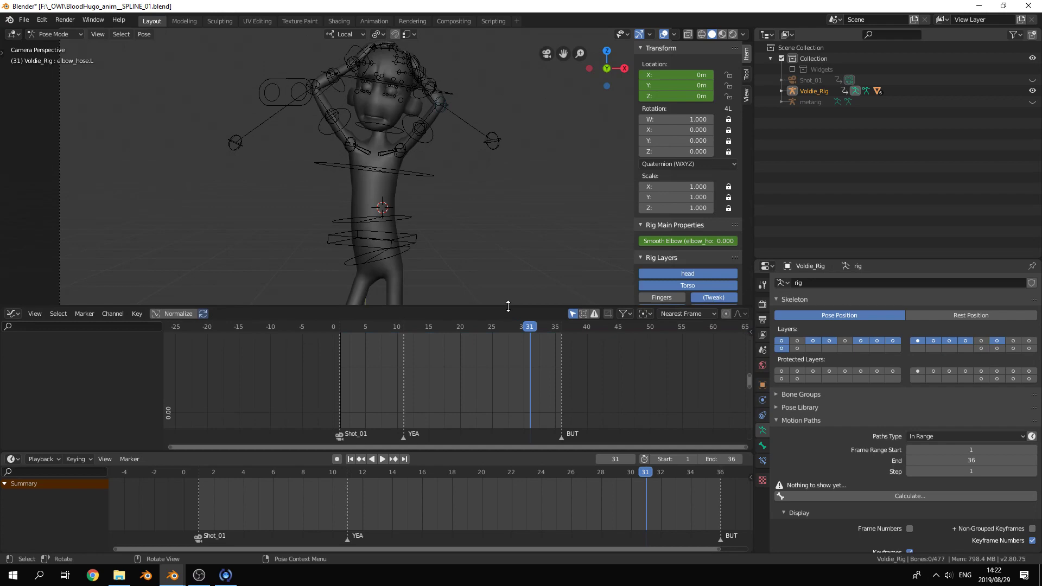
# - Switch to the BloodHugo_anim_04.blend Blender window, move to frame 57 and turn the viewport overlays on
pyautogui.press('Home')
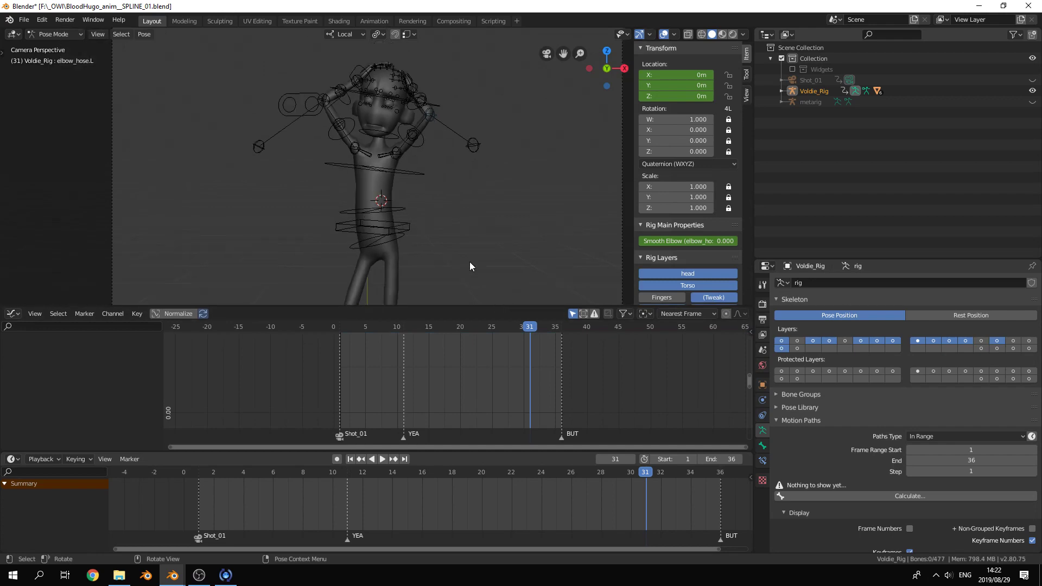
pyautogui.hotkey('alt', 'Tab')
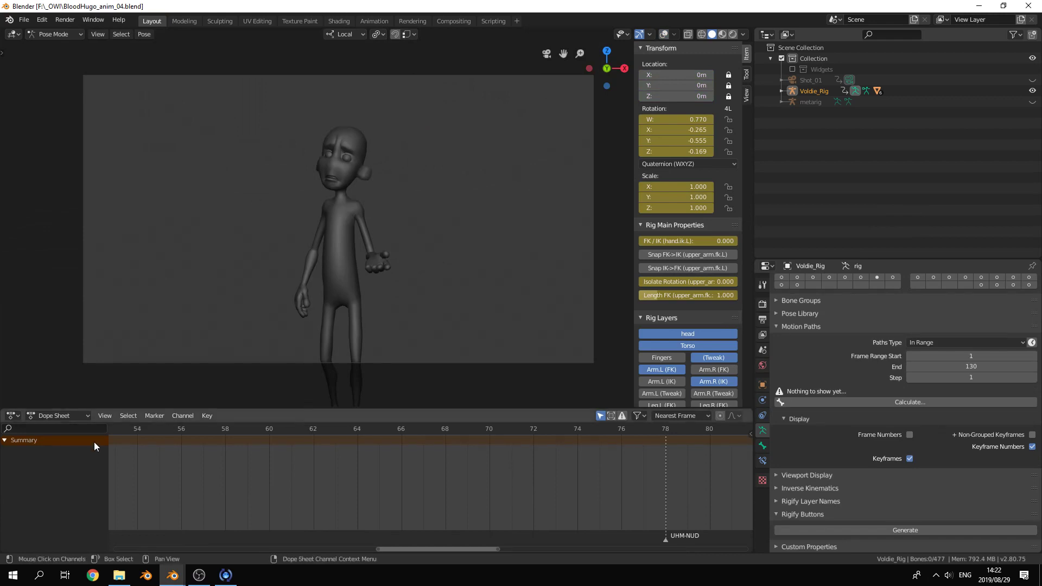
pyautogui.moveTo(138, 430); pyautogui.dragTo(199, 432)
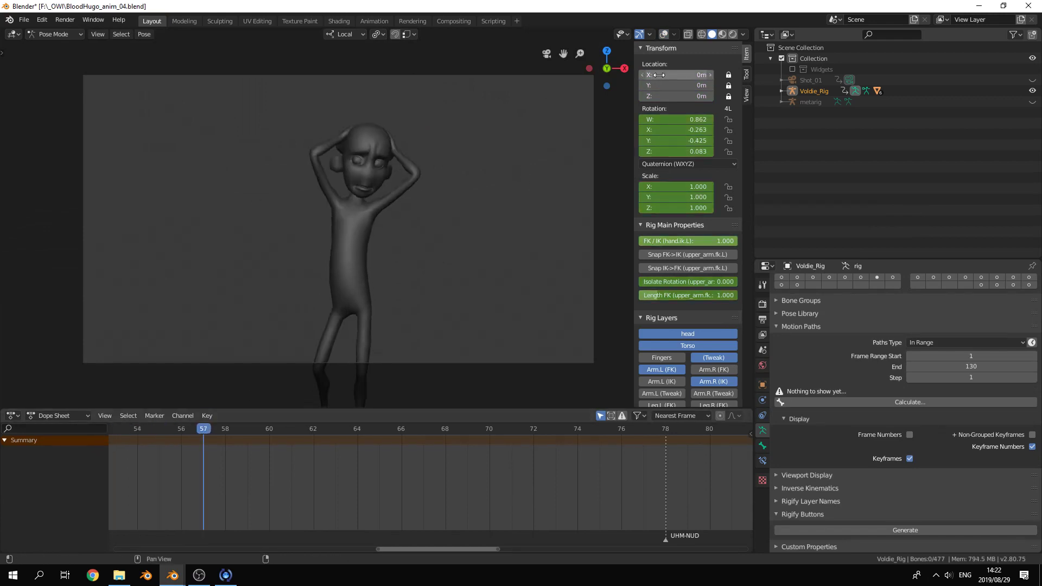
pyautogui.click(662, 35)
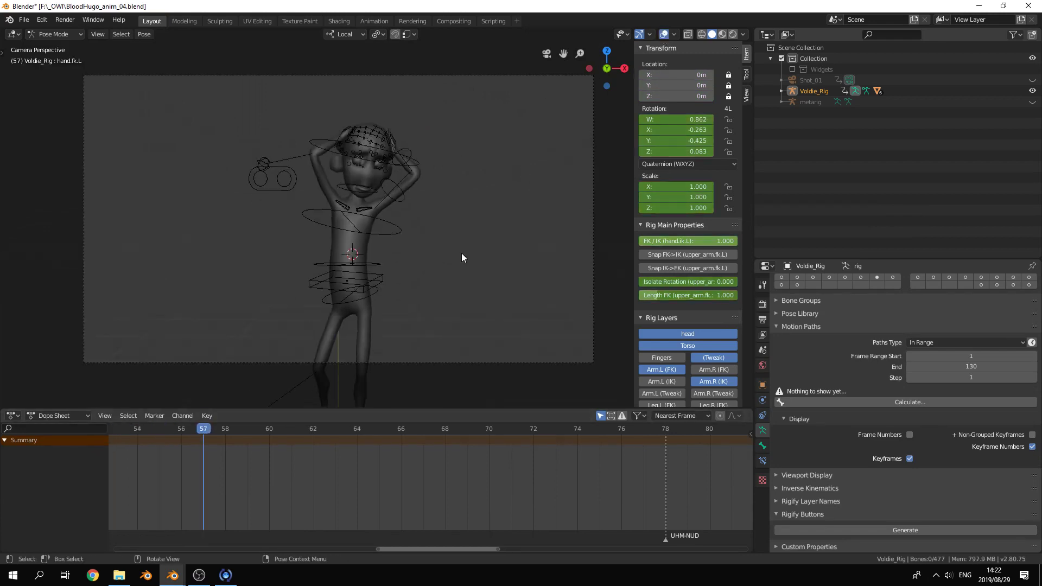
pyautogui.press('super')
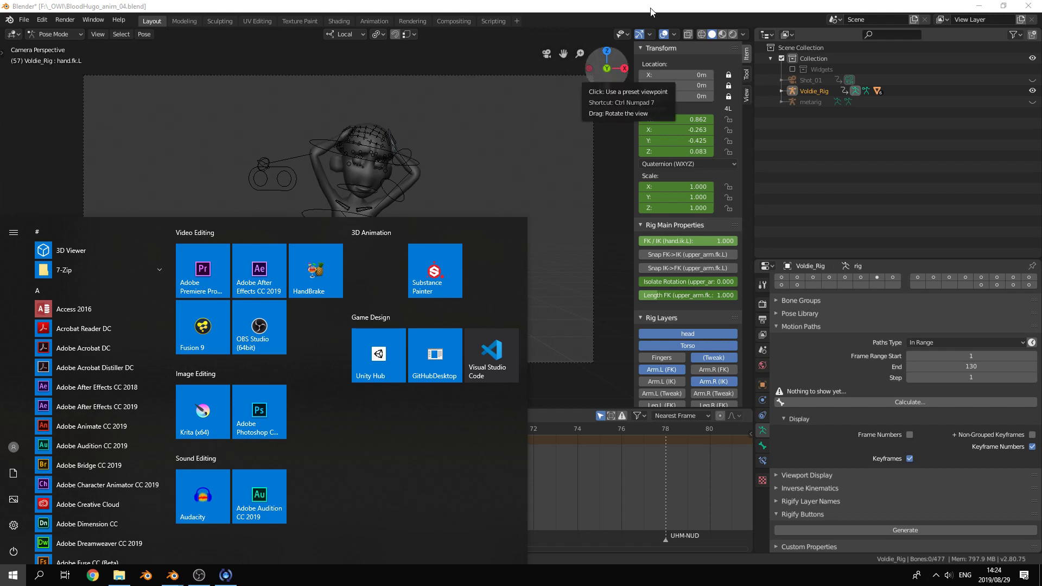
pyautogui.click(516, 159)
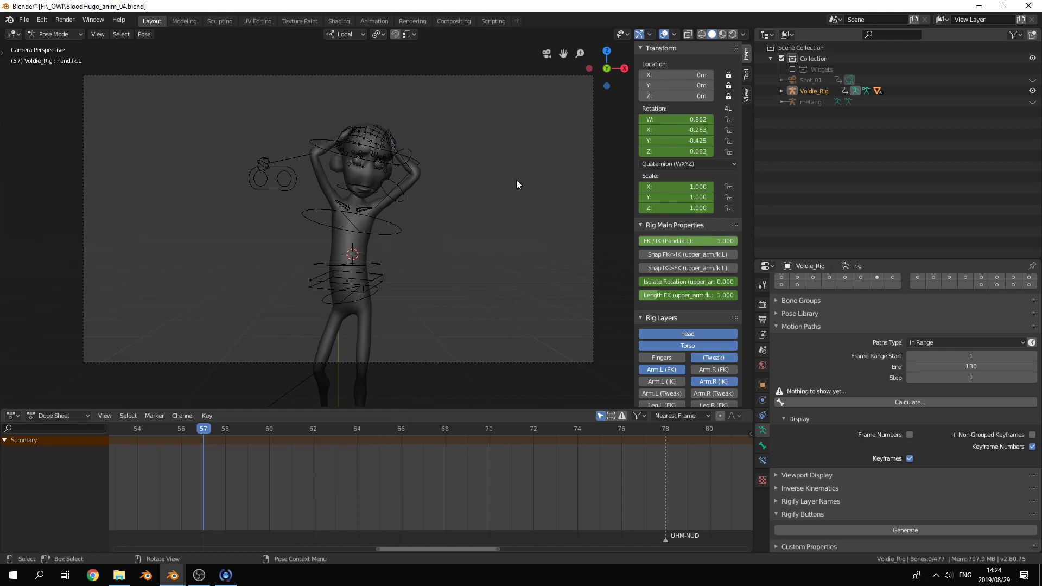
# - Examine the dope sheet markers from Shot_01 to BLUD and the character's hands-on-head pose at frame 57
pyautogui.scroll(-10, 389, 497)
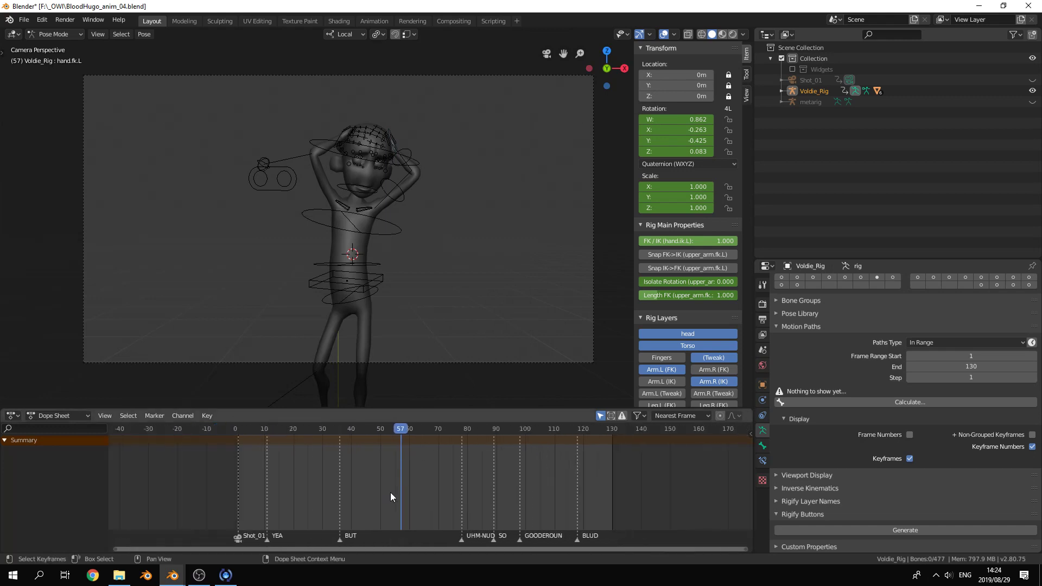
pyautogui.scroll(8, 390, 493)
pyautogui.moveTo(334, 509); pyautogui.dragTo(386, 517, button='middle')
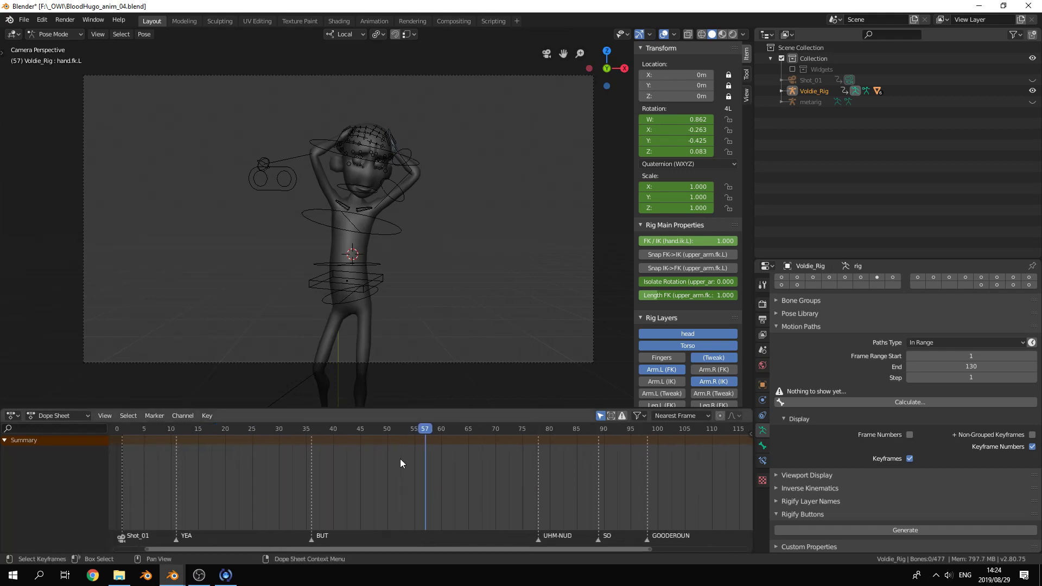
pyautogui.scroll(-1, 400, 463)
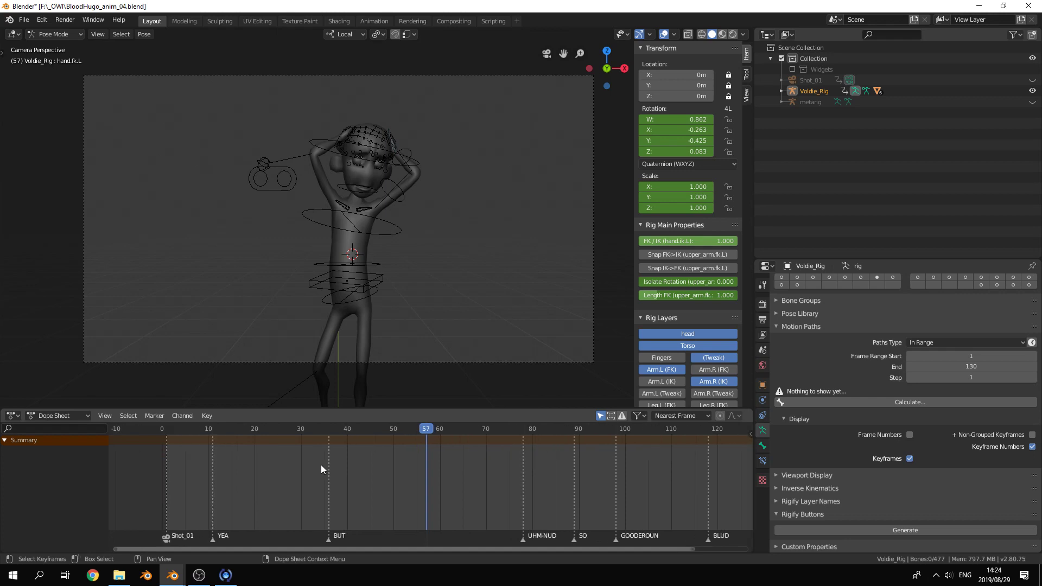
pyautogui.scroll(1, 321, 465)
pyautogui.moveTo(321, 465); pyautogui.dragTo(314, 497, button='middle')
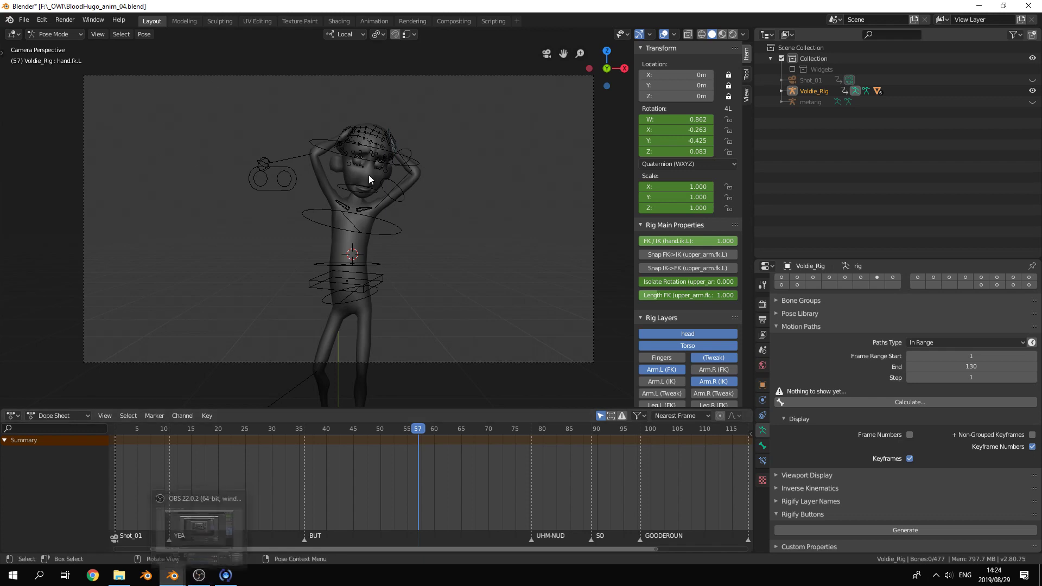
pyautogui.moveTo(239, 503); pyautogui.dragTo(343, 500, button='middle')
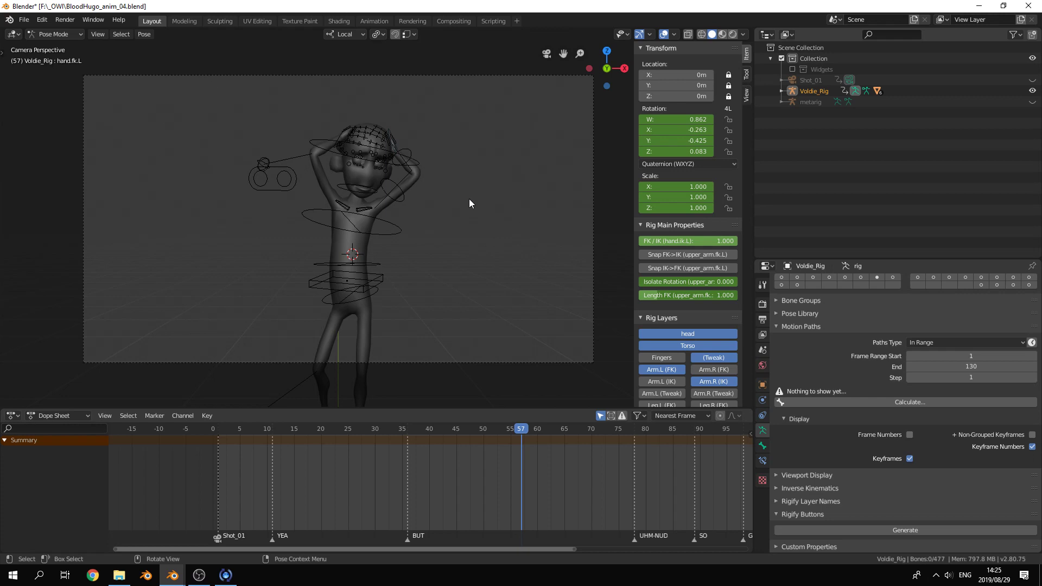
pyautogui.scroll(2, 475, 224)
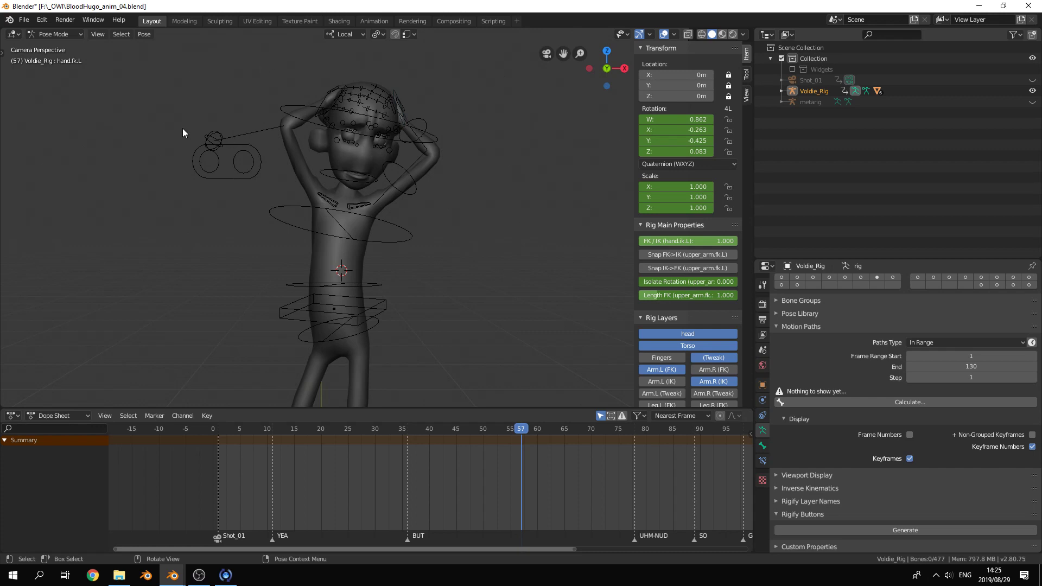
pyautogui.scroll(1, 183, 129)
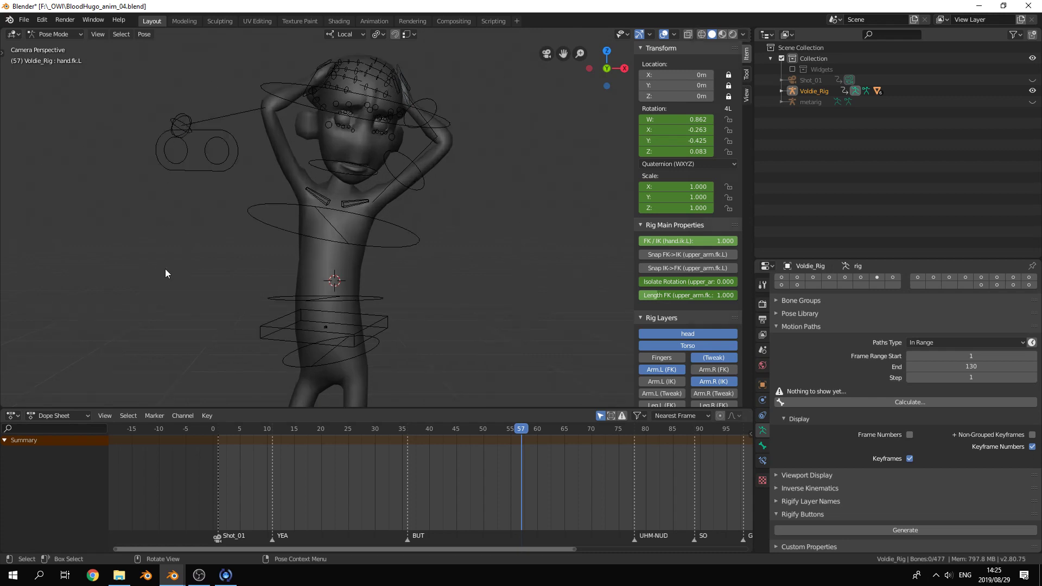
pyautogui.scroll(-2, 167, 272)
pyautogui.scroll(-1, 171, 270)
# - Play the animation briefly from frame 57, and play it again from the start of the shot
pyautogui.press('space')
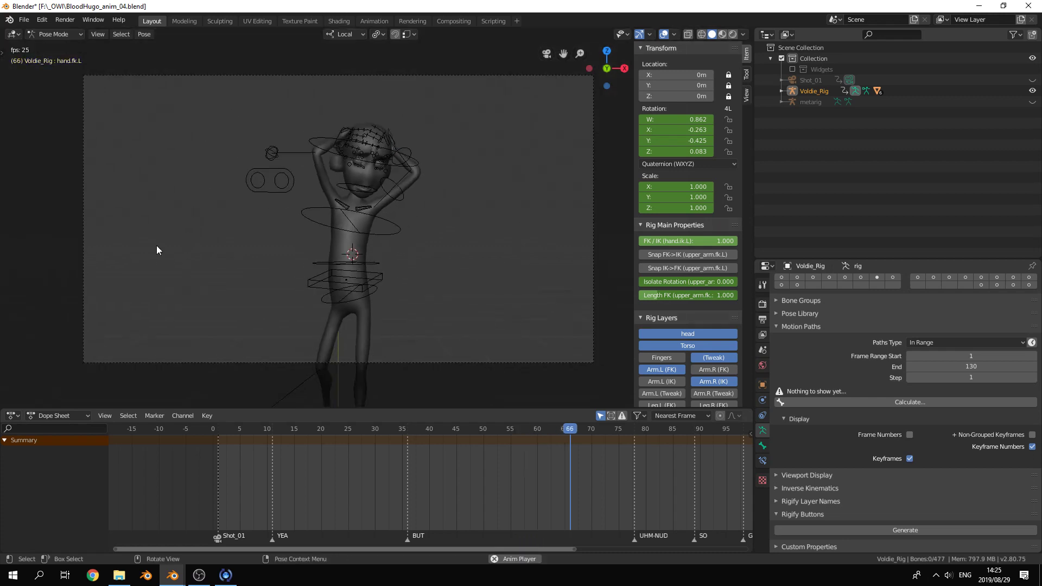
pyautogui.press('space')
pyautogui.click(214, 428)
pyautogui.press('space')
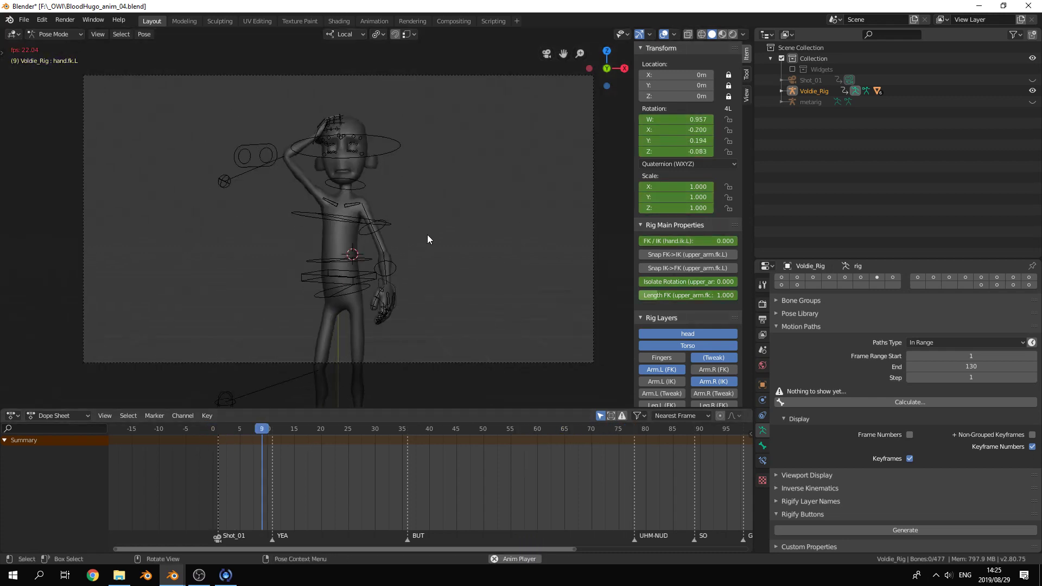
pyautogui.press('space')
# - Show the desktop and open the rendered video Student number_First name last name_blocking_0001-0130.mp4 in VLC
pyautogui.press('super+d')
pyautogui.click(372, 268)
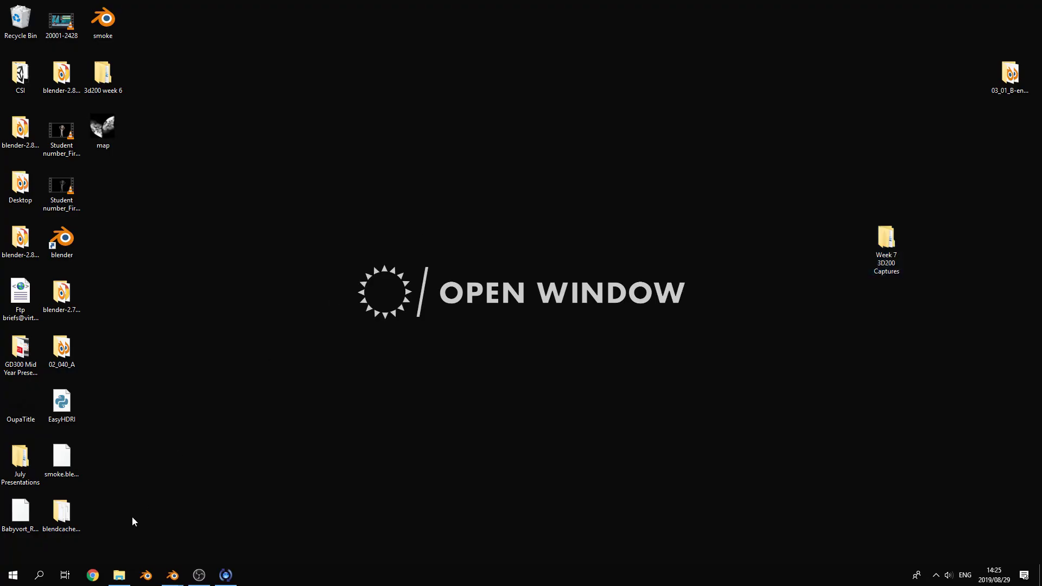
pyautogui.click(54, 194)
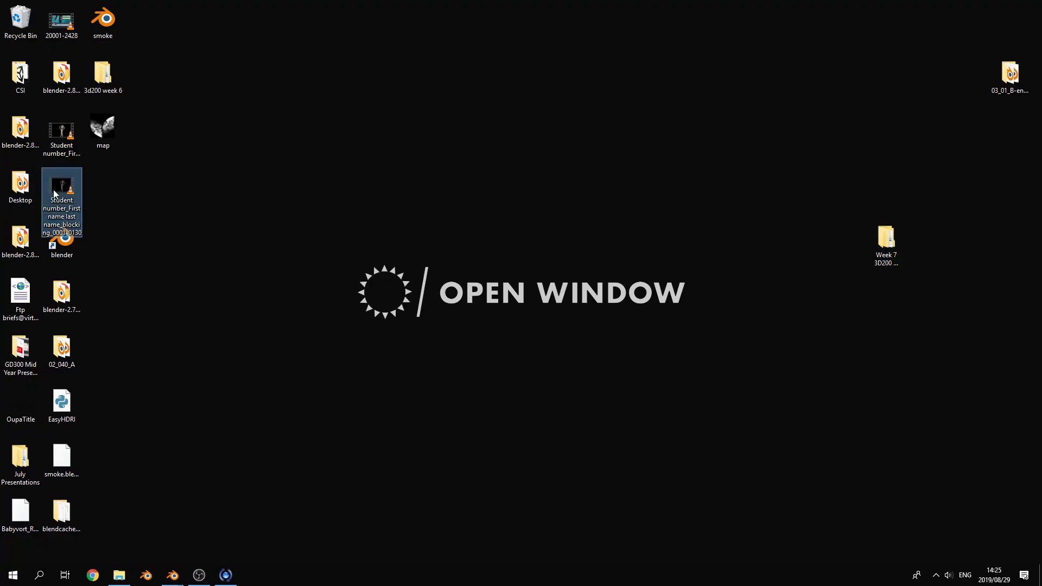
pyautogui.doubleClick(54, 194)
# - Unmute the video and set the playback volume to 40%
pyautogui.scroll(5, 891, 302)
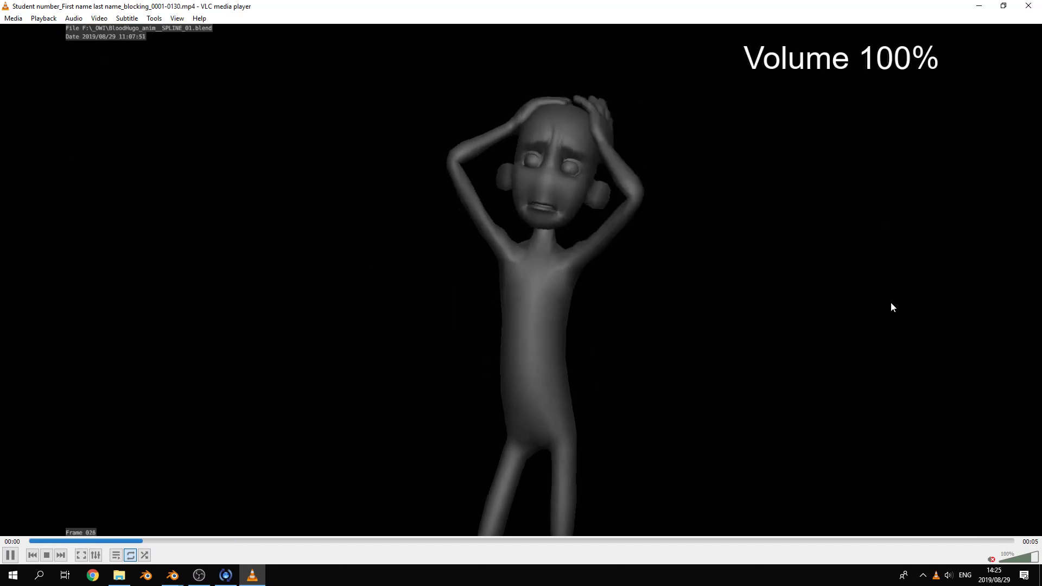
pyautogui.scroll(-6, 891, 302)
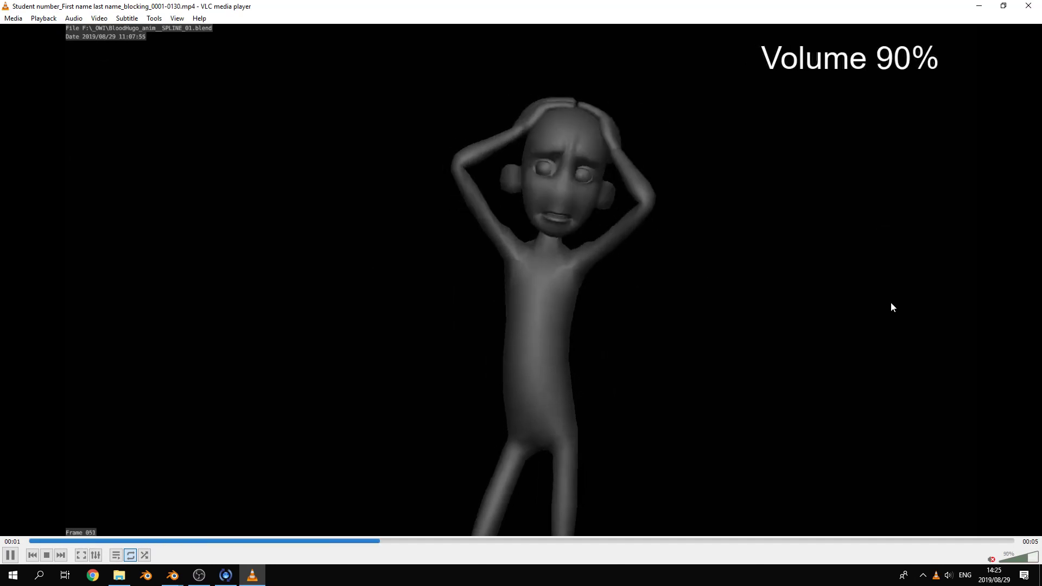
pyautogui.click(949, 575)
pyautogui.click(935, 551)
pyautogui.click(952, 483)
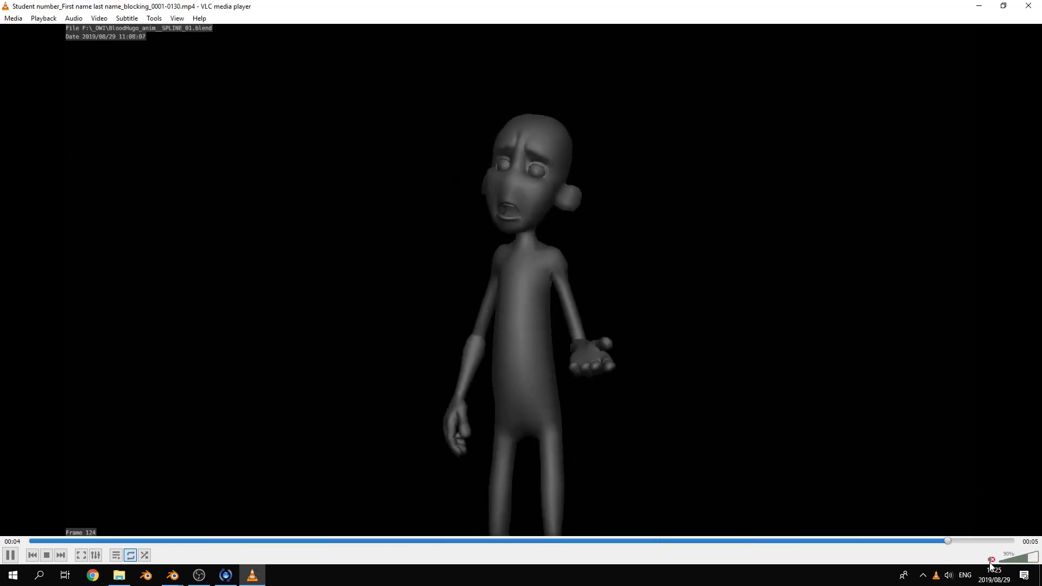
pyautogui.scroll(-4, 836, 432)
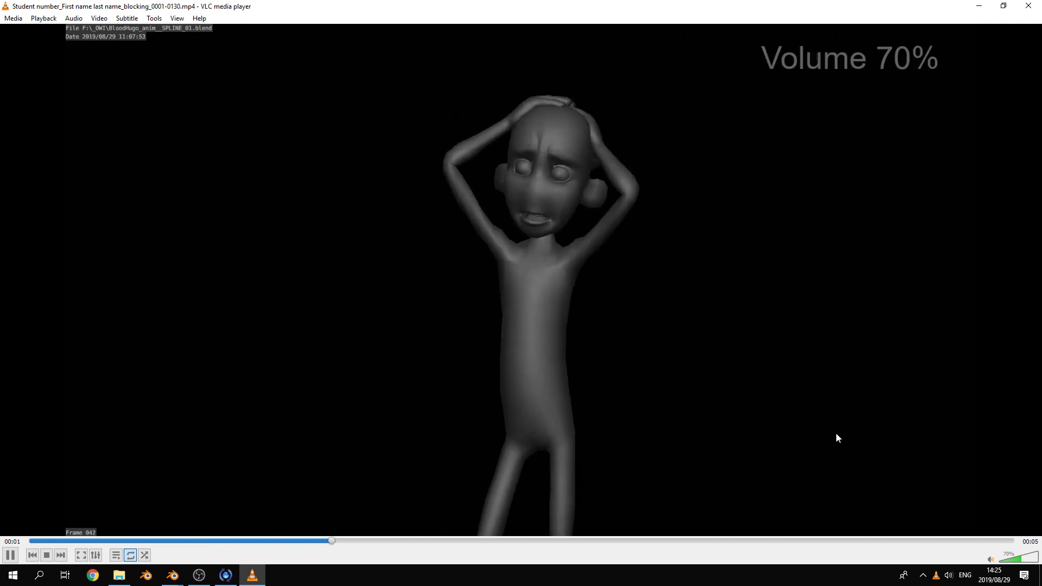
pyautogui.scroll(1, 836, 432)
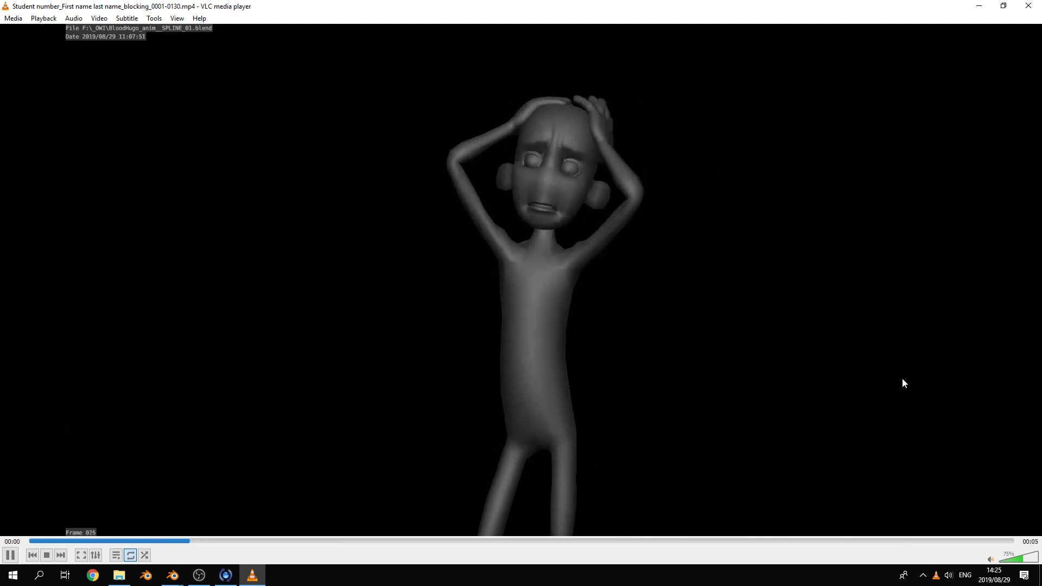
pyautogui.scroll(-7, 904, 371)
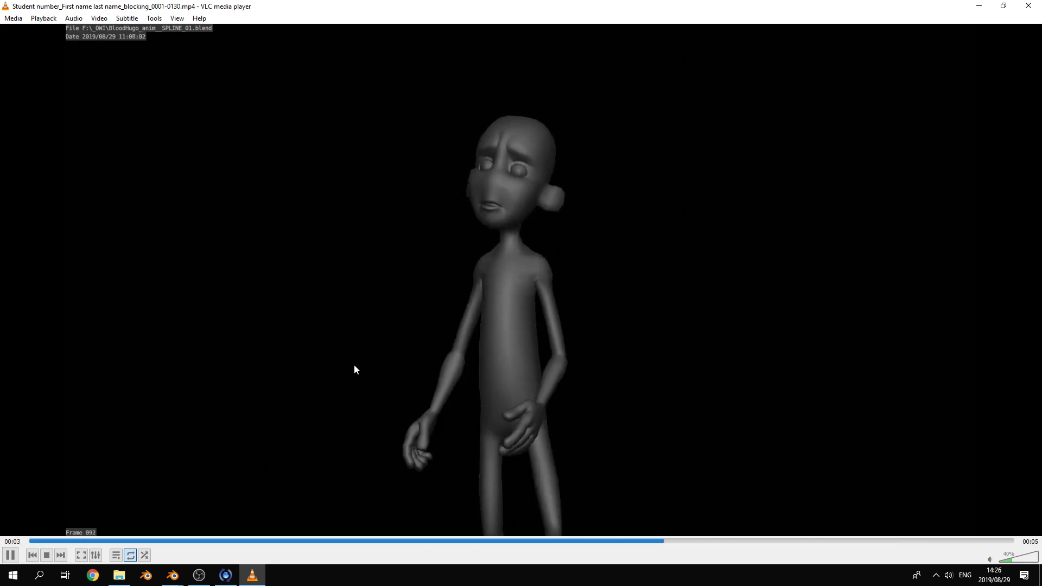
# - Scrub through the first second of the video and play on from the pose with both hands on the head
pyautogui.click(45, 541)
pyautogui.moveTo(45, 539); pyautogui.dragTo(252, 542)
pyautogui.click(9, 555)
pyautogui.click(31, 541)
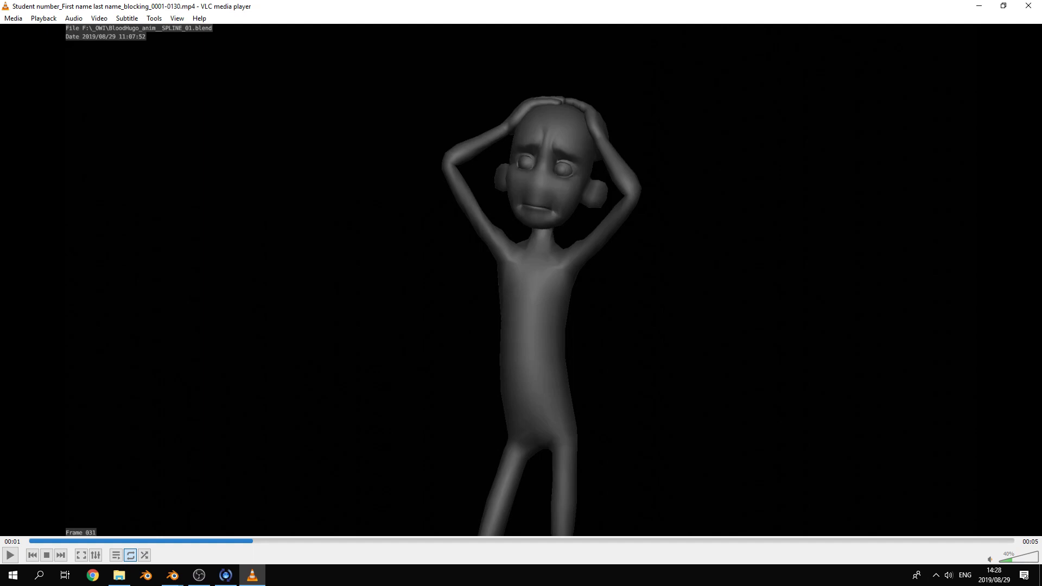
pyautogui.press('space')
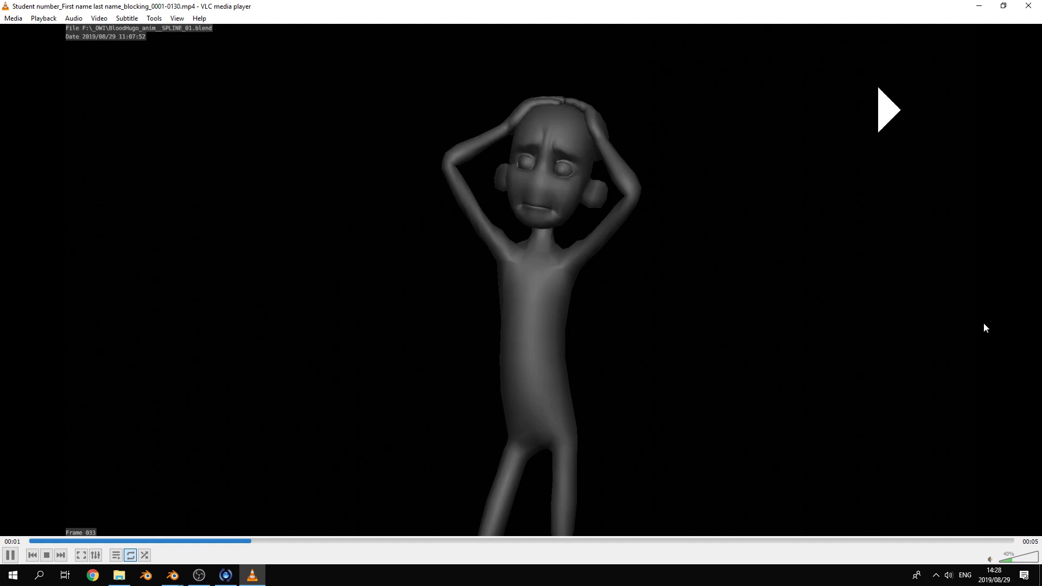
pyautogui.press('space')
# - Replay the opening of the video repeatedly from frame 1 to review how the free arm is raised
pyautogui.click(35, 541)
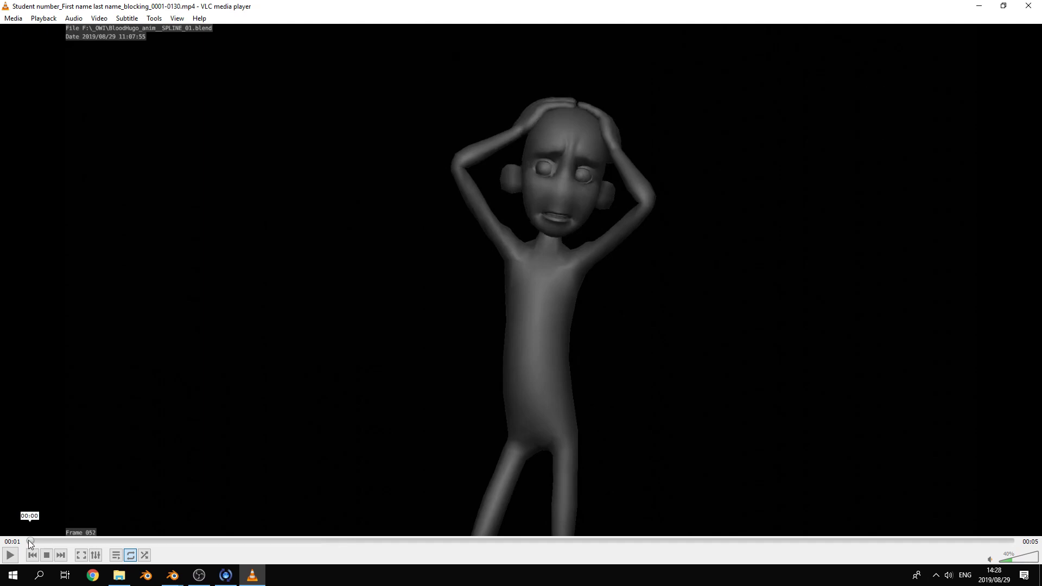
pyautogui.press('space')
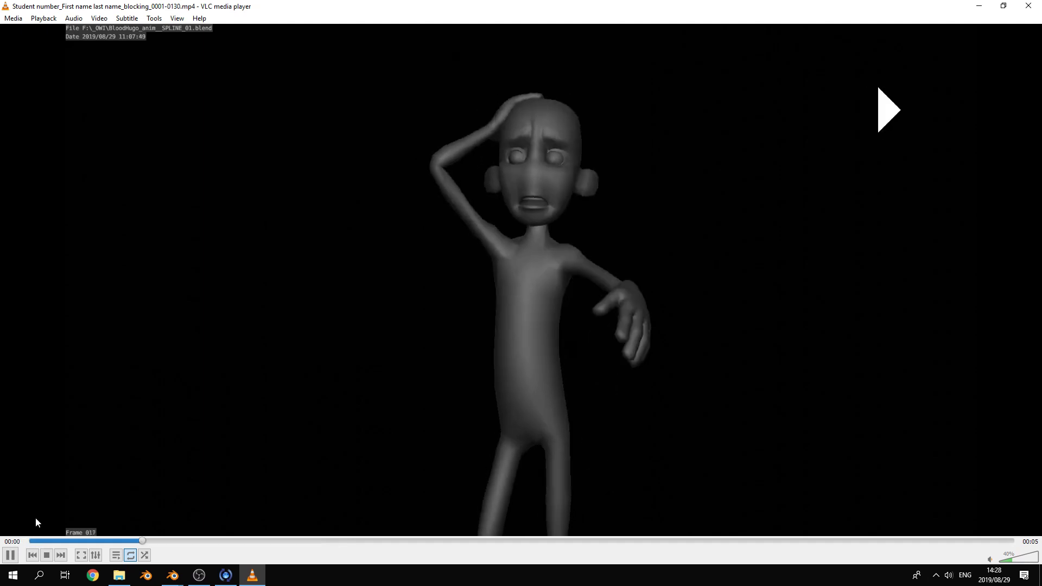
pyautogui.press('space')
pyautogui.click(31, 541)
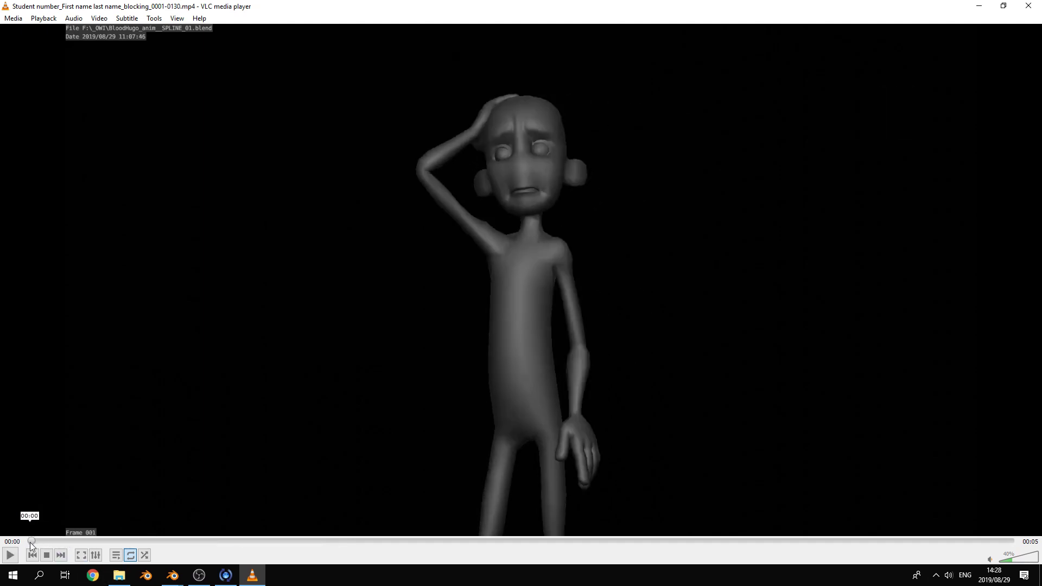
pyautogui.moveTo(46, 542); pyautogui.dragTo(19, 564)
pyautogui.press('space')
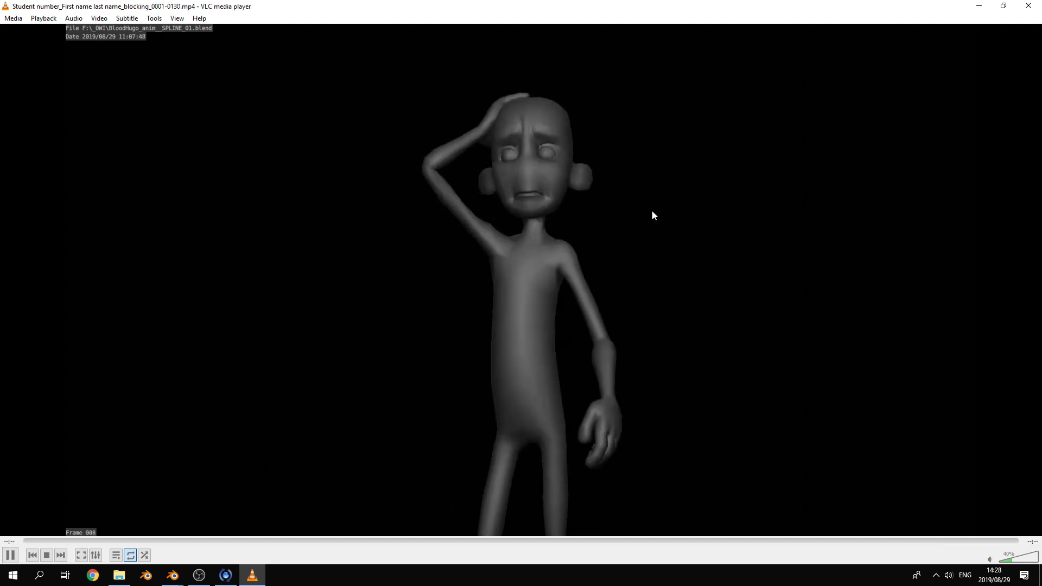
pyautogui.press('space')
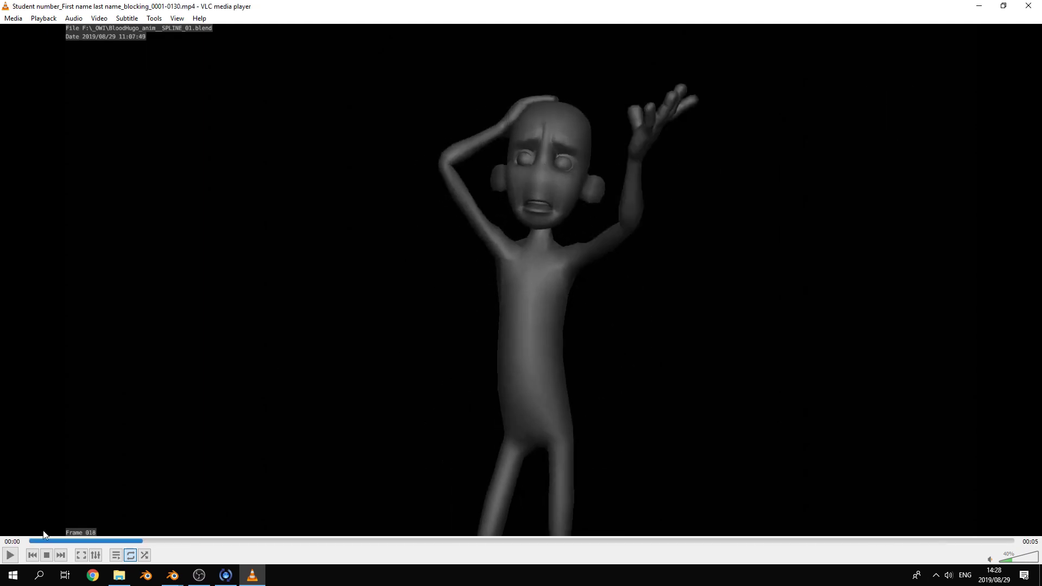
# - Replay the hands-on-head section from its lead-in twice, pausing where the head has turned and tilted
pyautogui.click(55, 541)
pyautogui.press('space')
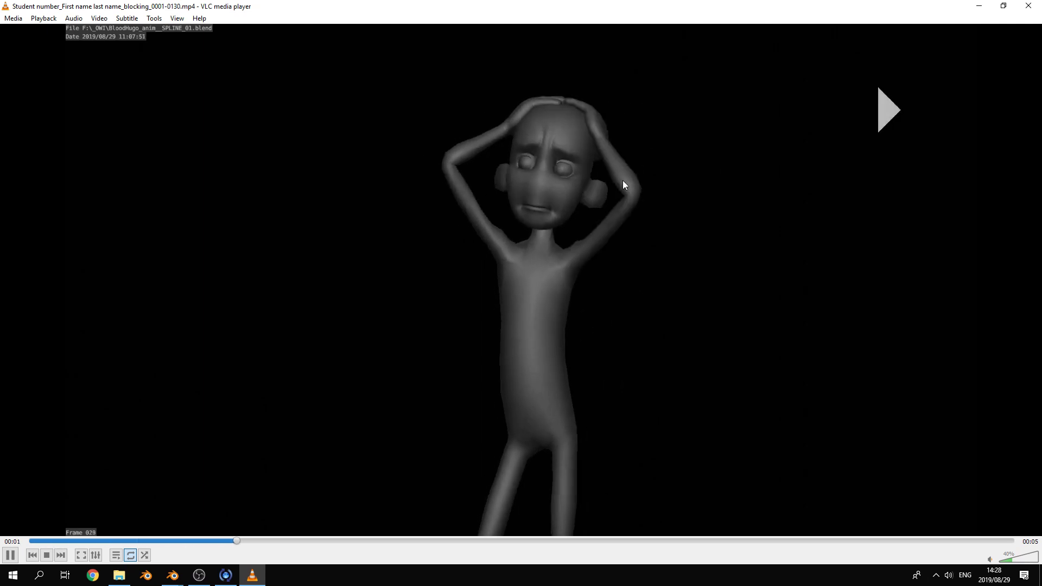
pyautogui.press('space')
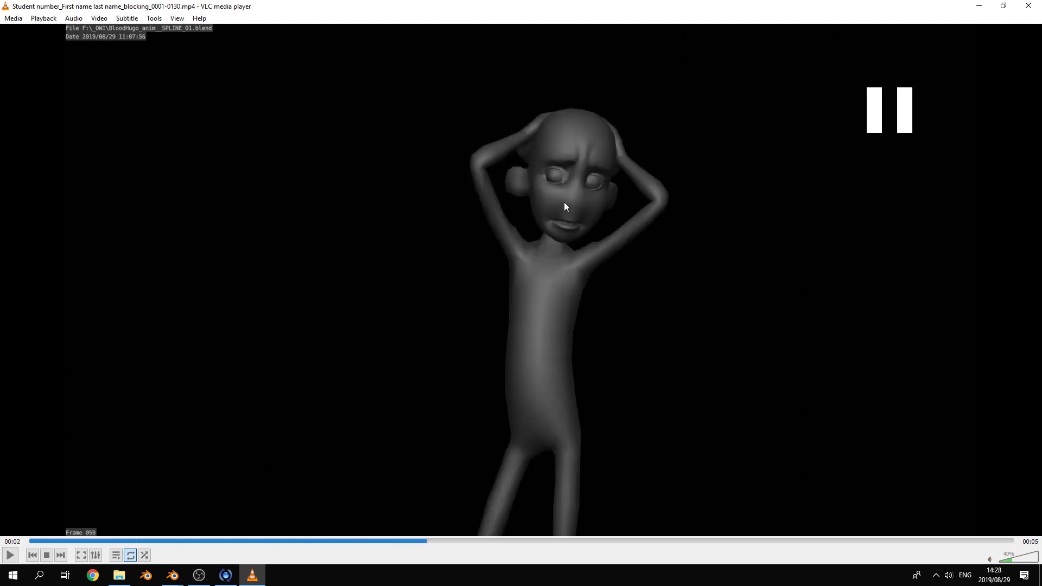
pyautogui.click(106, 542)
pyautogui.press('space')
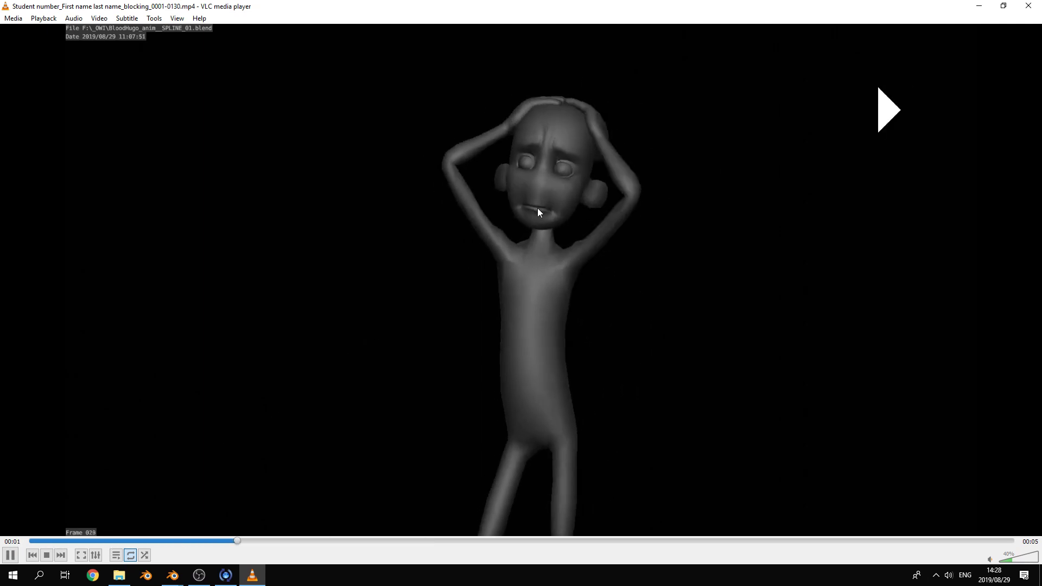
pyautogui.press('space')
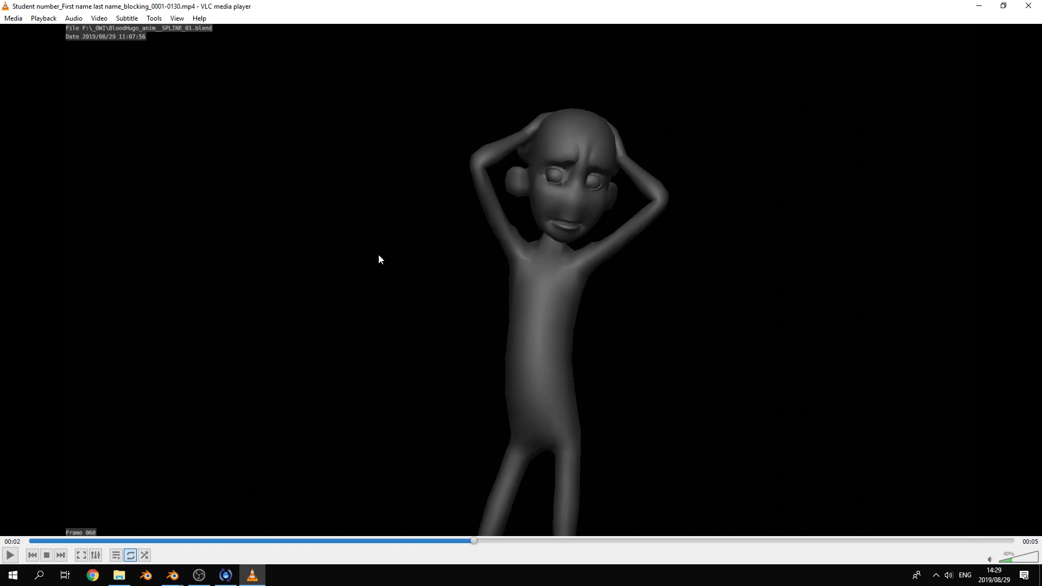
# - Close the video player and switch back to Blender
pyautogui.click(1033, 6)
pyautogui.hotkey('alt', 'Tab')
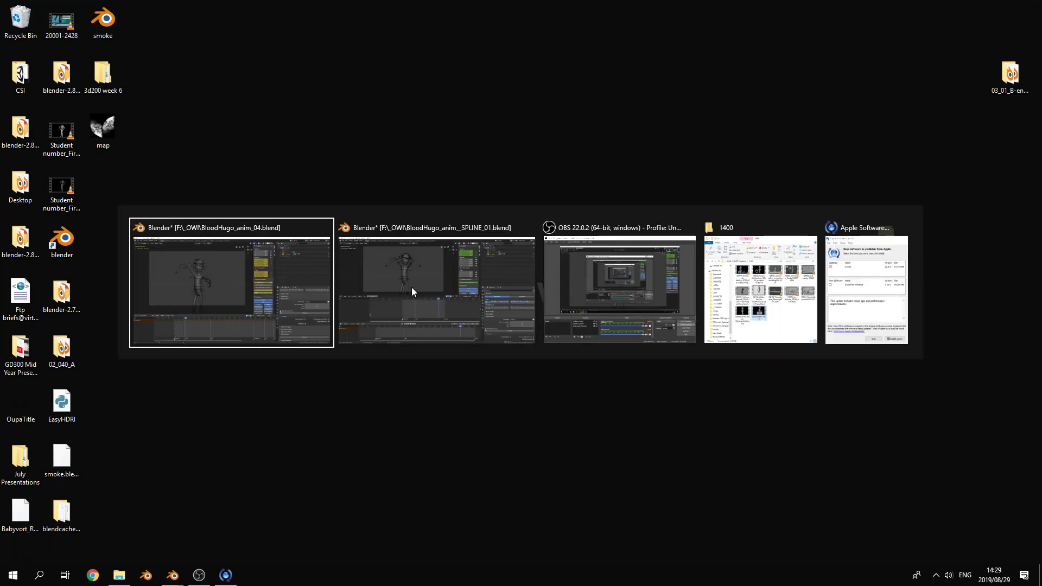
# - Switch to the BloodHugo_anim_04.blend window and move to frame 23, where both hands are on the head
pyautogui.click(204, 294)
pyautogui.moveTo(261, 439); pyautogui.dragTo(337, 434)
pyautogui.click(949, 575)
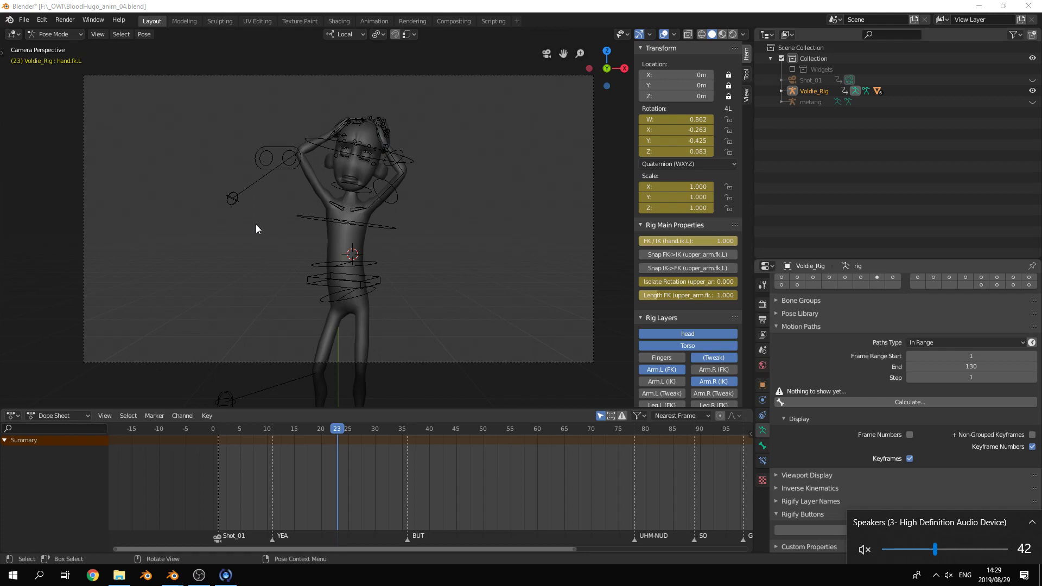
pyautogui.click(25, 20)
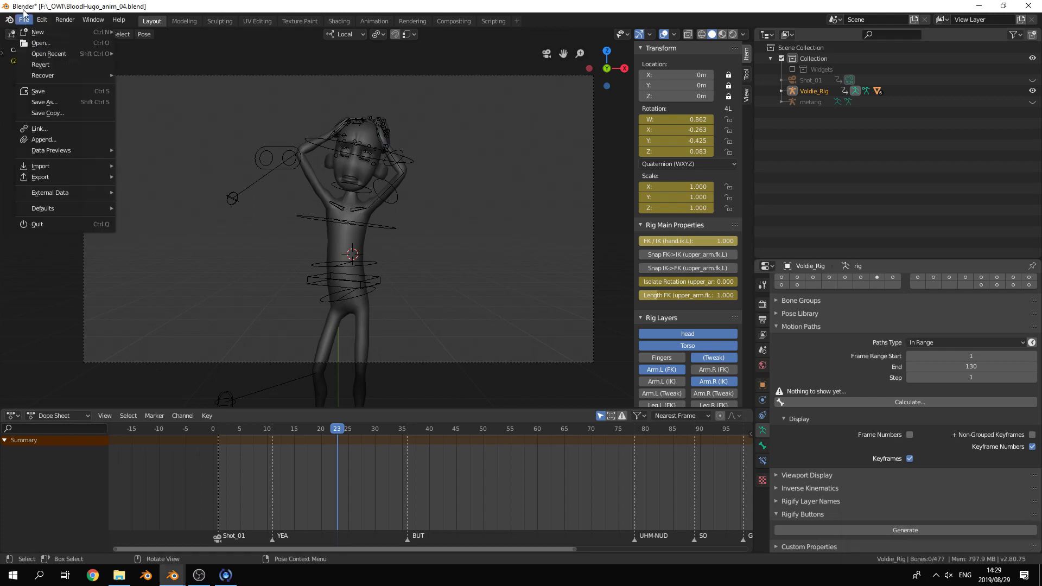
pyautogui.moveTo(87, 20)
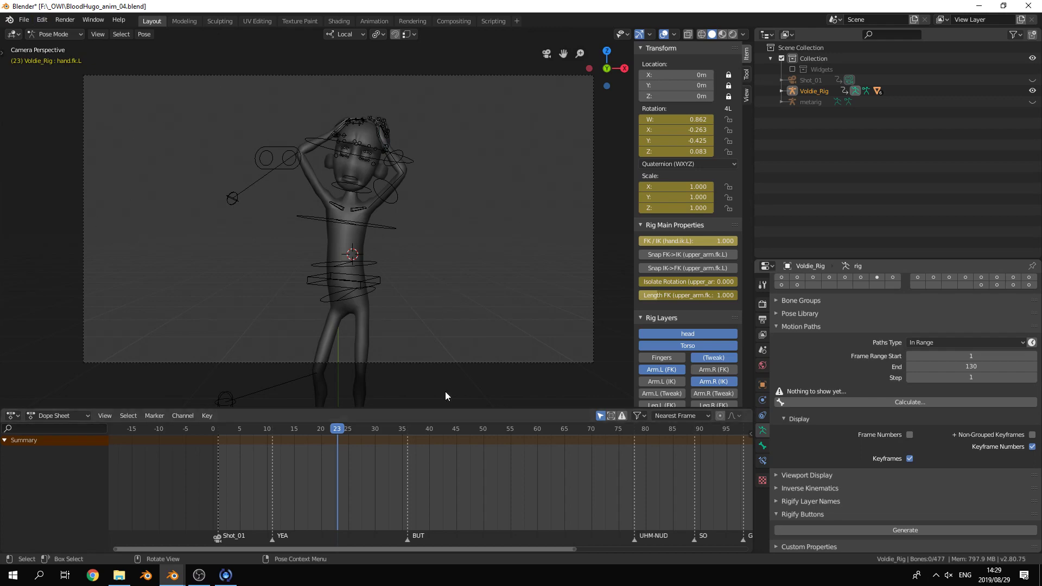
# - Show the Arm.R (FK), Arm.L (IK) and Leg.L (IK) rig layers in addition to the visible ones
pyautogui.press('a')
pyautogui.scroll(2, 405, 305)
pyautogui.scroll(-2, 406, 310)
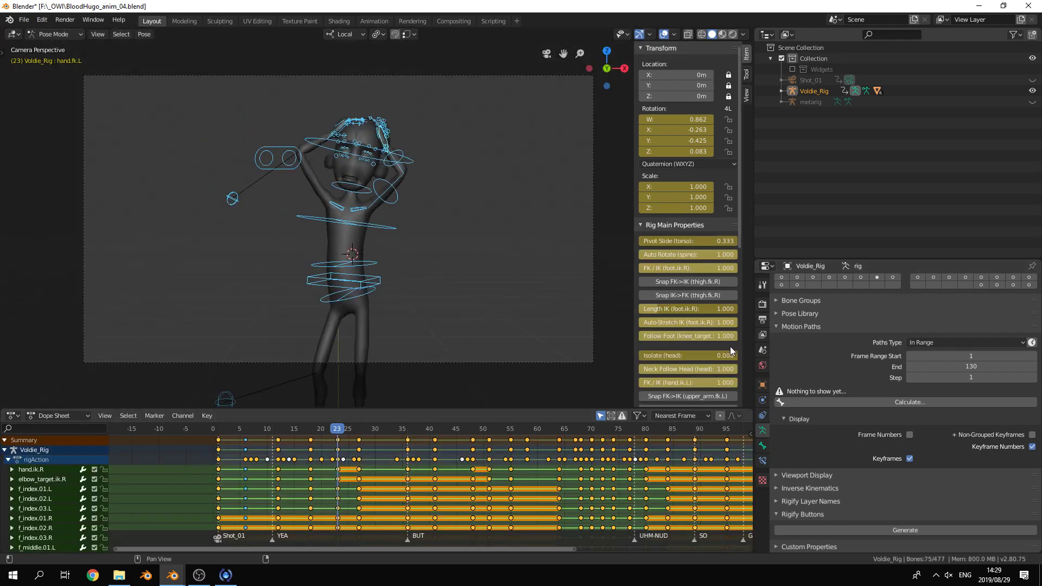
pyautogui.scroll(-12, 730, 346)
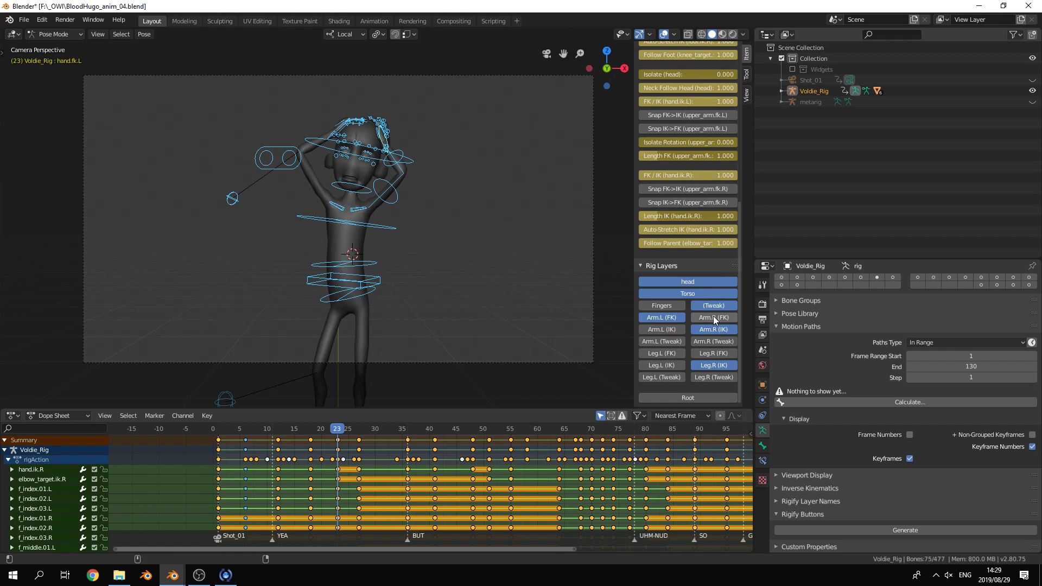
pyautogui.click(714, 318)
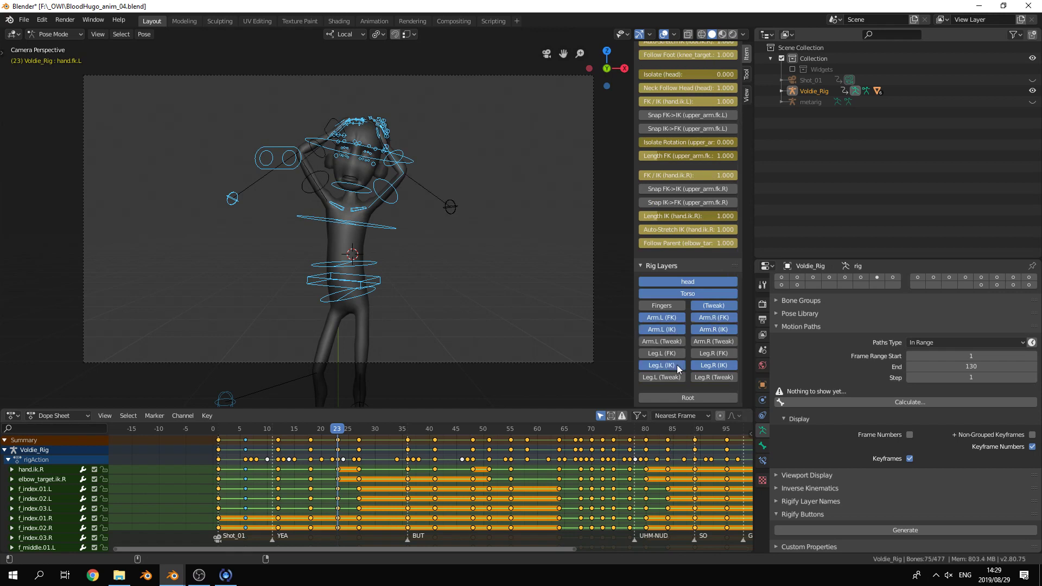
# - Select all visible rig controls and set the interpolation of their keyframes to Bezier
pyautogui.press('a')
pyautogui.scroll(-5, 421, 260)
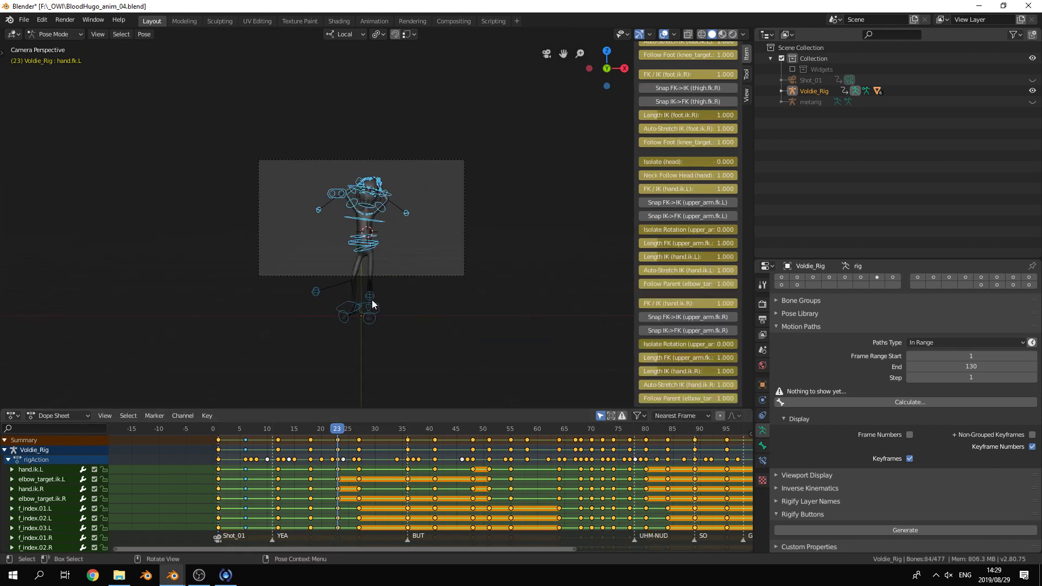
pyautogui.scroll(3, 393, 302)
pyautogui.hotkey('alt', 'a')
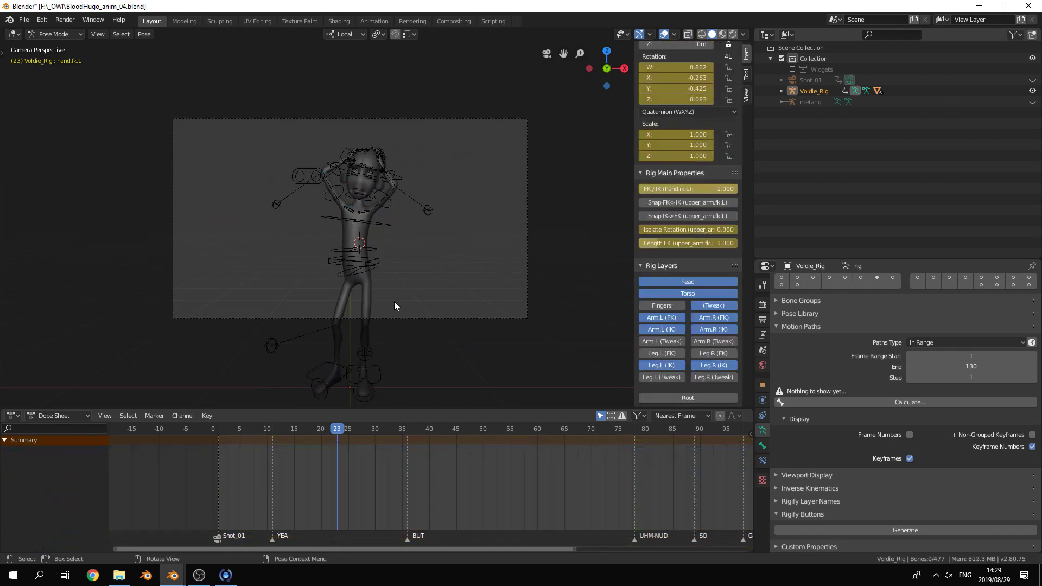
pyautogui.press('a')
pyautogui.hotkey('alt', 'a')
pyautogui.press('a')
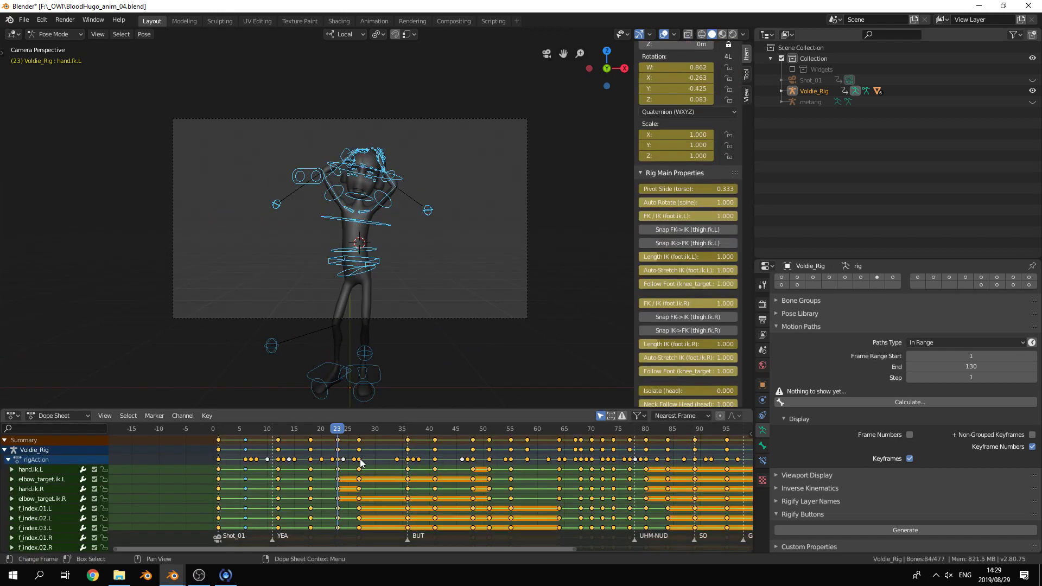
pyautogui.press('t')
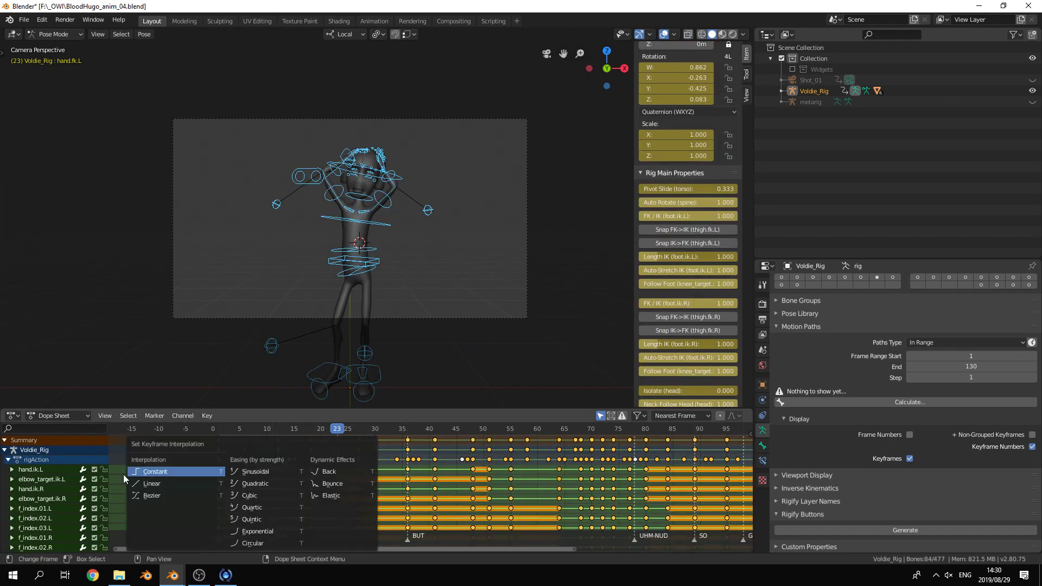
pyautogui.click(162, 500)
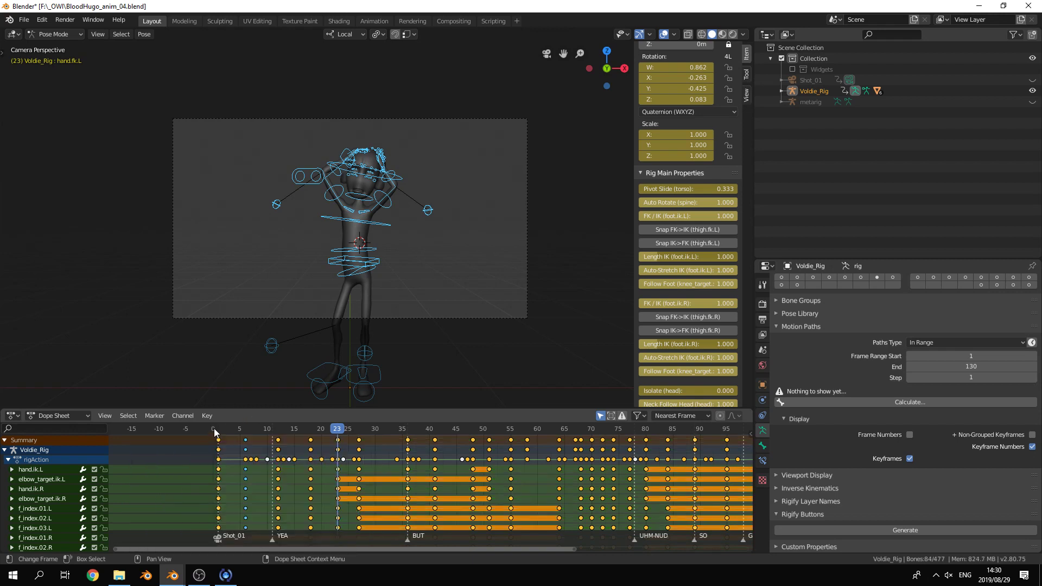
# - Hide the viewport overlays and play the splined animation from frame 0 with the full frame range in view
pyautogui.hotkey('shift', 'Left')
pyautogui.click(664, 34)
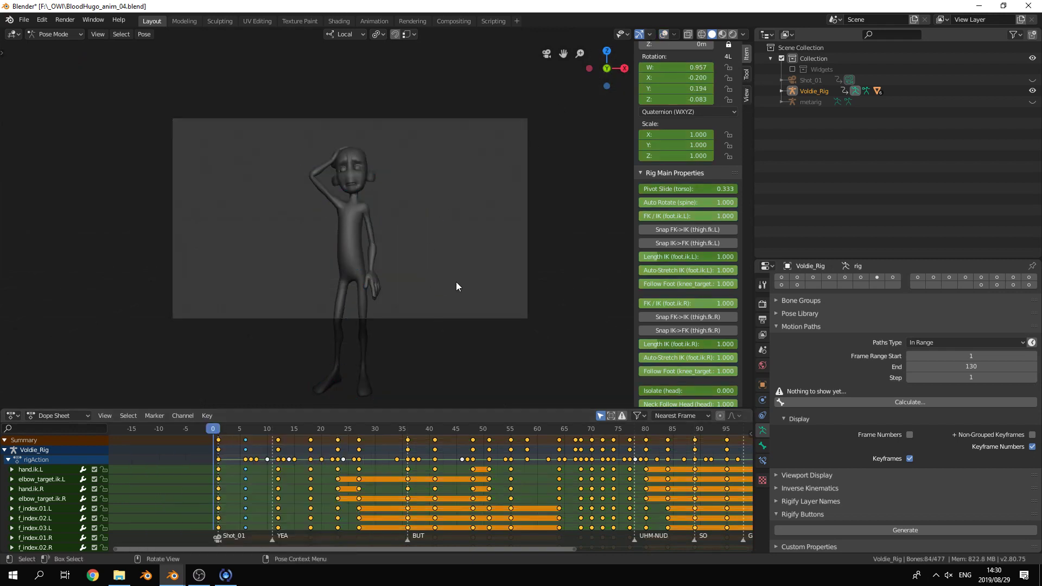
pyautogui.scroll(-4, 489, 504)
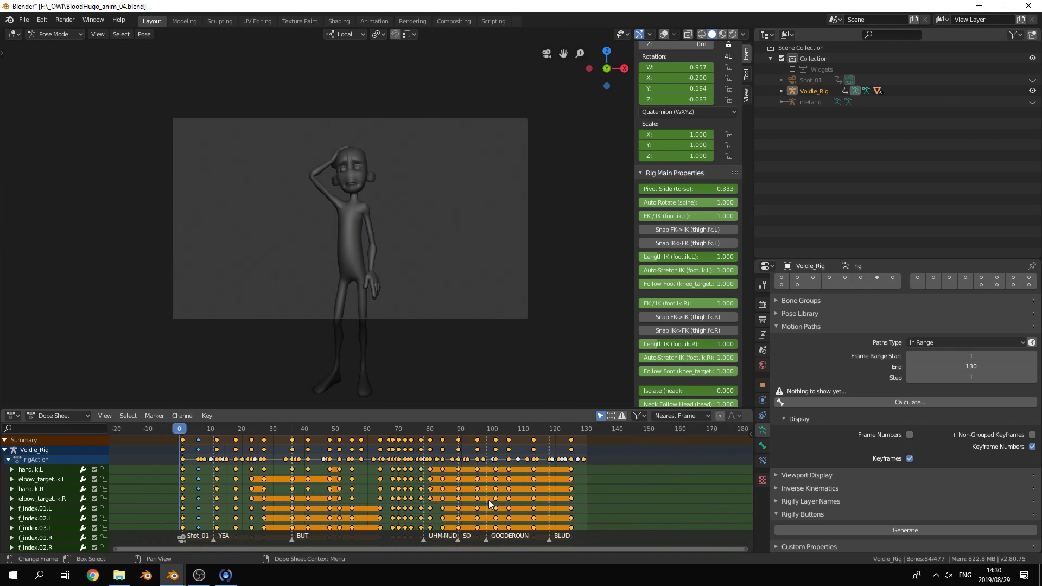
pyautogui.press('Home')
pyautogui.press('space')
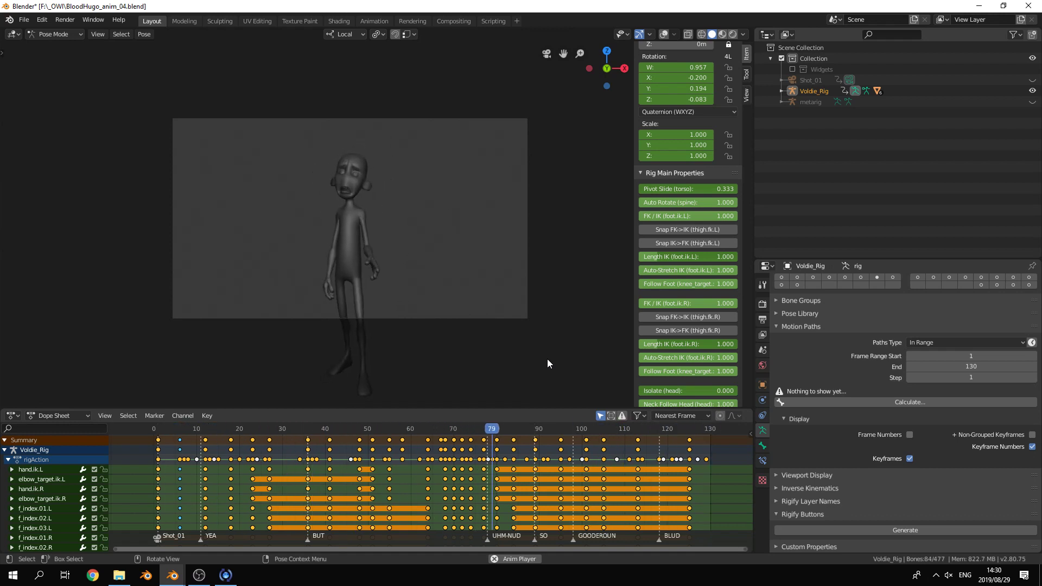
pyautogui.press('space')
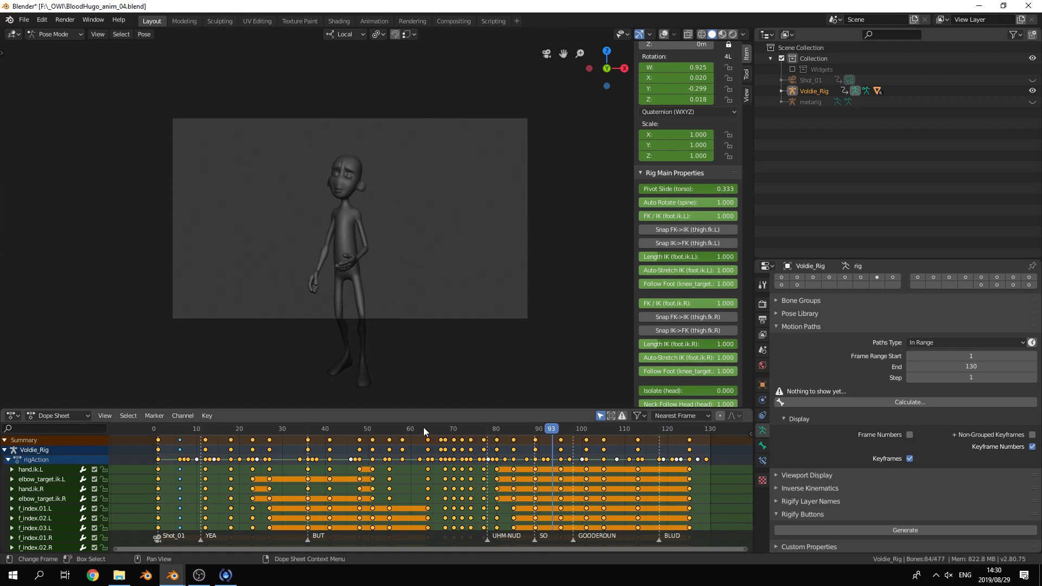
# - Scrub from the hands-on-head pose to frame 67, inspect the hands from the side, and return to camera view at frame 64
pyautogui.click(248, 434)
pyautogui.moveTo(250, 433); pyautogui.dragTo(257, 433)
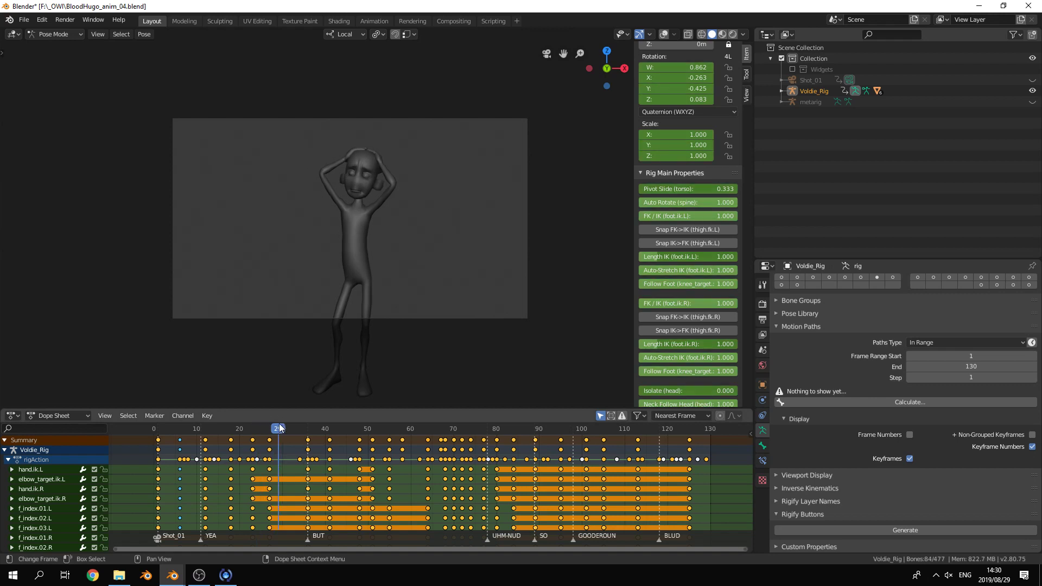
pyautogui.moveTo(309, 428); pyautogui.dragTo(440, 432)
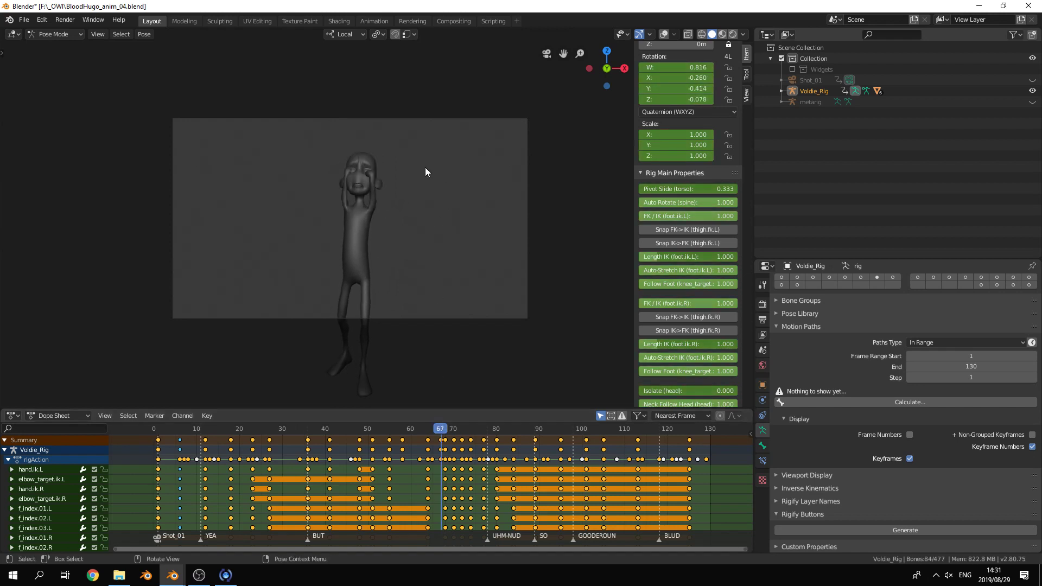
pyautogui.moveTo(425, 171); pyautogui.dragTo(434, 212, button='middle')
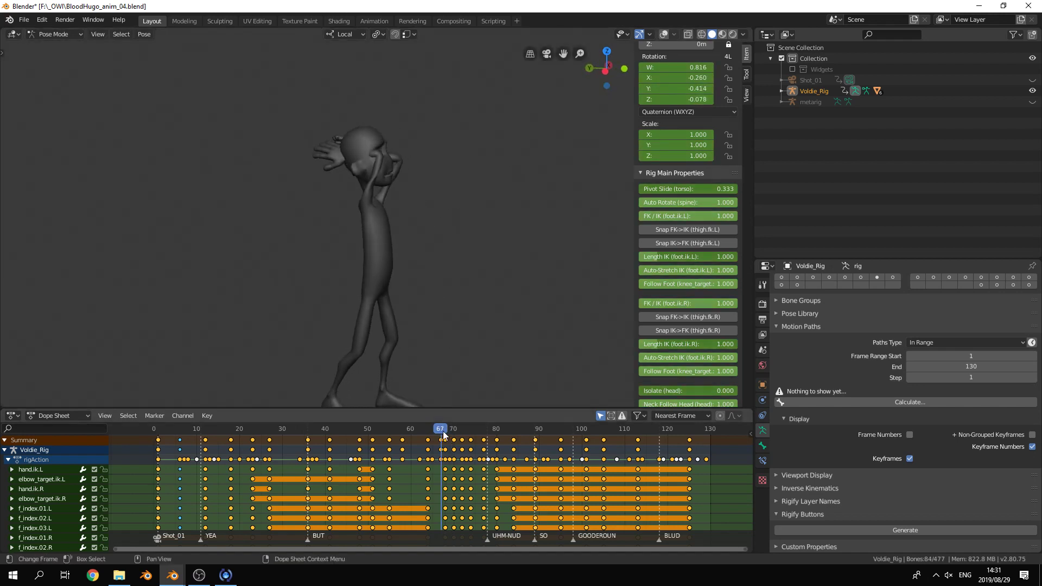
pyautogui.moveTo(444, 434); pyautogui.dragTo(428, 438)
pyautogui.press('KP_0')
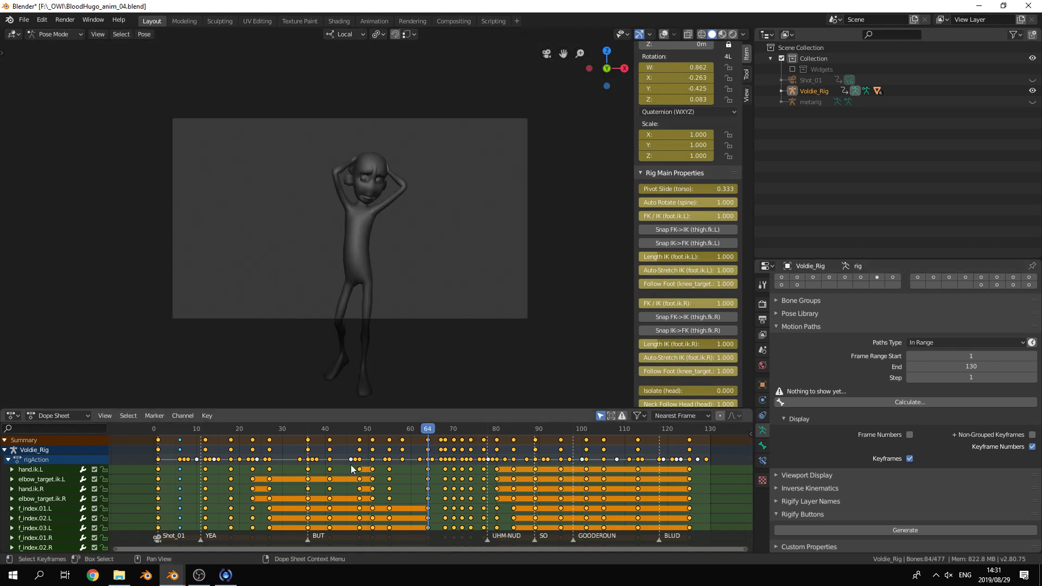
pyautogui.scroll(3, 194, 466)
pyautogui.moveTo(200, 467); pyautogui.dragTo(405, 467, button='middle')
pyautogui.scroll(3, 405, 467)
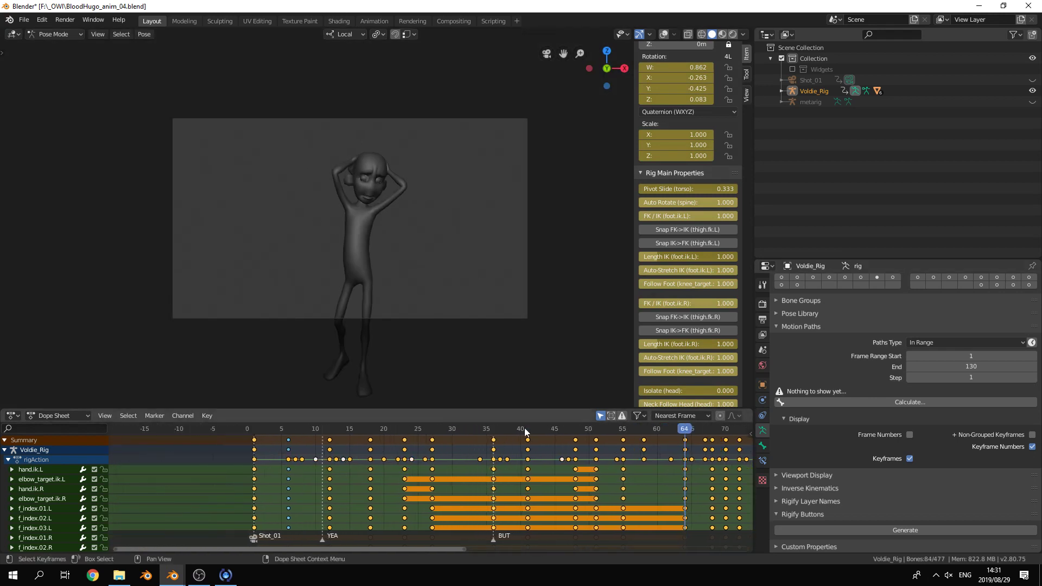
pyautogui.click(1014, 367)
pyautogui.write('3')
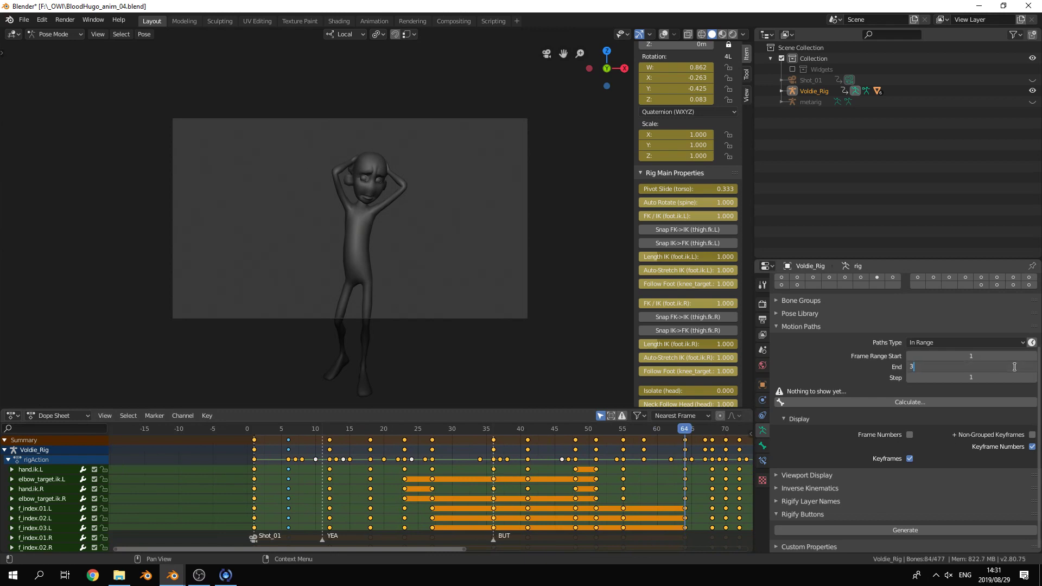
pyautogui.write('6')
pyautogui.press('Return')
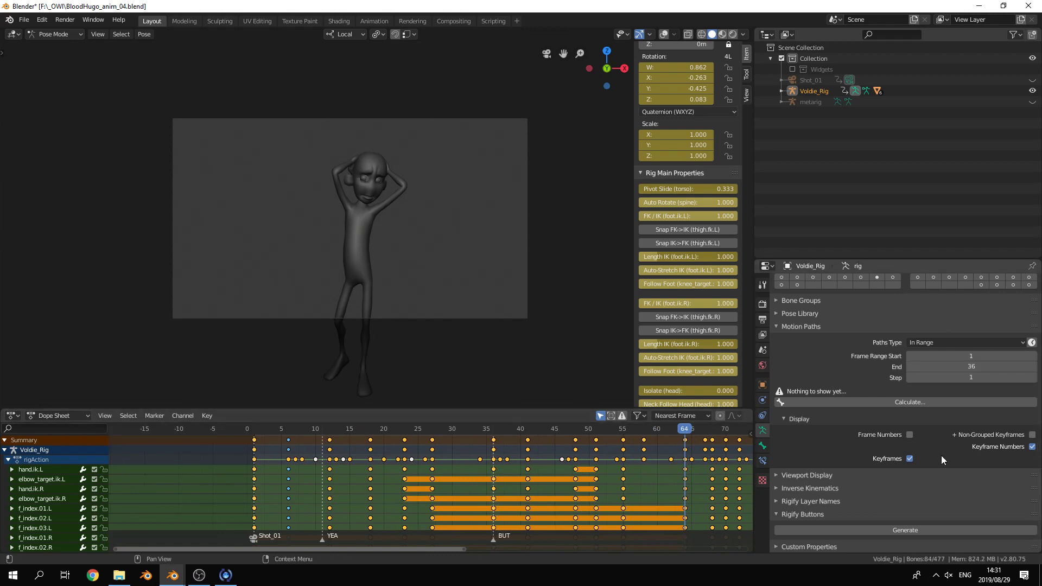
pyautogui.click(986, 367)
pyautogui.press('Return')
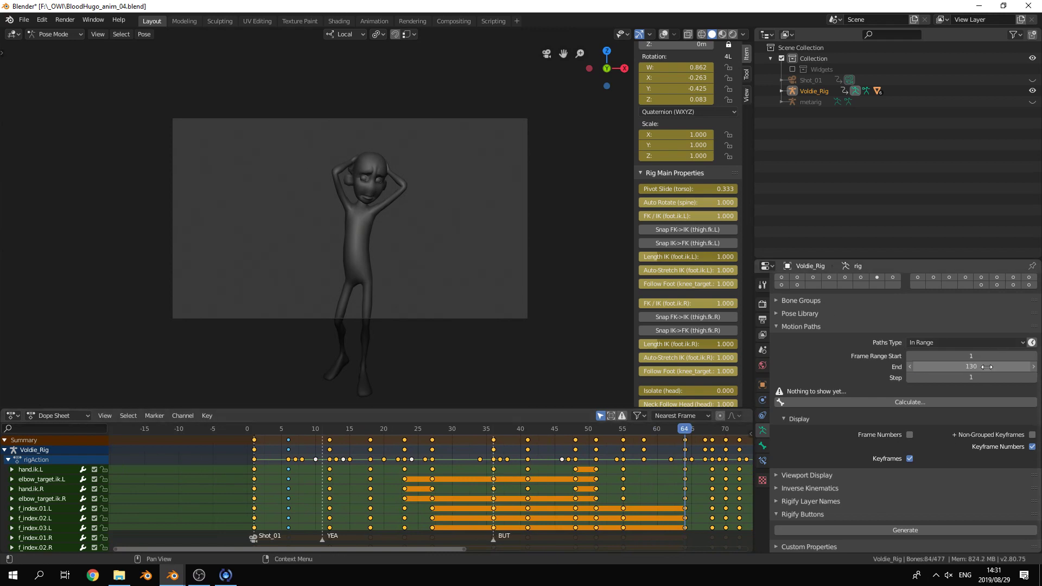
# - Set the scene's end frame to 36 in the output dimensions
pyautogui.click(763, 319)
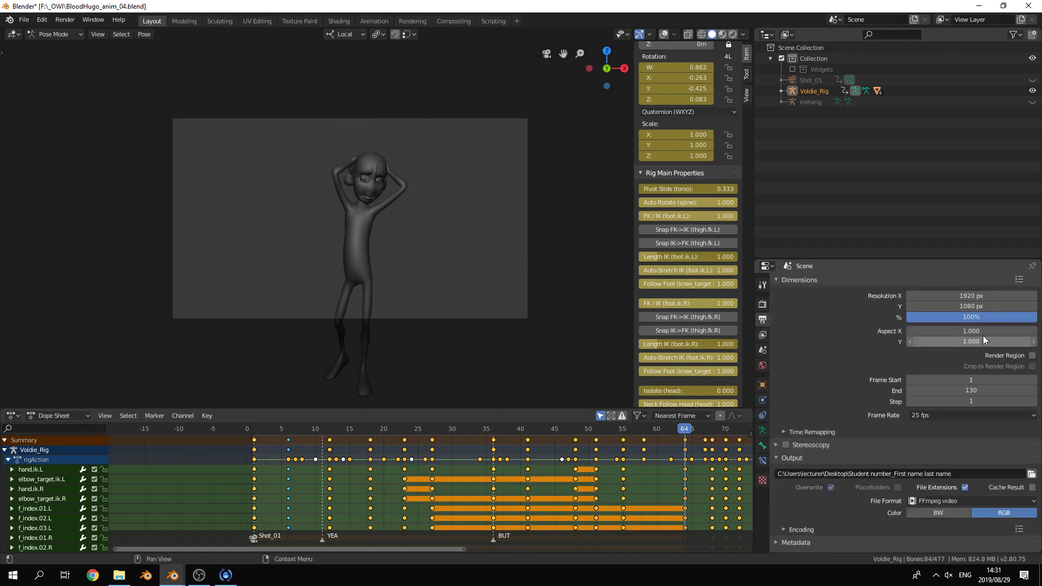
pyautogui.click(983, 390)
pyautogui.write('13036')
pyautogui.press('Return')
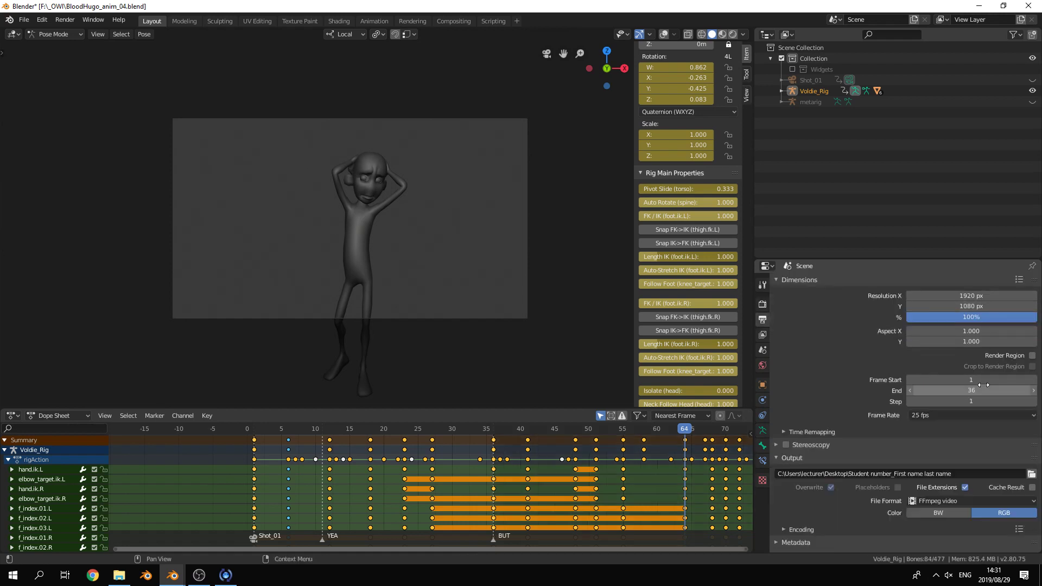
# - Play the shortened frame range in a loop, restart it once from the beginning, and watch the arm motion closer up
pyautogui.moveTo(268, 431); pyautogui.dragTo(247, 432, button='middle')
pyautogui.press('space')
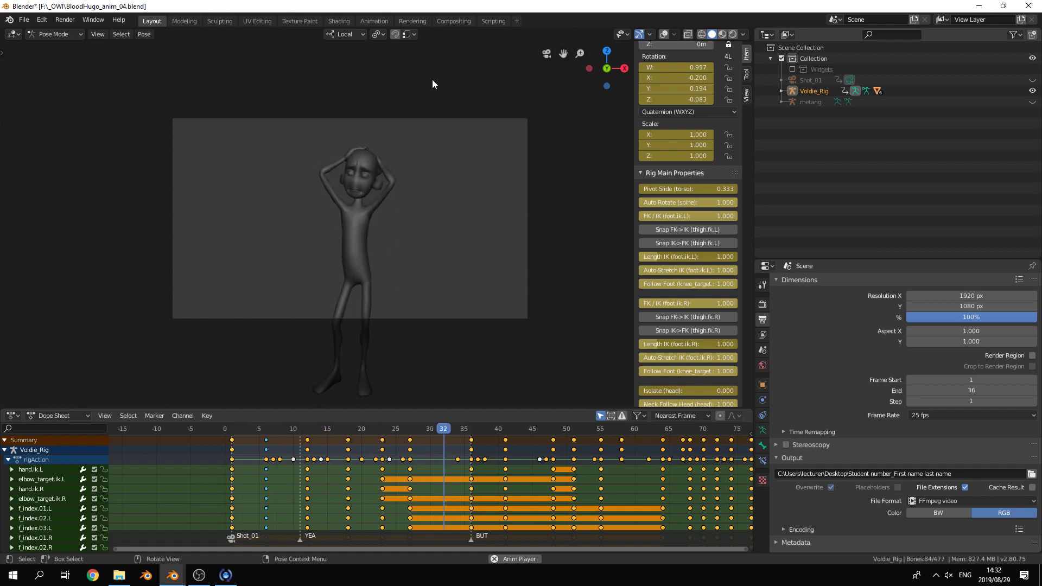
pyautogui.press('space')
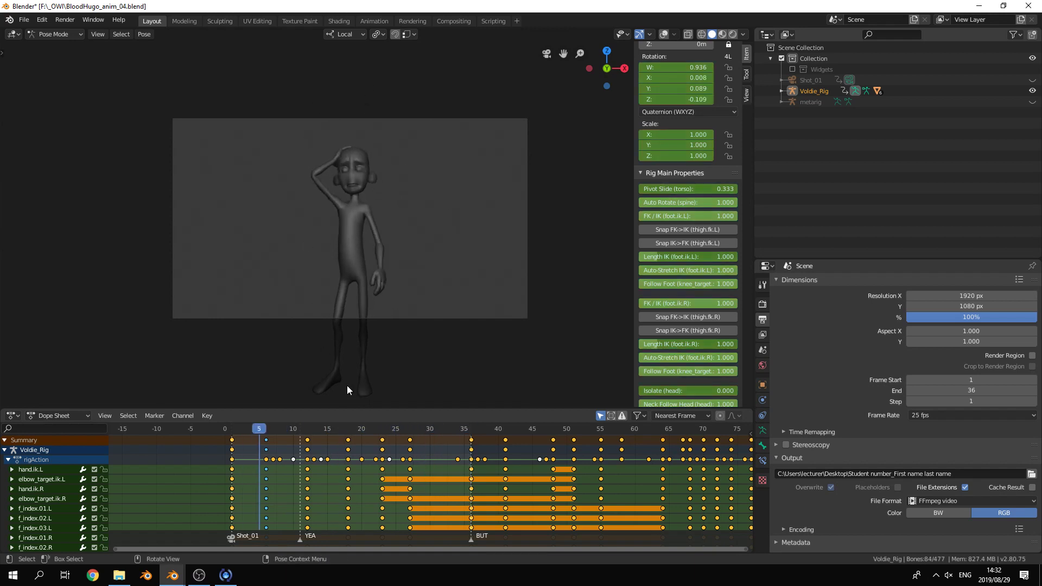
pyautogui.moveTo(247, 429); pyautogui.dragTo(199, 452)
pyautogui.press('space')
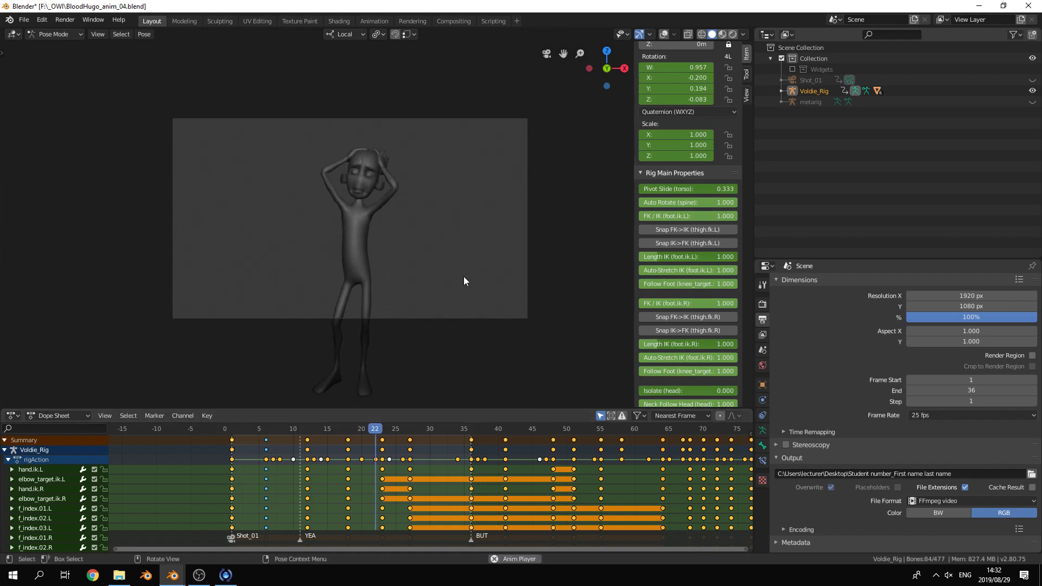
pyautogui.scroll(1, 467, 279)
pyautogui.scroll(1, 468, 279)
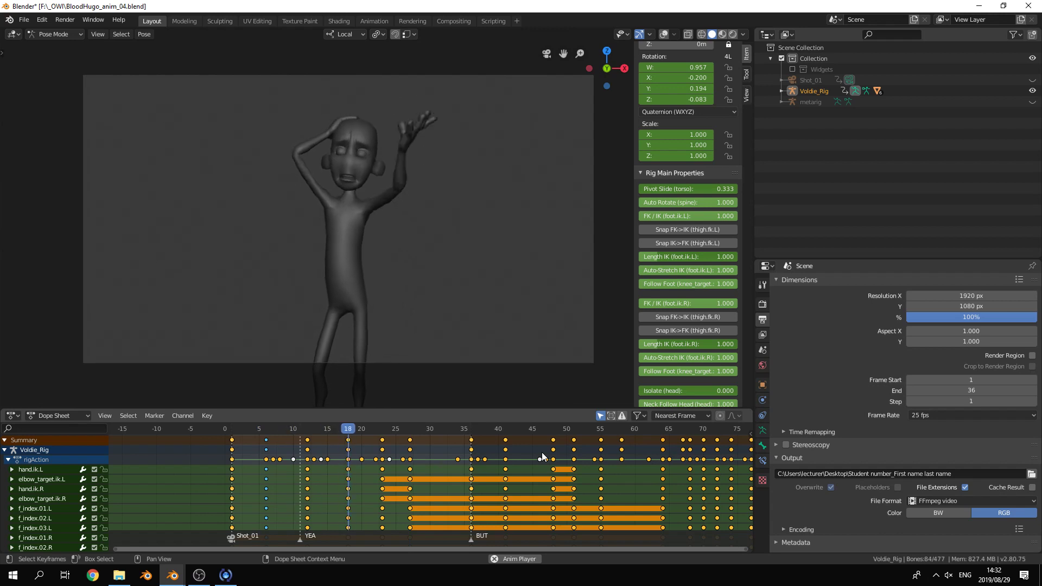
pyautogui.press('space')
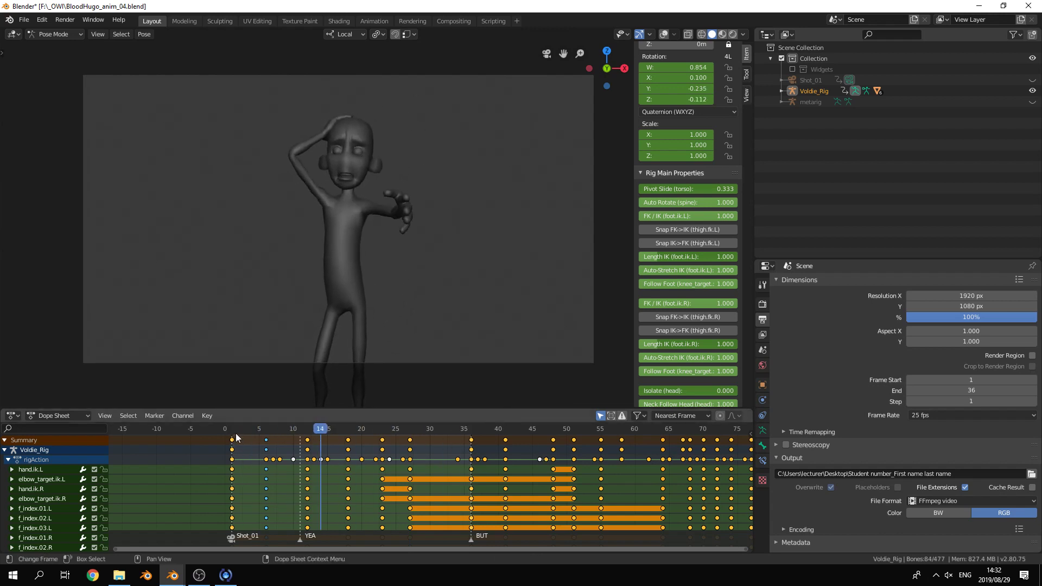
# - Scrub slowly through the first 19 frames to examine how the free arm is raised, and return to frame 0
pyautogui.moveTo(236, 437)
pyautogui.mouseDown()
pyautogui.moveTo(395, 423)
pyautogui.moveTo(205, 422)
pyautogui.moveTo(245, 429)
pyautogui.mouseUp()
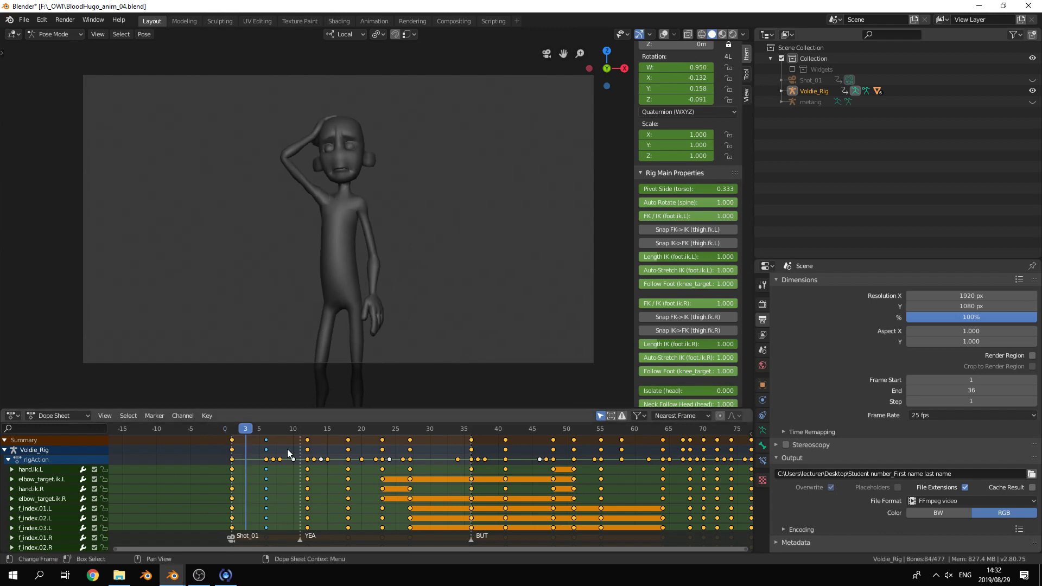
pyautogui.moveTo(249, 419)
pyautogui.mouseDown()
pyautogui.moveTo(391, 405)
pyautogui.moveTo(259, 427)
pyautogui.mouseUp()
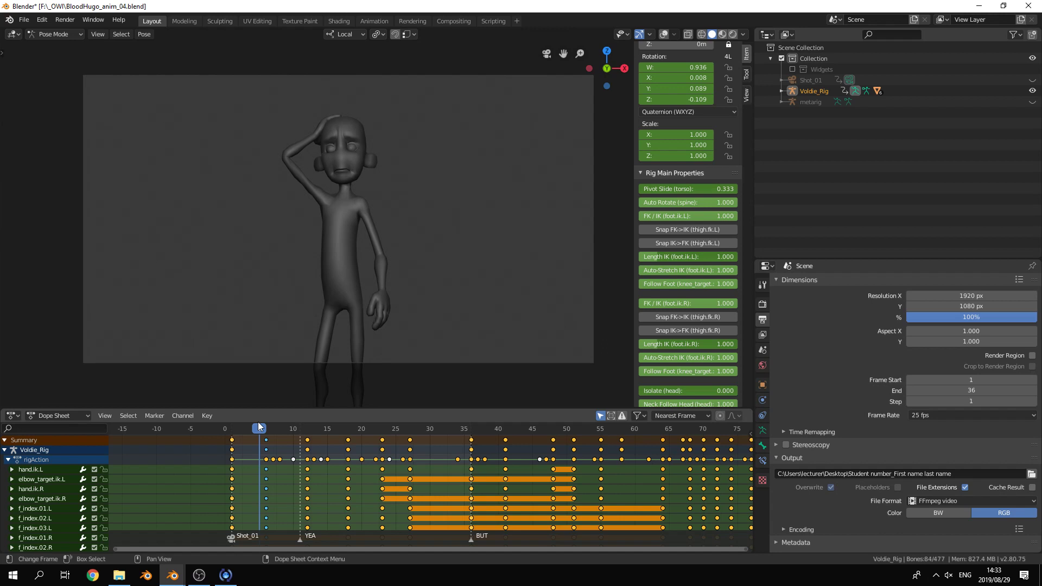
pyautogui.moveTo(253, 439); pyautogui.dragTo(353, 422)
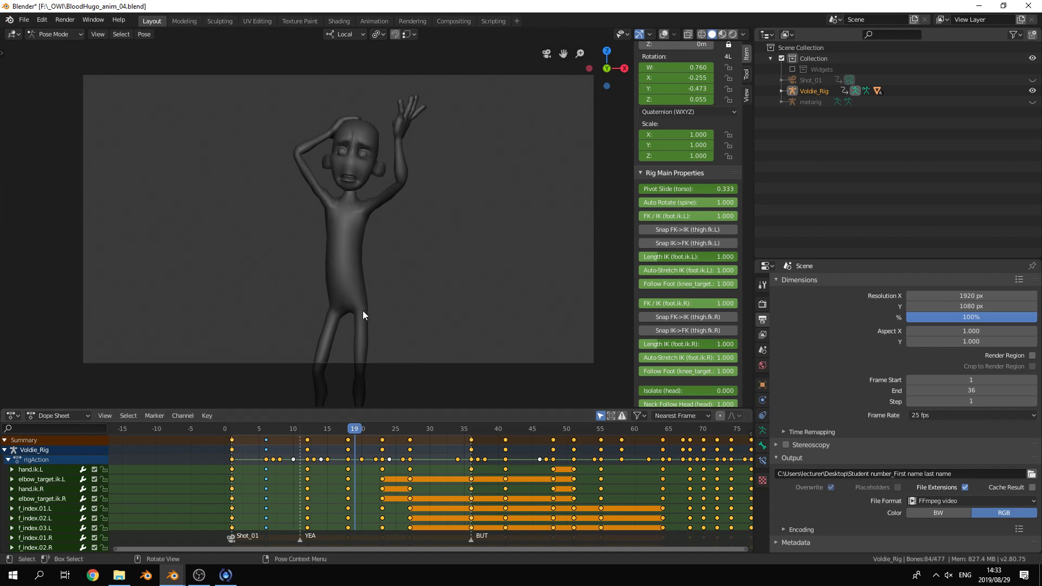
pyautogui.scroll(6, 355, 469)
pyautogui.moveTo(312, 467); pyautogui.dragTo(482, 465, button='middle')
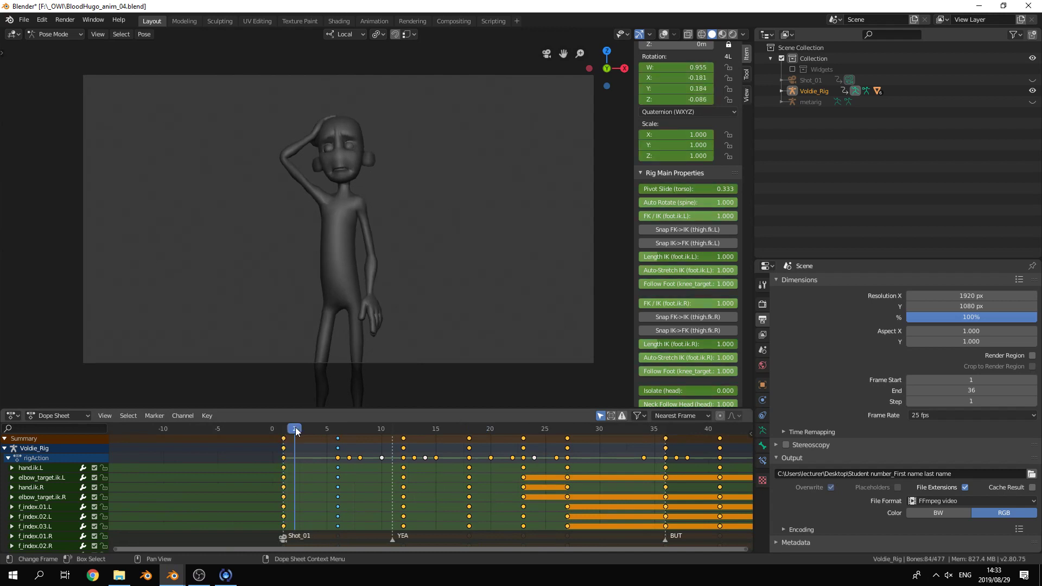
pyautogui.moveTo(290, 442); pyautogui.dragTo(276, 480)
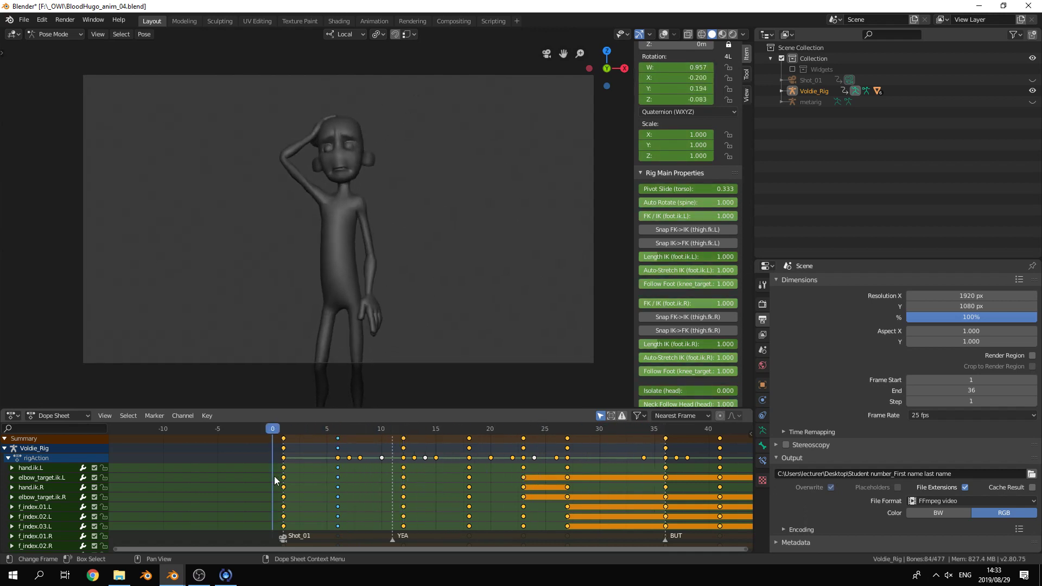
# - Switch to the BloodHugo_anim__SPLINE_01 file and play it from frame 1 in a maximized, closer camera view
pyautogui.hotkey('alt', 'Tab')
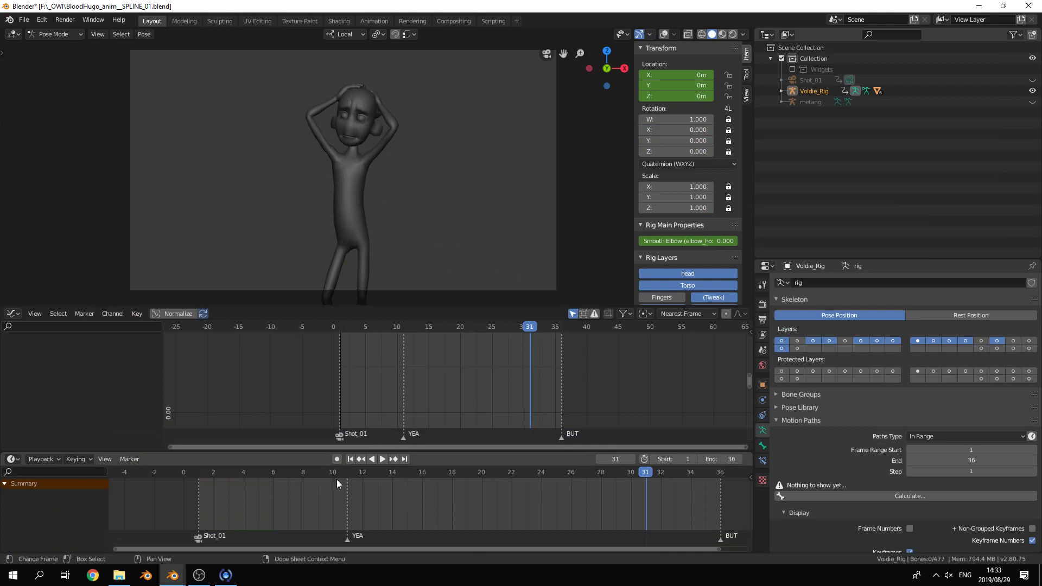
pyautogui.click(198, 472)
pyautogui.press('space')
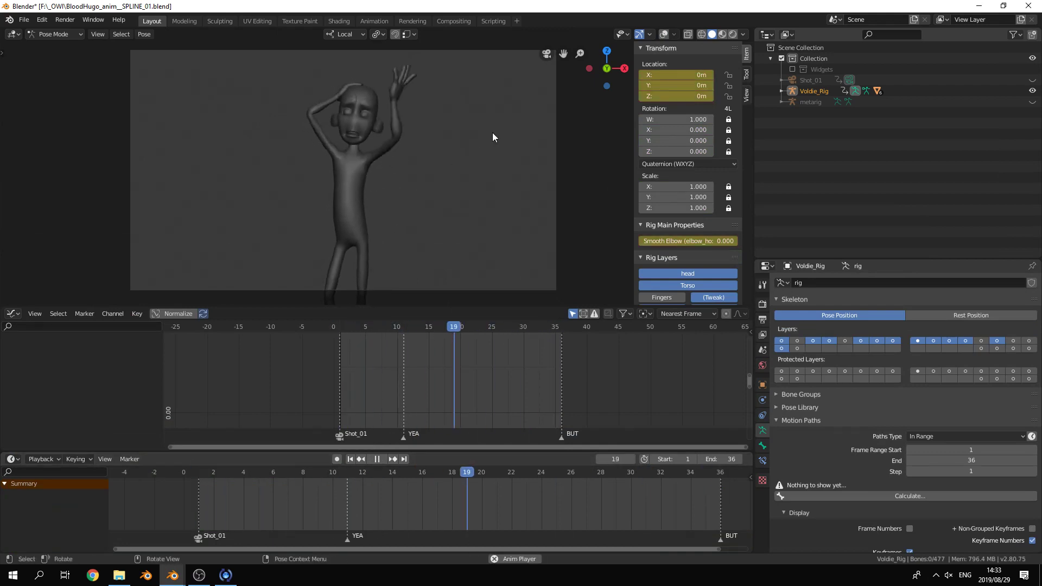
pyautogui.hotkey('ctrl', 'space')
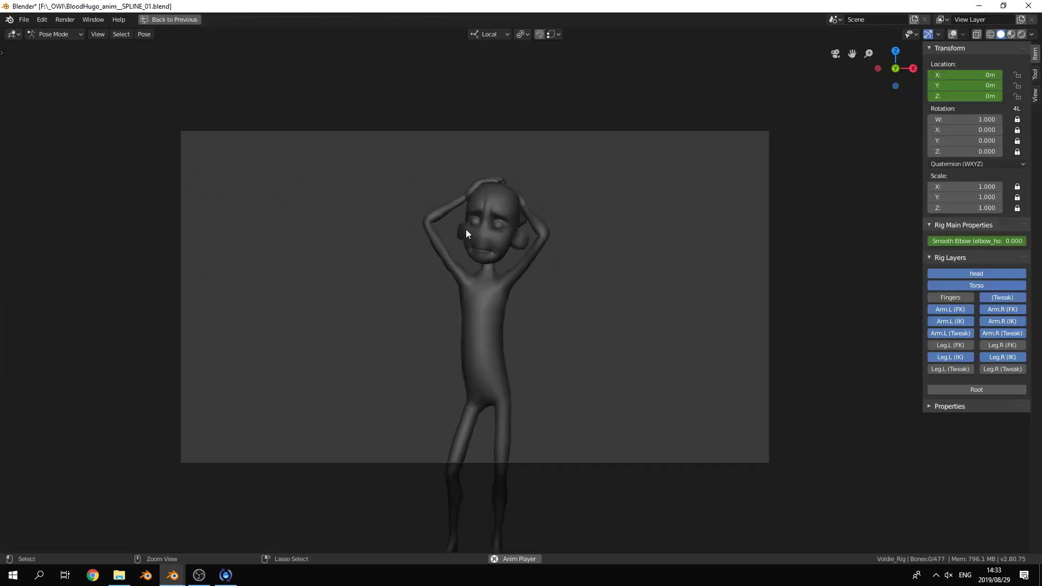
pyautogui.scroll(1, 683, 321)
pyautogui.scroll(1, 688, 333)
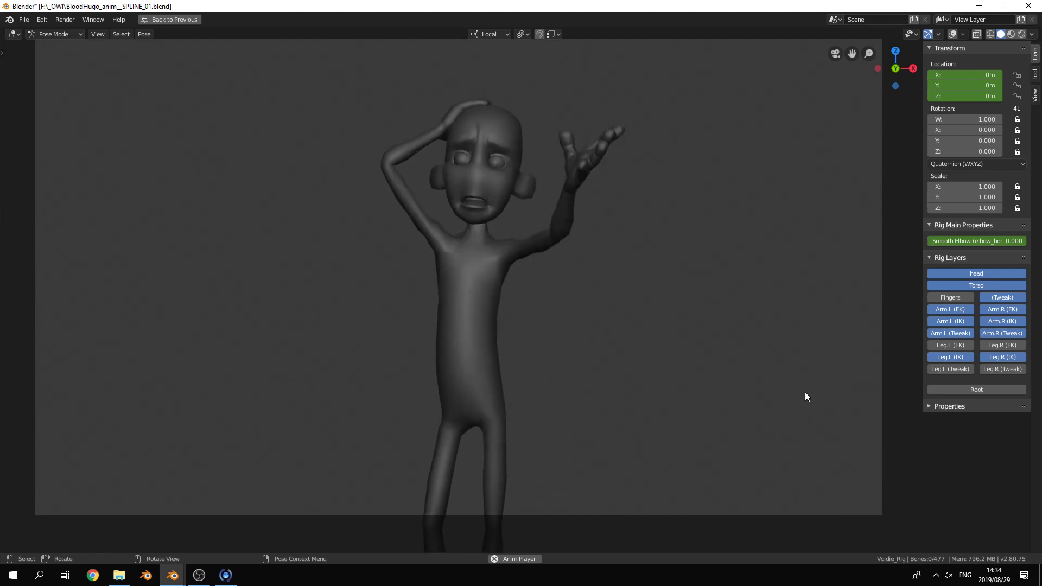
# - Compare against looping playback of BloodHugo_anim_04 in a maximized viewport, then stop playback and restore the normal layout in both files
pyautogui.hotkey('alt', 'Tab')
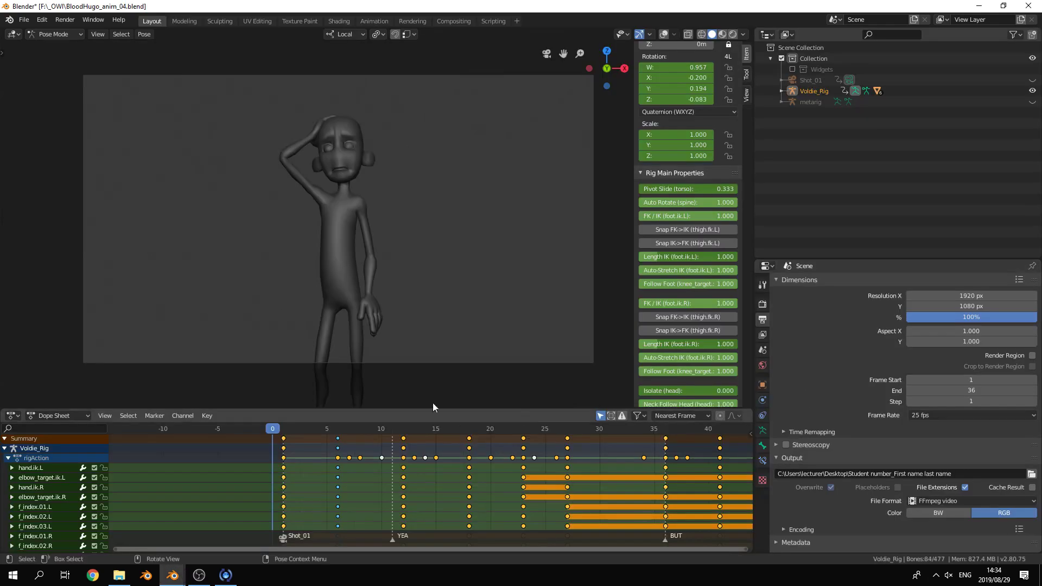
pyautogui.hotkey('ctrl', 'space')
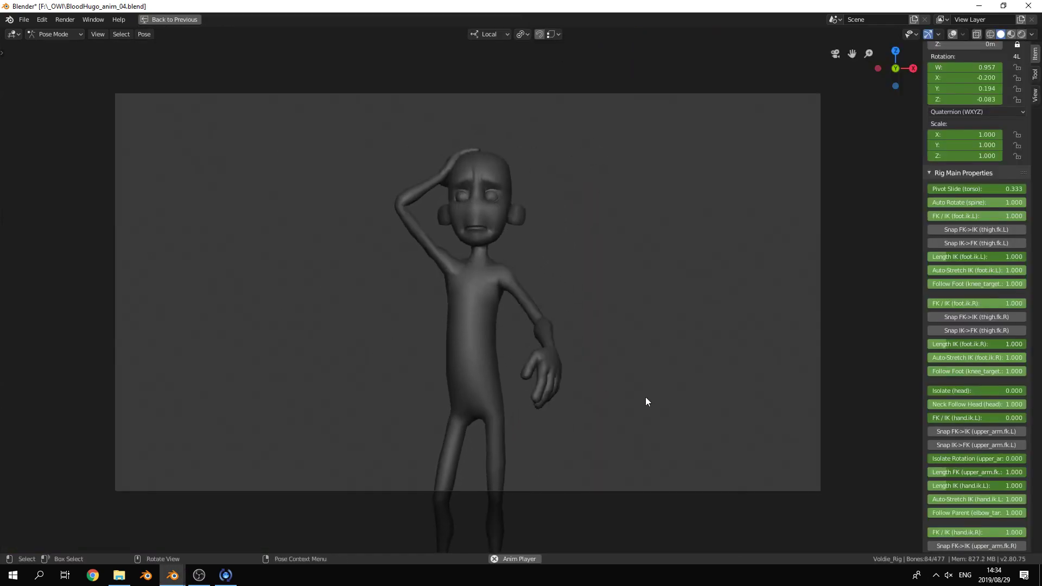
pyautogui.hotkey('alt', 'Tab')
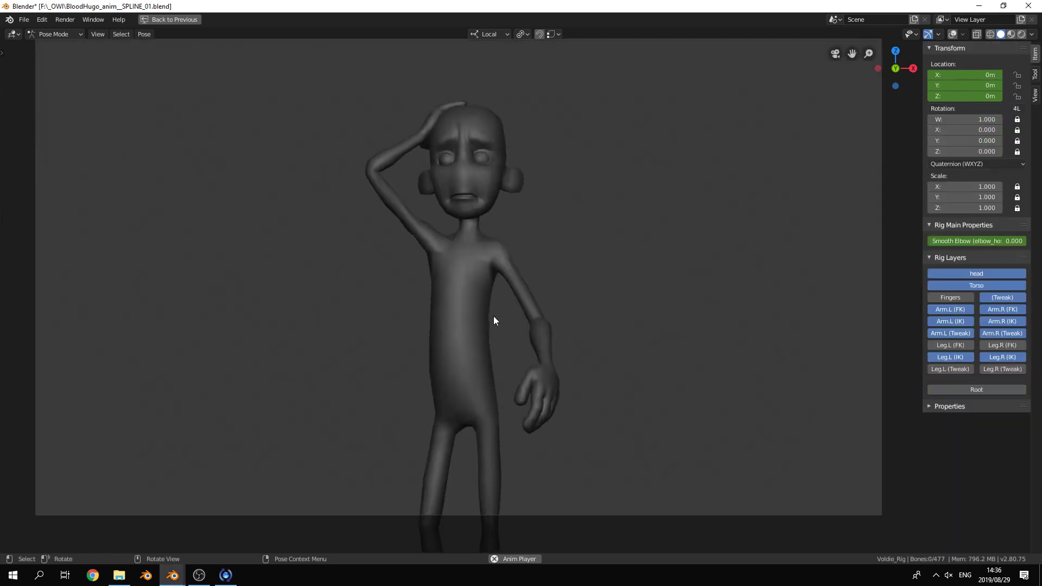
pyautogui.hotkey('ctrl', 'space')
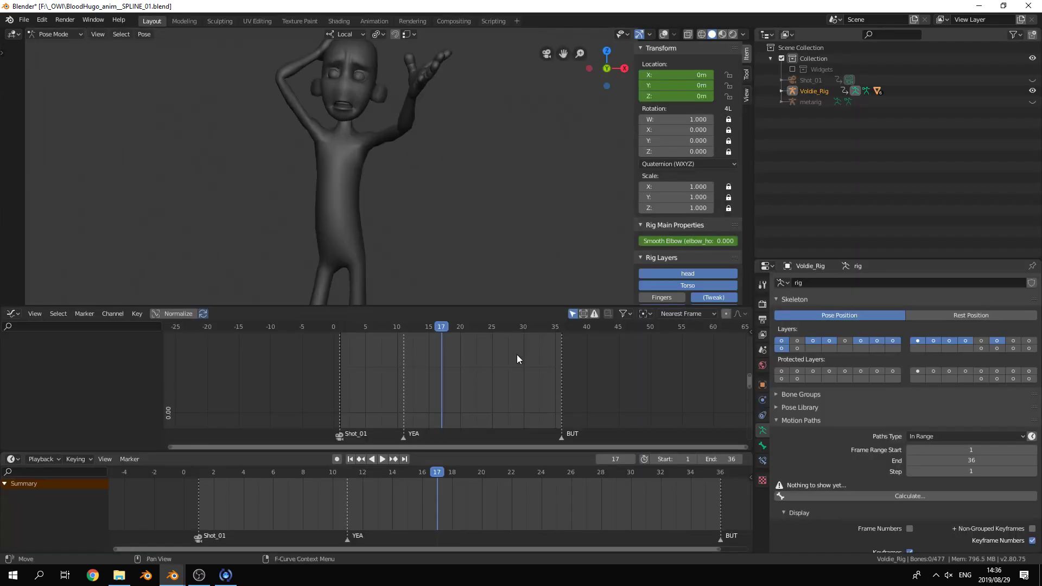
pyautogui.hotkey('alt', 'Tab')
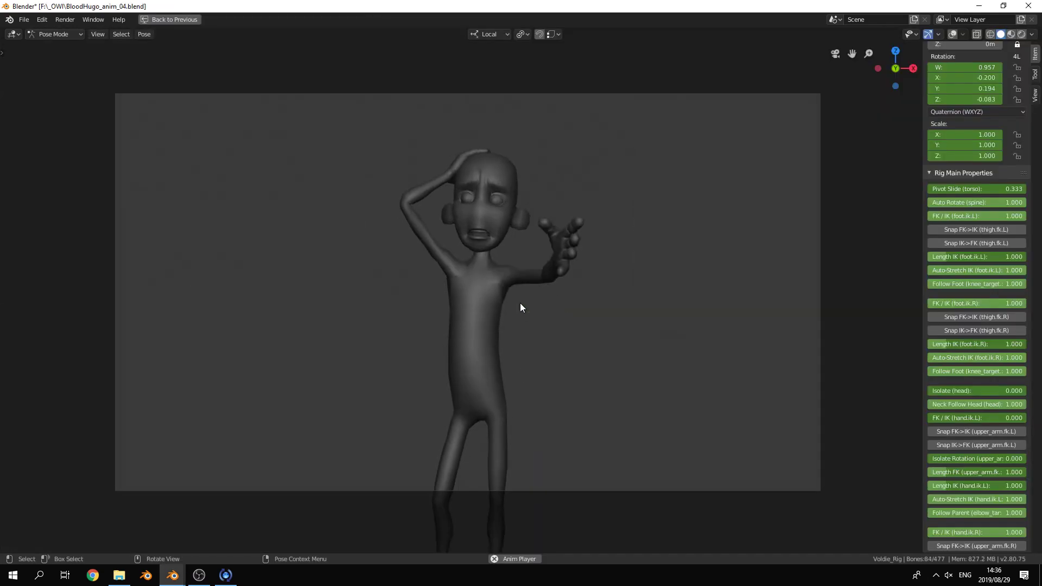
pyautogui.hotkey('ctrl', 'space')
pyautogui.press('space')
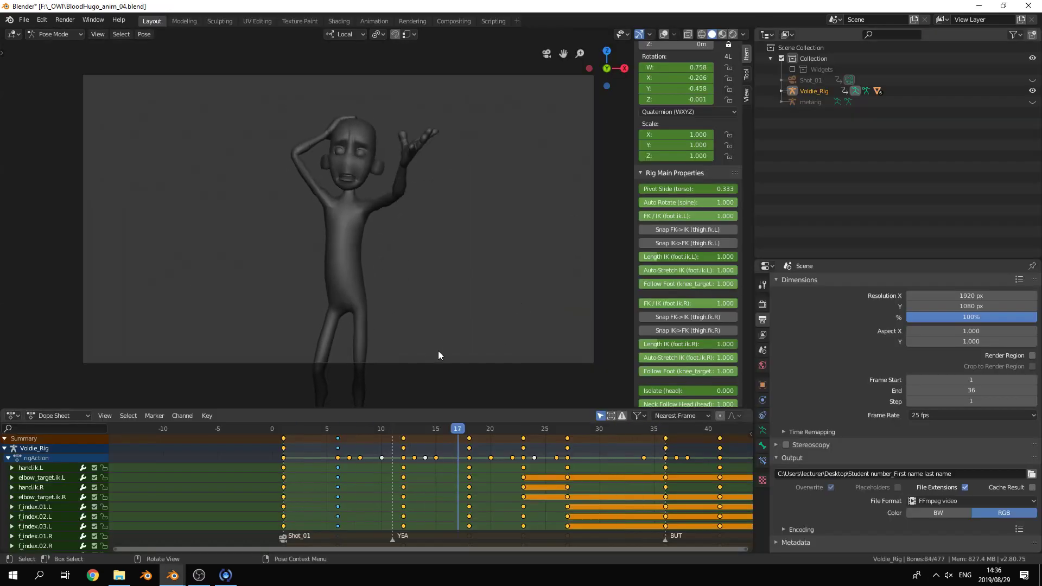
# - In BloodHugo_anim_04, examine the pose at frame 18, scrub back to frame 5, and review the loop before stopping it
pyautogui.moveTo(518, 464); pyautogui.dragTo(474, 465, button='middle')
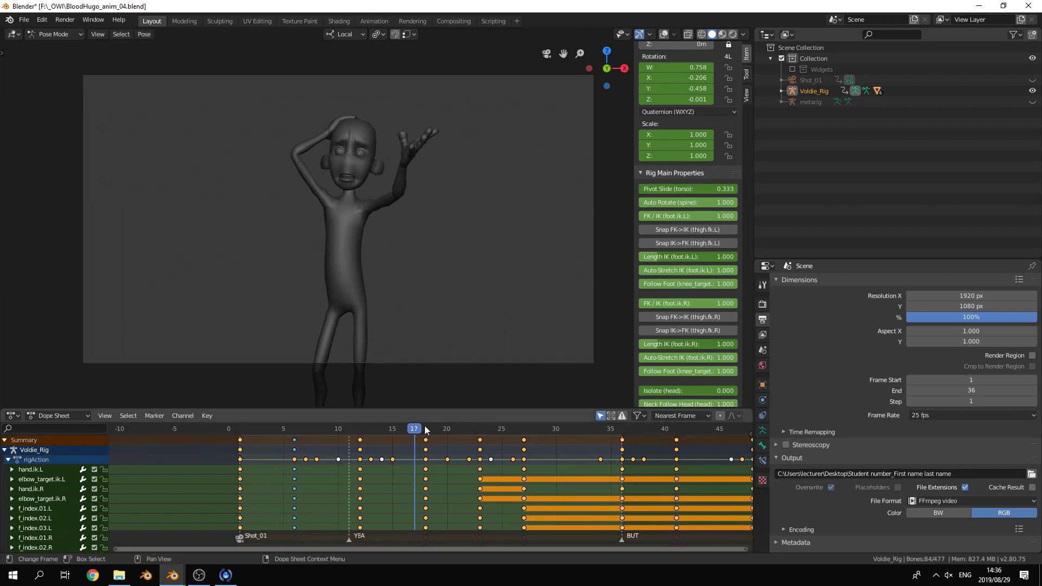
pyautogui.moveTo(426, 430)
pyautogui.mouseDown()
pyautogui.moveTo(571, 427)
pyautogui.moveTo(425, 423)
pyautogui.mouseUp()
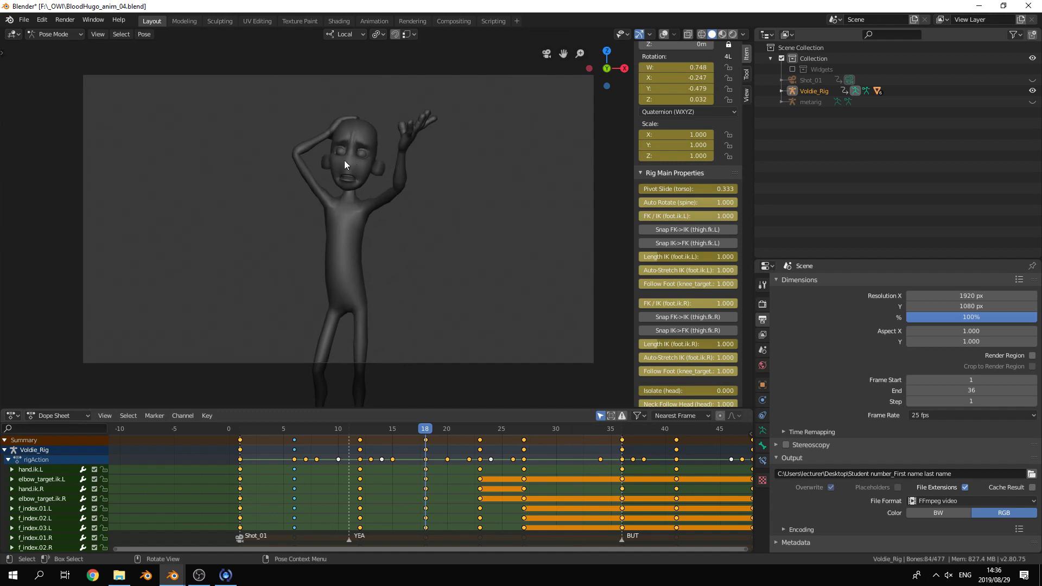
pyautogui.moveTo(405, 433); pyautogui.dragTo(284, 427)
pyautogui.press('space')
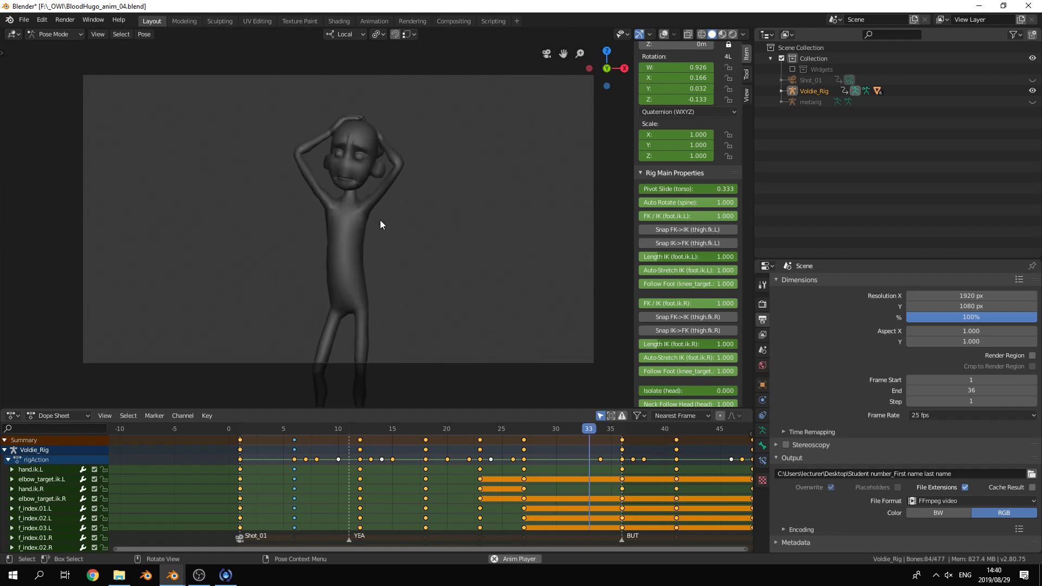
pyautogui.hotkey('alt', 'Tab')
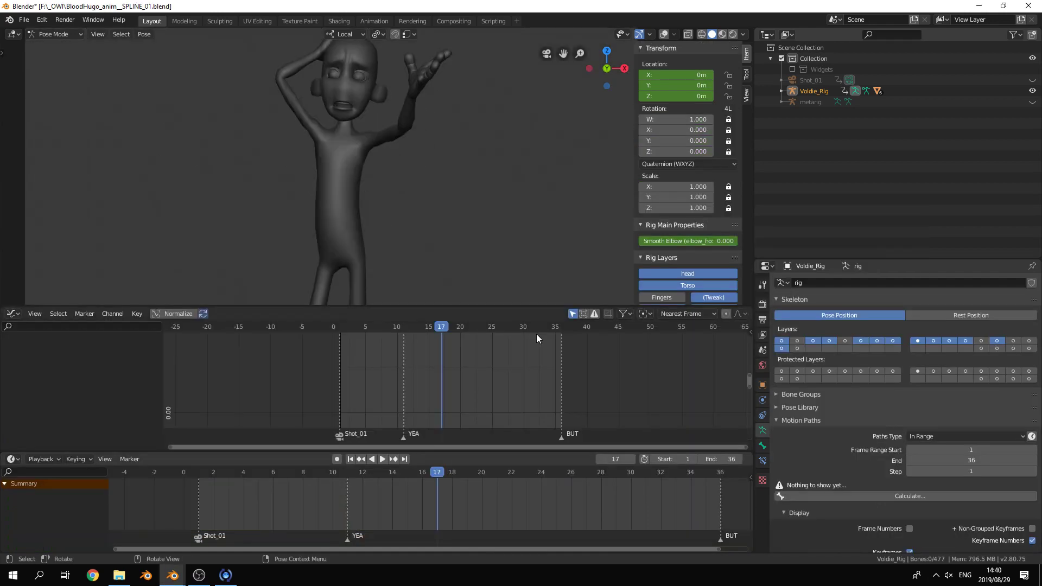
pyautogui.hotkey('alt', 'Tab')
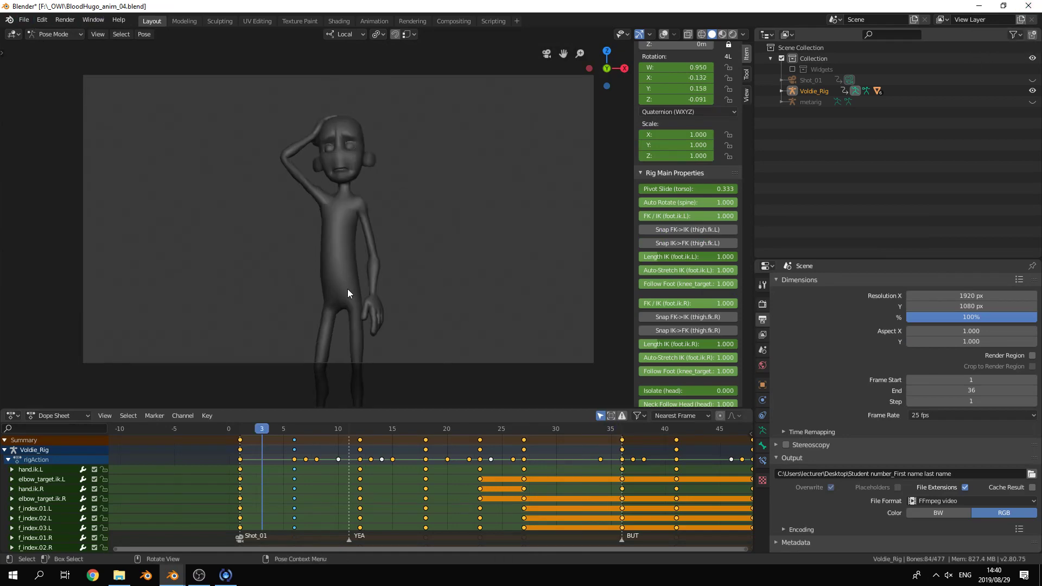
# - Switch to BloodHugo_anim__SPLINE_01, enlarge and show overlays in the 3D viewport, and change the timeline to a Dope Sheet
pyautogui.hotkey('alt', 'Tab')
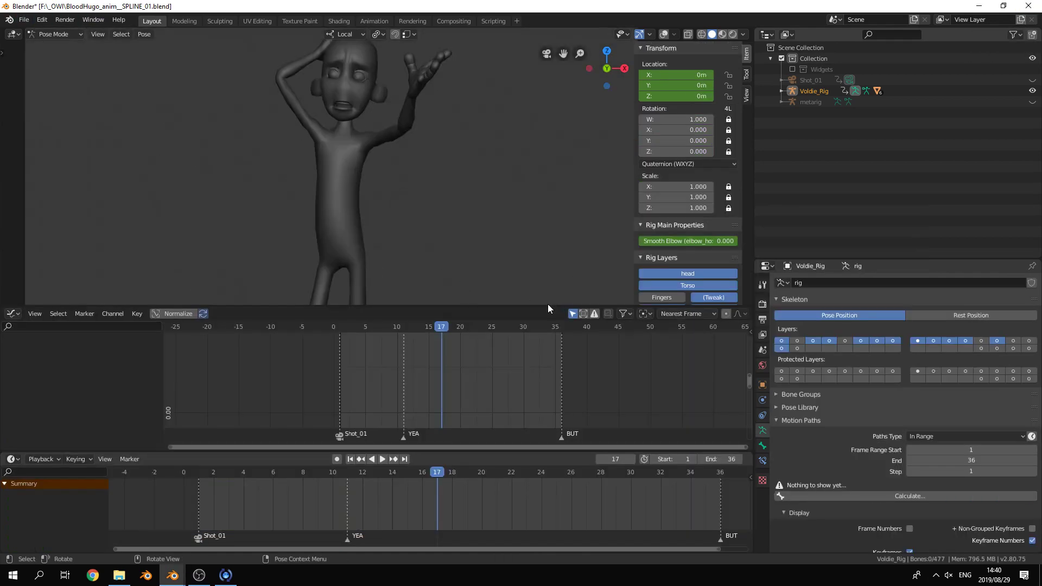
pyautogui.moveTo(548, 307); pyautogui.dragTo(548, 327)
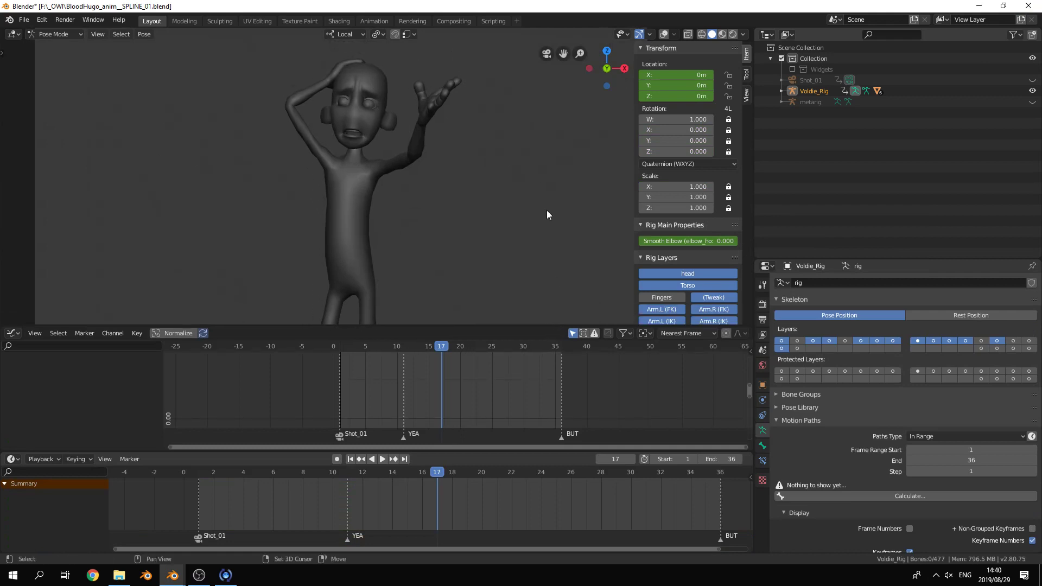
pyautogui.click(664, 34)
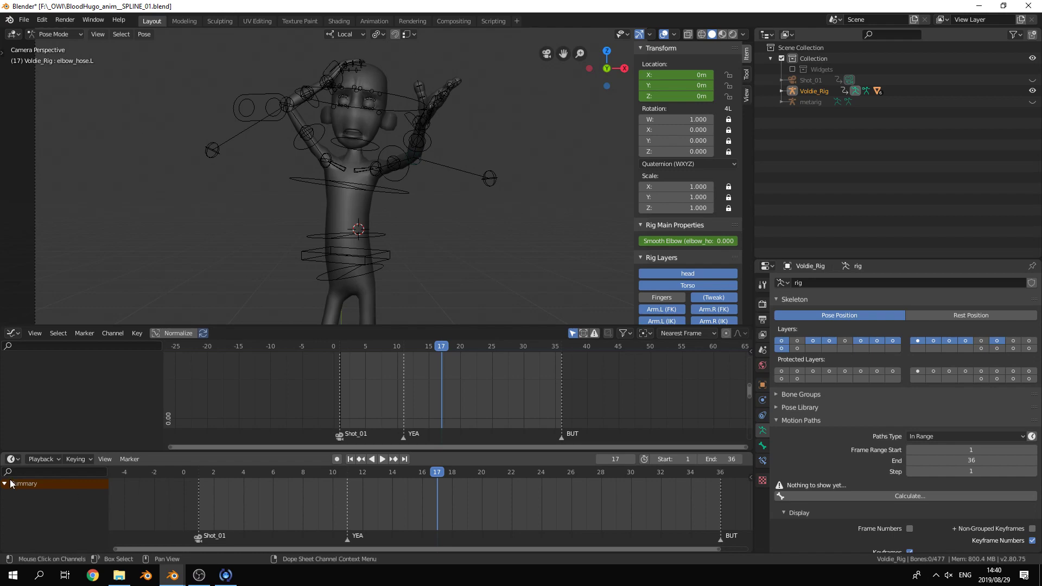
pyautogui.click(14, 463)
pyautogui.click(138, 364)
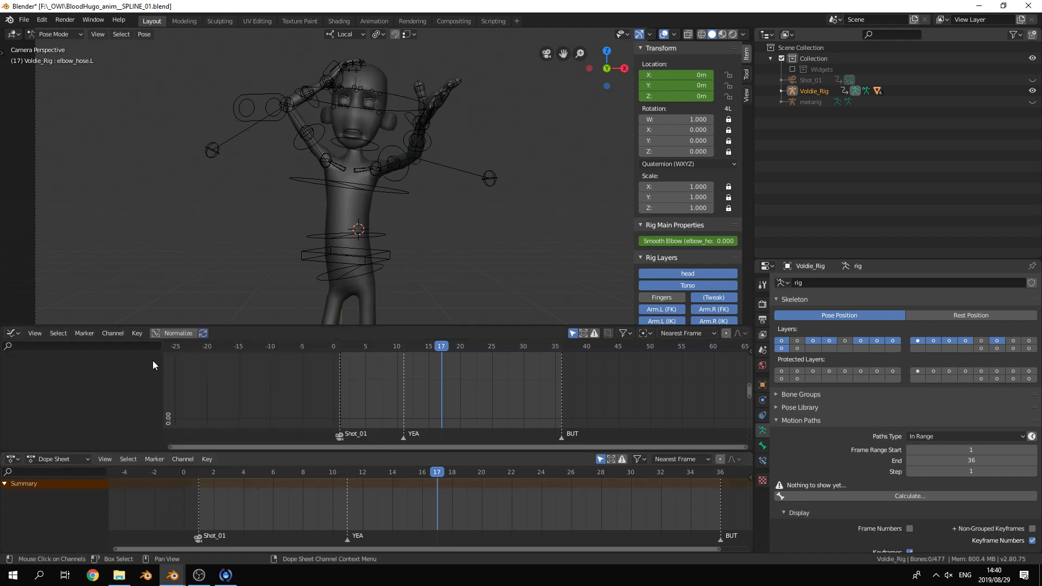
# - Select all visible rig controls and examine their curves across frames 1 to 36 in a maximized Graph Editor
pyautogui.press('a')
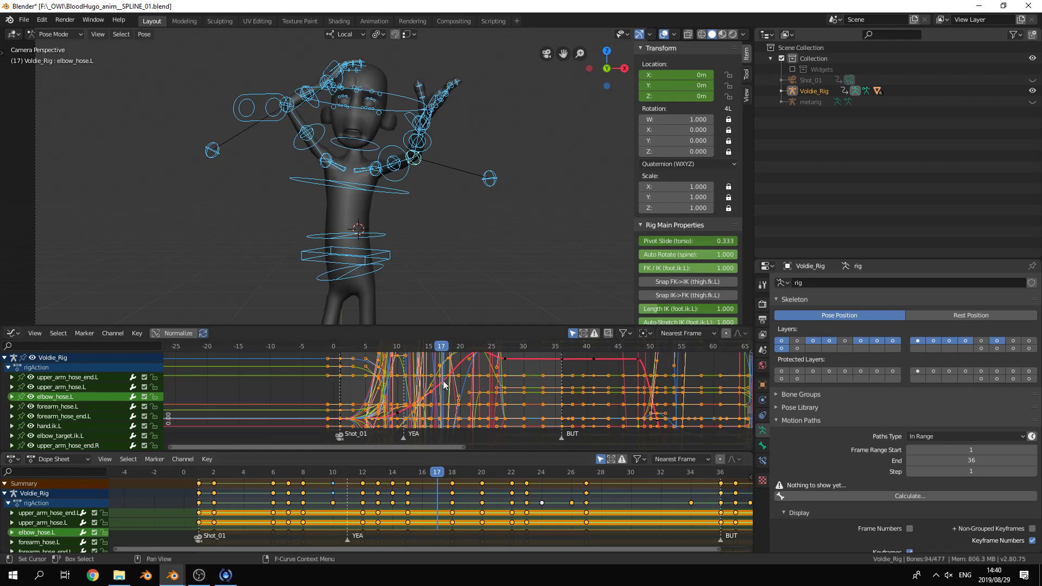
pyautogui.hotkey('ctrl', 'space')
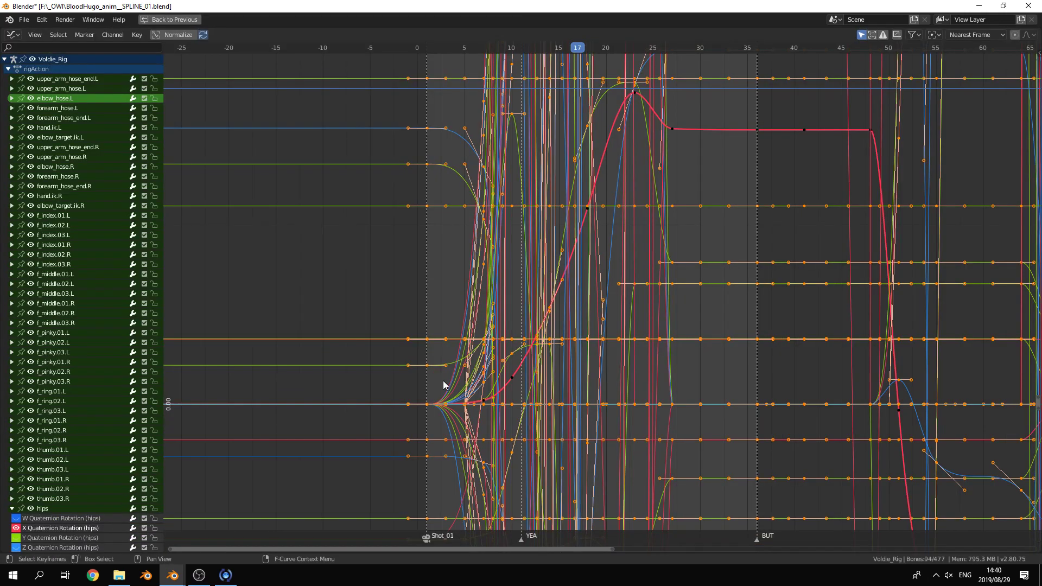
pyautogui.scroll(-3, 700, 260)
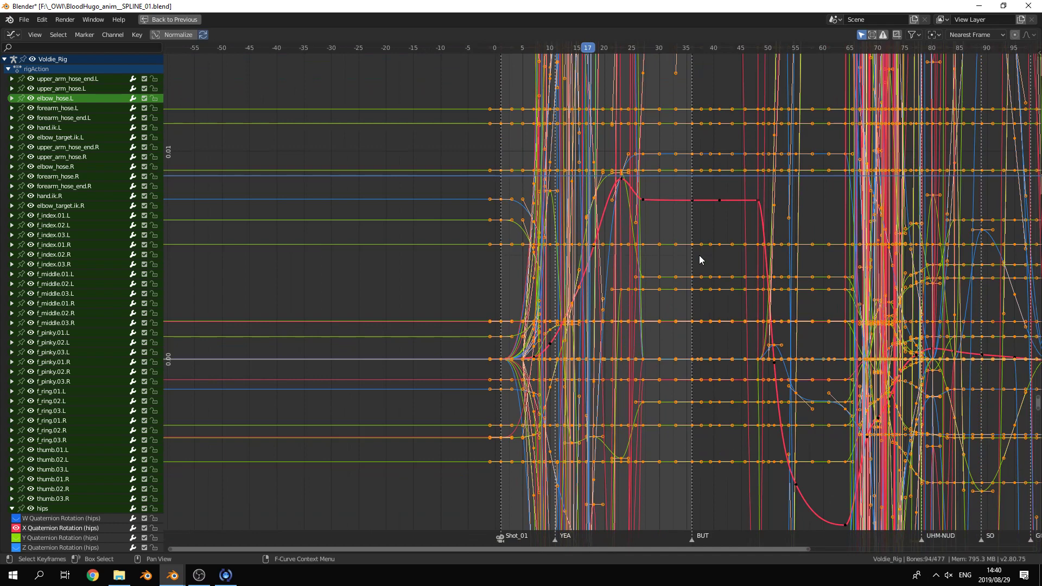
pyautogui.press('Home')
pyautogui.scroll(-3, 702, 268)
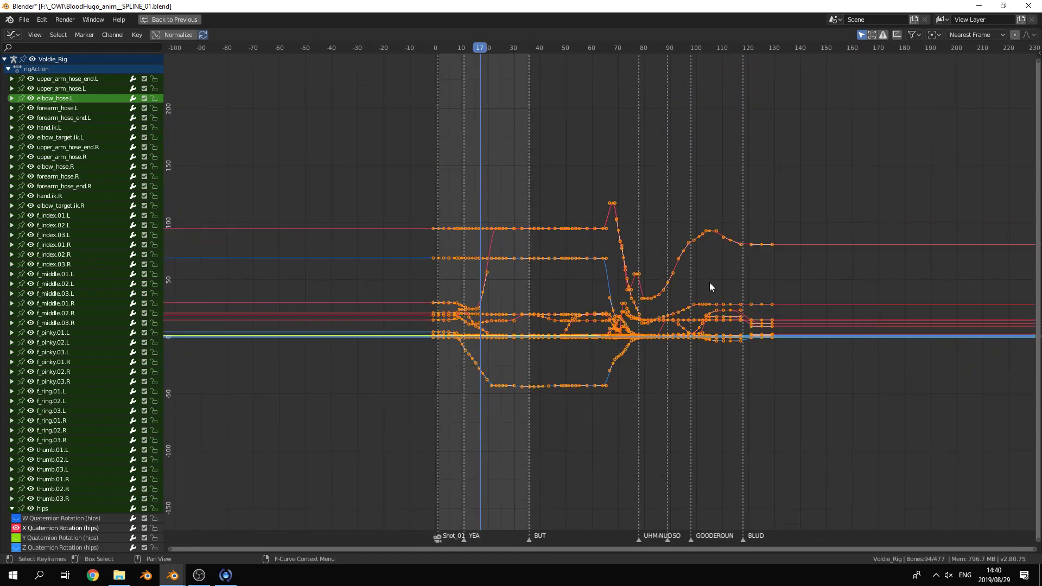
pyautogui.keyDown('ctrl'); pyautogui.moveTo(522, 369); pyautogui.dragTo(552, 284, button='middle'); pyautogui.keyUp('ctrl')
pyautogui.keyDown('ctrl'); pyautogui.moveTo(500, 332); pyautogui.dragTo(477, 317, button='middle'); pyautogui.keyUp('ctrl')
pyautogui.keyDown('ctrl'); pyautogui.moveTo(477, 318); pyautogui.dragTo(525, 298); pyautogui.keyUp('ctrl')
pyautogui.keyDown('ctrl'); pyautogui.moveTo(523, 221); pyautogui.dragTo(528, 293, button='middle'); pyautogui.keyUp('ctrl')
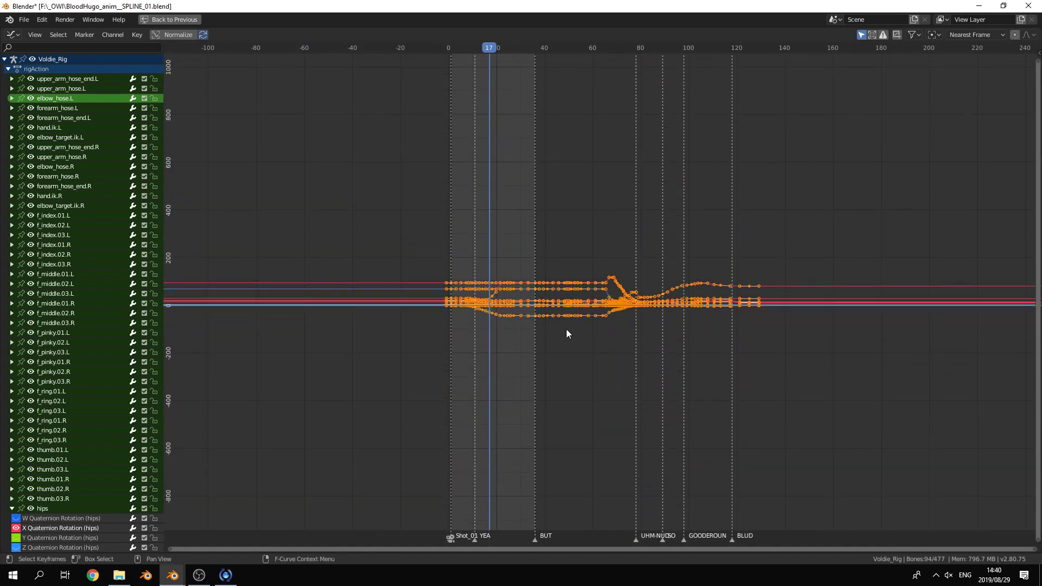
pyautogui.scroll(12, 566, 329)
pyautogui.scroll(7, 567, 329)
pyautogui.moveTo(331, 349); pyautogui.dragTo(938, 326, button='middle')
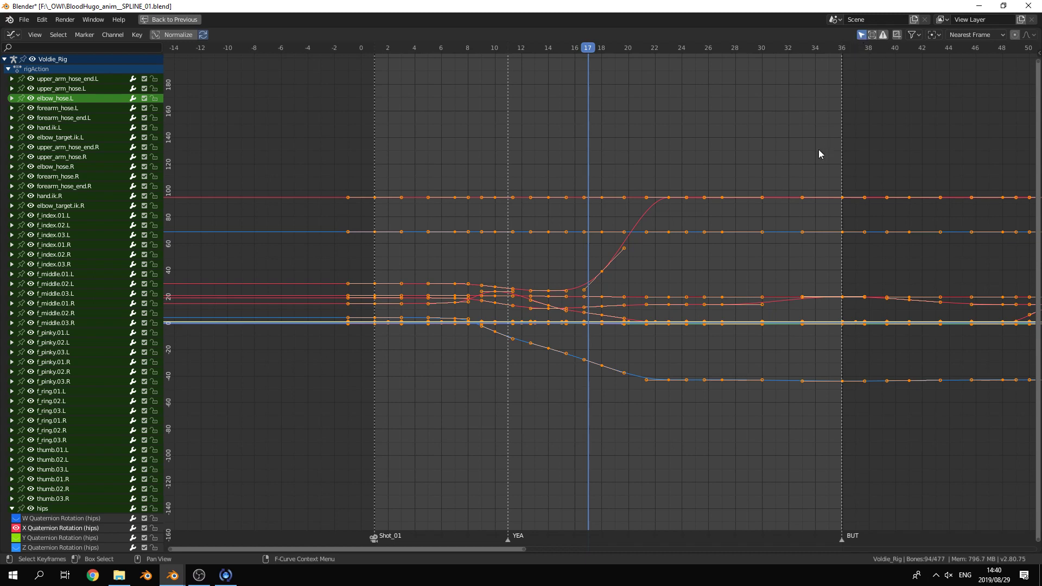
# - Briefly play the animation, restore the normal layout, and go to frame 9
pyautogui.press('space')
pyautogui.press('space')
pyautogui.hotkey('ctrl', 'space')
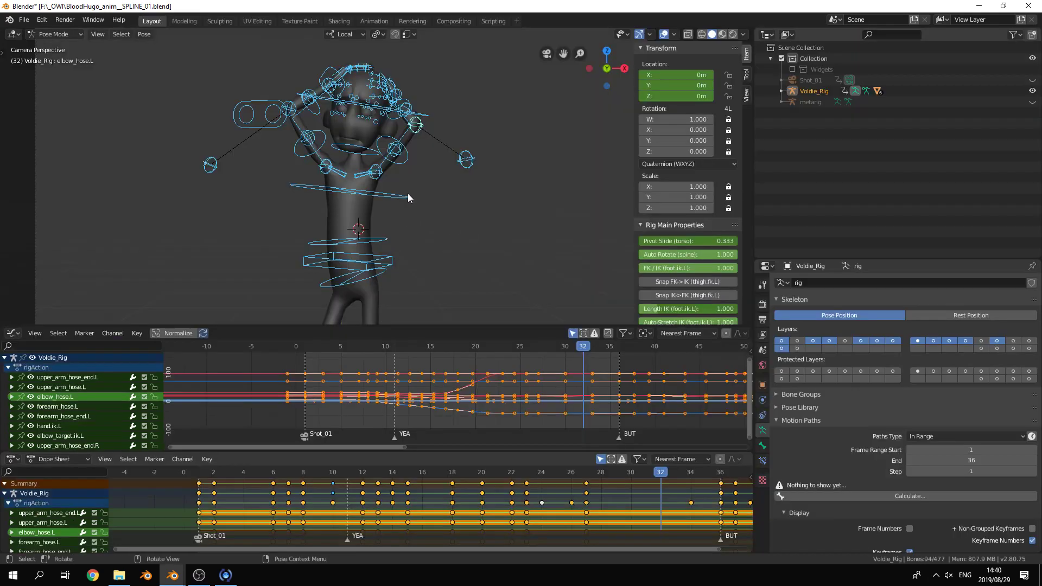
pyautogui.click(377, 346)
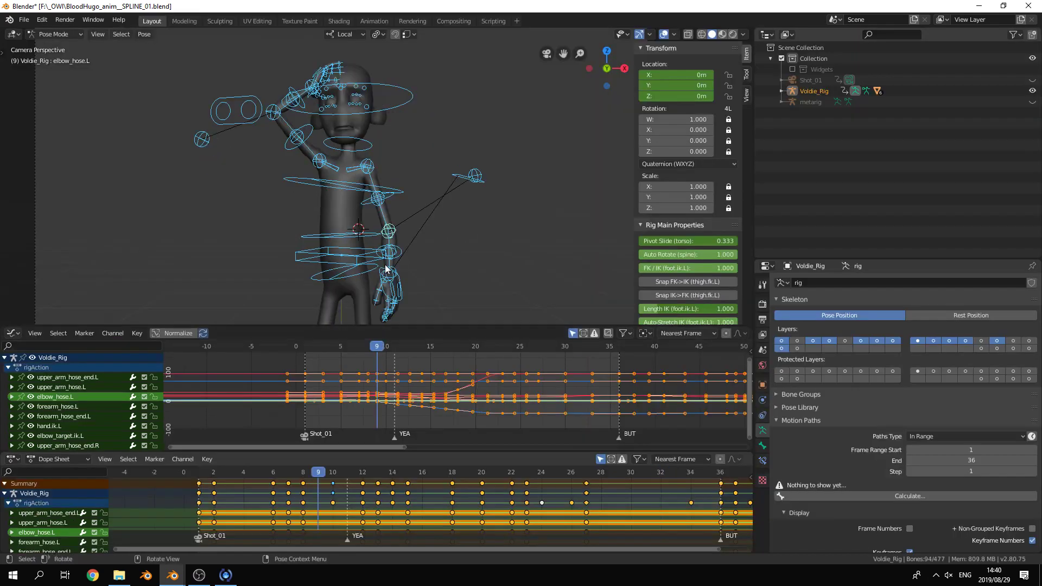
# - Select the torso control and show only its Z Location curve in a maximized Graph Editor
pyautogui.click(299, 256)
pyautogui.press('Home')
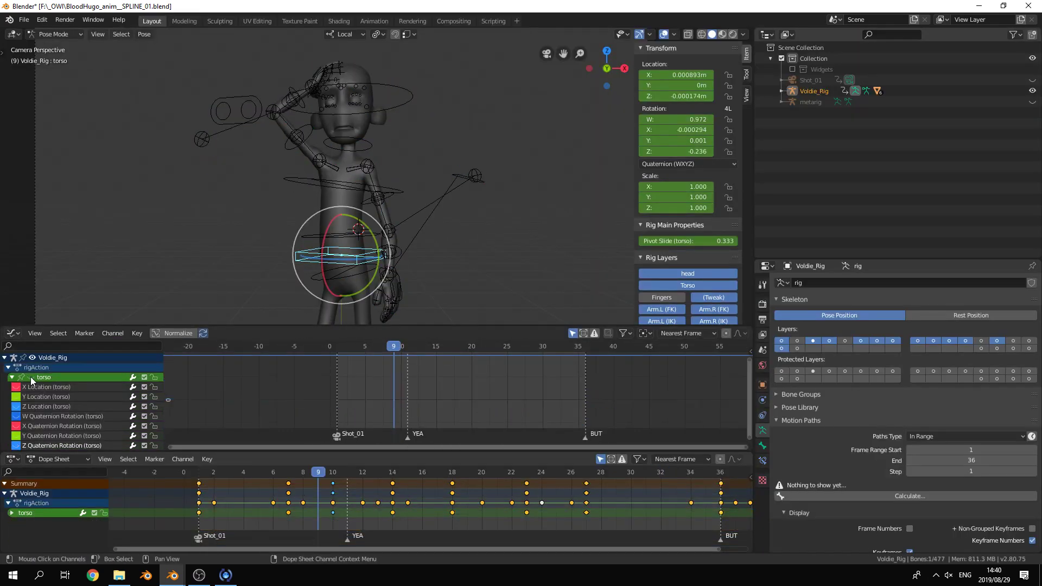
pyautogui.doubleClick(30, 377)
pyautogui.press('Escape')
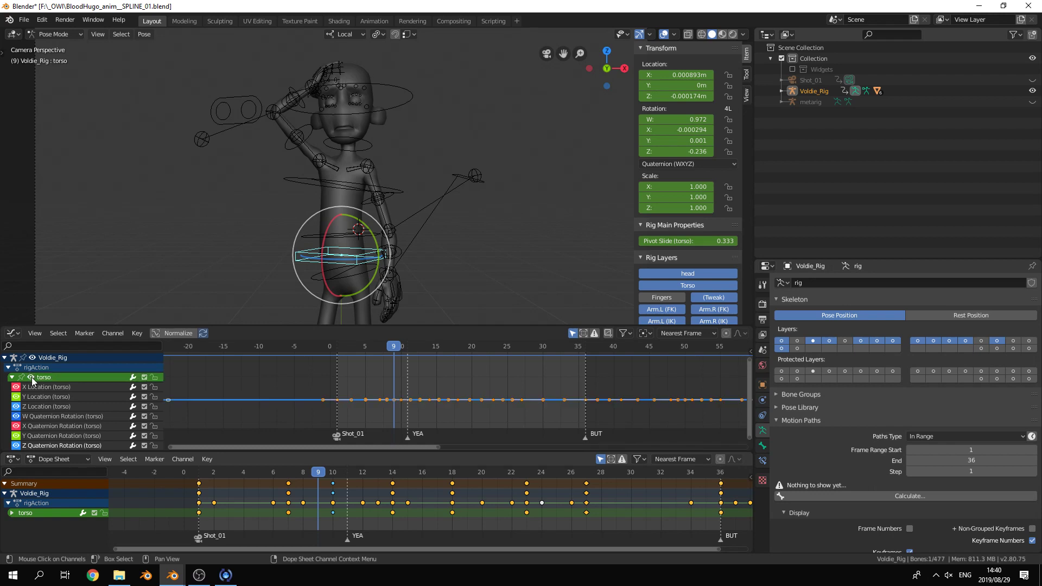
pyautogui.hotkey('ctrl', 'space')
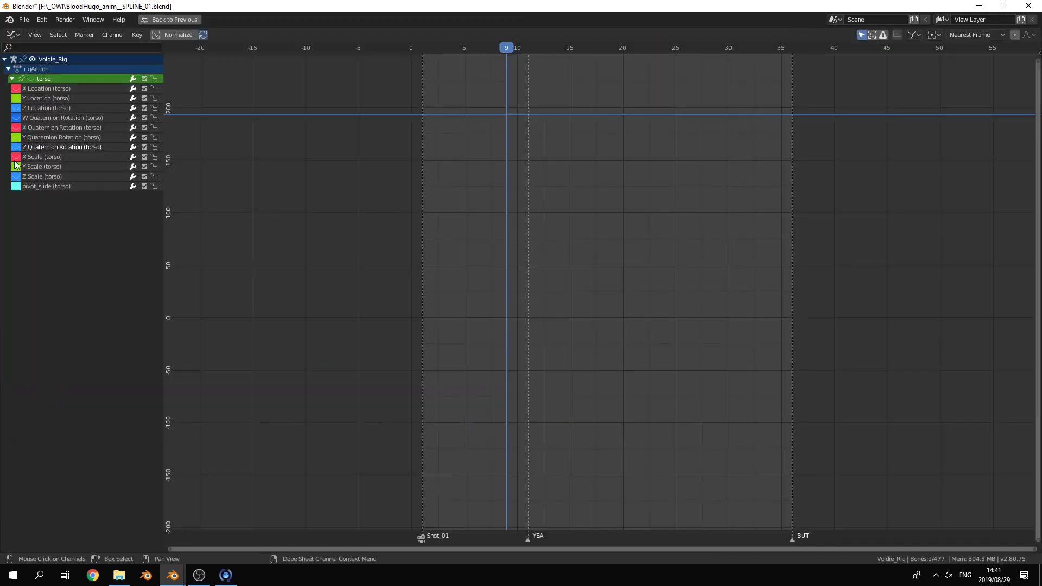
pyautogui.click(16, 107)
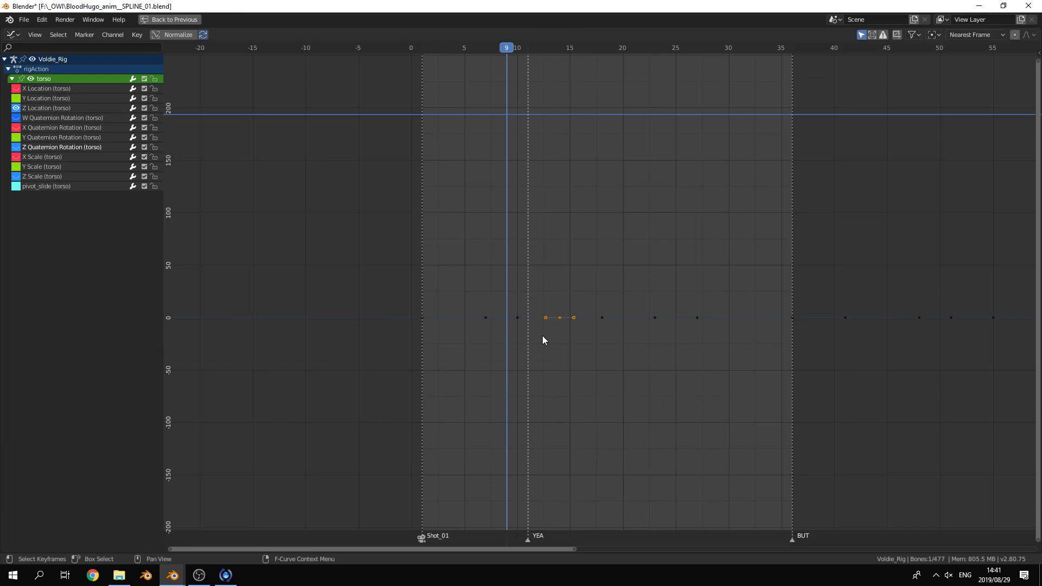
# - Frame the torso's Z Location curve around frames 1 to 33 and select all its keyframes
pyautogui.press('Home')
pyautogui.keyDown('shift'); pyautogui.moveTo(459, 225); pyautogui.dragTo(757, 232, button='middle'); pyautogui.keyUp('shift')
pyautogui.keyDown('ctrl'); pyautogui.moveTo(578, 208); pyautogui.dragTo(611, 216, button='middle'); pyautogui.keyUp('ctrl')
pyautogui.scroll(4, 770, 244)
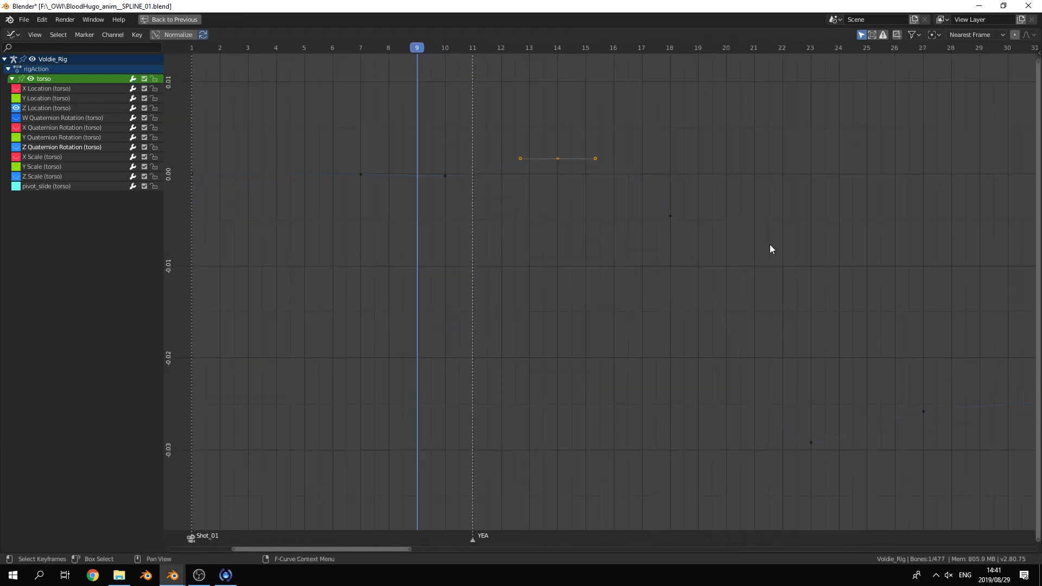
pyautogui.keyDown('shift'); pyautogui.moveTo(786, 202); pyautogui.dragTo(763, 177, button='middle'); pyautogui.keyUp('shift')
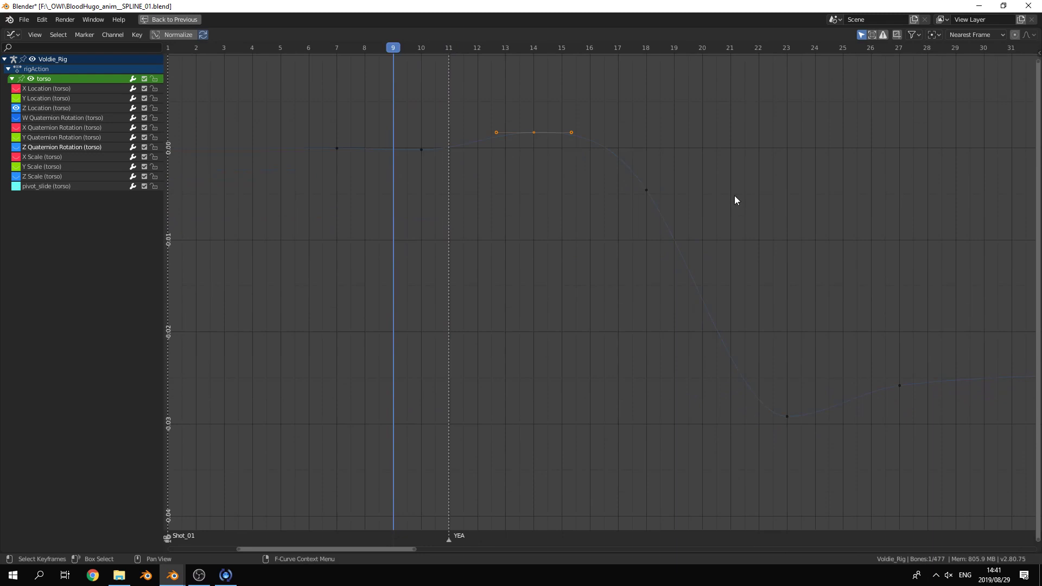
pyautogui.press('a')
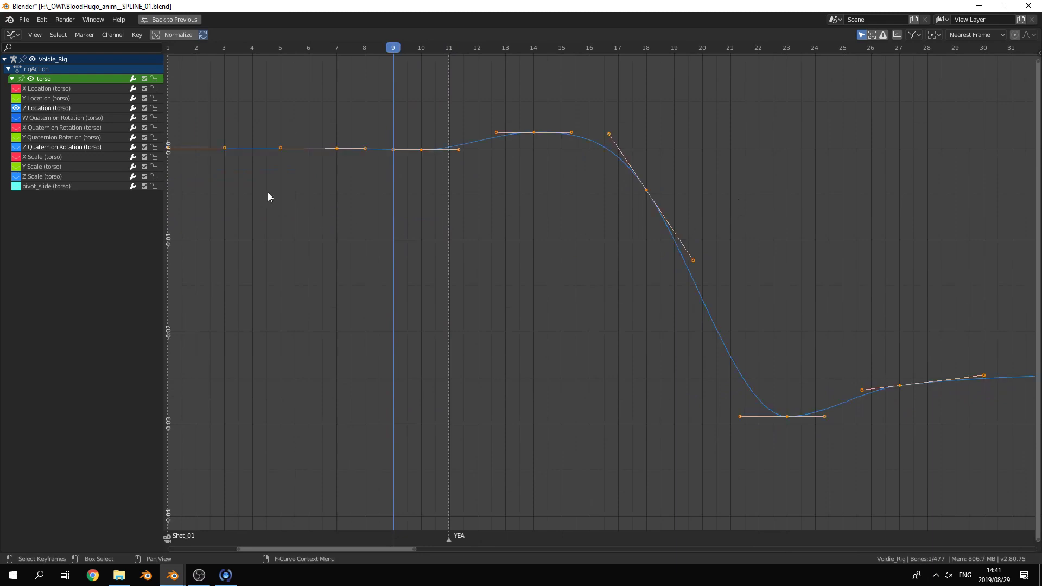
pyautogui.scroll(-1, 239, 167)
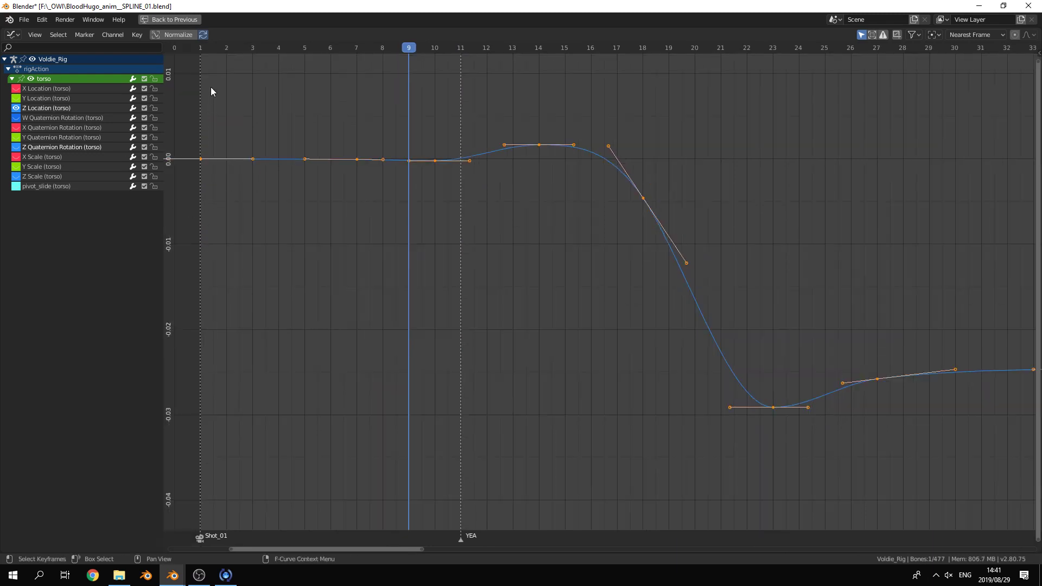
# - Frame the torso's Z Location curve around frames 1 to 36, restore the normal layout, and enlarge the Graph Editor area
pyautogui.press('Home')
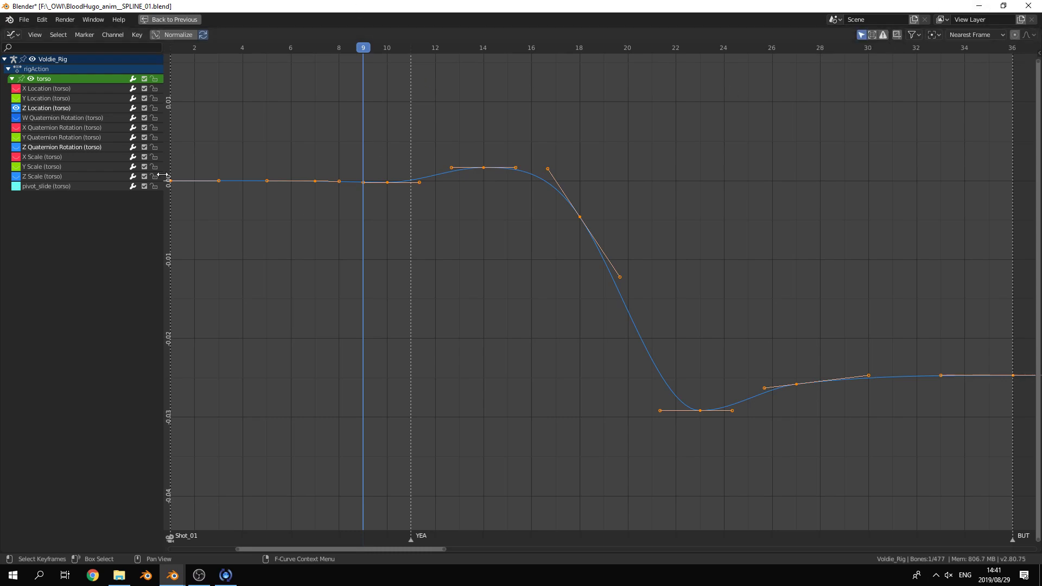
pyautogui.hotkey('ctrl', 'space')
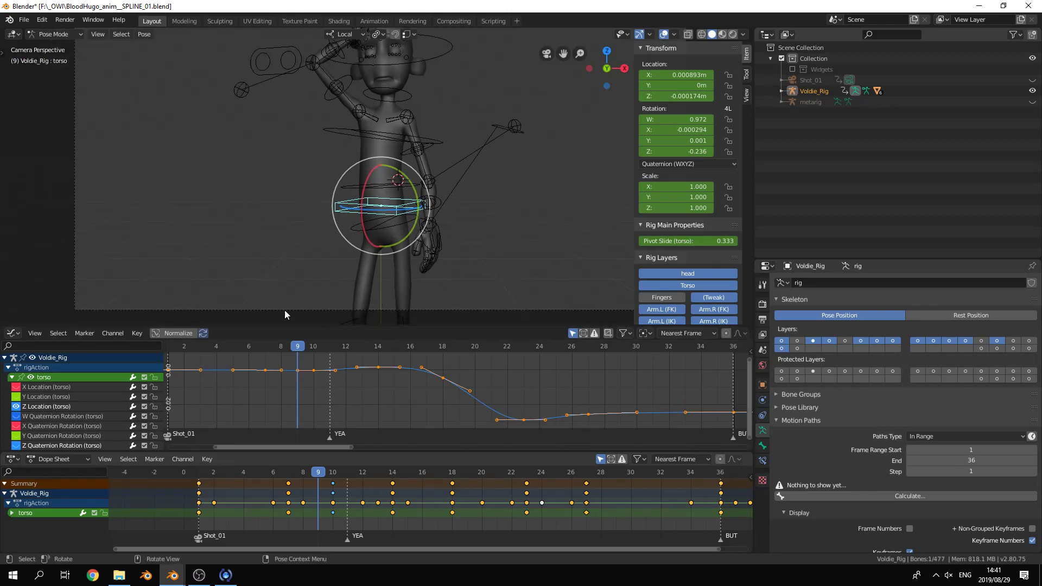
pyautogui.scroll(2, 342, 222)
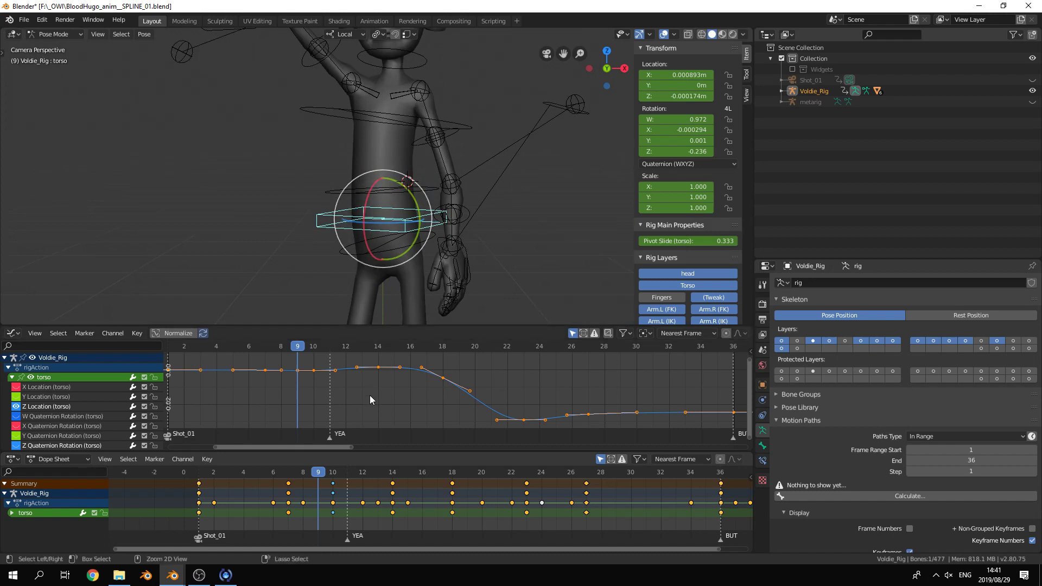
pyautogui.keyDown('ctrl'); pyautogui.moveTo(370, 395); pyautogui.dragTo(375, 370, button='middle'); pyautogui.keyUp('ctrl')
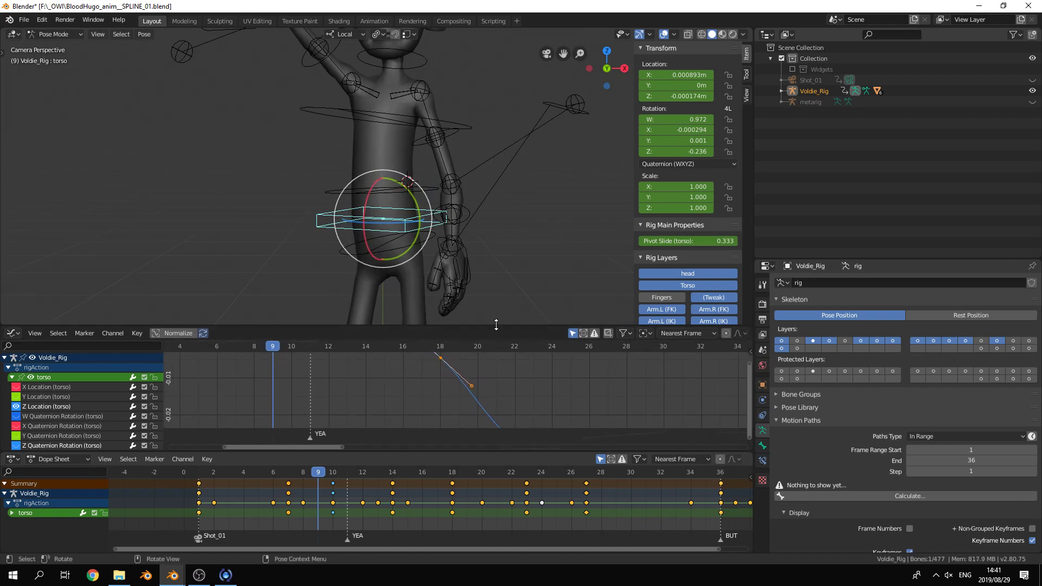
pyautogui.moveTo(496, 325); pyautogui.dragTo(507, 195)
pyautogui.keyDown('ctrl'); pyautogui.moveTo(498, 282); pyautogui.dragTo(501, 305, button='middle'); pyautogui.keyUp('ctrl')
pyautogui.moveTo(380, 329); pyautogui.dragTo(233, 296, button='middle')
# - Switch to the BloodHugo_anim_04.blend window, select the torso control, and replace the Dope Sheet with an enlarged Graph Editor
pyautogui.hotkey('alt', 'Tab')
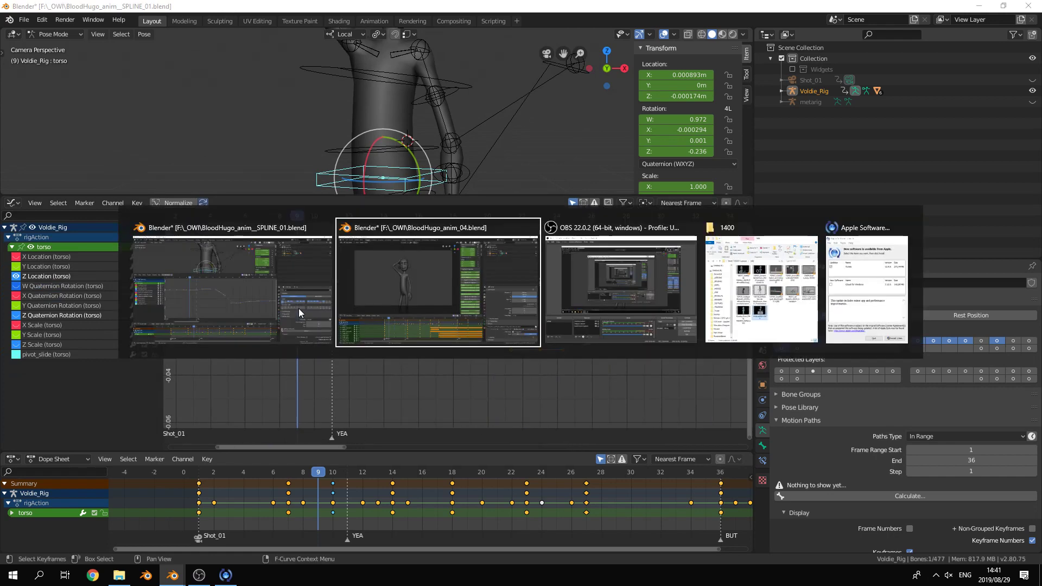
pyautogui.click(663, 34)
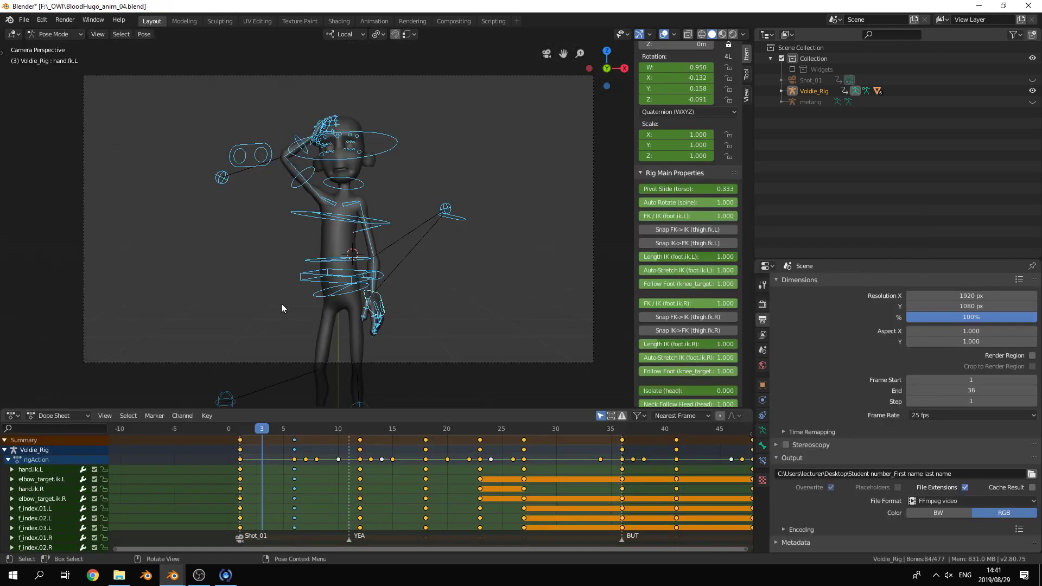
pyautogui.click(299, 282)
pyautogui.click(13, 415)
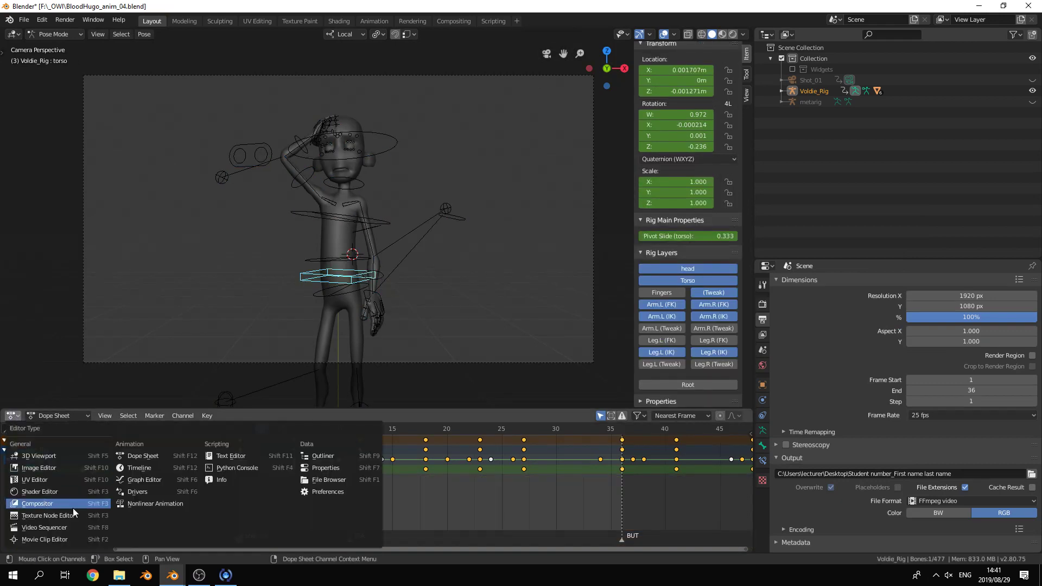
pyautogui.click(149, 479)
pyautogui.moveTo(239, 409); pyautogui.dragTo(250, 227)
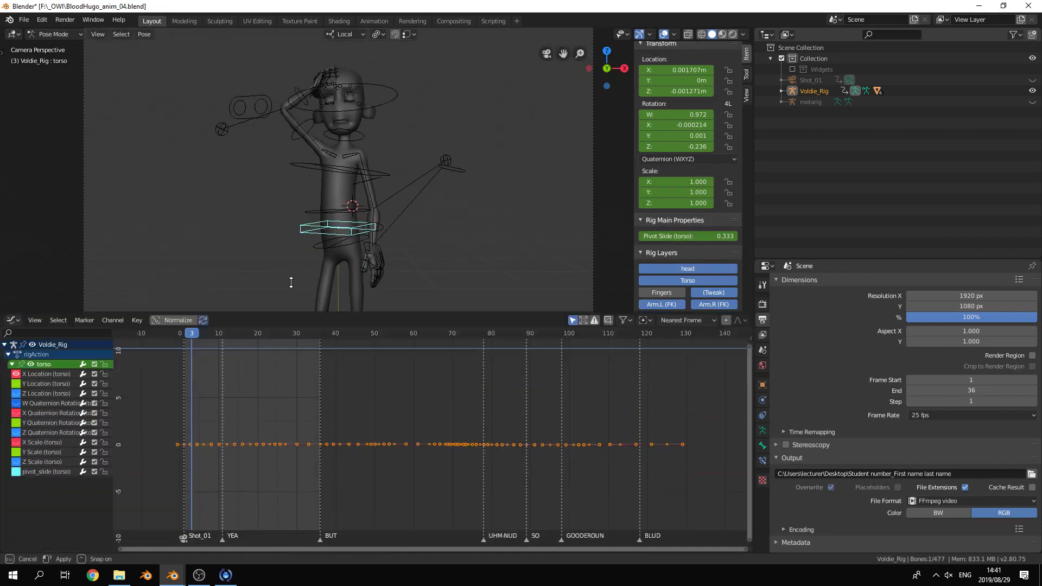
# - Show only the torso's Z Location curve and frame it around frames 1 to 36
pyautogui.keyDown('ctrl'); pyautogui.moveTo(272, 351); pyautogui.dragTo(398, 351, button='middle'); pyautogui.keyUp('ctrl')
pyautogui.click(16, 307)
pyautogui.click(28, 308)
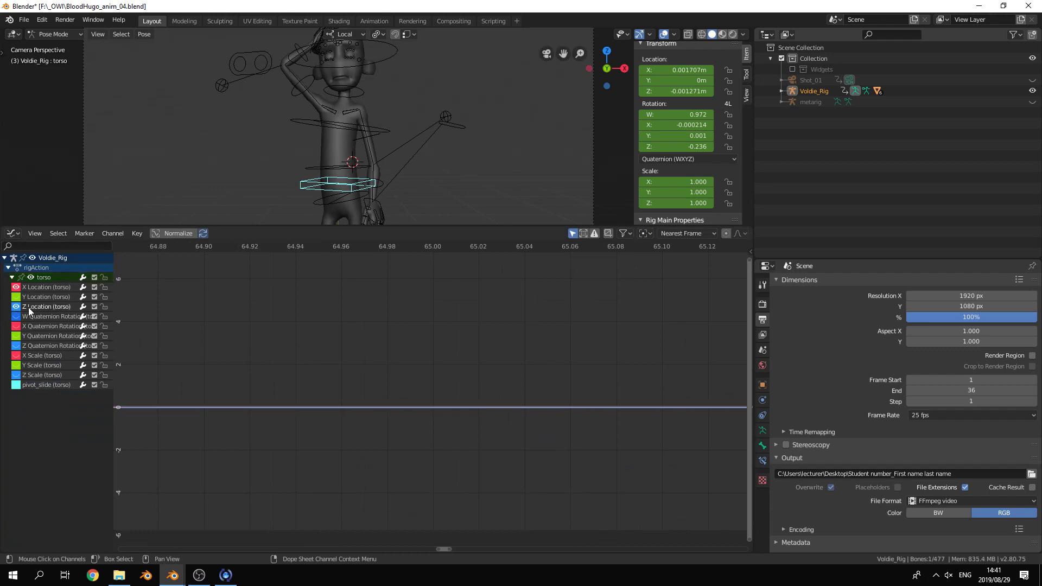
pyautogui.click(16, 287)
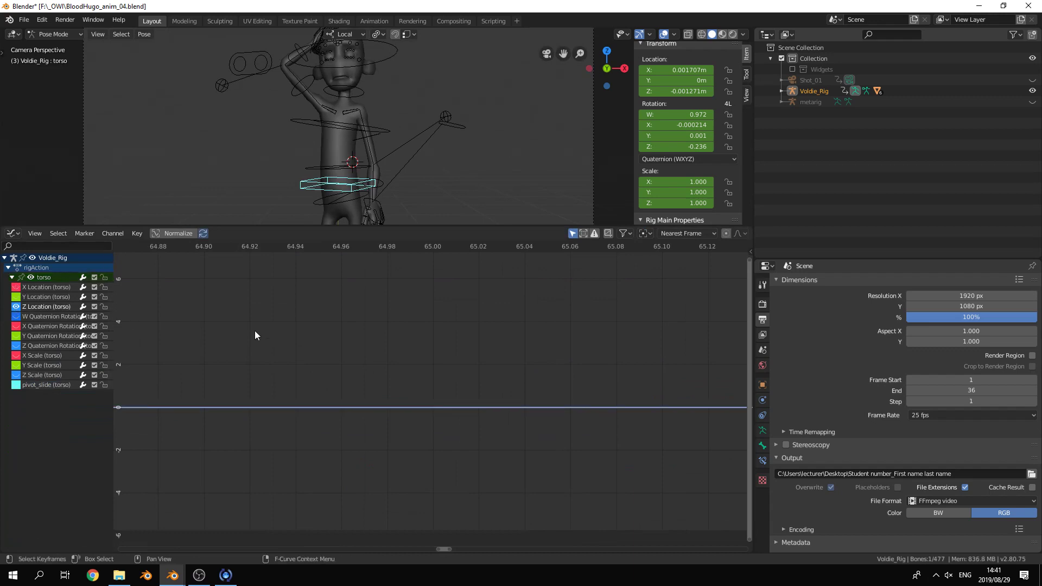
pyautogui.press('Home')
pyautogui.keyDown('ctrl'); pyautogui.moveTo(255, 330); pyautogui.dragTo(454, 362, button='middle'); pyautogui.keyUp('ctrl')
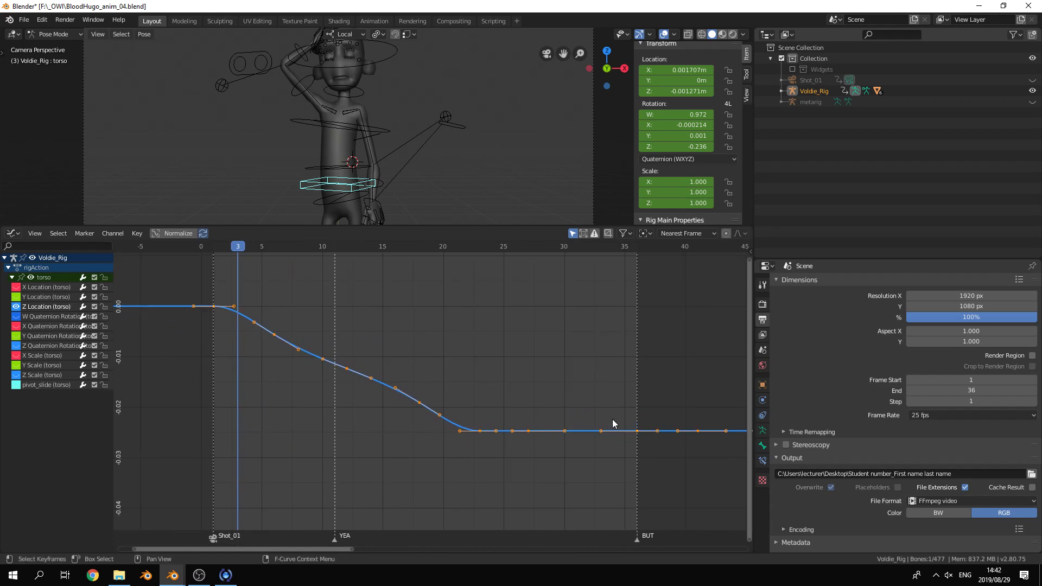
# - Switch back to the BloodHugo_anim__SPLINE_01.blend window and frame the torso's Z Location curve for comparison
pyautogui.hotkey('alt', 'Tab')
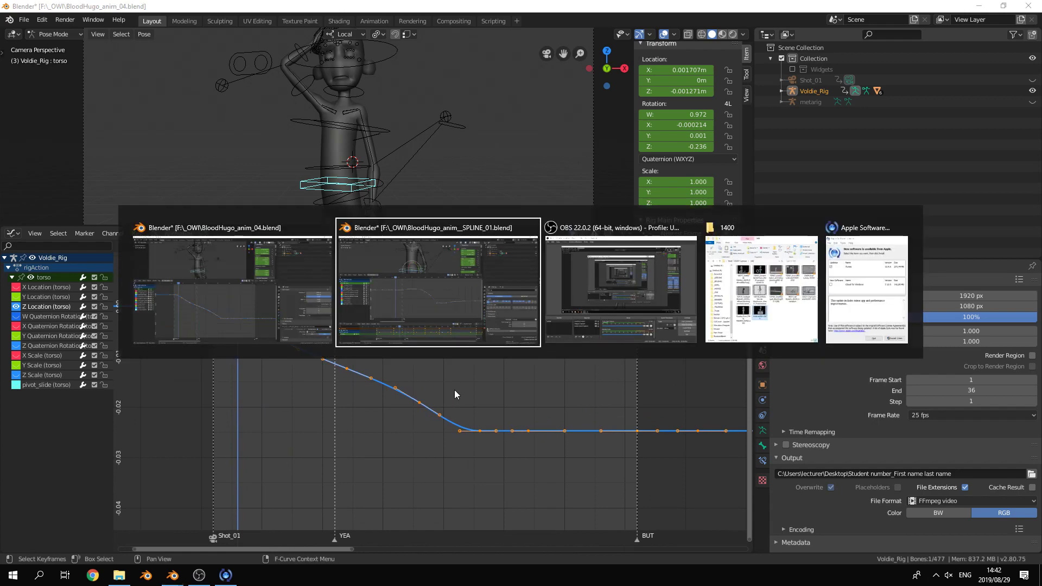
pyautogui.moveTo(445, 370)
pyautogui.keyDown('ctrl'); pyautogui.mouseDown(button='middle')
pyautogui.moveTo(434, 361)
pyautogui.moveTo(431, 396)
pyautogui.moveTo(428, 359)
pyautogui.mouseUp(button='middle'); pyautogui.keyUp('ctrl')
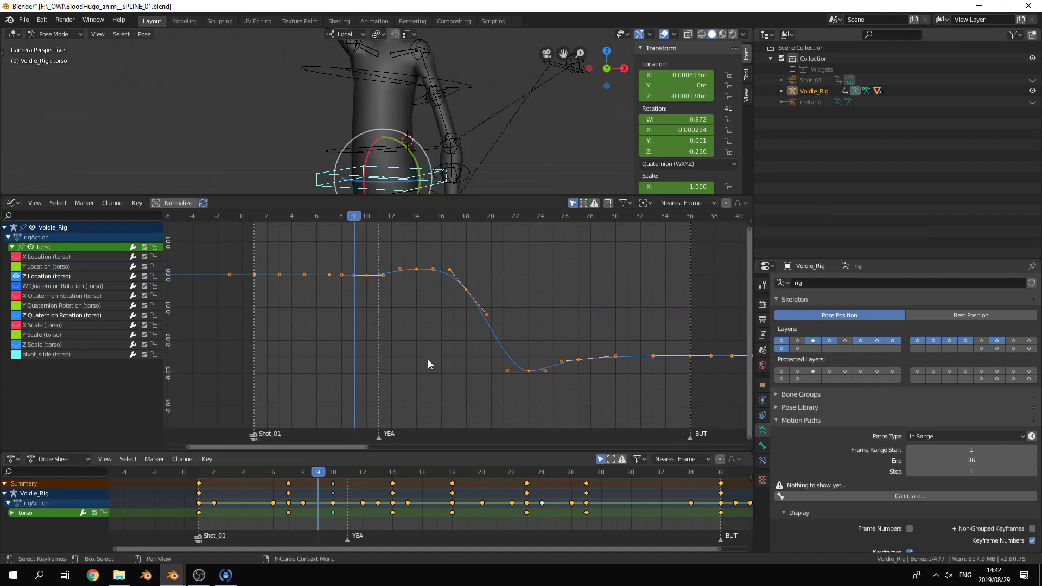
pyautogui.press('h')
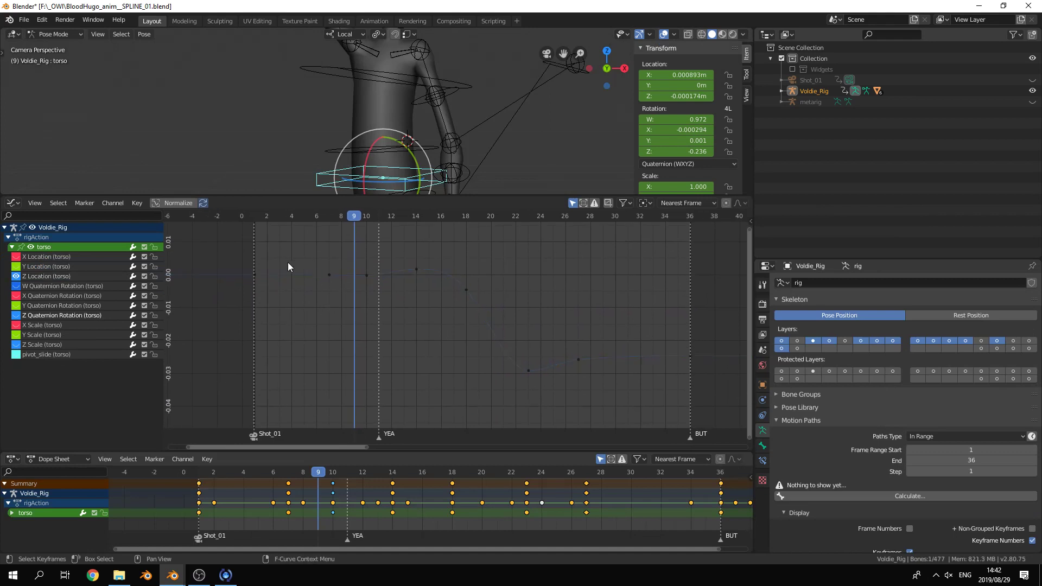
pyautogui.hotkey('ctrl', 'z')
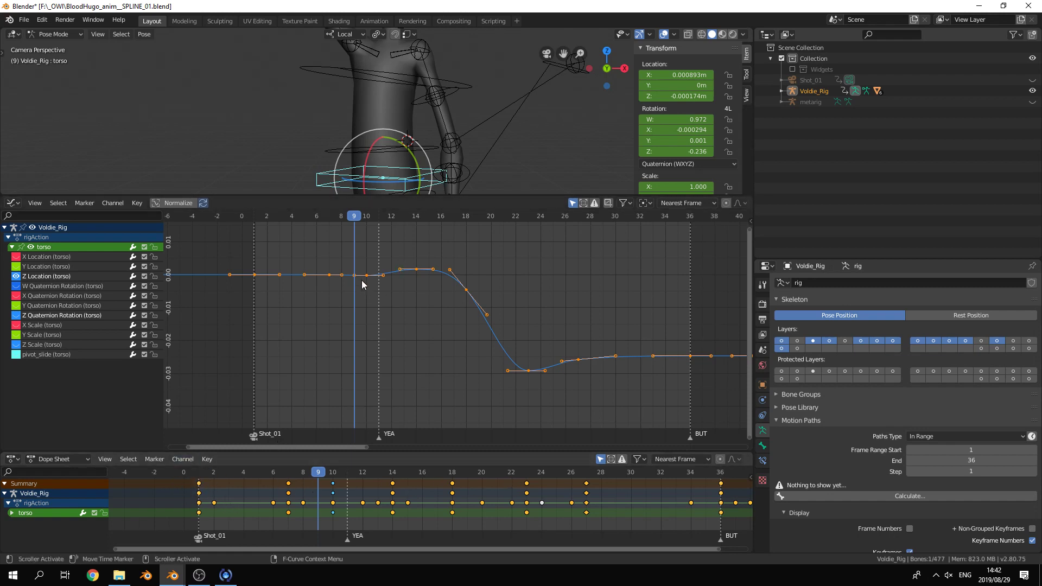
pyautogui.scroll(2, 408, 303)
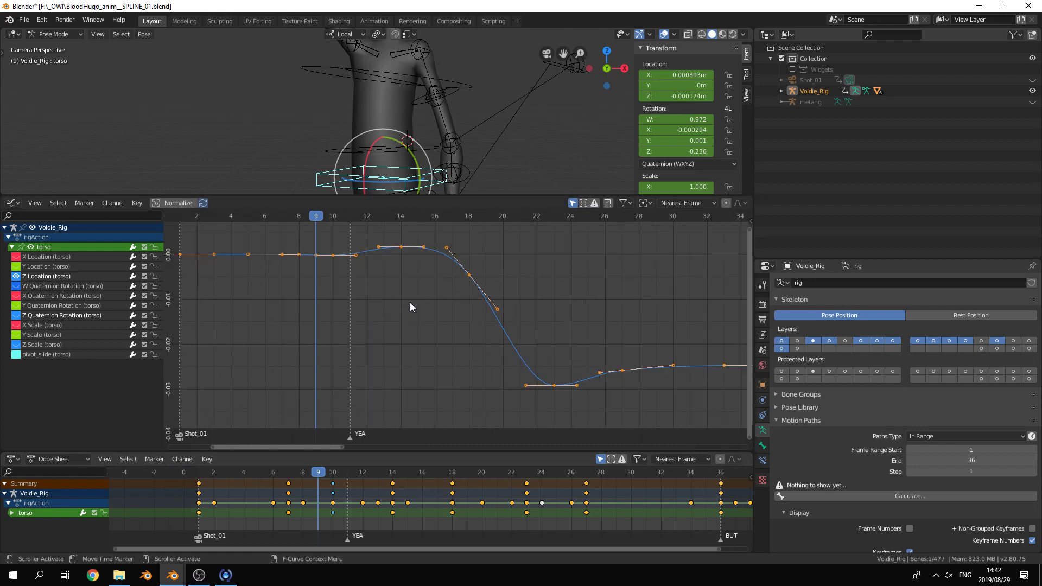
# - Scrub to frames 14 and 23, and return to frame 7 to compare the torso's pose with its Z Location curve
pyautogui.moveTo(324, 219); pyautogui.dragTo(404, 214)
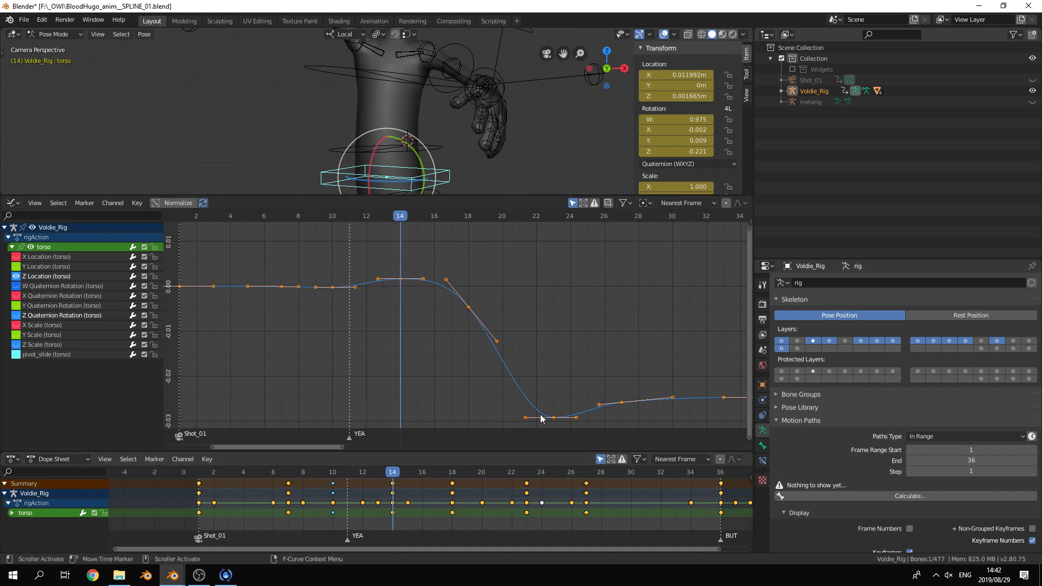
pyautogui.moveTo(478, 233); pyautogui.dragTo(554, 239)
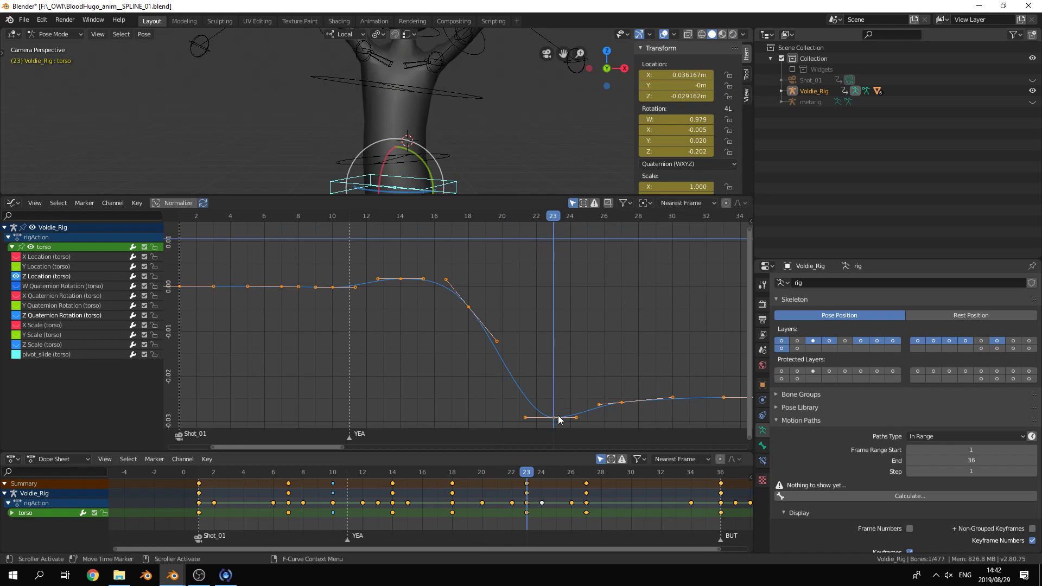
pyautogui.moveTo(570, 217); pyautogui.dragTo(281, 218)
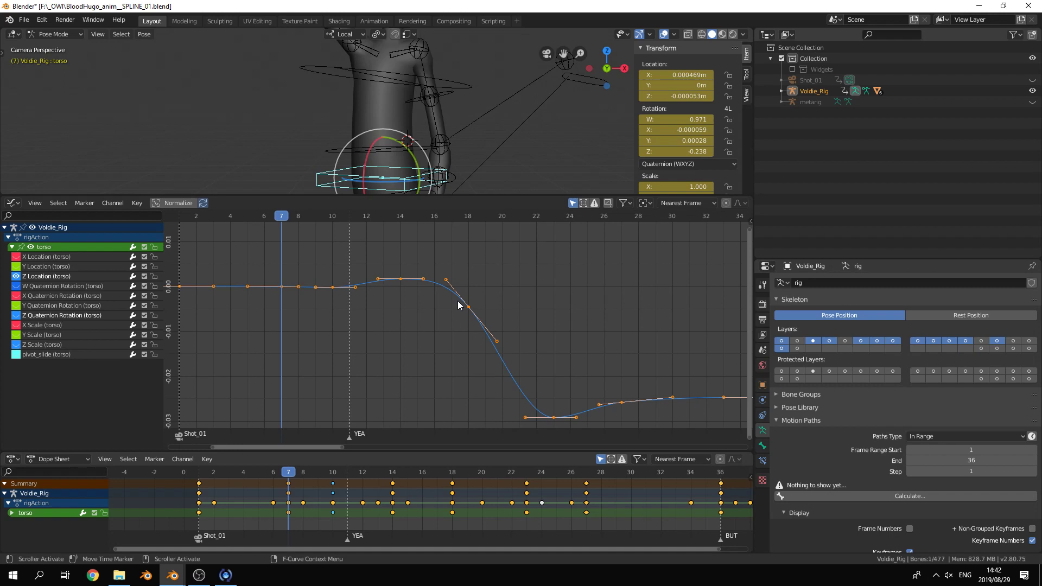
# - Try to move the incoming handle of the torso's Z Location keyframe at frame 23
pyautogui.click(553, 418)
pyautogui.press('g')
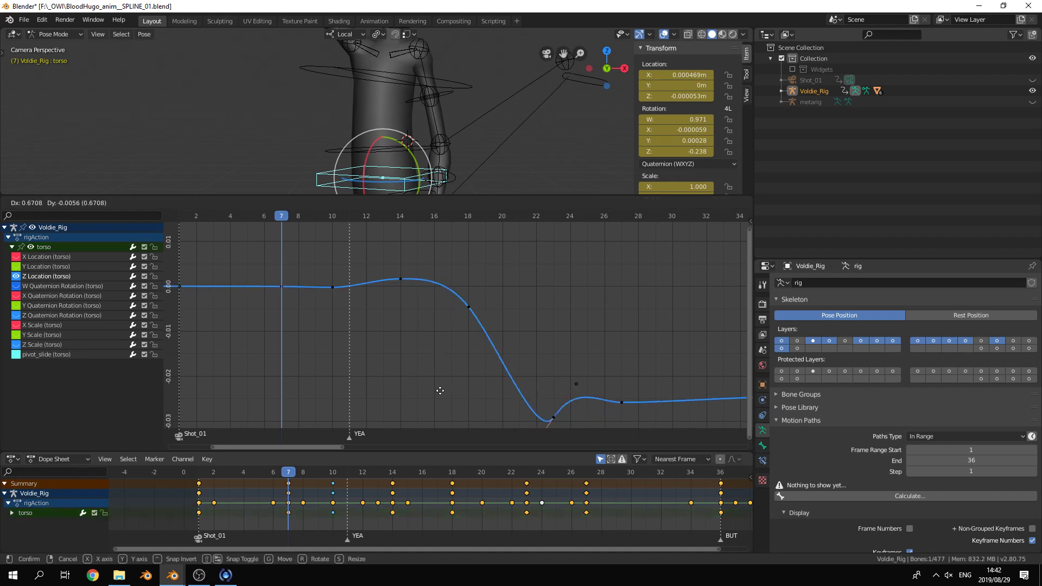
pyautogui.rightClick(468, 342)
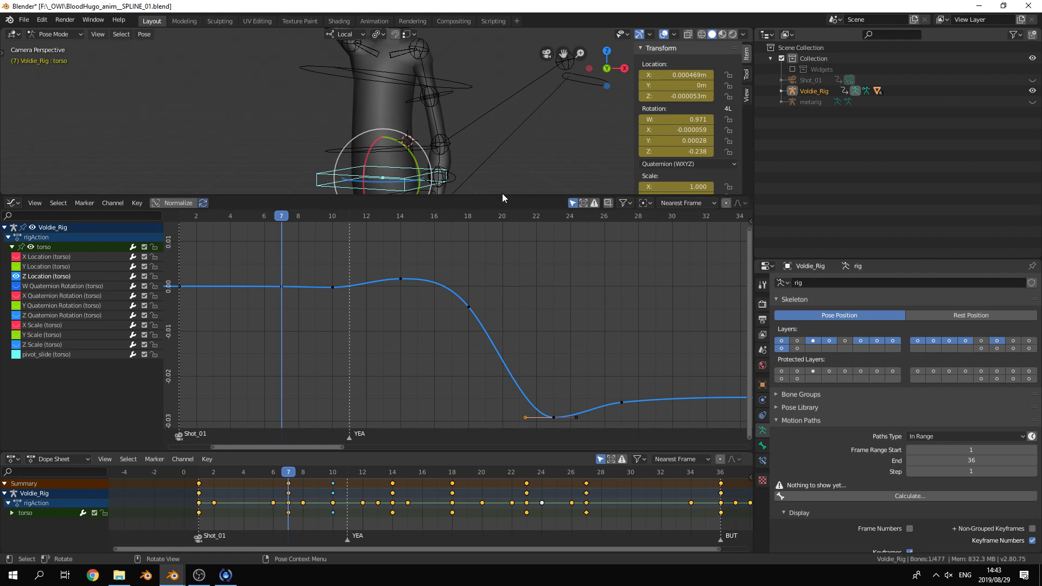
# - Try shifting the torso's Z Location keyframe at frame 14 to frame 15 and lowering it, and undo the moves
pyautogui.click(401, 283)
pyautogui.press('g')
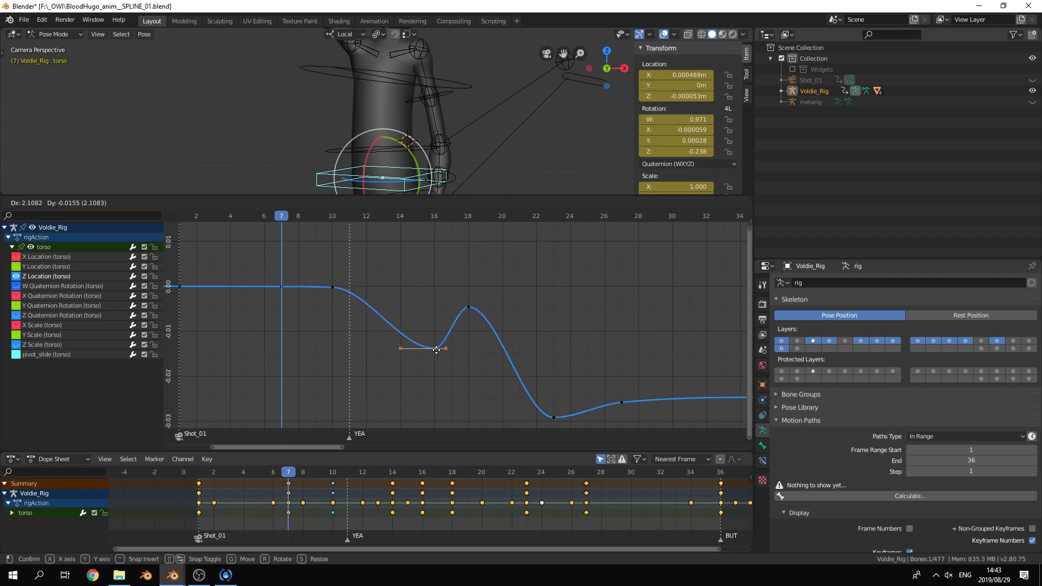
pyautogui.click(417, 344)
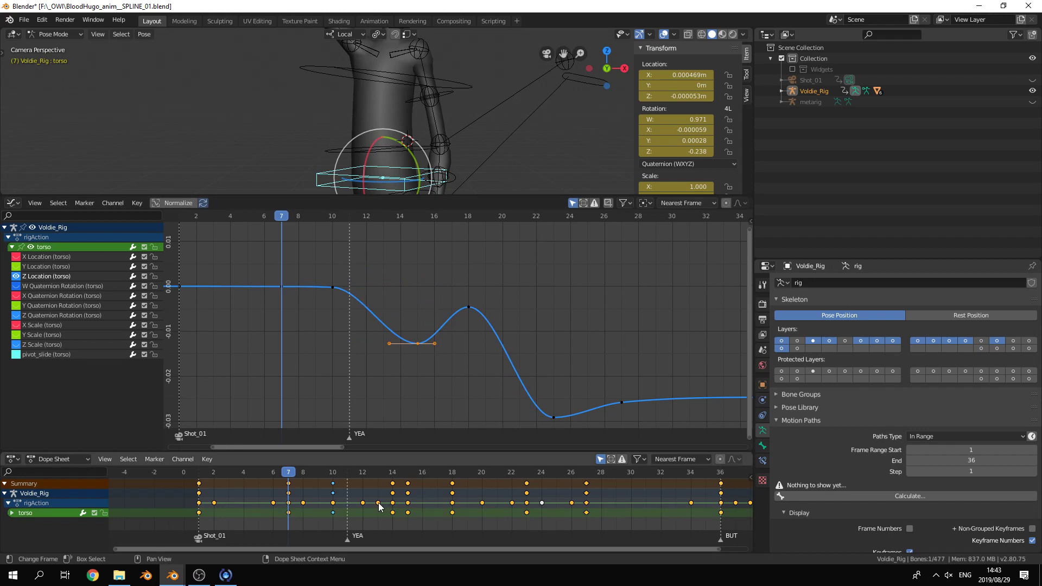
pyautogui.click(418, 342)
pyautogui.press('g')
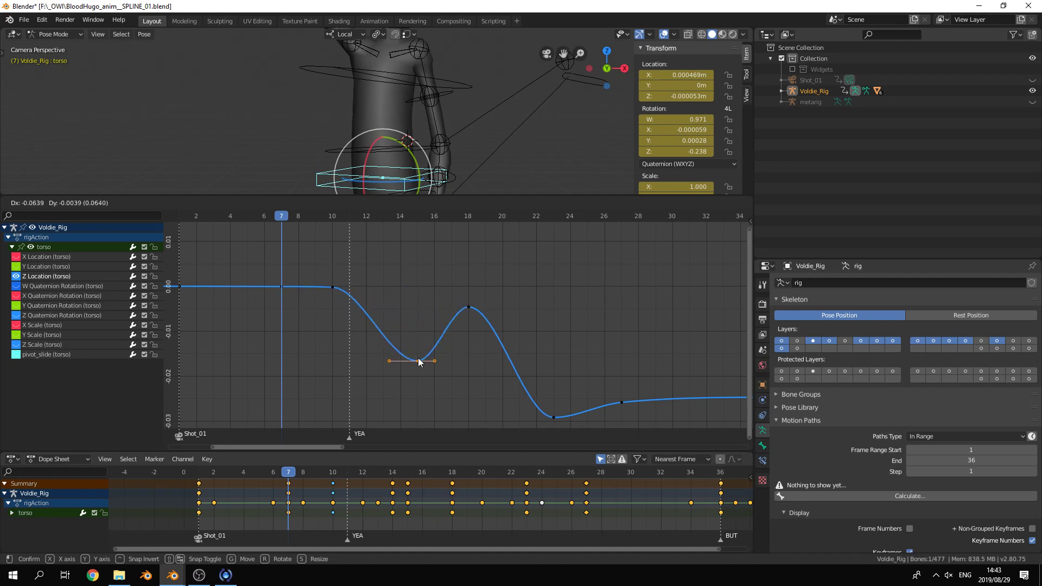
pyautogui.click(418, 361)
pyautogui.hotkey('ctrl', 'z')
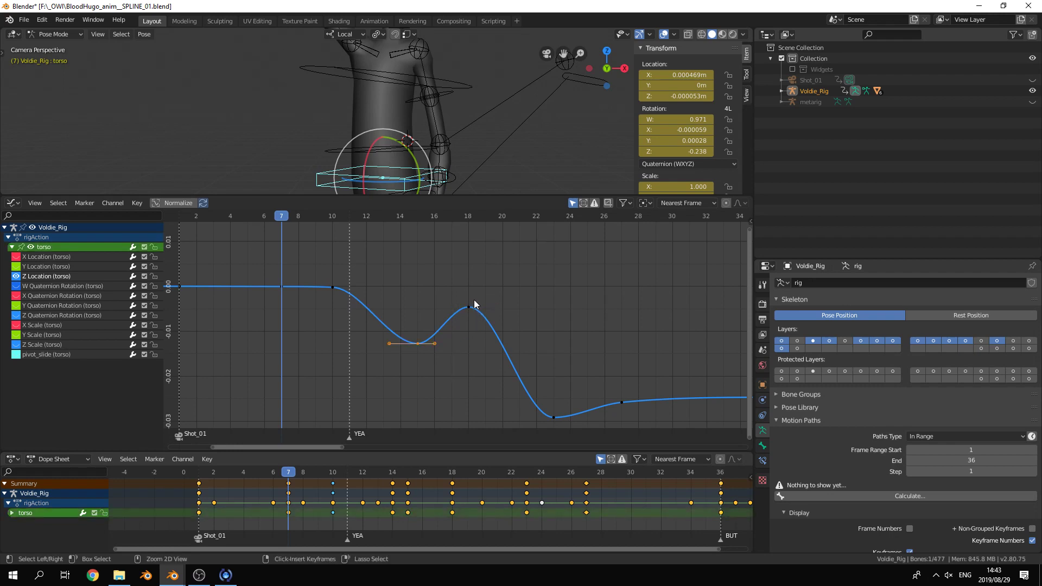
pyautogui.hotkey('ctrl', 'z')
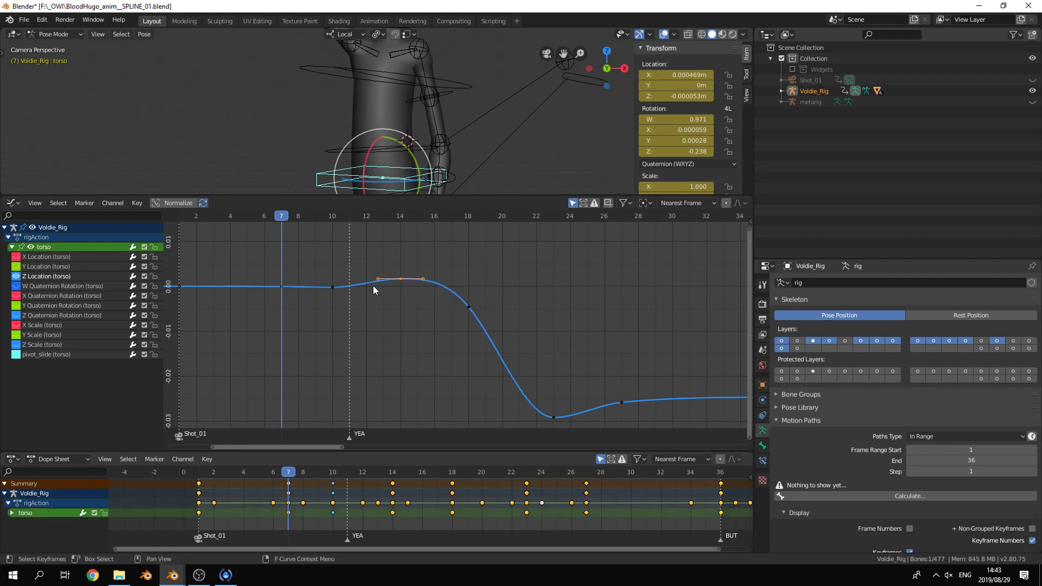
# - Try lowering the torso's Z Location keyframe at frame 14 with movement constrained to the Y axis
pyautogui.press('g')
pyautogui.press('y')
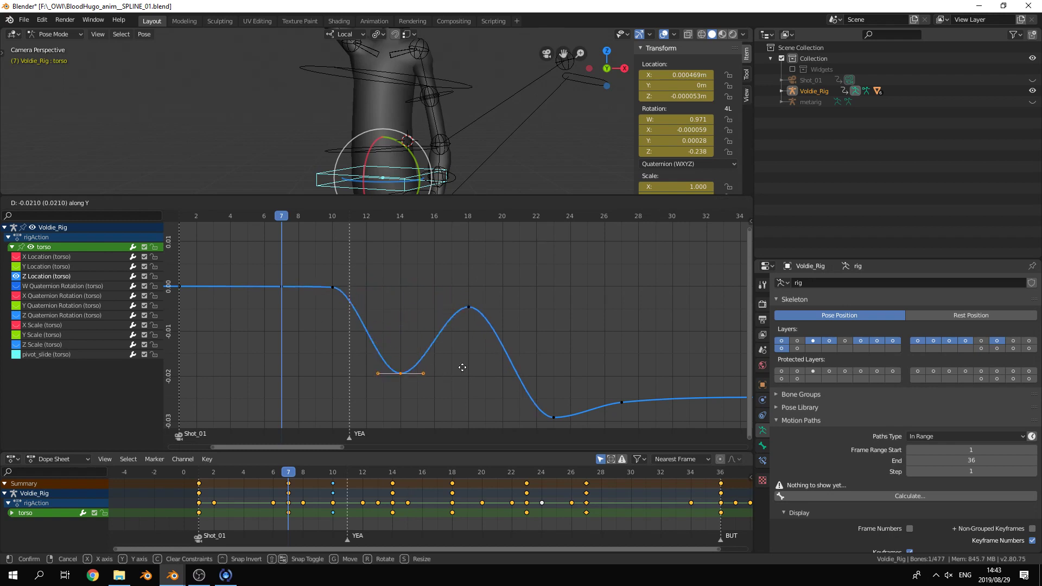
pyautogui.click(455, 336)
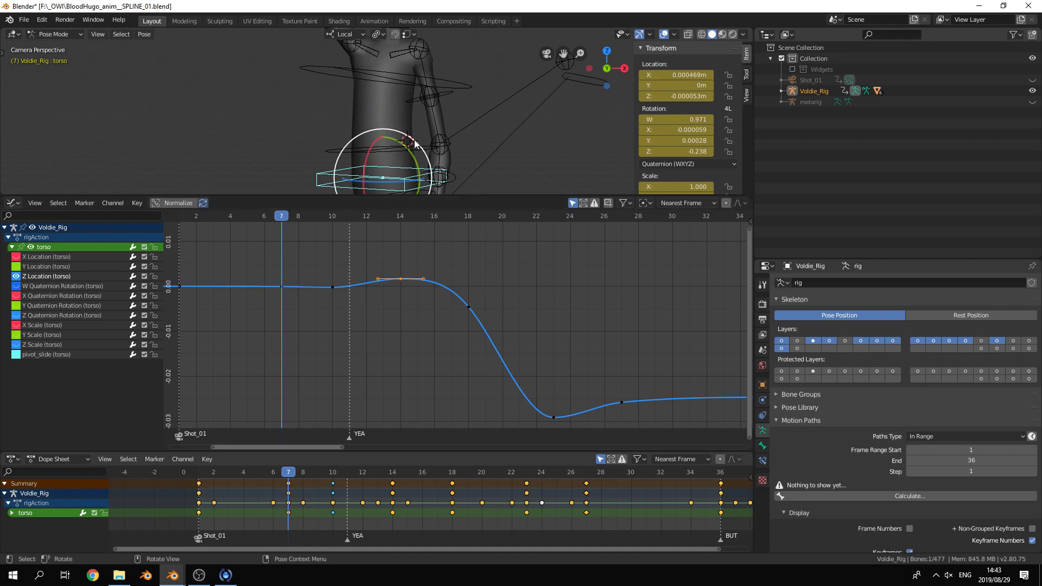
# - Select all visible rig controls, enlarge the 3D viewport area, and deselect the keyframes in the Graph Editor
pyautogui.press('a')
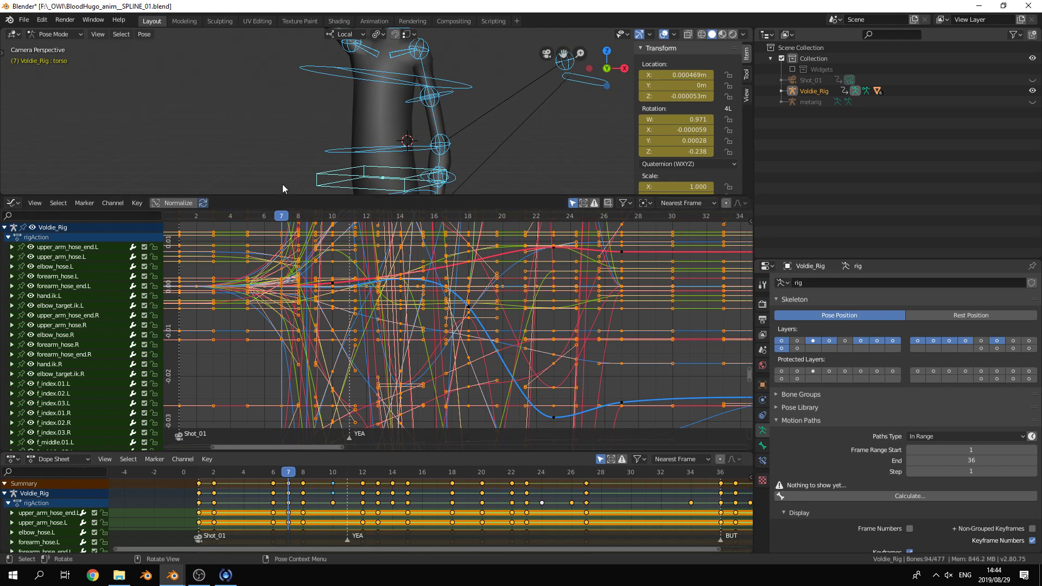
pyautogui.moveTo(285, 195); pyautogui.dragTo(295, 343)
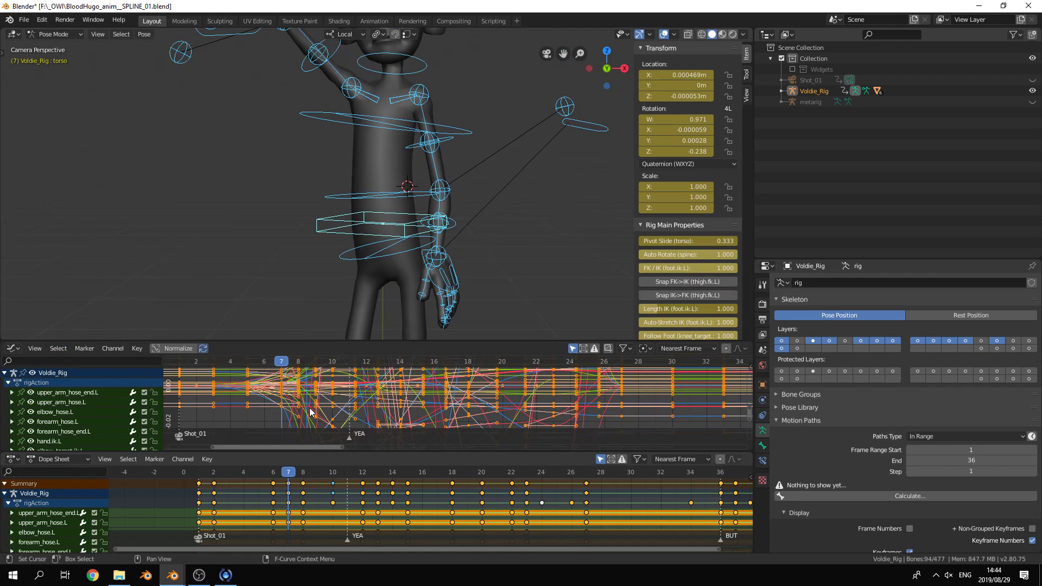
pyautogui.click(310, 408)
pyautogui.scroll(-4, 292, 253)
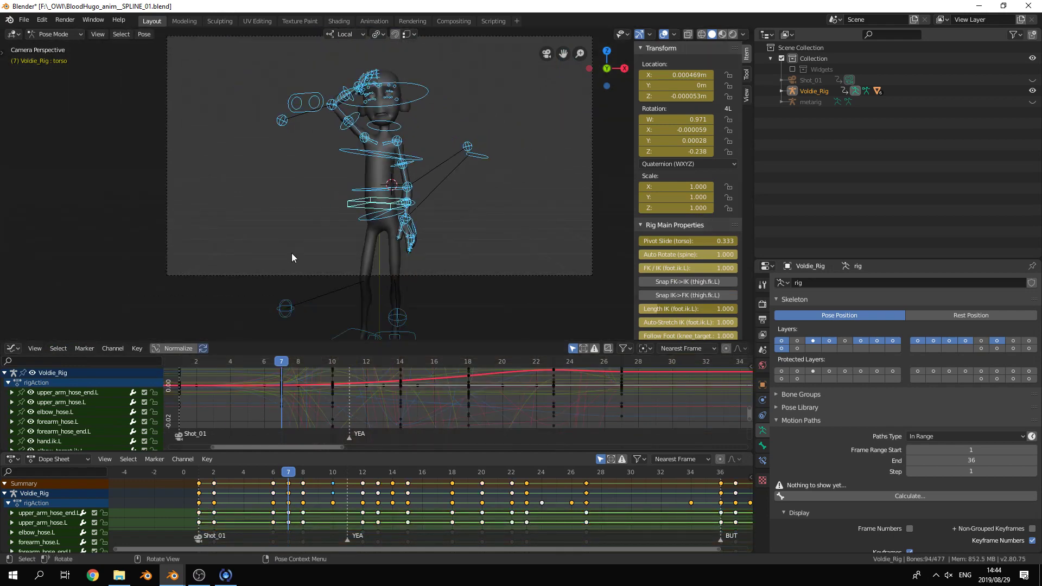
pyautogui.scroll(3, 269, 149)
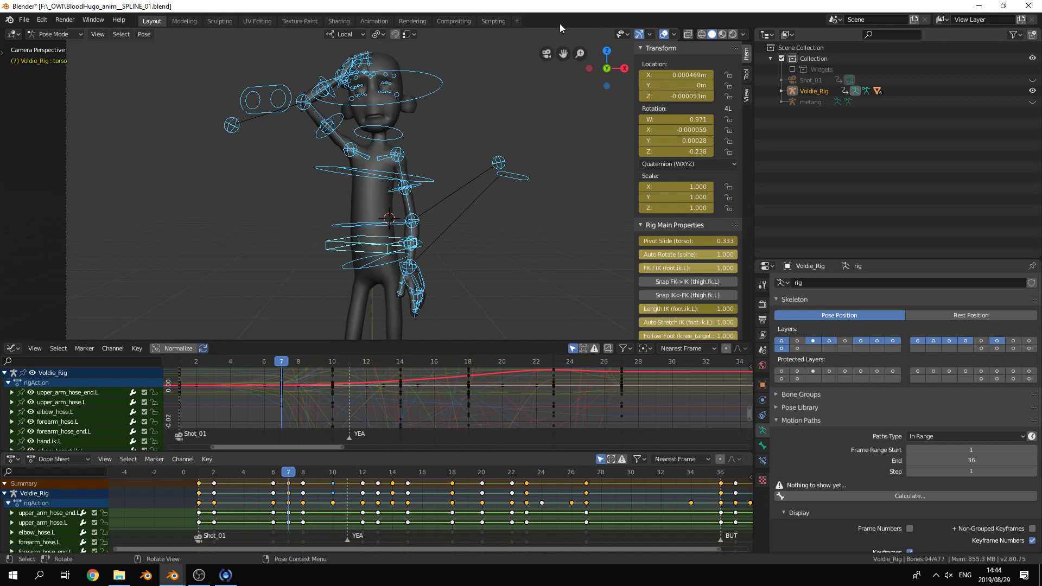
# - Deselect all rig controls and frame the character's whole camera view in the 3D viewport
pyautogui.click(459, 129)
pyautogui.scroll(2, 458, 129)
pyautogui.keyDown('shift'); pyautogui.moveTo(458, 107); pyautogui.dragTo(460, 218, button='middle'); pyautogui.keyUp('shift')
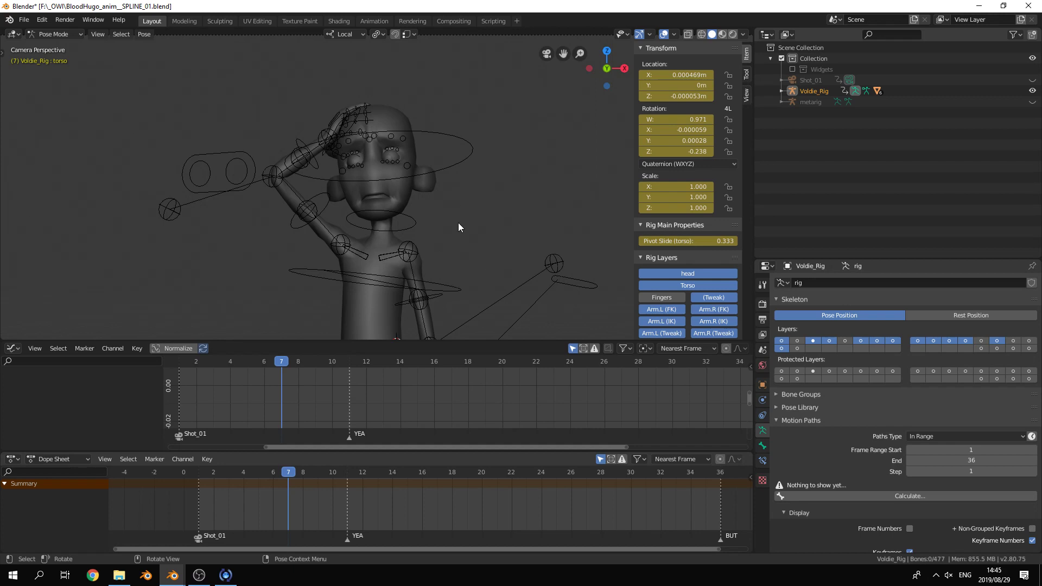
pyautogui.scroll(-4, 464, 230)
pyautogui.scroll(2, 469, 242)
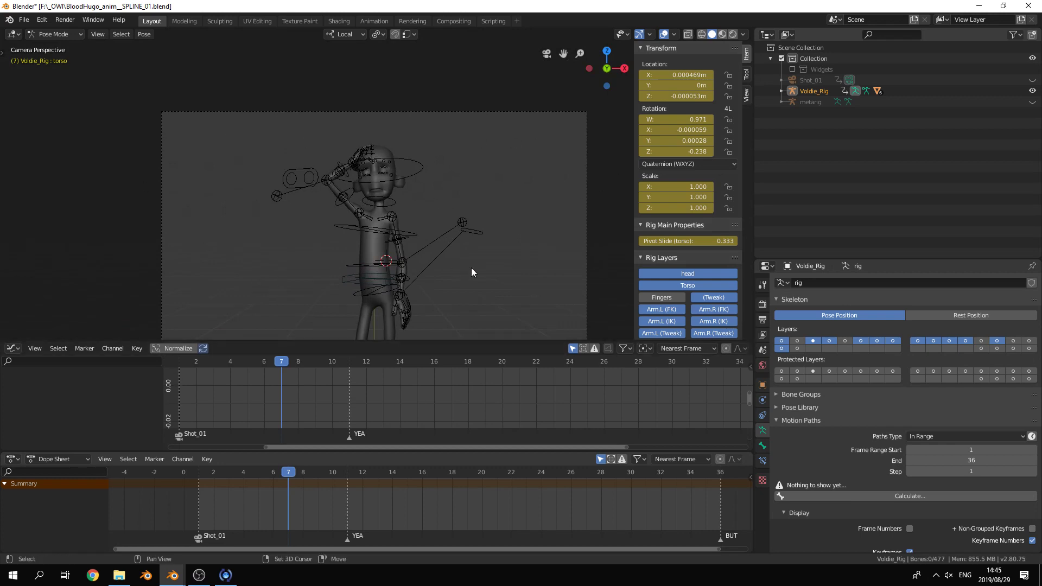
pyautogui.keyDown('shift'); pyautogui.moveTo(472, 269); pyautogui.dragTo(460, 230, button='middle'); pyautogui.keyUp('shift')
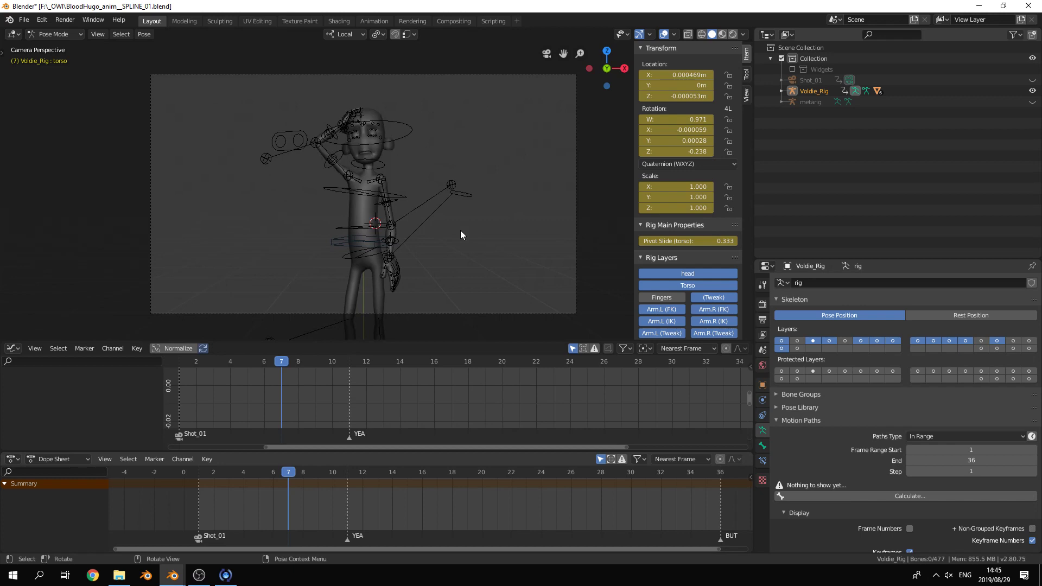
# - Select the chest control, enlarge the Graph Editor area, and frame all of the chest's curves
pyautogui.scroll(2, 432, 220)
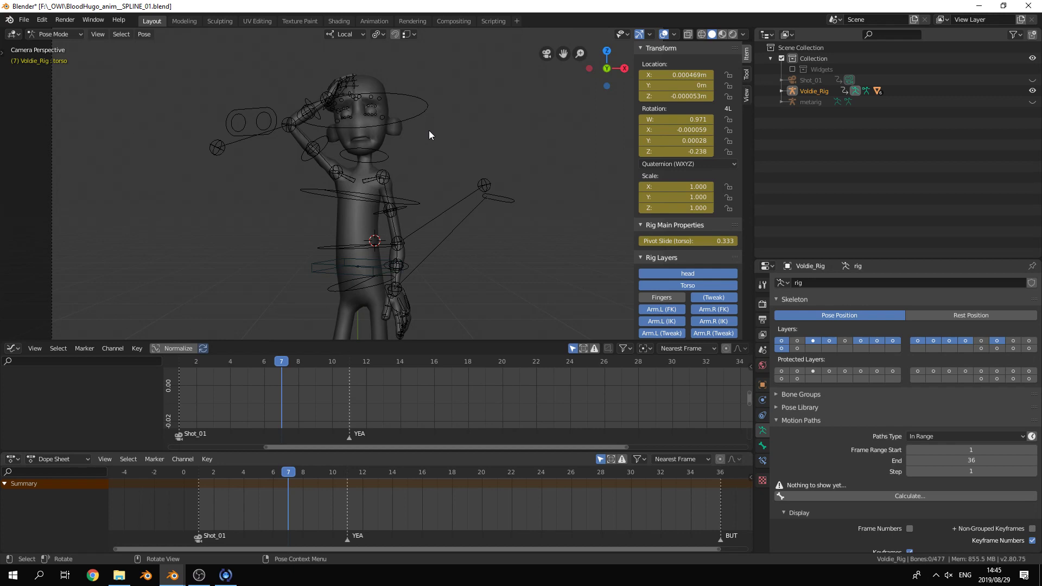
pyautogui.click(325, 263)
pyautogui.click(311, 189)
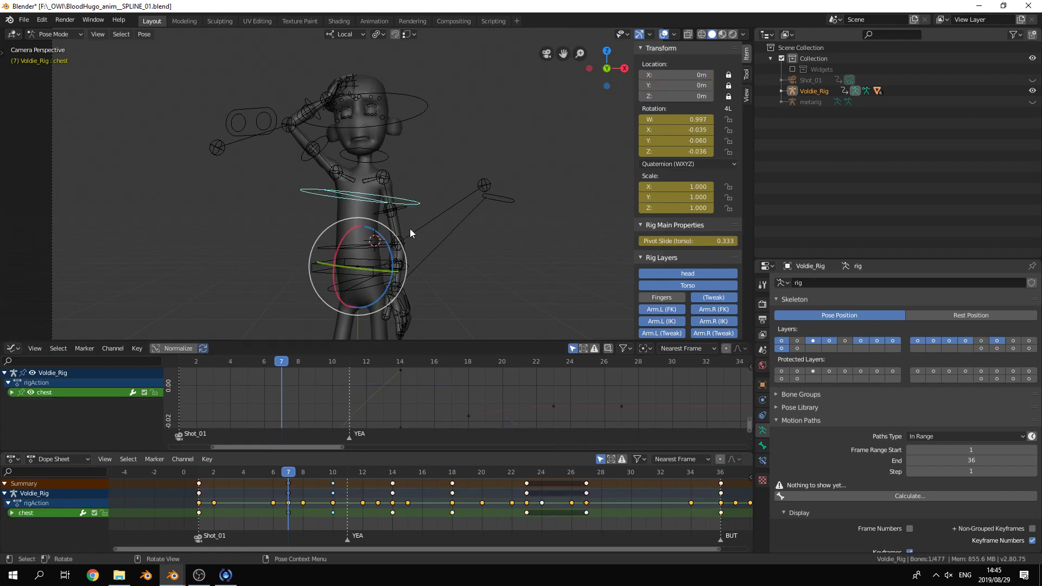
pyautogui.moveTo(456, 341); pyautogui.dragTo(456, 314)
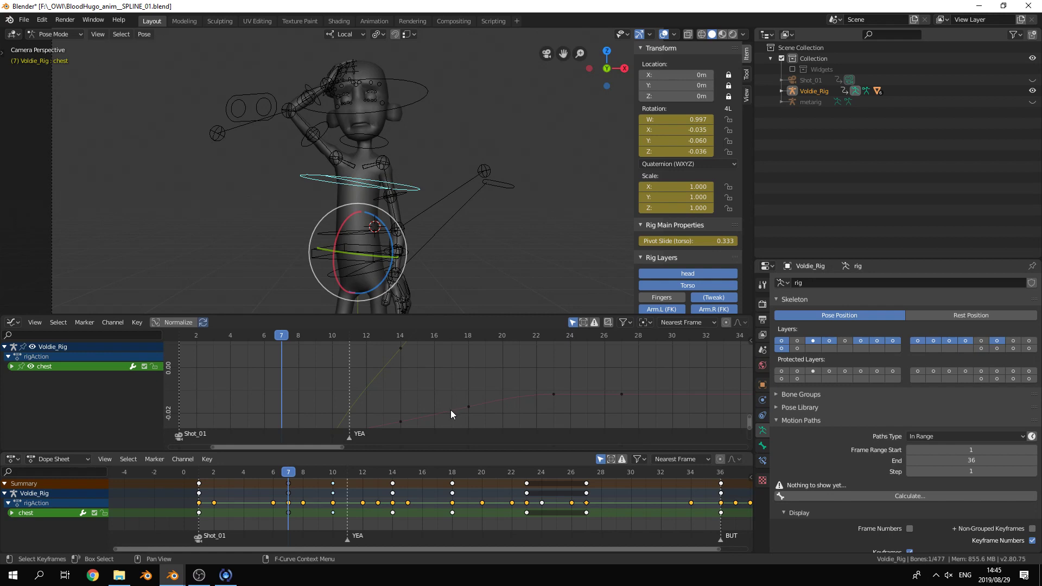
pyautogui.press('Home')
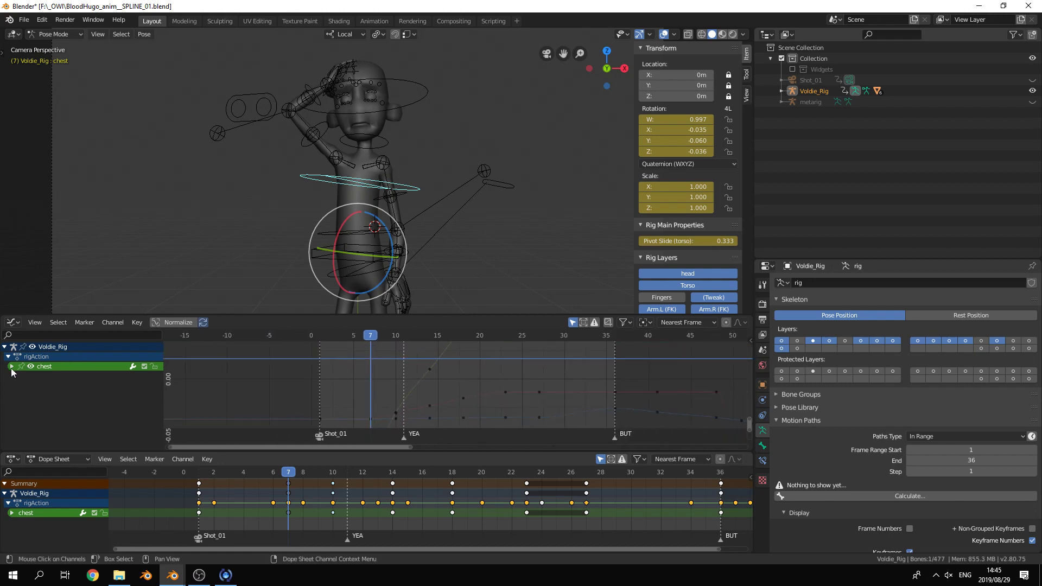
# - Expand the chest's channels and show only its X Quaternion Rotation curve, scaled to fit the Graph Editor
pyautogui.click(12, 367)
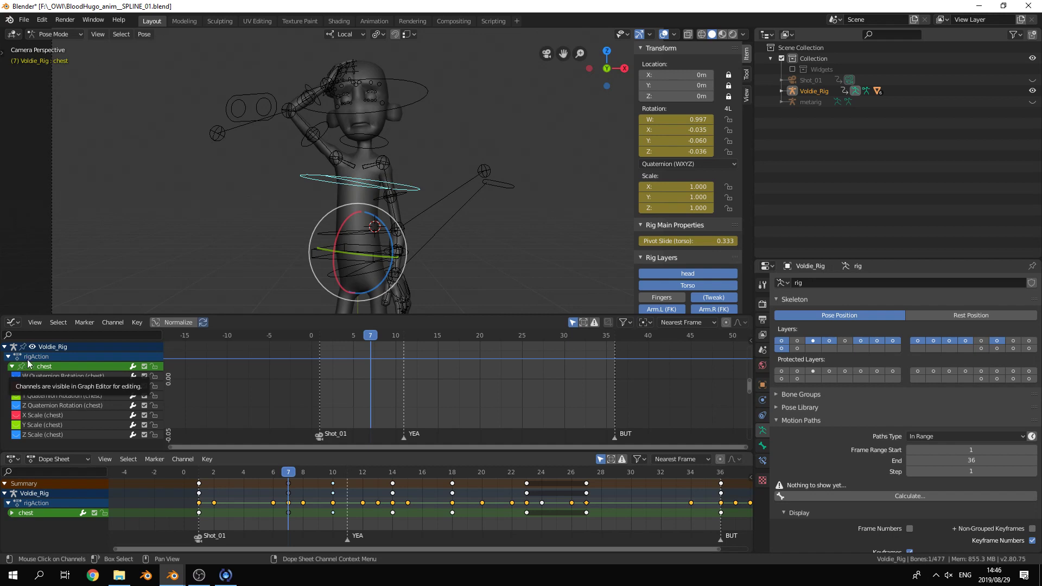
pyautogui.click(15, 388)
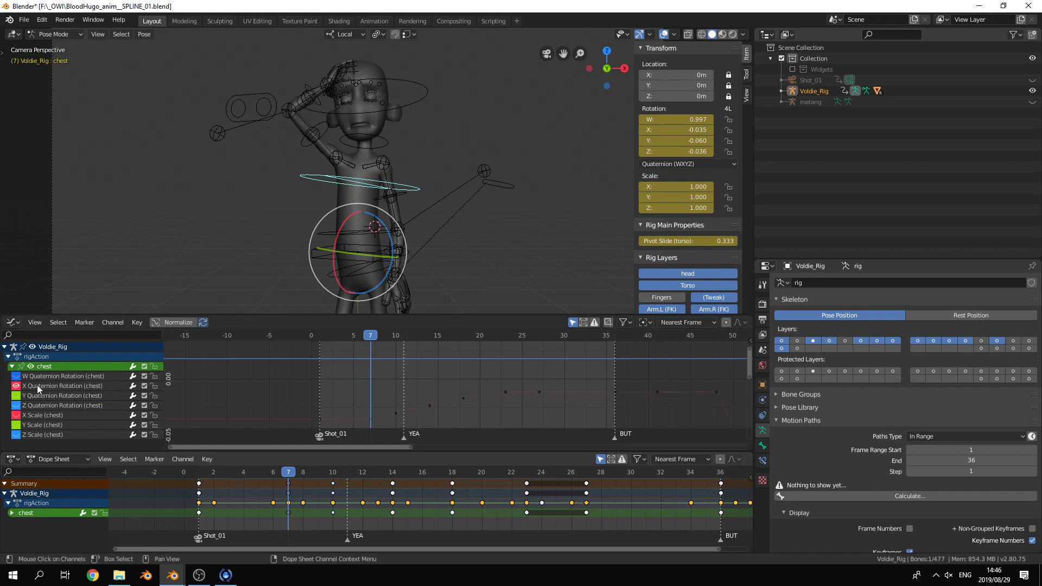
pyautogui.click(37, 386)
pyautogui.keyDown('ctrl'); pyautogui.moveTo(527, 391); pyautogui.dragTo(455, 435, button='middle'); pyautogui.keyUp('ctrl')
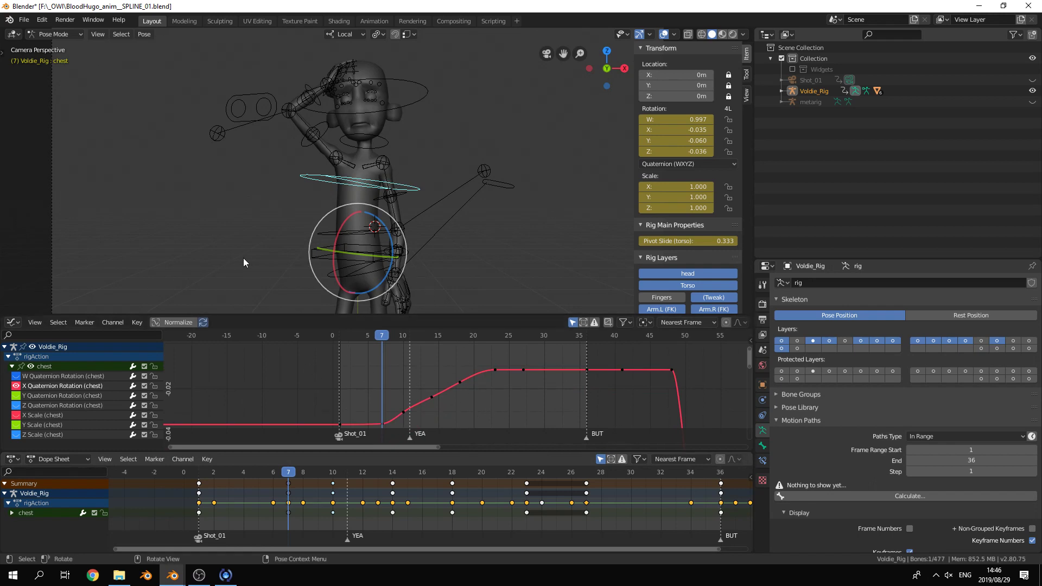
pyautogui.click(341, 263)
pyautogui.click(337, 257)
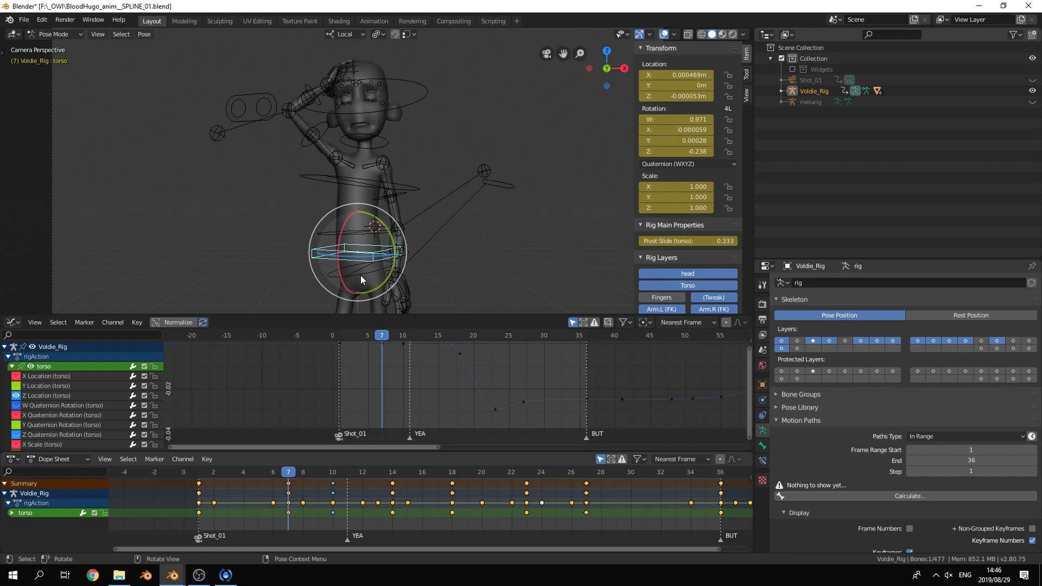
pyautogui.press('a')
# - Select the chest control again and enlarge the Graph Editor area around its X Quaternion Rotation curve
pyautogui.click(415, 188)
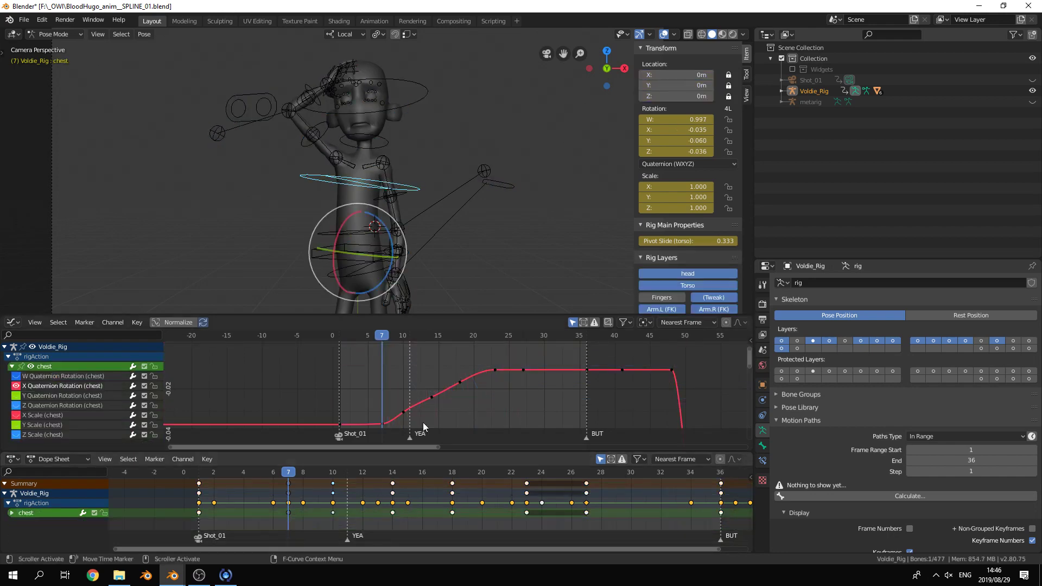
pyautogui.scroll(2, 461, 383)
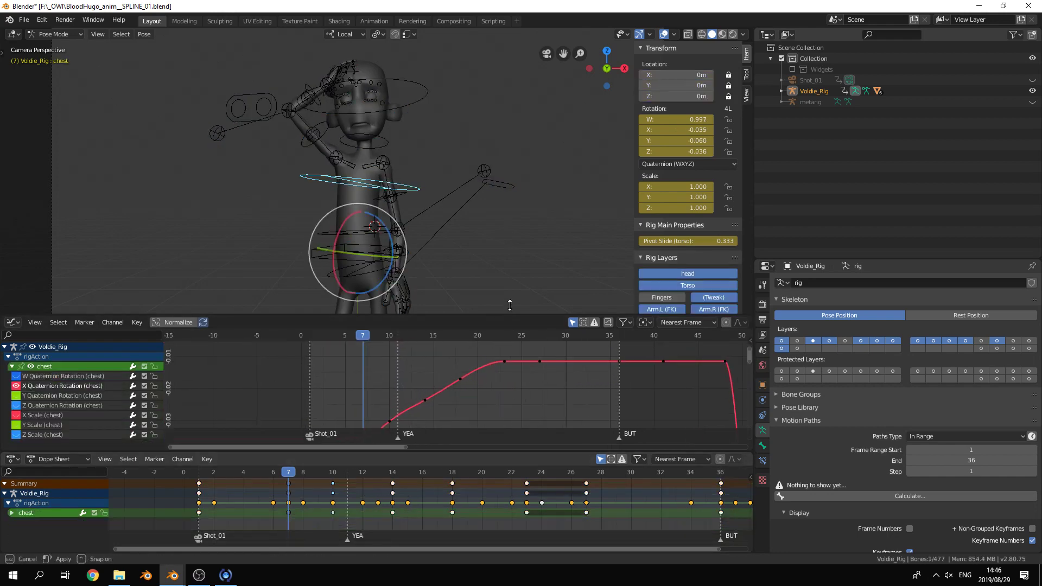
pyautogui.moveTo(509, 316); pyautogui.dragTo(505, 259)
pyautogui.scroll(2, 474, 363)
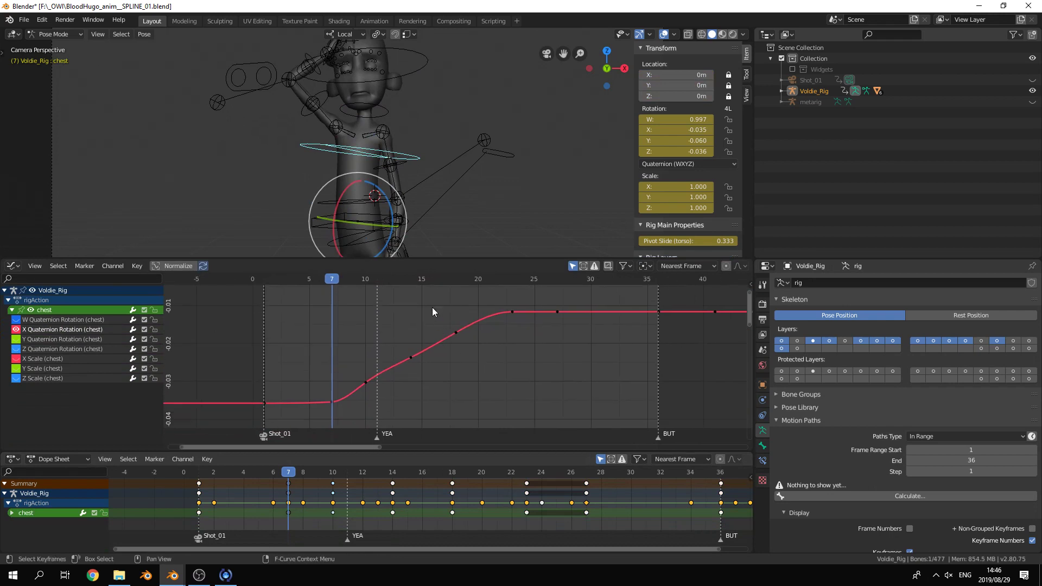
# - Try moving the chest's X Quaternion Rotation keyframe at frame 14 along the Y axis
pyautogui.moveTo(342, 282); pyautogui.dragTo(422, 279)
pyautogui.click(411, 357)
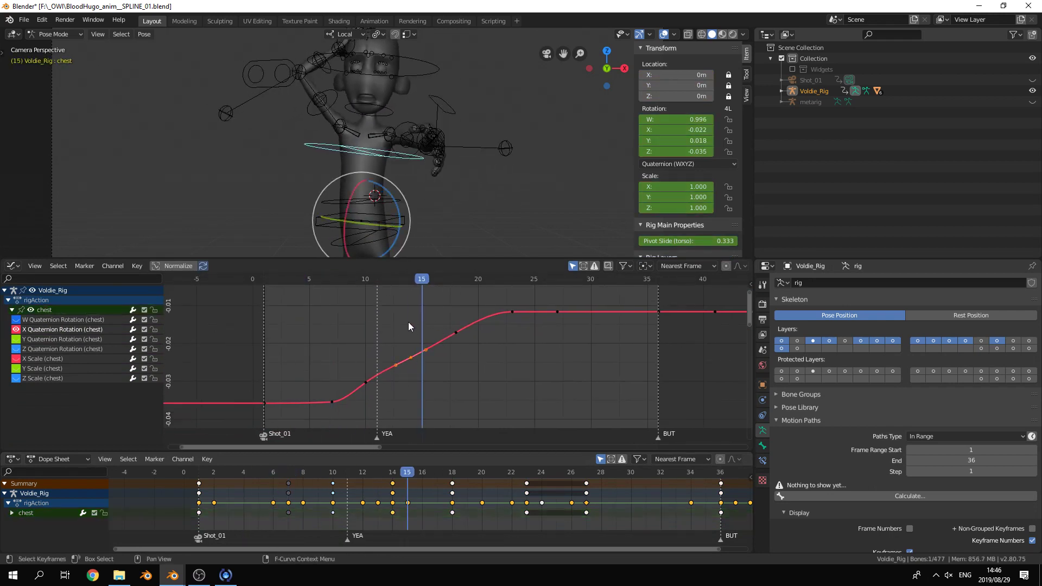
pyautogui.click(414, 281)
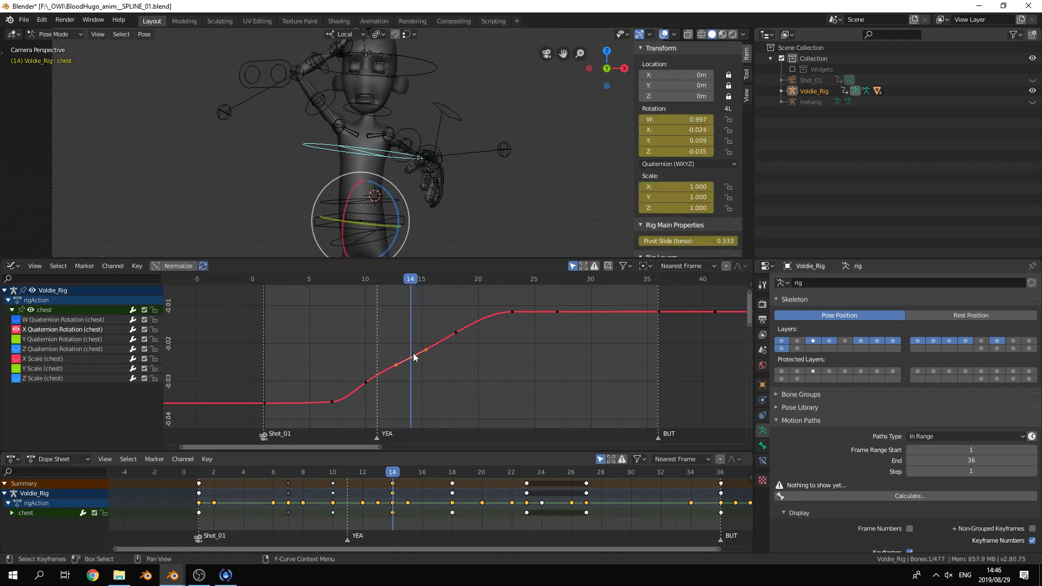
pyautogui.press('g')
pyautogui.press('y')
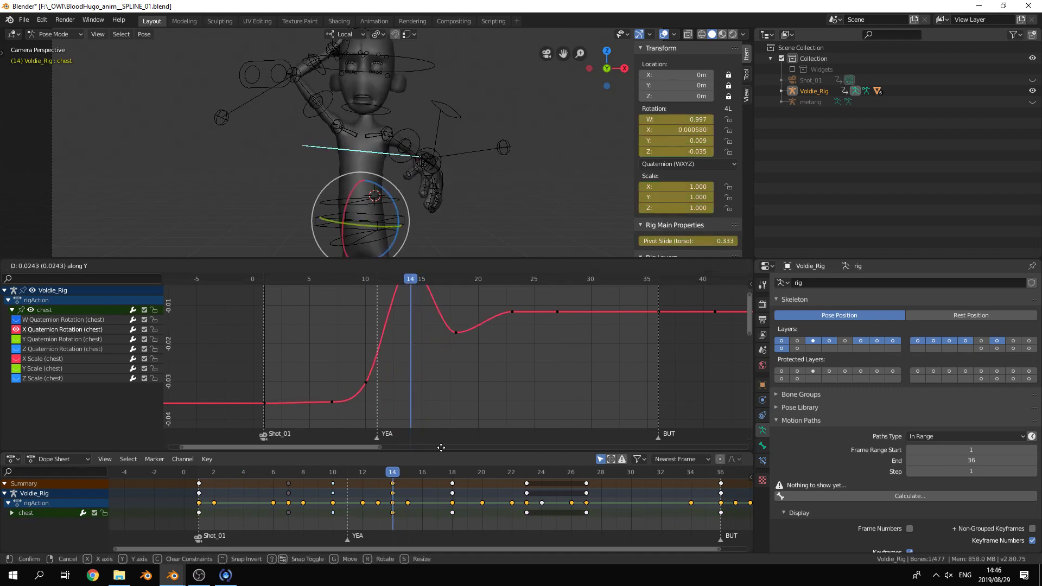
pyautogui.click(429, 347)
# - Show only the chest's Y Quaternion Rotation curve and frame it in the Graph Editor
pyautogui.moveTo(413, 279); pyautogui.dragTo(366, 279)
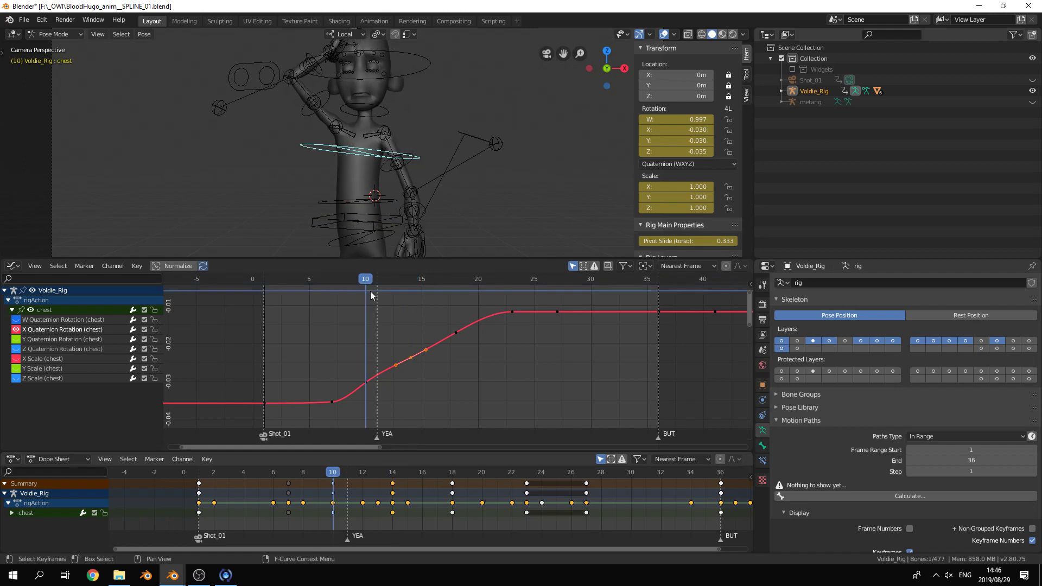
pyautogui.click(16, 330)
pyautogui.click(16, 339)
pyautogui.click(33, 338)
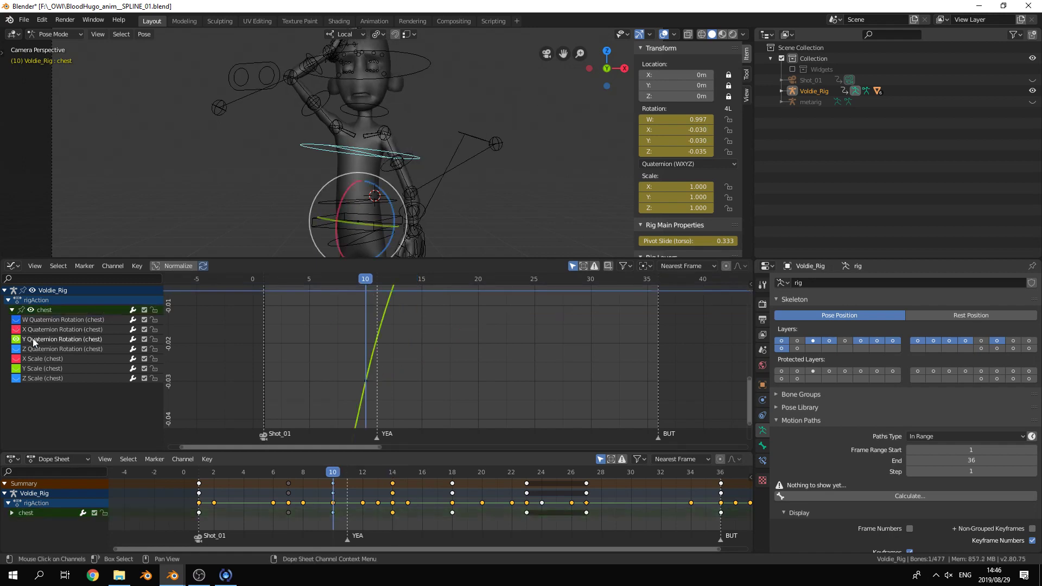
pyautogui.press('Home')
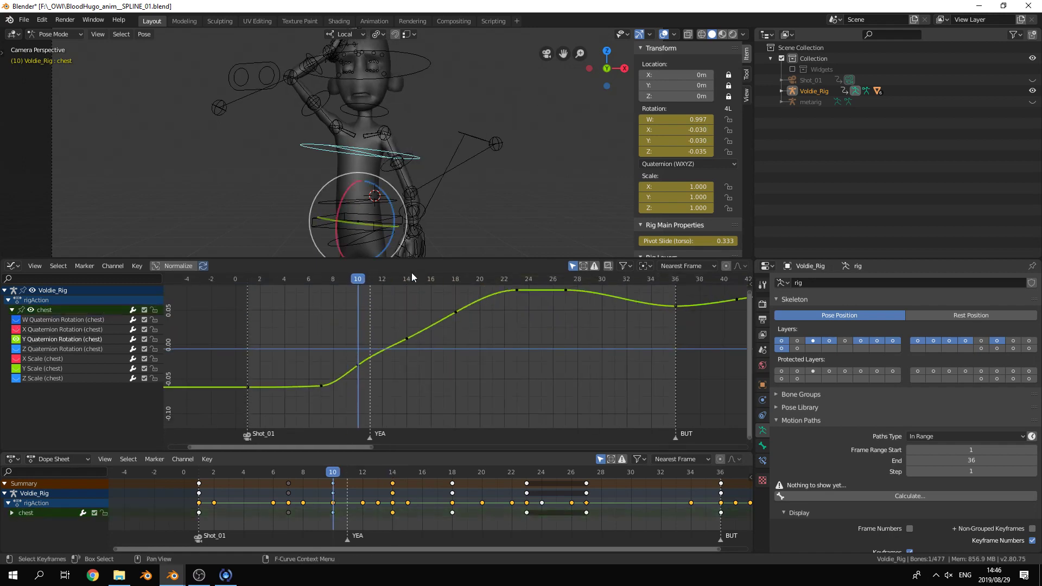
# - Try raising the chest's Y Quaternion Rotation keyframe at frame 14 with movement constrained to the Y axis
pyautogui.click(403, 278)
pyautogui.click(406, 339)
pyautogui.press('g')
pyautogui.press('y')
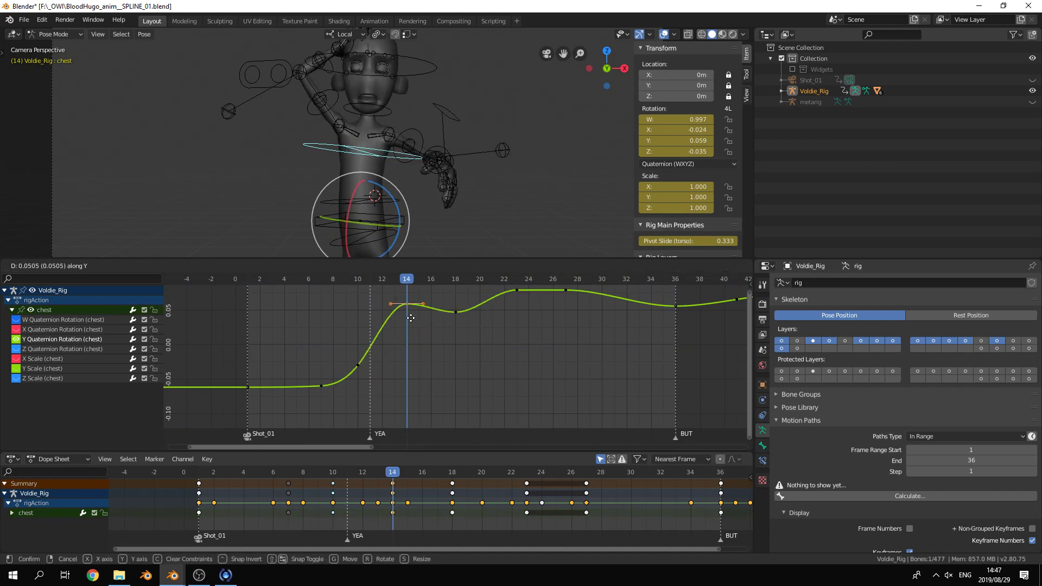
pyautogui.click(414, 334)
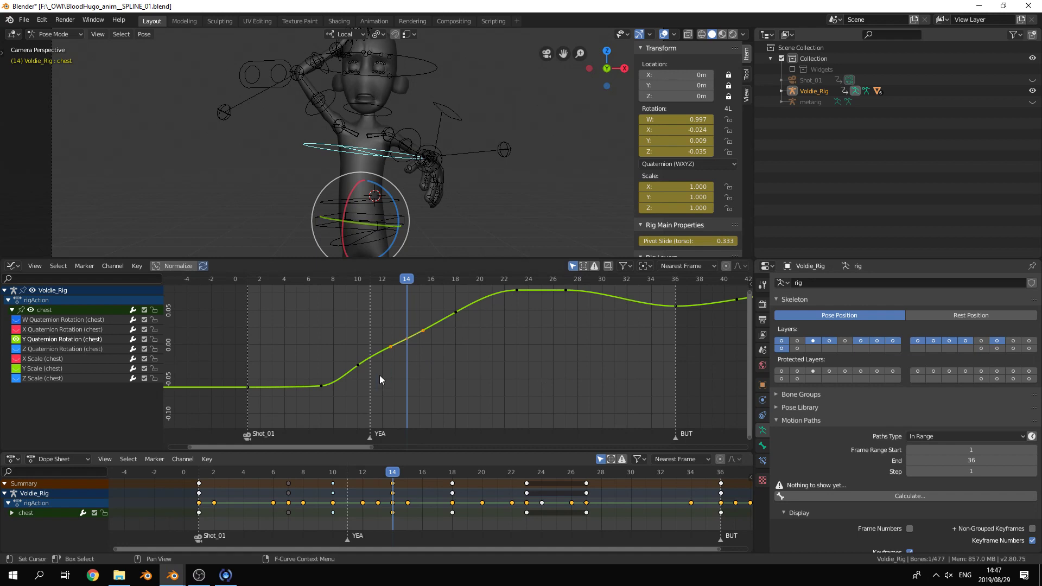
pyautogui.keyDown('shift'); pyautogui.click(391, 347); pyautogui.keyUp('shift')
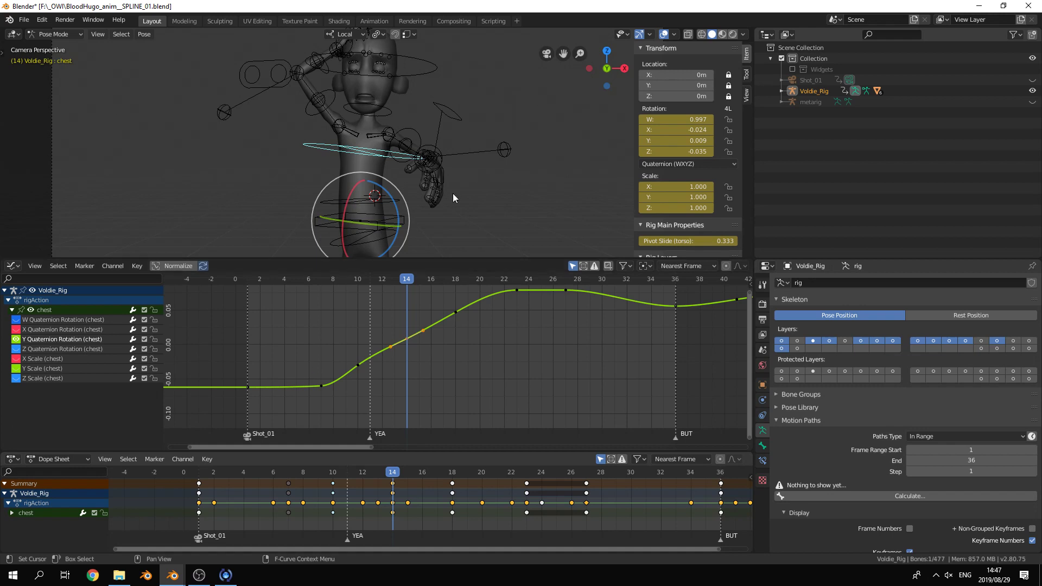
# - Switch to the selection tool, show only the chest's X Quaternion Rotation curve again, and frame it
pyautogui.press('w')
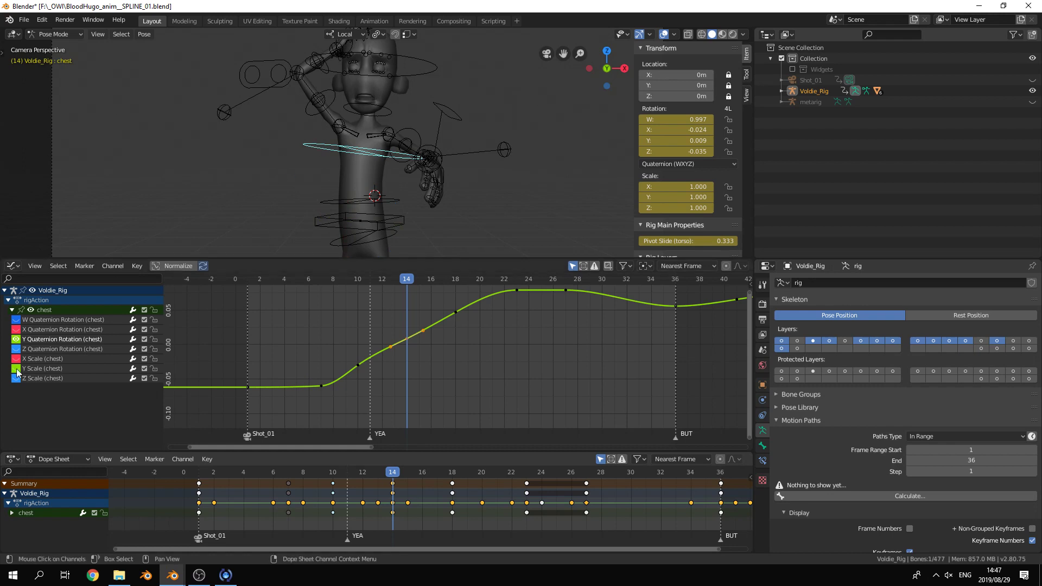
pyautogui.click(16, 330)
pyautogui.click(16, 340)
pyautogui.click(52, 330)
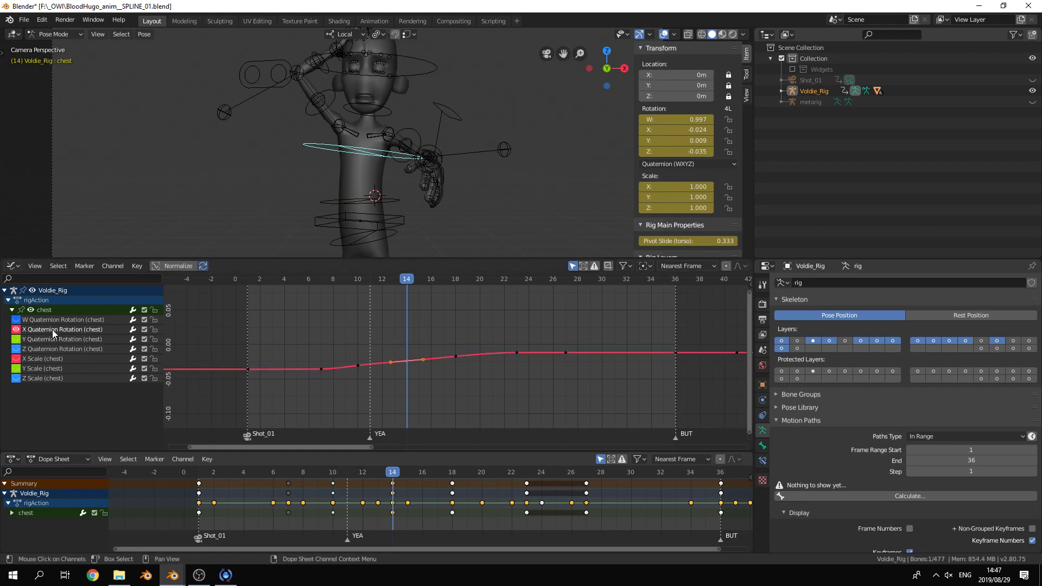
pyautogui.press('Home')
pyautogui.keyDown('ctrl'); pyautogui.moveTo(445, 331); pyautogui.dragTo(453, 337, button='middle'); pyautogui.keyUp('ctrl')
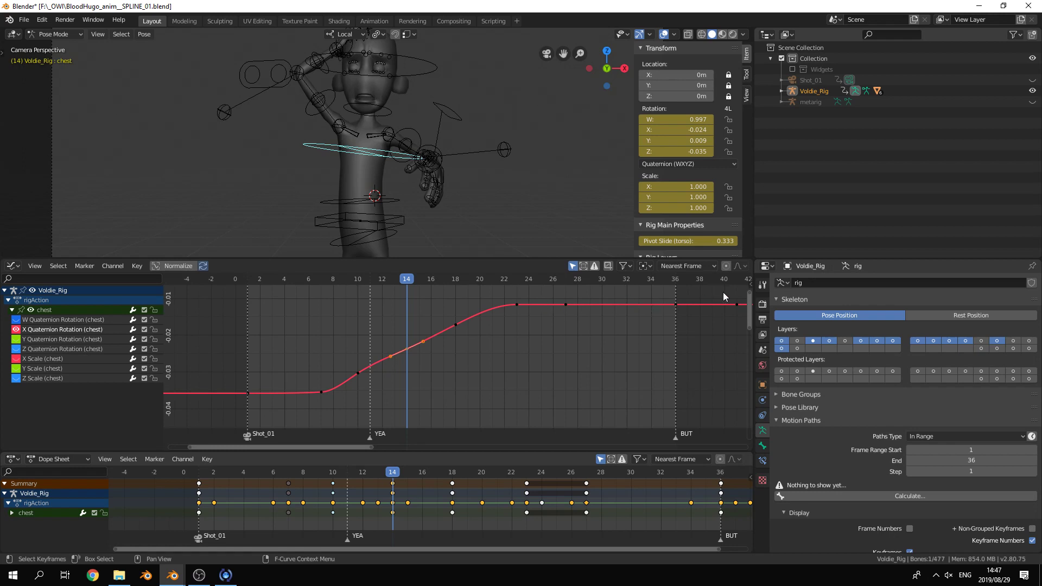
# - Examine the flat section of the chest's X Quaternion Rotation curve between frames 23 and 36
pyautogui.moveTo(554, 327); pyautogui.dragTo(442, 380, button='middle')
pyautogui.scroll(5, 493, 363)
pyautogui.scroll(2, 472, 372)
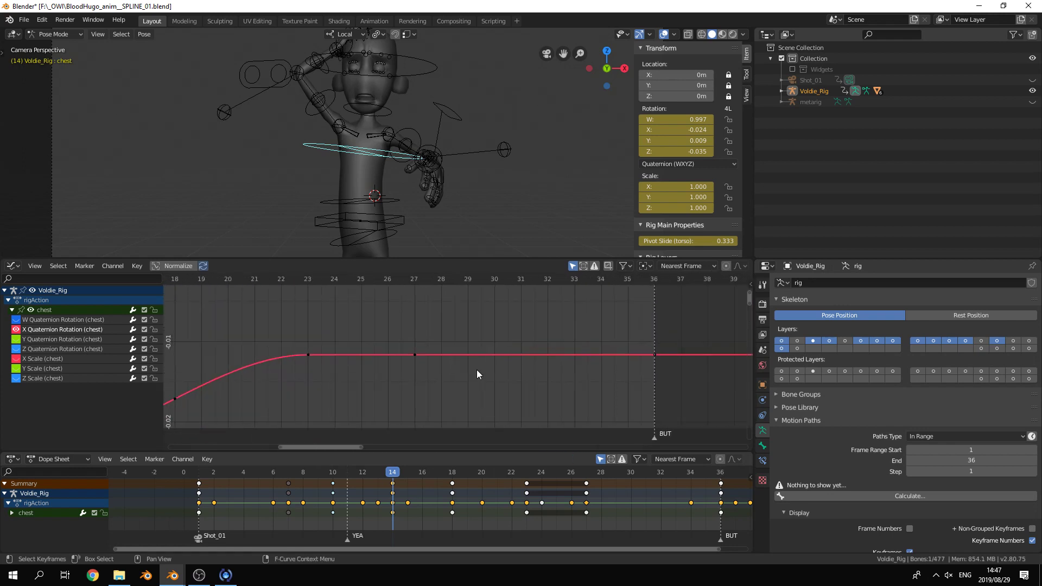
pyautogui.click(414, 355)
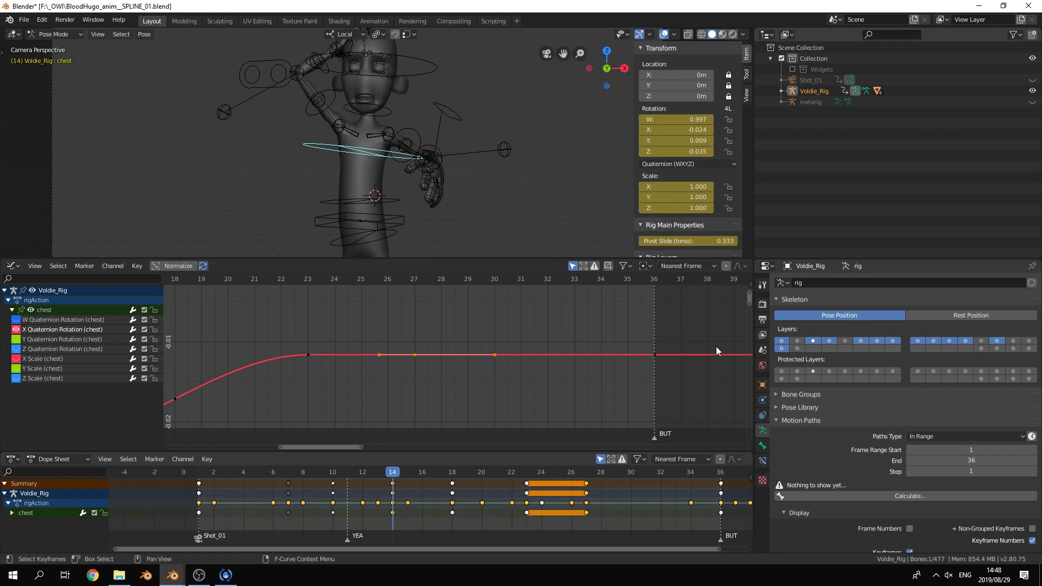
pyautogui.scroll(-11, 687, 356)
pyautogui.scroll(7, 686, 356)
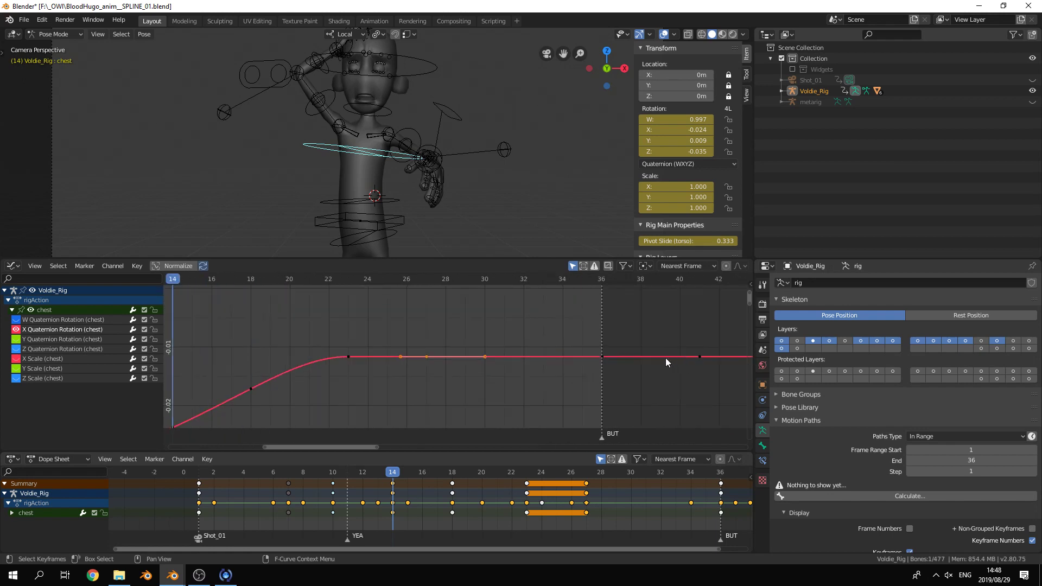
pyautogui.scroll(5, 346, 358)
pyautogui.keyDown('shift'); pyautogui.moveTo(316, 380); pyautogui.dragTo(342, 368, button='middle'); pyautogui.keyUp('shift')
# - Lower the chest's X Quaternion Rotation keyframe at frame 23 by about 0.0006 along the Y axis
pyautogui.click(324, 348)
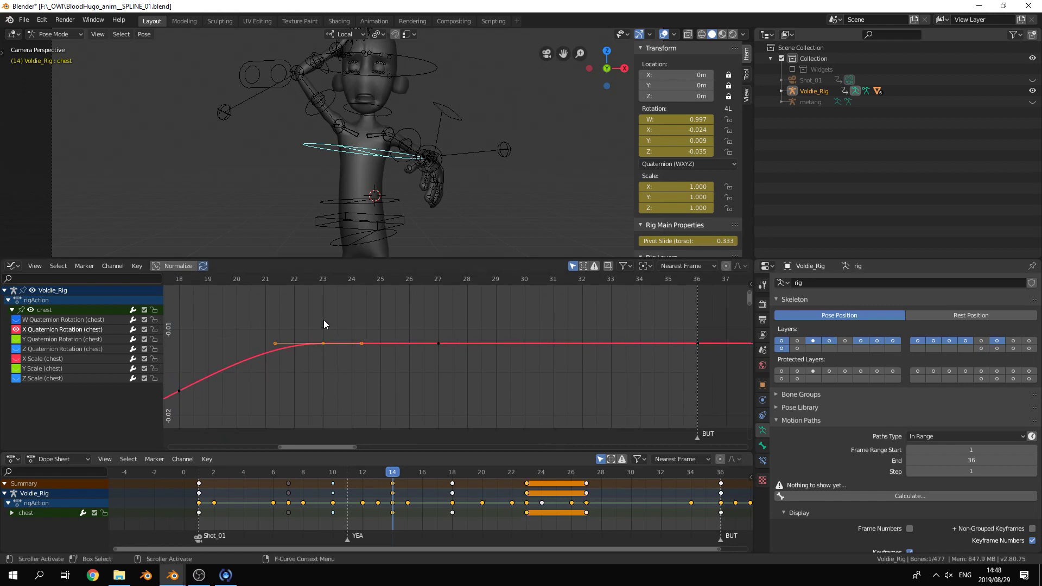
pyautogui.click(324, 282)
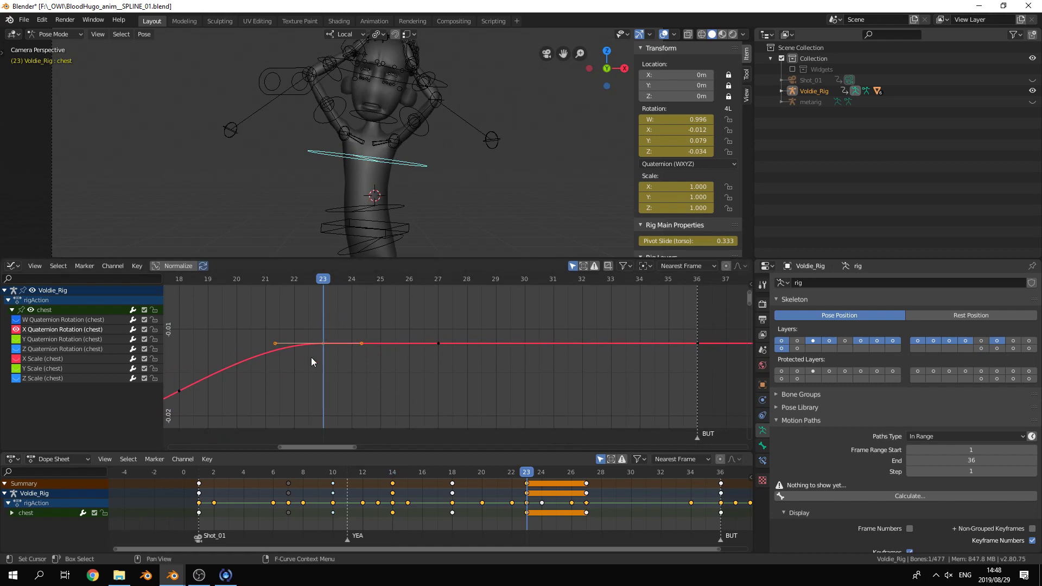
pyautogui.press('g')
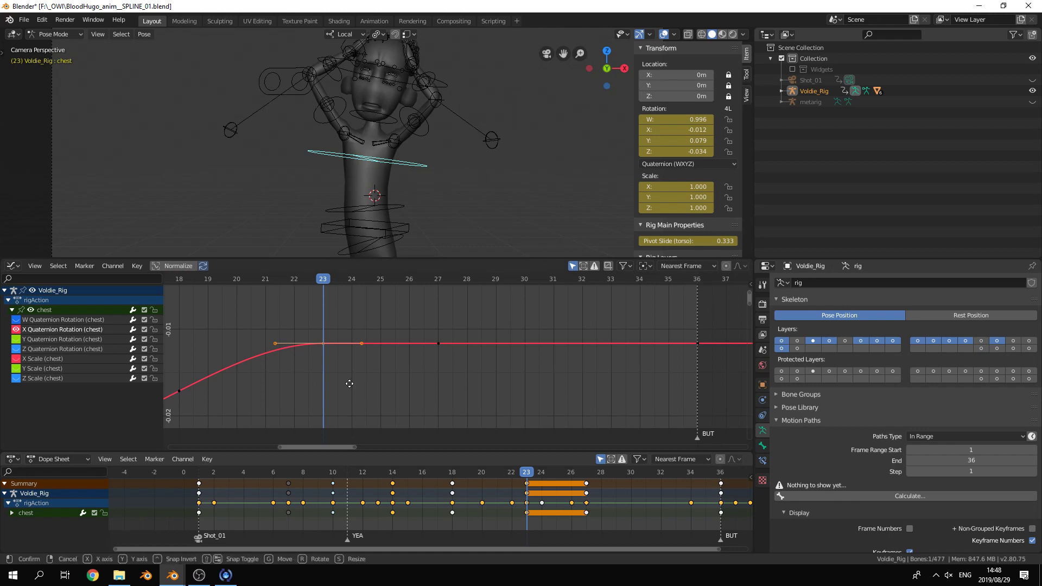
pyautogui.press('y')
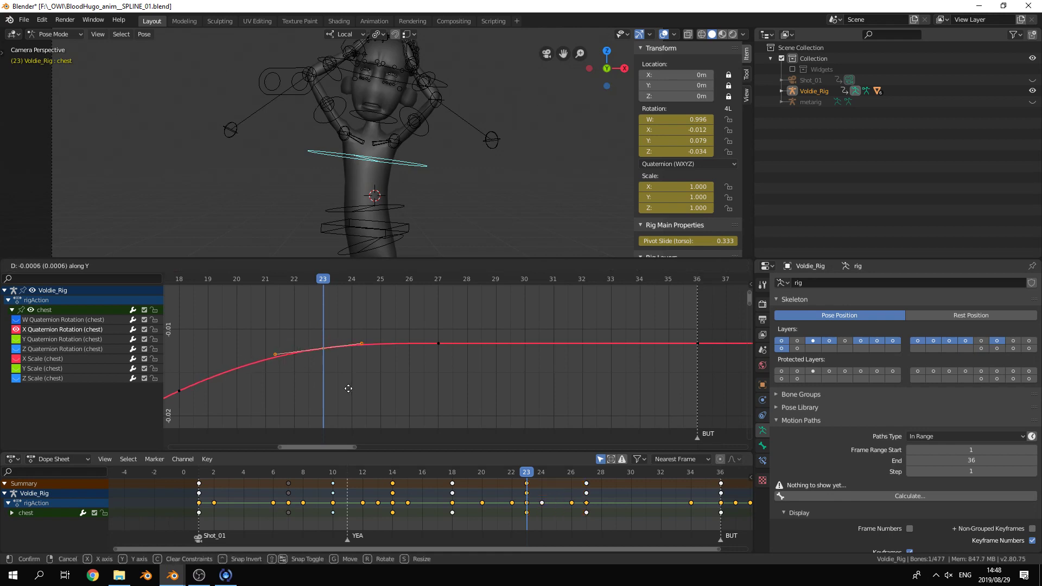
pyautogui.click(215, 402)
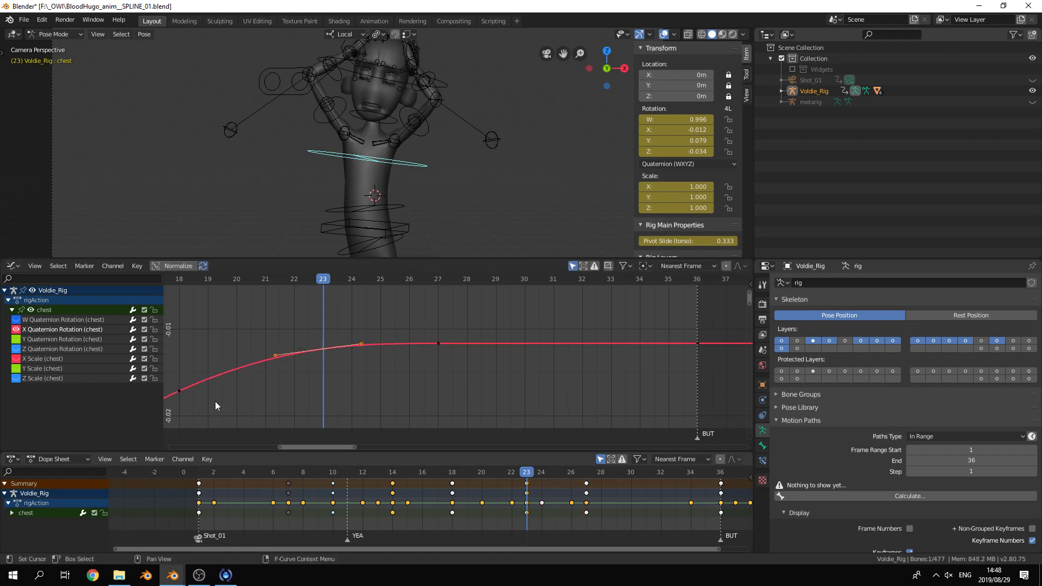
# - Lower the chest's X Quaternion Rotation keyframe at frame 27 very slightly along the Y axis
pyautogui.click(437, 278)
pyautogui.click(438, 343)
pyautogui.press('g')
pyautogui.press('y')
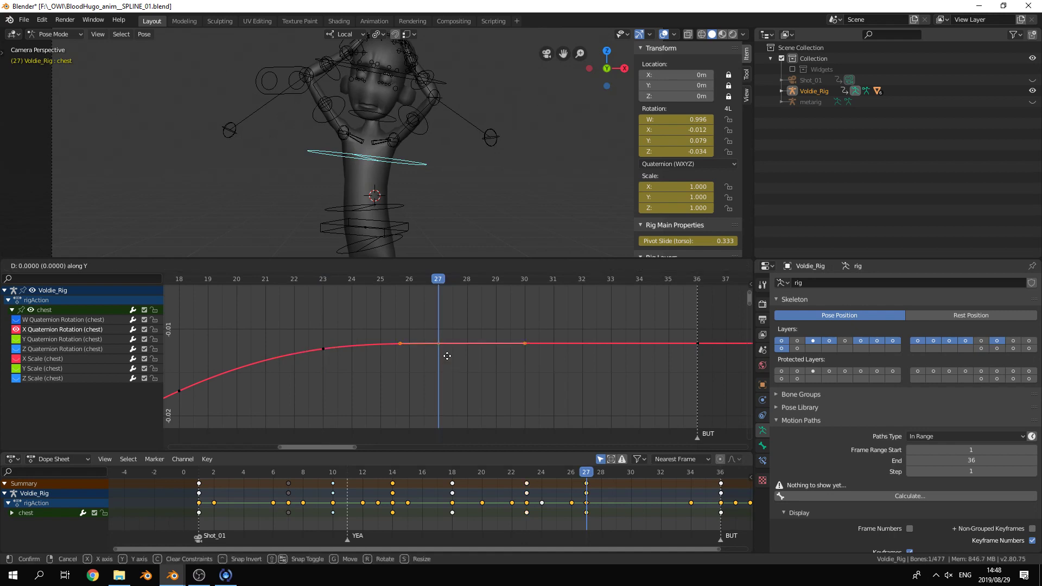
pyautogui.click(392, 353)
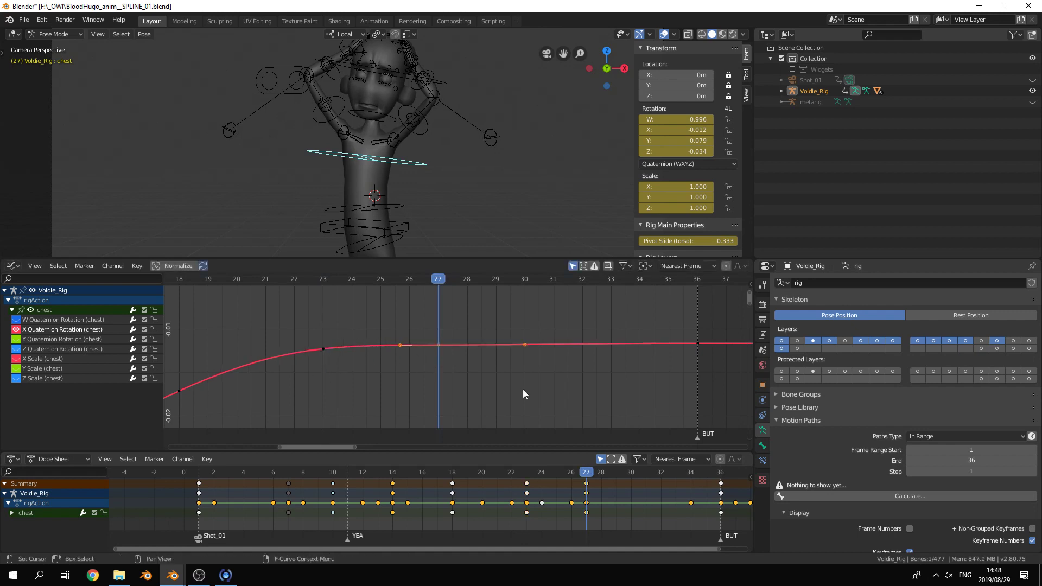
# - Shorten and tilt up the outgoing handle of the chest's X Quaternion Rotation keyframe at frame 27
pyautogui.keyDown('ctrl'); pyautogui.moveTo(522, 389); pyautogui.dragTo(528, 365, button='middle'); pyautogui.keyUp('ctrl')
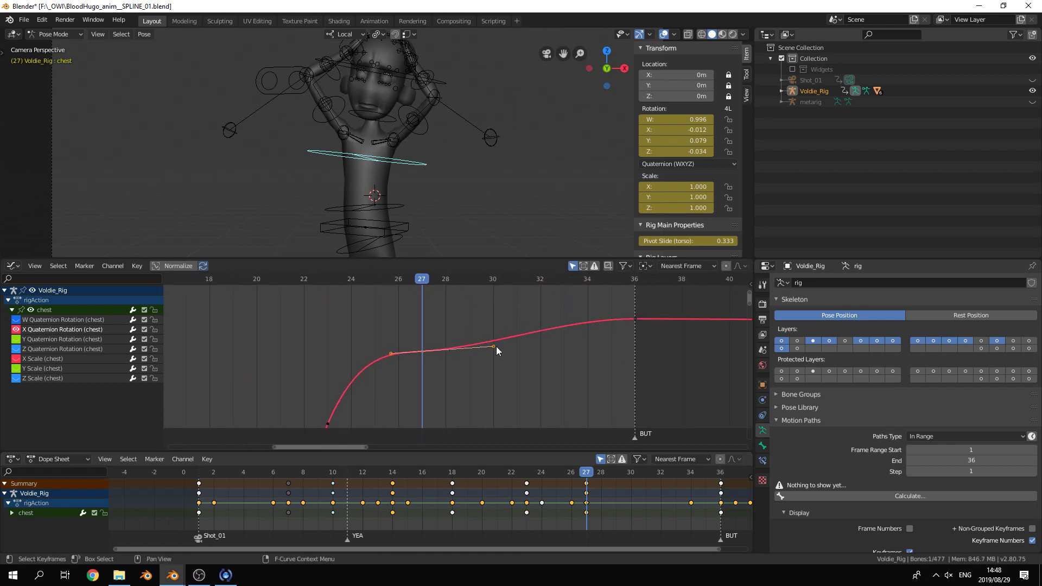
pyautogui.moveTo(496, 346); pyautogui.dragTo(476, 335)
pyautogui.moveTo(464, 387); pyautogui.dragTo(475, 345, button='middle')
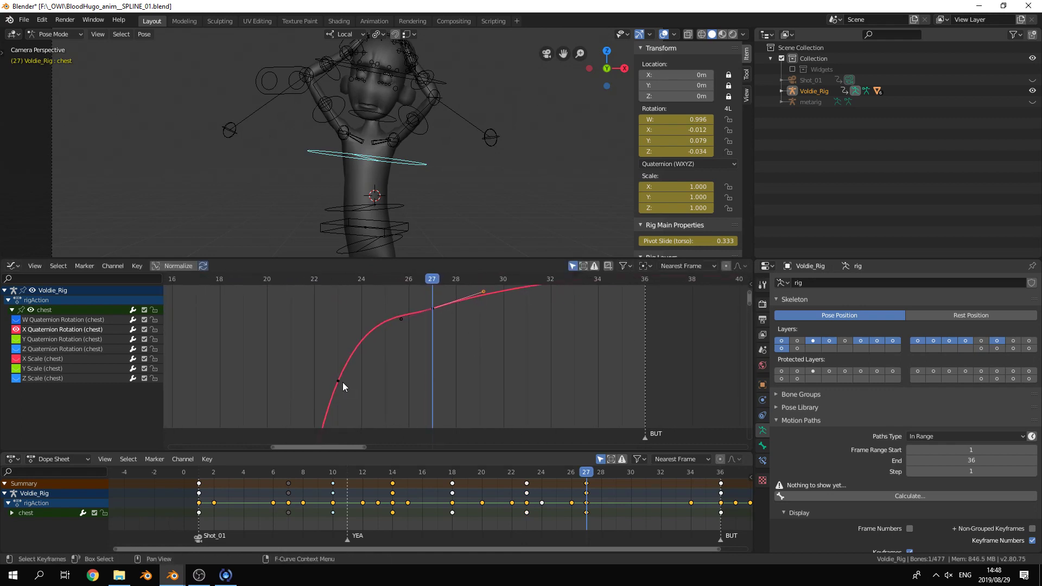
# - Nudge the chest's X Quaternion Rotation keyframe at frame 23 slightly further down to ease the curve into frame 27
pyautogui.click(340, 382)
pyautogui.moveTo(371, 310); pyautogui.dragTo(364, 330)
pyautogui.scroll(-1, 343, 381)
pyautogui.press('g')
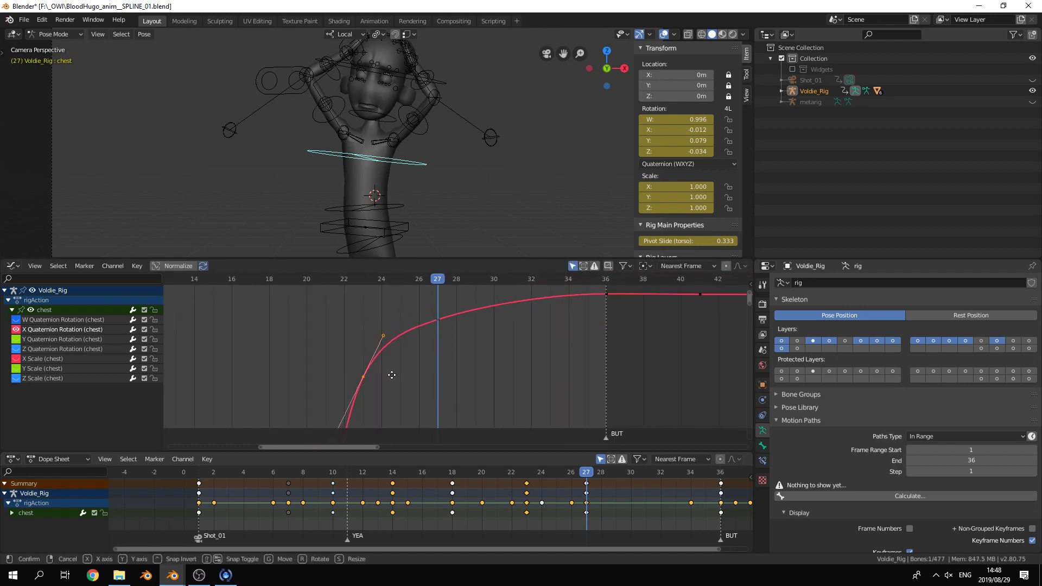
pyautogui.click(361, 382)
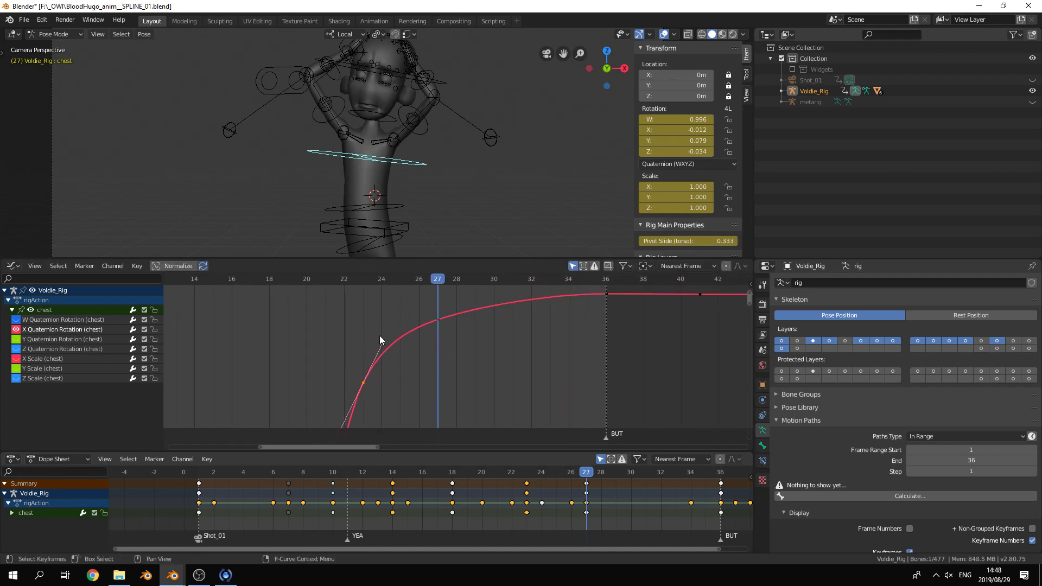
pyautogui.keyDown('ctrl'); pyautogui.moveTo(552, 321); pyautogui.dragTo(539, 341, button='middle'); pyautogui.keyUp('ctrl')
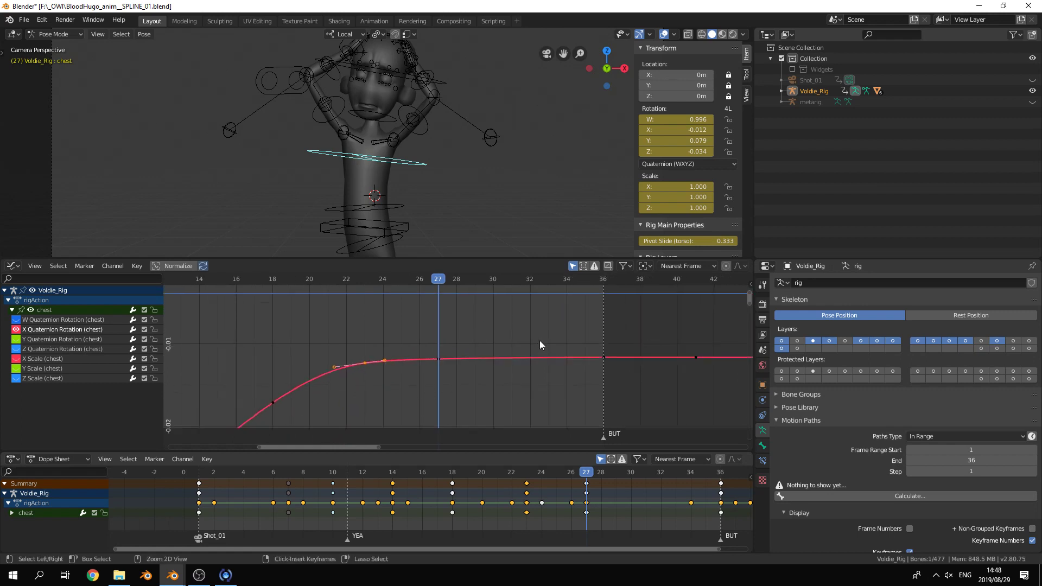
pyautogui.keyDown('ctrl'); pyautogui.moveTo(437, 358); pyautogui.dragTo(432, 346, button='middle'); pyautogui.keyUp('ctrl')
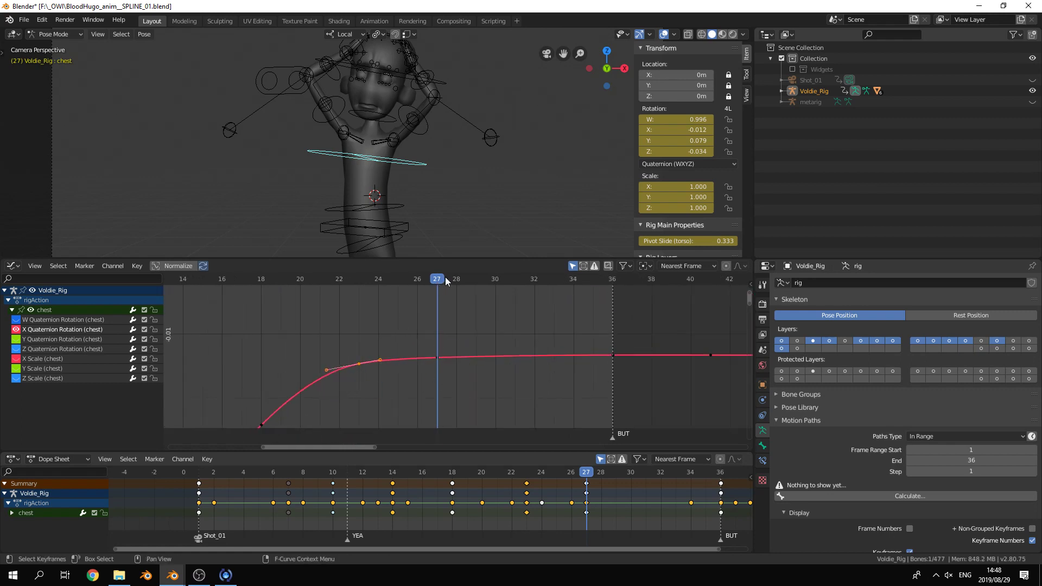
# - Lower the chest's X Quaternion Rotation keyframe at frame 10 along the Y axis to about -0.033
pyautogui.moveTo(446, 277)
pyautogui.mouseDown()
pyautogui.moveTo(383, 288)
pyautogui.moveTo(464, 279)
pyautogui.mouseUp()
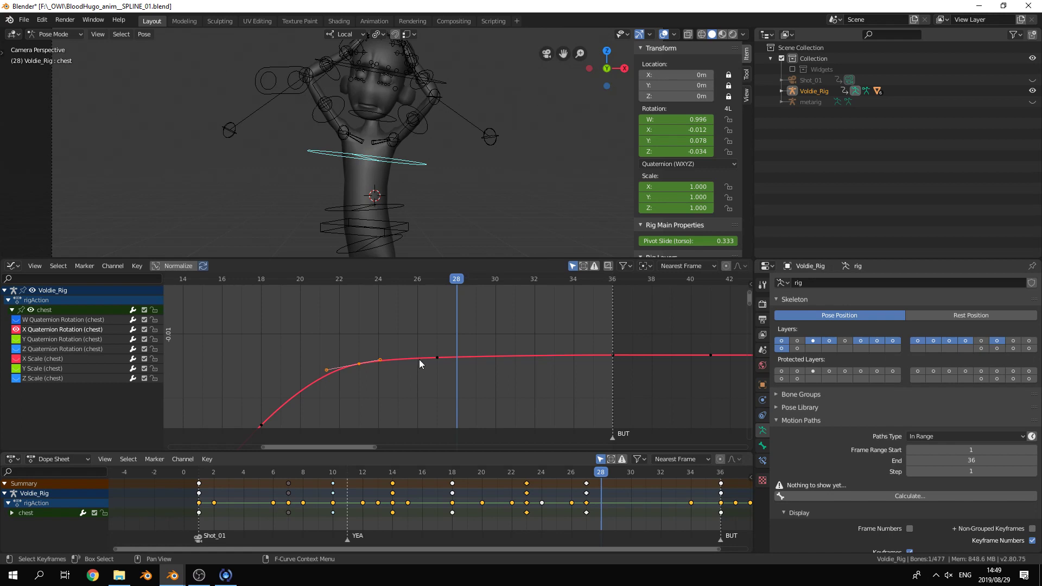
pyautogui.keyDown('ctrl'); pyautogui.moveTo(419, 359); pyautogui.dragTo(504, 358, button='middle'); pyautogui.keyUp('ctrl')
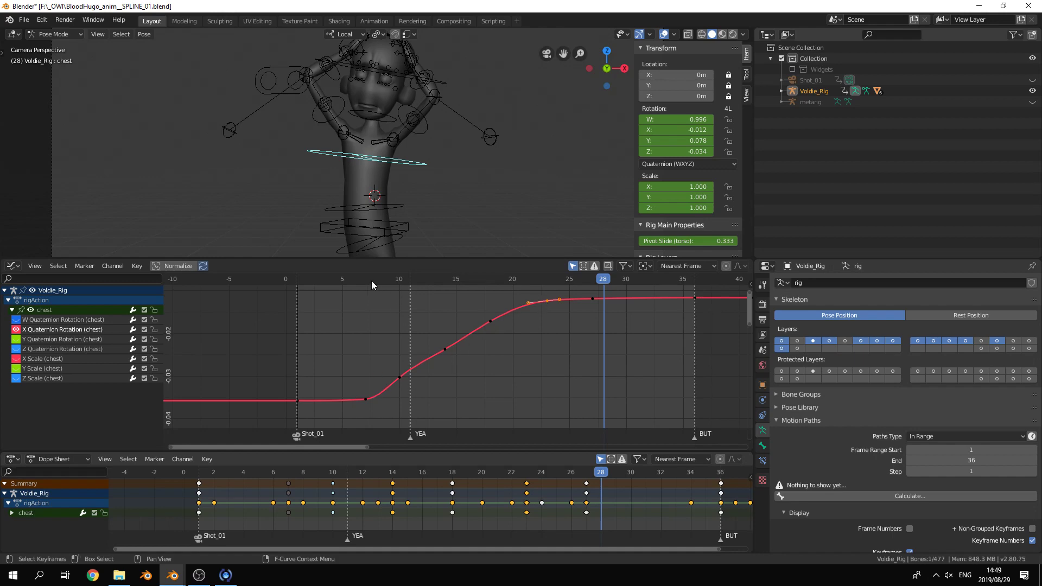
pyautogui.moveTo(372, 282); pyautogui.dragTo(411, 295)
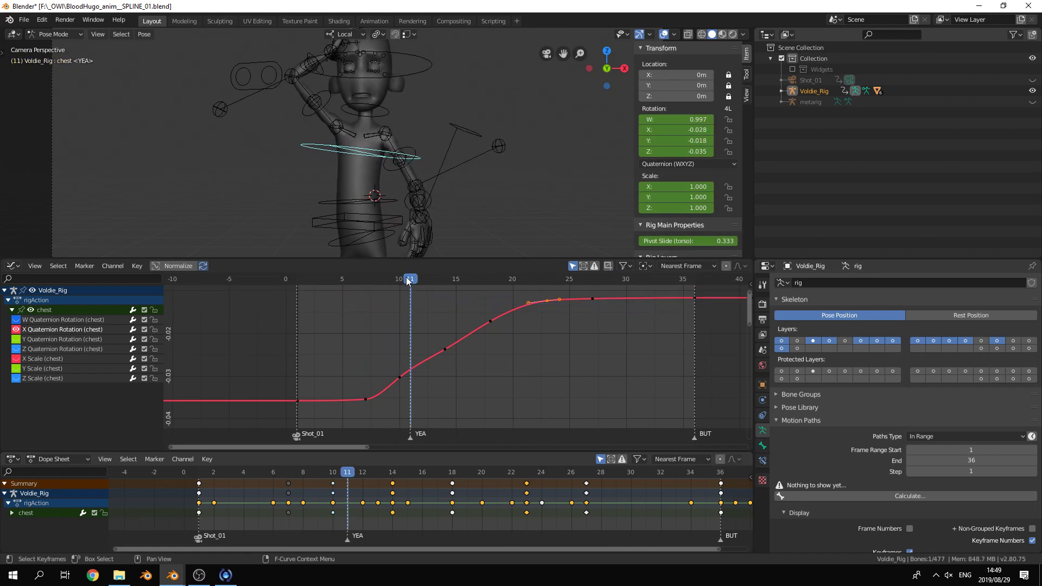
pyautogui.press('Left')
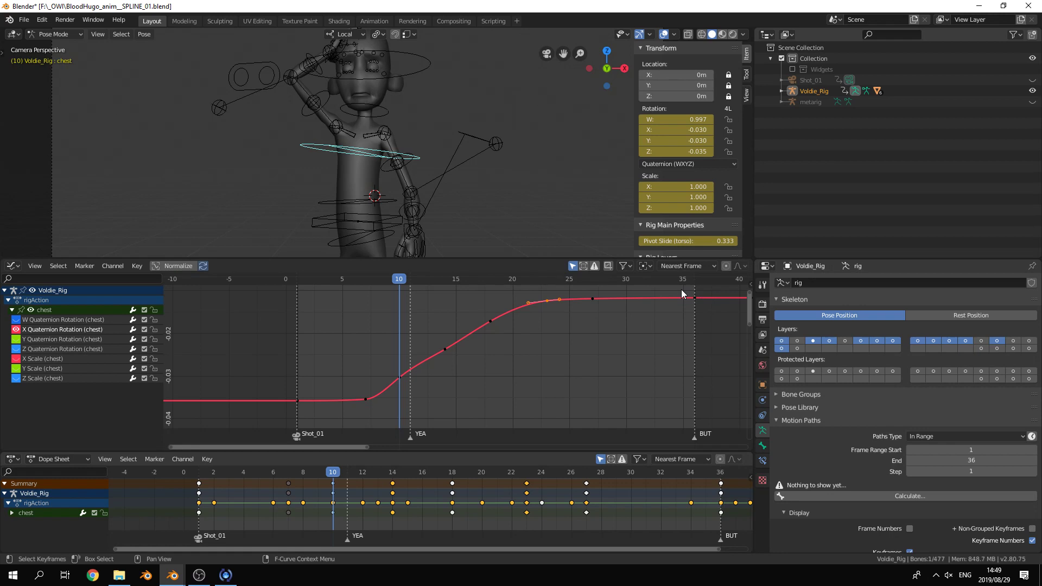
pyautogui.click(415, 369)
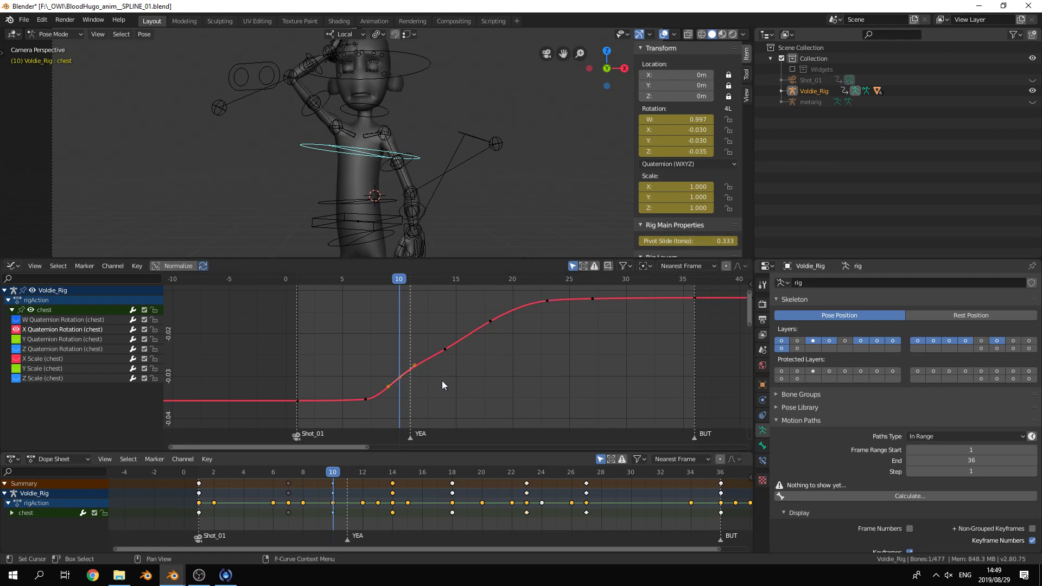
pyautogui.press('g')
pyautogui.press('y')
pyautogui.click(473, 395)
# - Raise the chest's X Quaternion Rotation keyframe at frame 18 along the Y axis to about -0.015
pyautogui.click(490, 282)
pyautogui.click(490, 321)
pyautogui.press('g')
pyautogui.press('y')
pyautogui.click(493, 323)
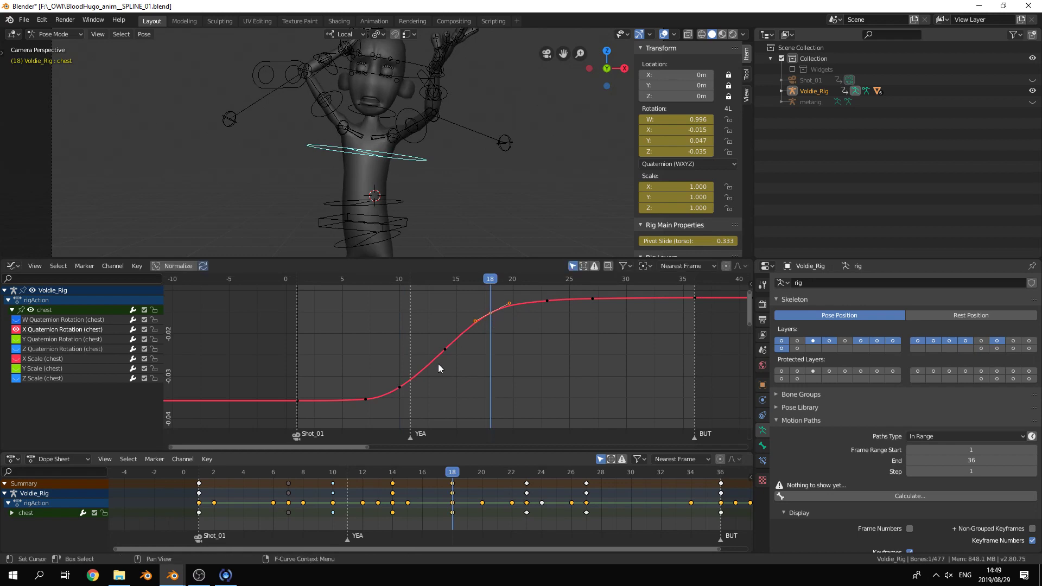
pyautogui.moveTo(362, 280); pyautogui.dragTo(418, 288)
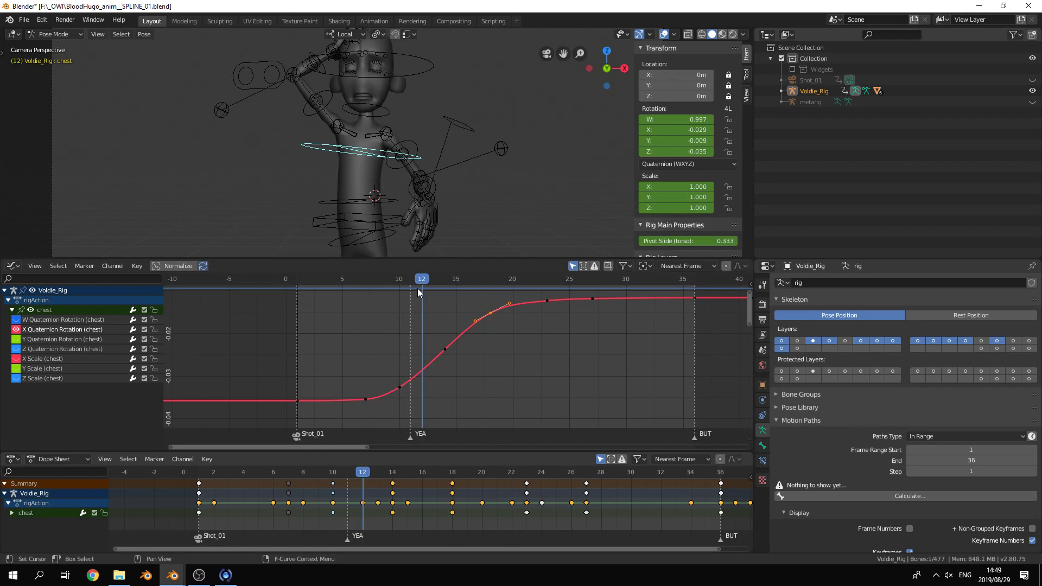
# - Hide the chest's X Quaternion Rotation curve and show its Y Quaternion Rotation curve
pyautogui.click(16, 330)
pyautogui.click(16, 340)
pyautogui.press('Home')
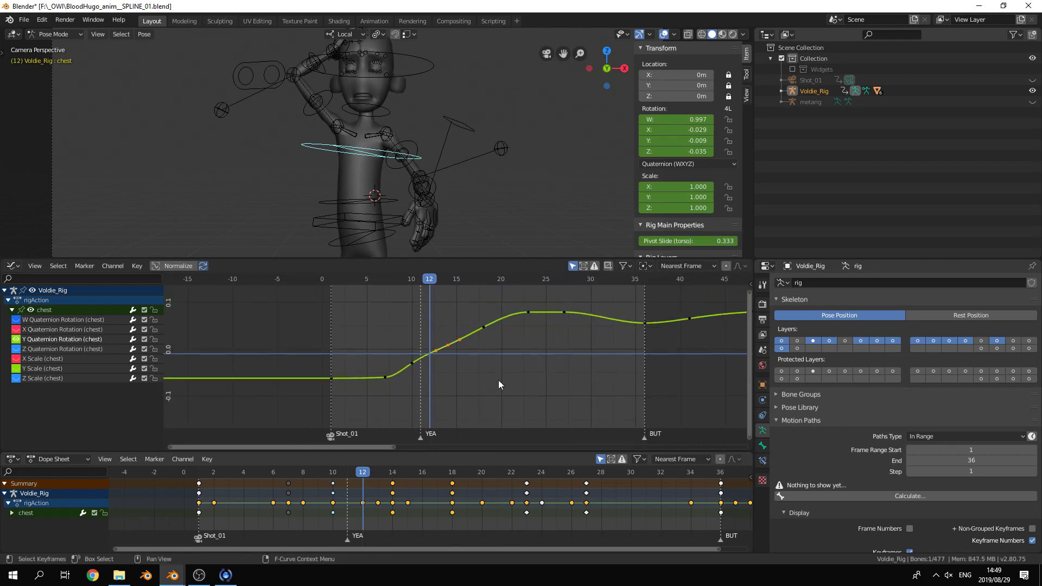
pyautogui.moveTo(519, 352); pyautogui.dragTo(464, 351, button='middle')
pyautogui.scroll(2, 457, 360)
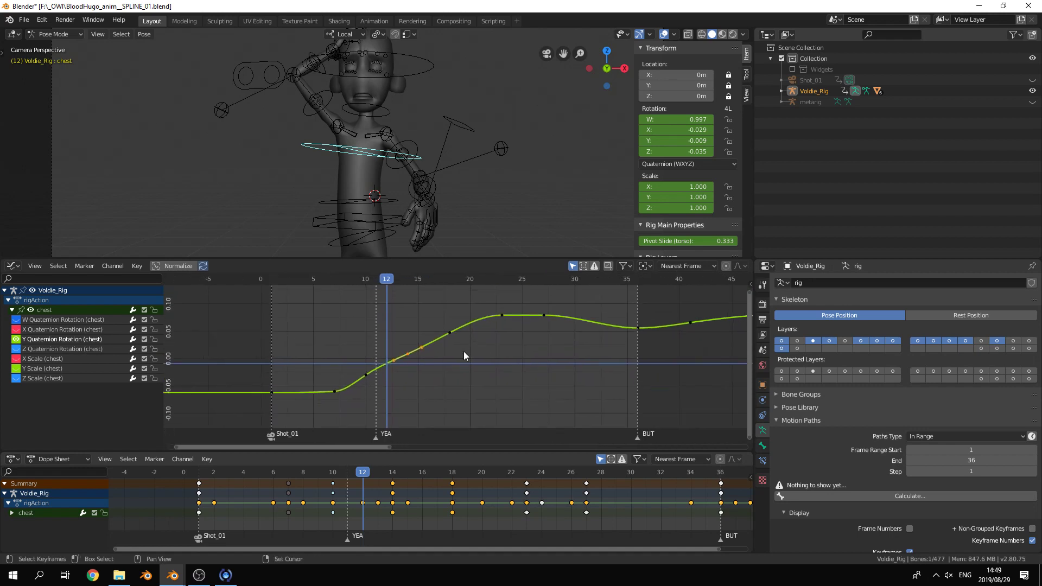
# - Lower the chest's Y Quaternion Rotation keyframe at frame 10 by about 0.016 along the Y axis
pyautogui.click(363, 375)
pyautogui.moveTo(374, 280); pyautogui.dragTo(369, 278)
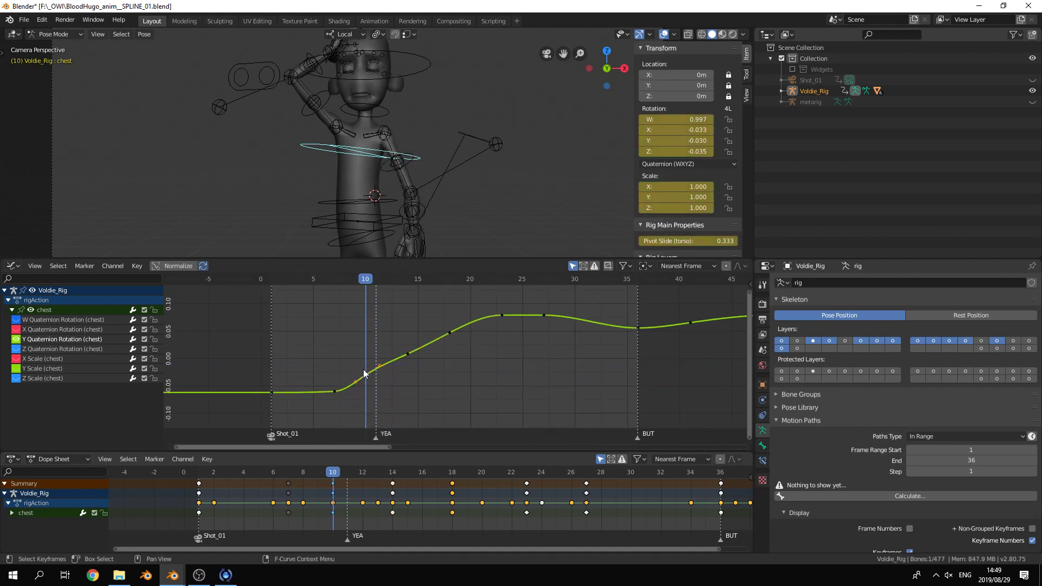
pyautogui.press('g')
pyautogui.press('y')
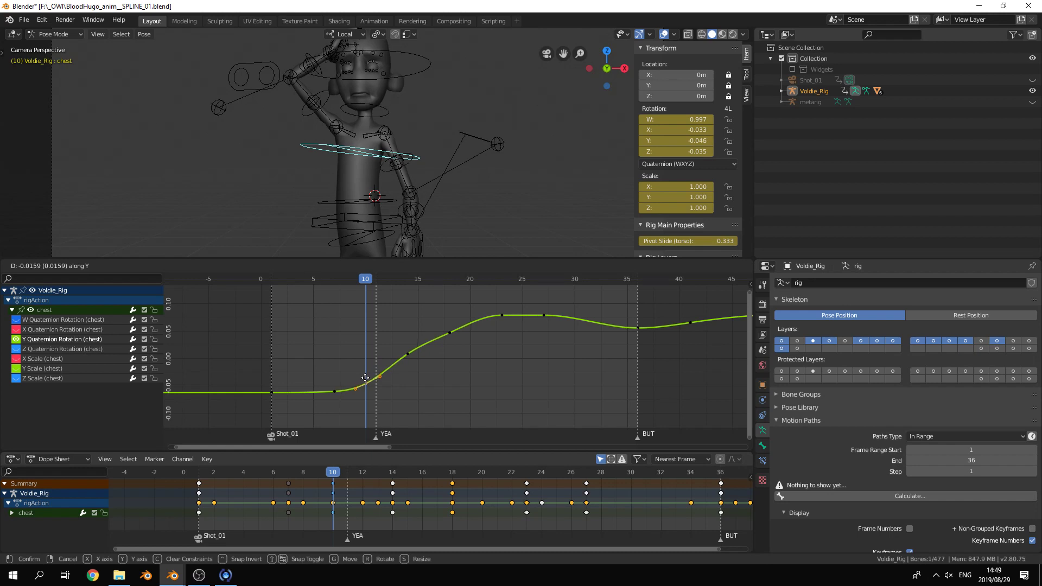
pyautogui.click(364, 379)
# - Raise the chest's Y Quaternion Rotation keyframe at frame 18 to about 0.056
pyautogui.moveTo(412, 281); pyautogui.dragTo(448, 278)
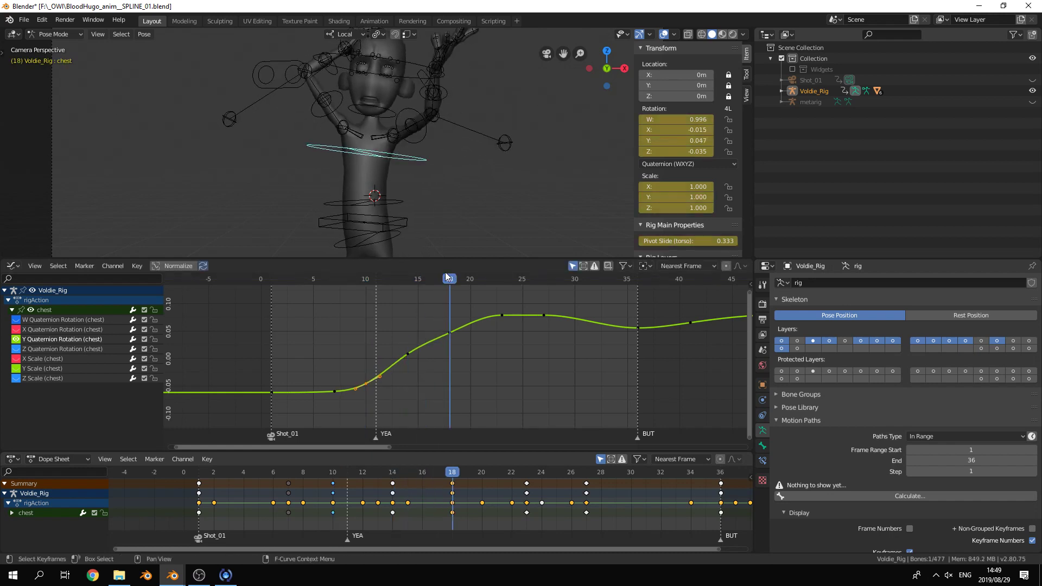
pyautogui.press('g')
pyautogui.click(476, 367)
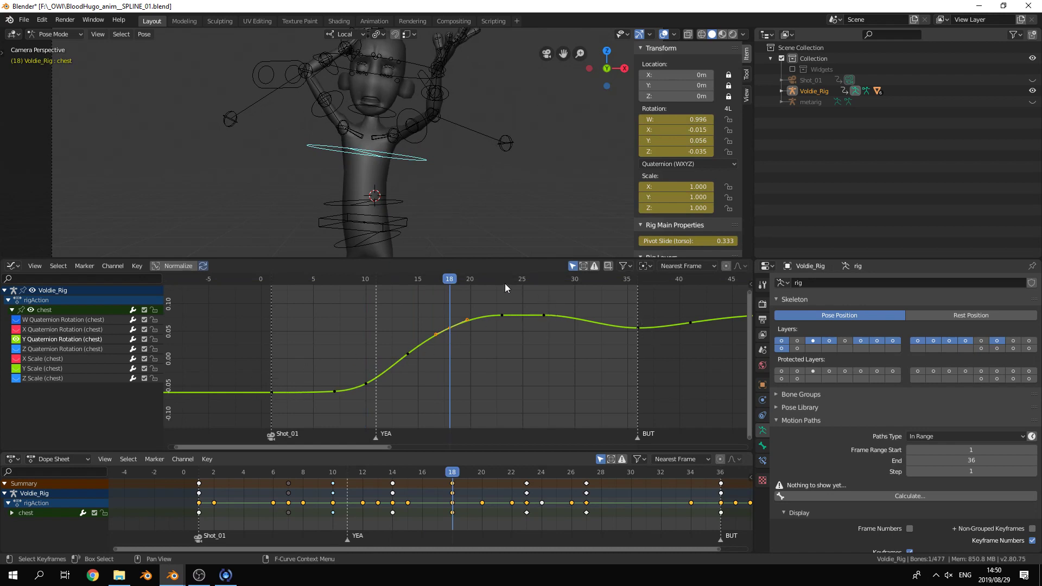
# - Lower the chest's Y Quaternion Rotation keyframe at frame 27 along the Y axis to about 0.074
pyautogui.moveTo(506, 279); pyautogui.dragTo(544, 279)
pyautogui.click(549, 319)
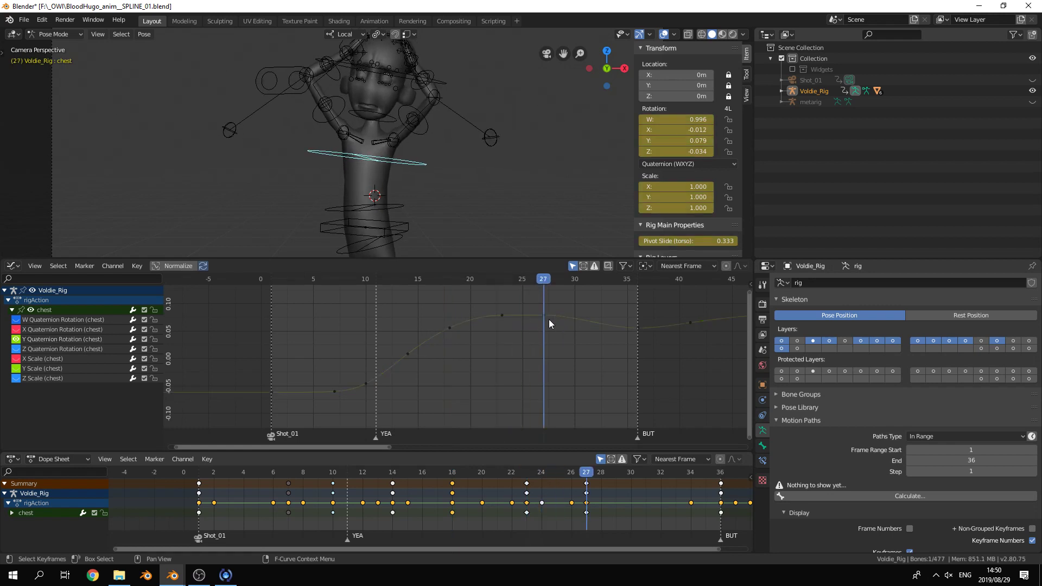
pyautogui.click(547, 318)
pyautogui.press('g')
pyautogui.press('y')
pyautogui.click(547, 322)
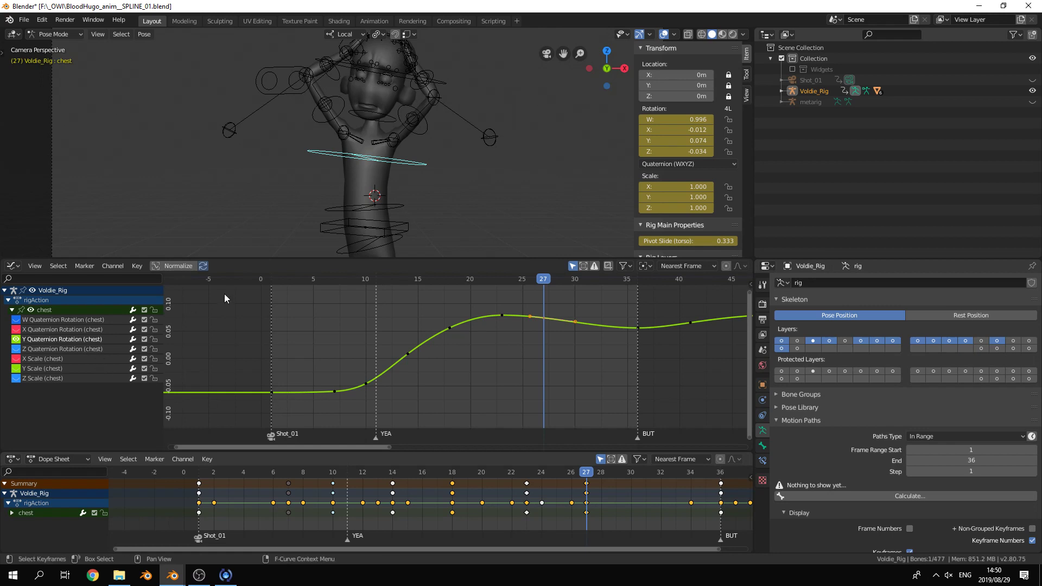
# - Hide the chest's Y Quaternion Rotation curve and show its Z Quaternion Rotation curve
pyautogui.click(16, 339)
pyautogui.click(16, 349)
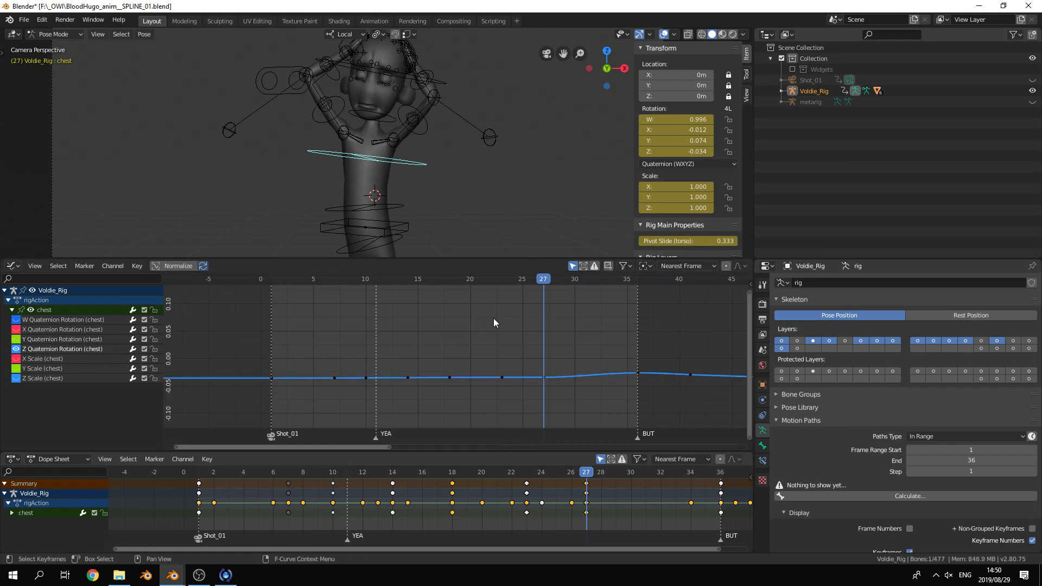
pyautogui.keyDown('ctrl'); pyautogui.moveTo(494, 318); pyautogui.dragTo(473, 239, button='middle'); pyautogui.keyUp('ctrl')
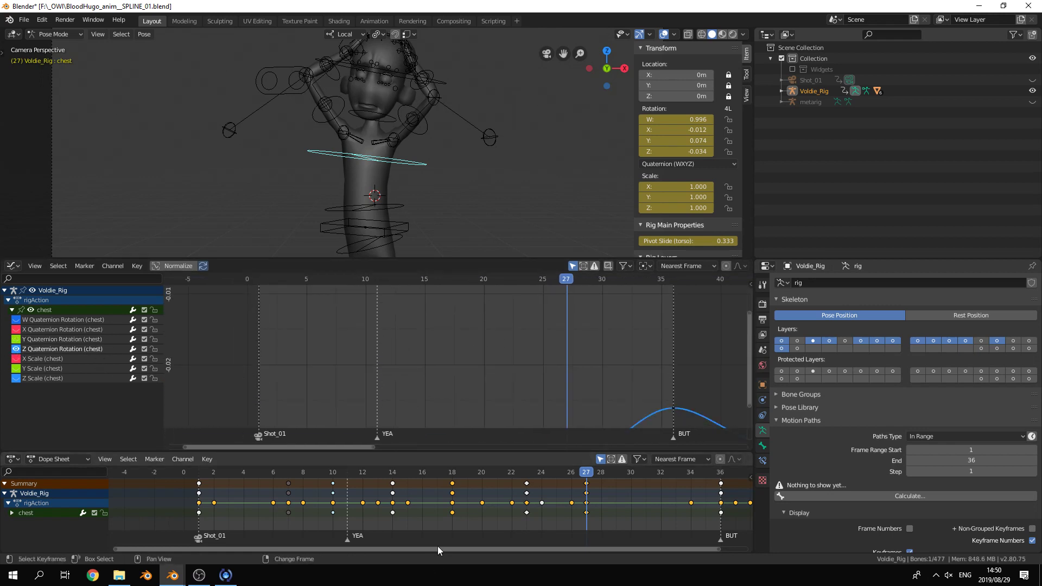
pyautogui.moveTo(441, 420); pyautogui.dragTo(466, 345, button='middle')
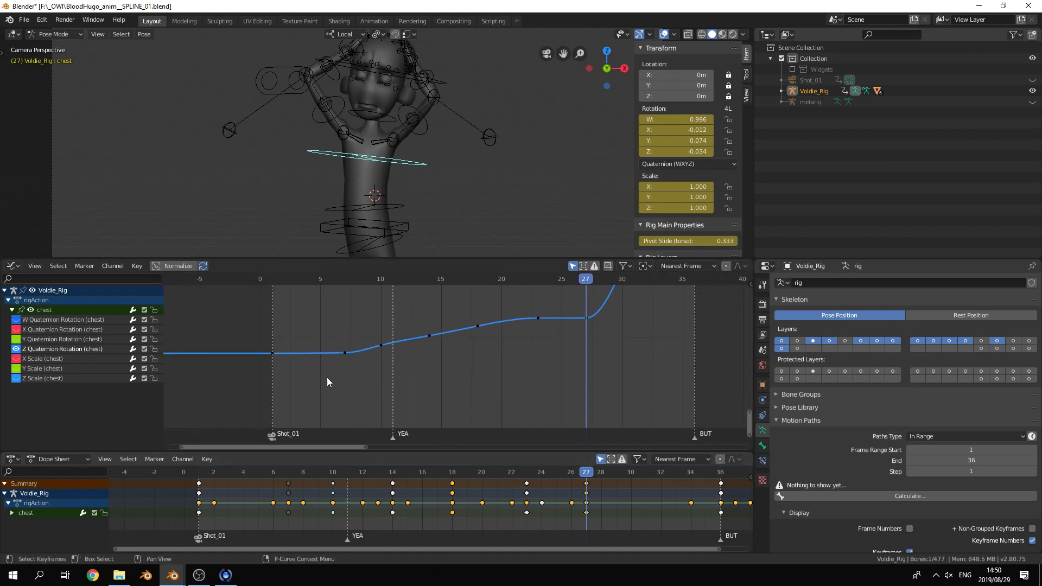
pyautogui.moveTo(327, 376); pyautogui.dragTo(372, 390, button='middle')
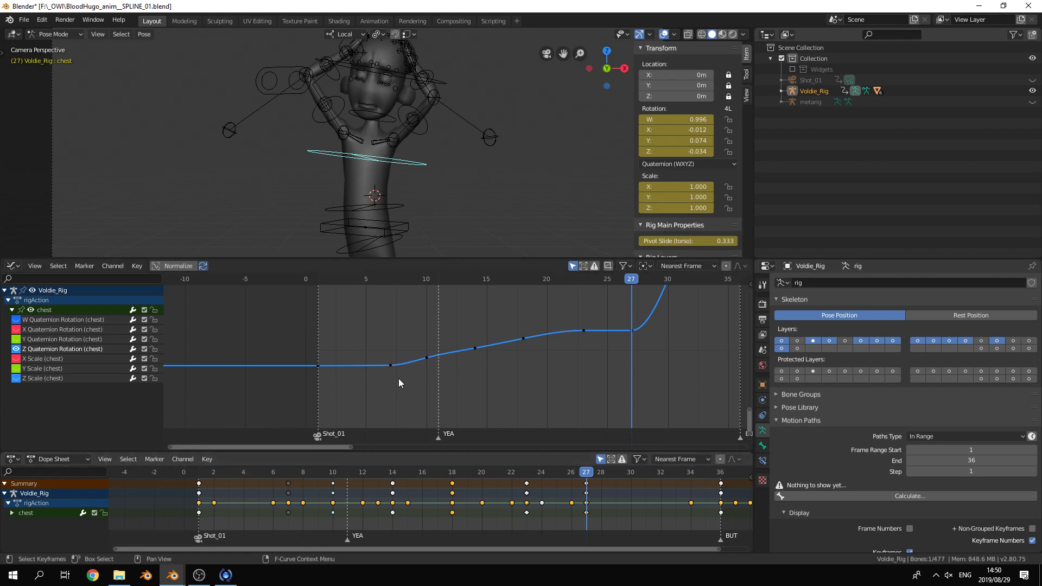
# - Try to lower the chest's Z Quaternion Rotation keyframe at frame 18 along the Y axis
pyautogui.moveTo(476, 280); pyautogui.dragTo(524, 279)
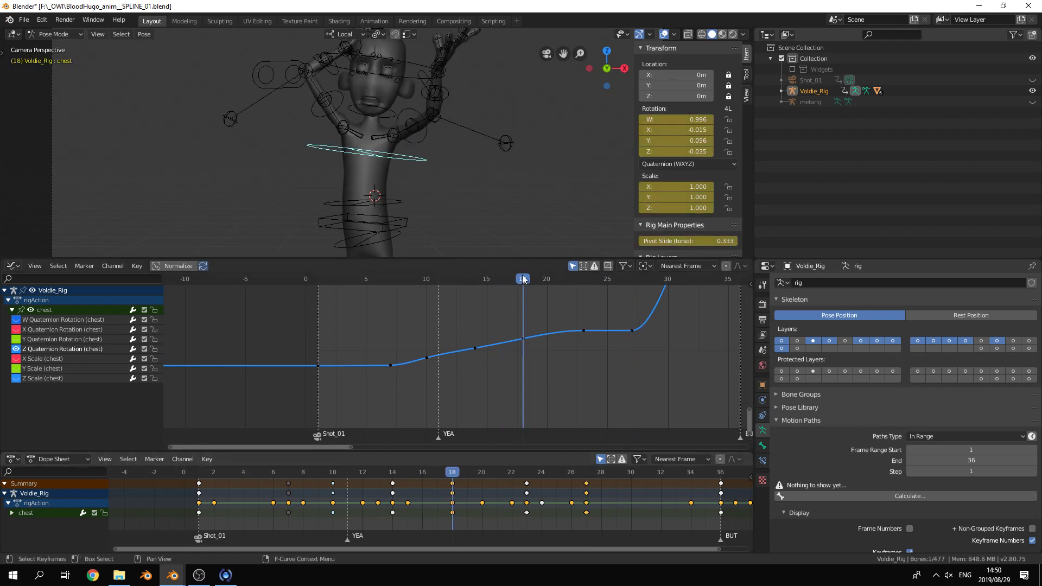
pyautogui.click(524, 337)
pyautogui.press('g')
pyautogui.press('y')
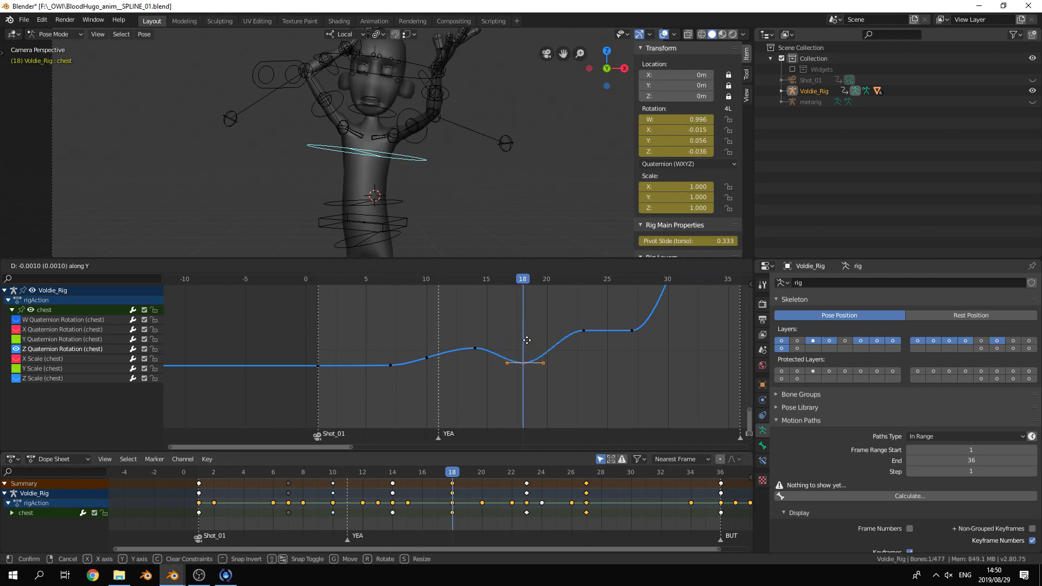
pyautogui.click(585, 341)
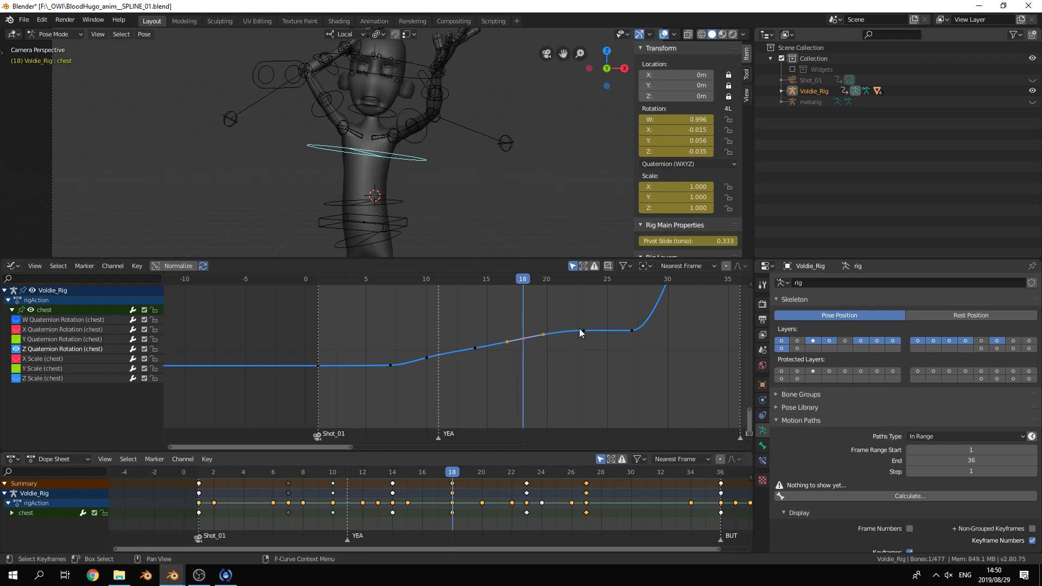
# - Lower the chest's Z Quaternion Rotation keyframe at frame 10 slightly
pyautogui.click(426, 279)
pyautogui.click(427, 357)
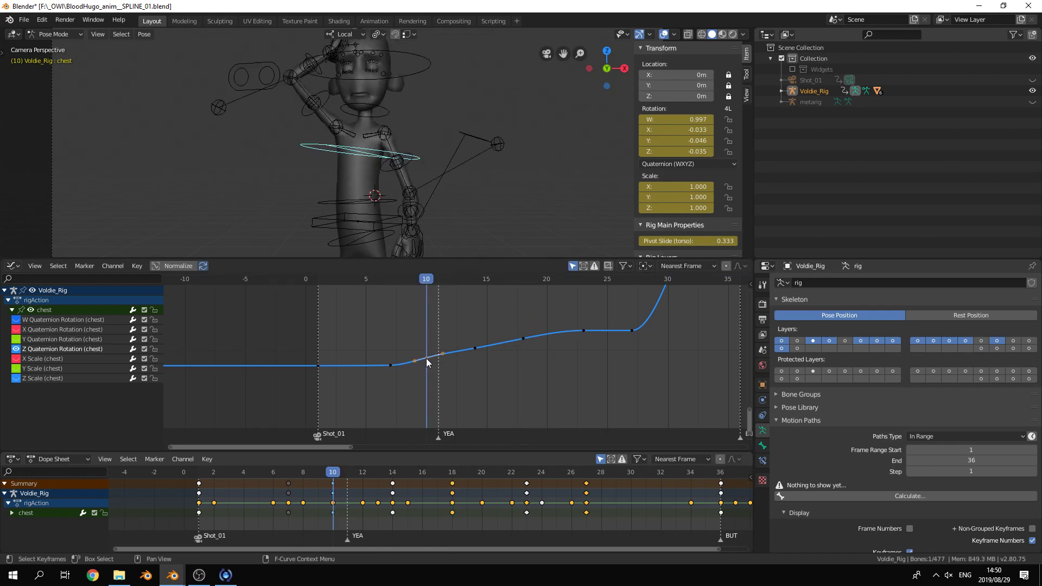
pyautogui.press('g')
pyautogui.click(489, 378)
# - Raise the chest's Z Quaternion Rotation keyframe at frame 27 slightly along the Y axis, above the frame 23 keyframe
pyautogui.moveTo(582, 280); pyautogui.dragTo(621, 302)
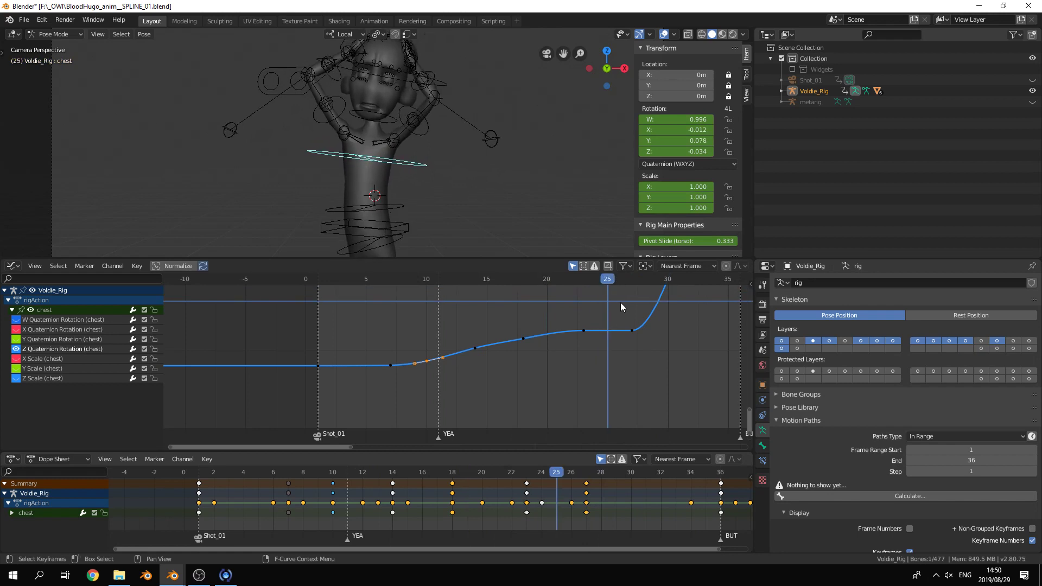
pyautogui.click(637, 337)
pyautogui.press('Home')
pyautogui.scroll(3, 616, 363)
pyautogui.press('g')
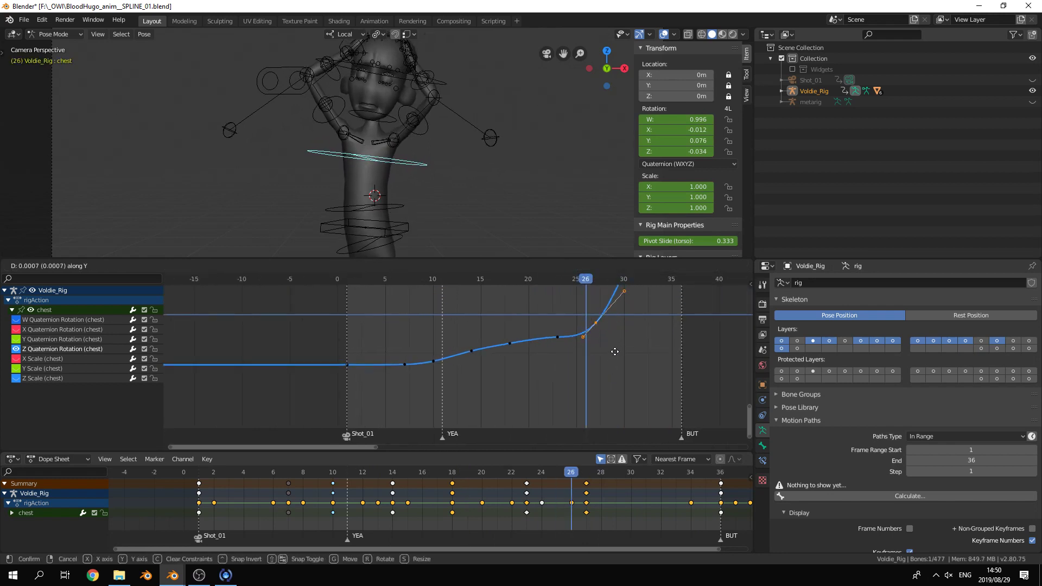
pyautogui.click(616, 351)
# - Lower the chest's Z Quaternion Rotation keyframes at frames 14 and 18 slightly along the Y axis
pyautogui.click(479, 350)
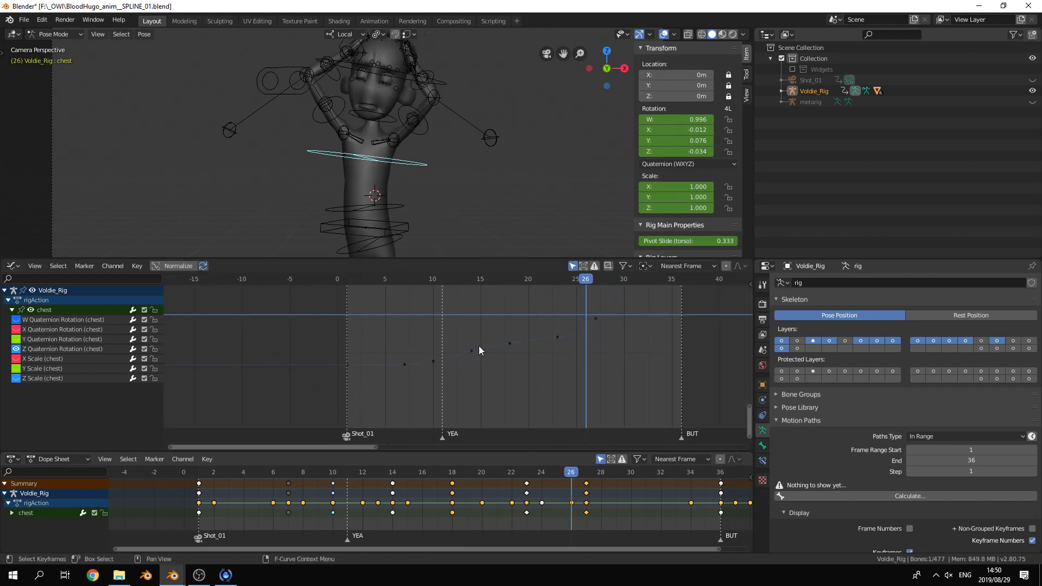
pyautogui.click(475, 278)
pyautogui.click(472, 352)
pyautogui.press('g')
pyautogui.press('y')
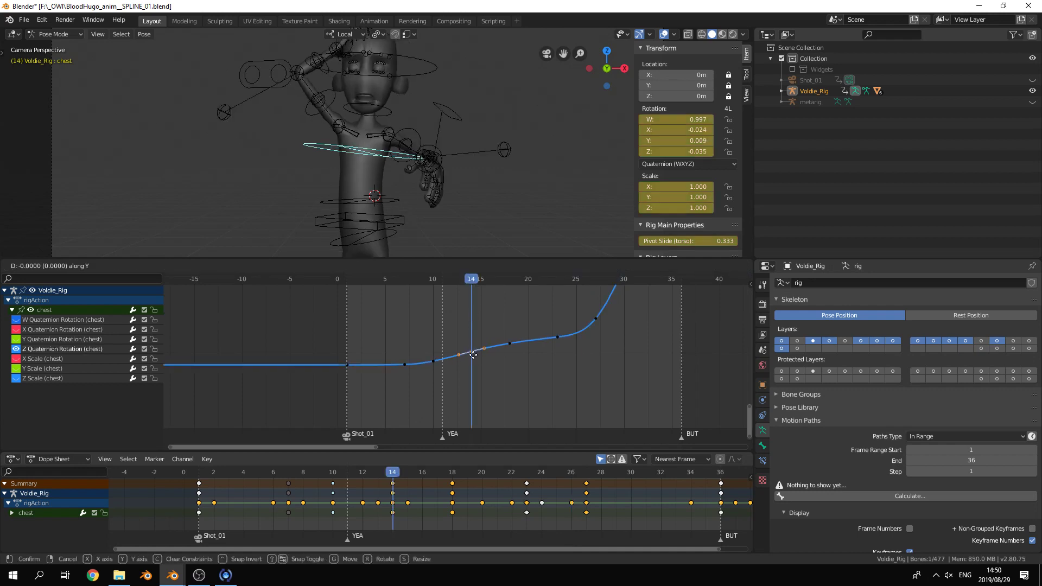
pyautogui.click(473, 357)
pyautogui.click(511, 346)
pyautogui.press('g')
pyautogui.press('y')
pyautogui.click(511, 349)
pyautogui.scroll(-5, 510, 323)
pyautogui.keyDown('ctrl'); pyautogui.moveTo(511, 345); pyautogui.dragTo(541, 350, button='middle'); pyautogui.keyUp('ctrl')
pyautogui.scroll(2, 519, 345)
# - Raise the chest's Z Quaternion Rotation keyframe at frame 27 a little further along the Y axis
pyautogui.click(546, 334)
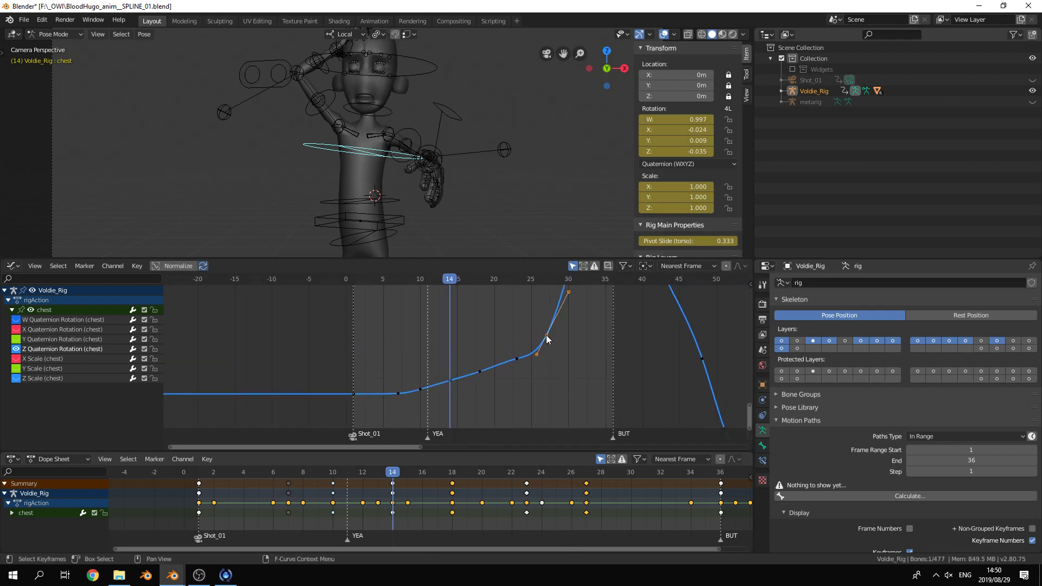
pyautogui.press('g')
pyautogui.press('y')
pyautogui.click(548, 329)
# - Lower the chest's Z Quaternion Rotation keyframes at frames 14 and 18 a little more to form a smooth ramp up to frame 27
pyautogui.click(451, 383)
pyautogui.press('g')
pyautogui.press('y')
pyautogui.click(450, 384)
pyautogui.click(482, 374)
pyautogui.press('g')
pyautogui.press('y')
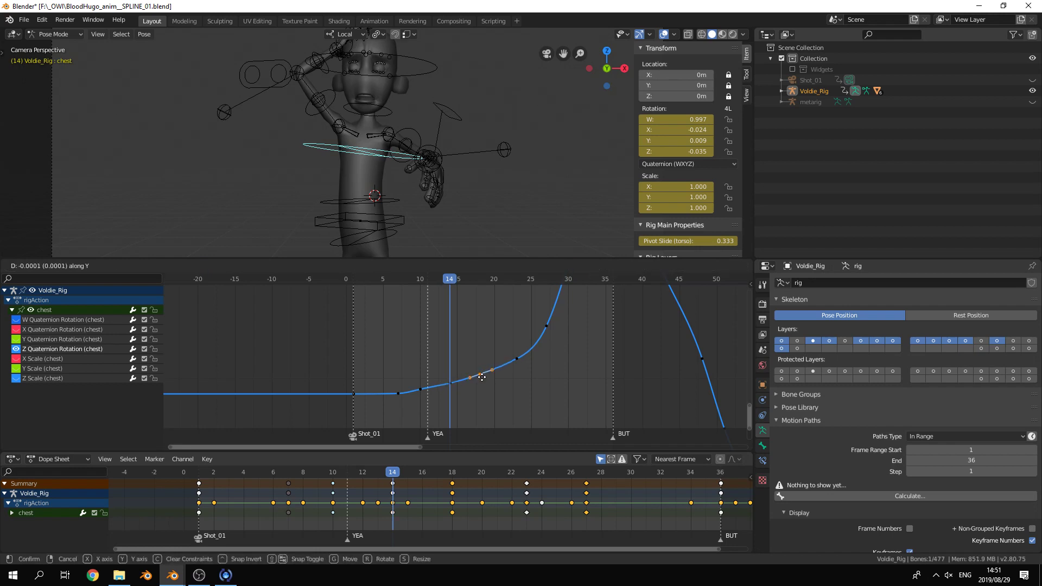
pyautogui.click(483, 380)
# - Fine-tune the height of the chest's Z Quaternion Rotation keyframe at frame 7 along the Y axis
pyautogui.click(398, 393)
pyautogui.press('g')
pyautogui.press('y')
pyautogui.click(417, 372)
pyautogui.press('g')
pyautogui.press('y')
pyautogui.click(415, 374)
# - Play the animation from the first frame to review the chest motion and inspect the whole Z Quaternion Rotation curve
pyautogui.click(435, 279)
pyautogui.hotkey('shift', 'Left')
pyautogui.press('space')
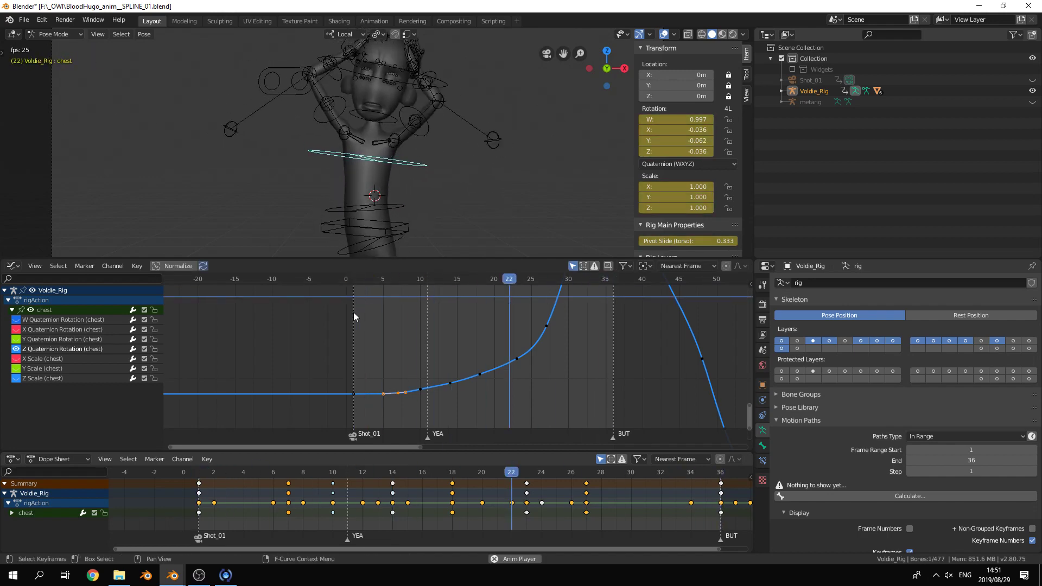
pyautogui.press('space')
pyautogui.press('Home')
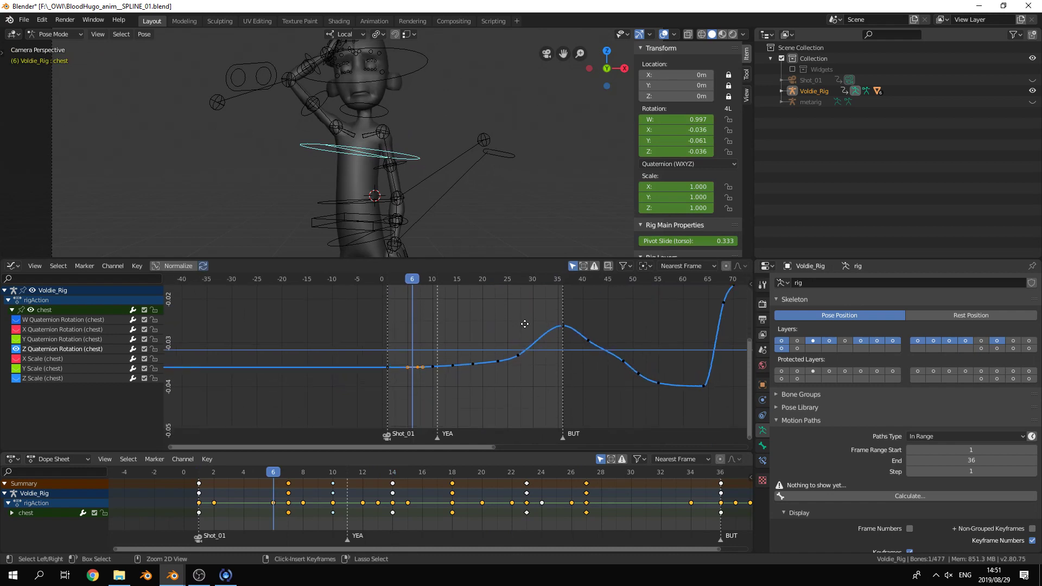
# - Hide the chest's Z Quaternion Rotation curve, show its W Quaternion Rotation curve instead and examine the whole curve
pyautogui.click(16, 350)
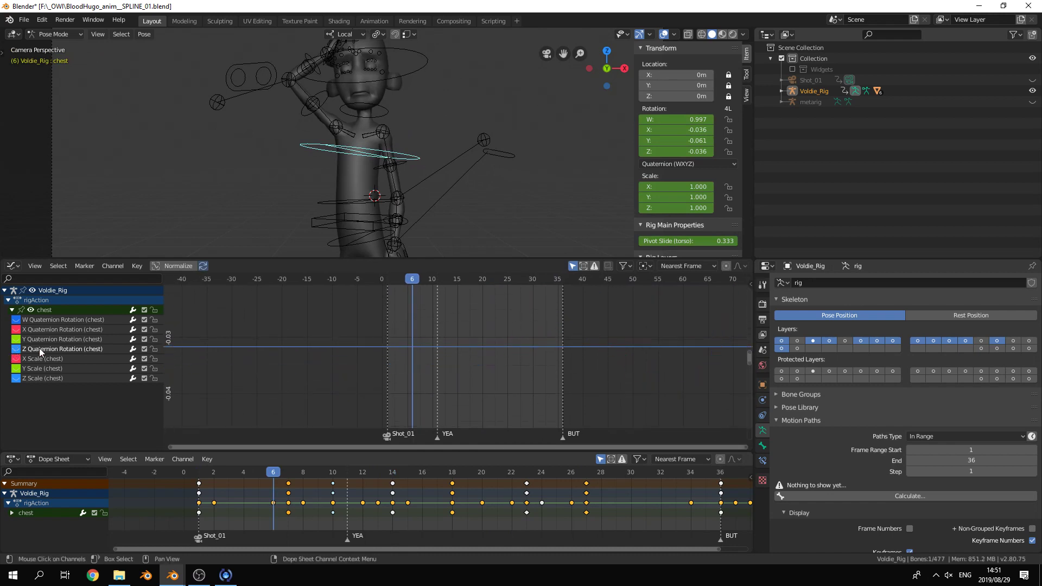
pyautogui.click(46, 322)
pyautogui.click(16, 320)
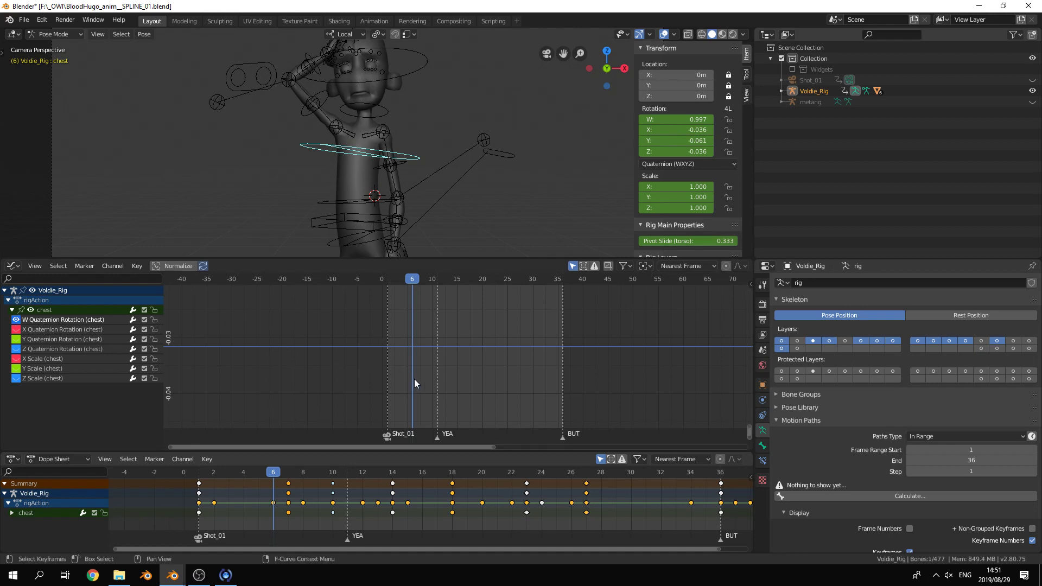
pyautogui.keyDown('ctrl'); pyautogui.moveTo(384, 358); pyautogui.dragTo(429, 421, button='middle'); pyautogui.keyUp('ctrl')
pyautogui.keyDown('ctrl'); pyautogui.moveTo(436, 380); pyautogui.dragTo(432, 350, button='middle'); pyautogui.keyUp('ctrl')
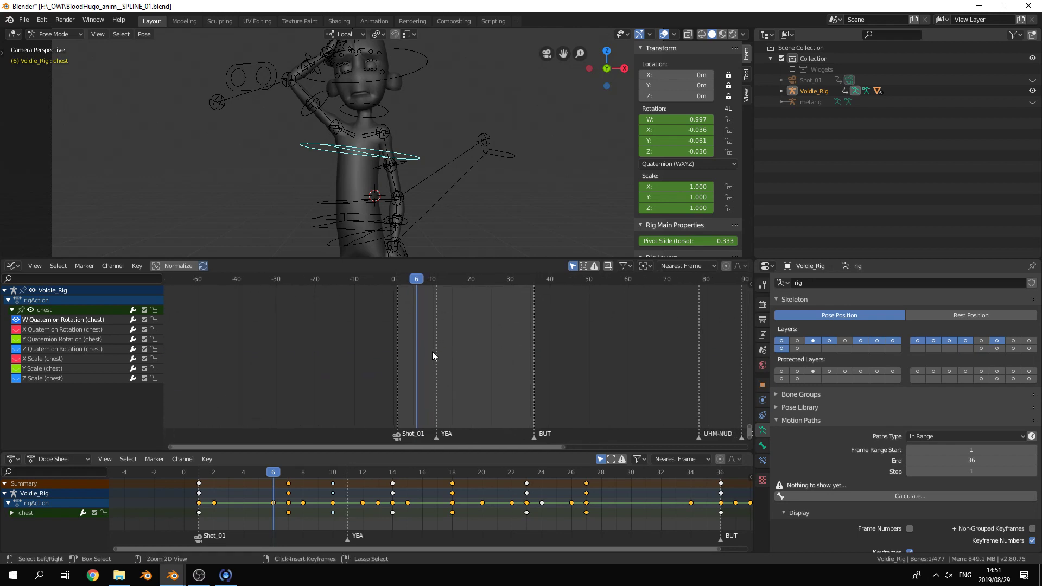
pyautogui.press('Home')
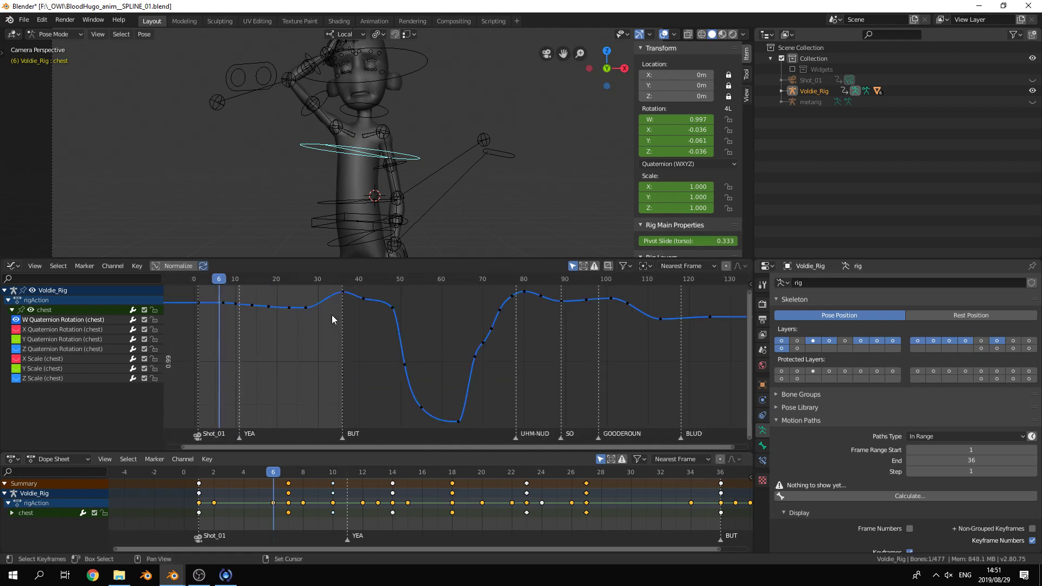
pyautogui.moveTo(284, 320); pyautogui.dragTo(379, 330, button='middle')
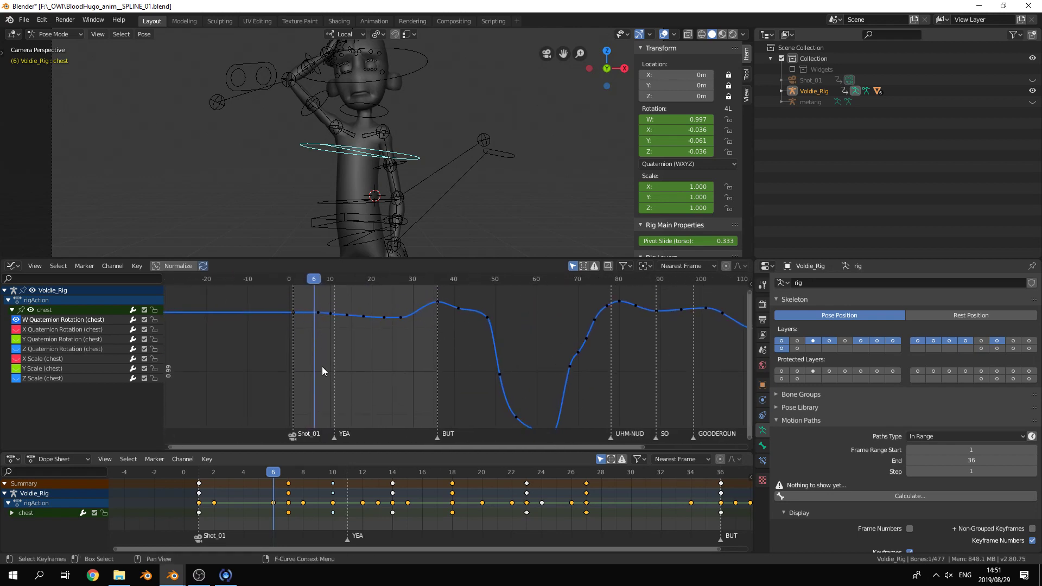
pyautogui.moveTo(323, 371); pyautogui.dragTo(383, 394, button='middle')
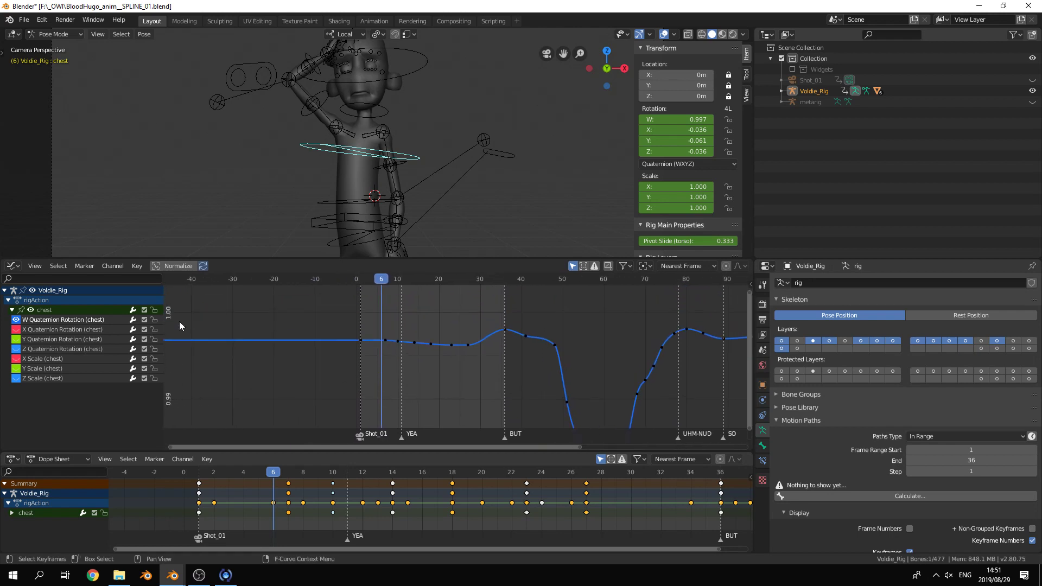
pyautogui.scroll(-2, 516, 326)
pyautogui.moveTo(537, 350); pyautogui.dragTo(498, 323, button='middle')
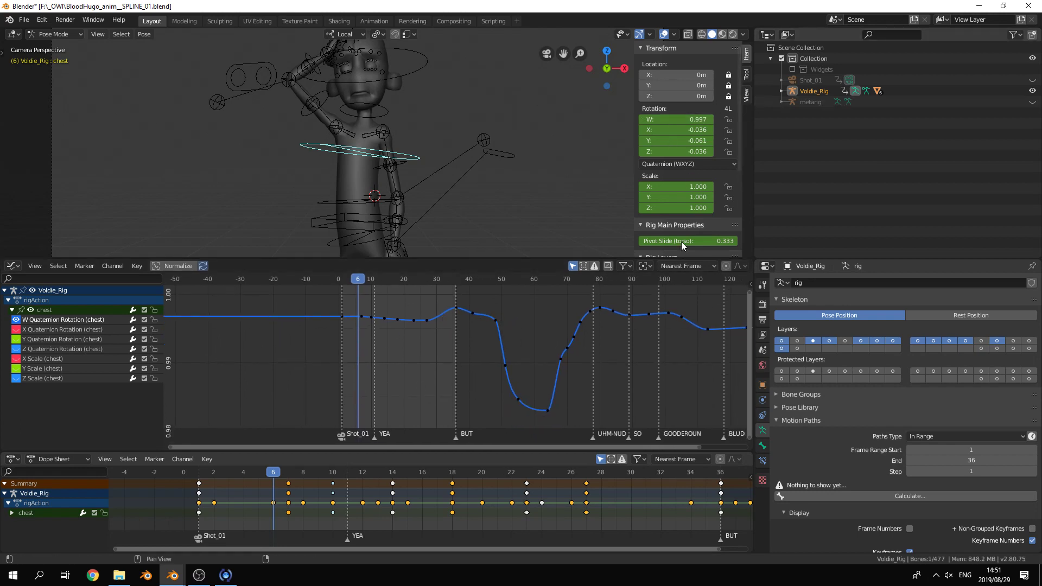
# - Go to frame 27 and nudge the chest's W Quaternion Rotation keyframe there very slightly along the Y axis
pyautogui.moveTo(417, 279); pyautogui.dragTo(422, 298)
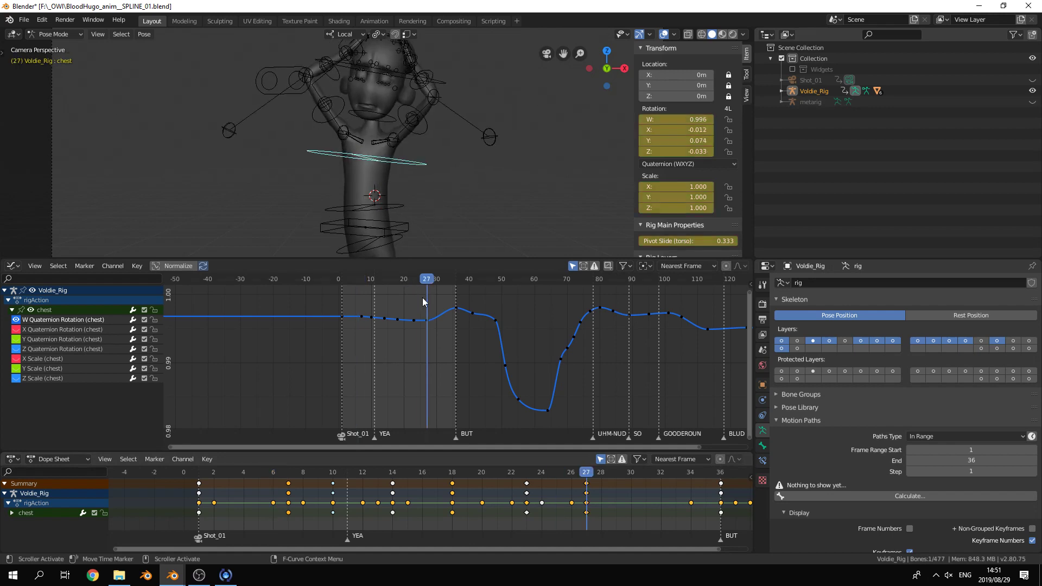
pyautogui.click(427, 321)
pyautogui.press('g')
pyautogui.press('y')
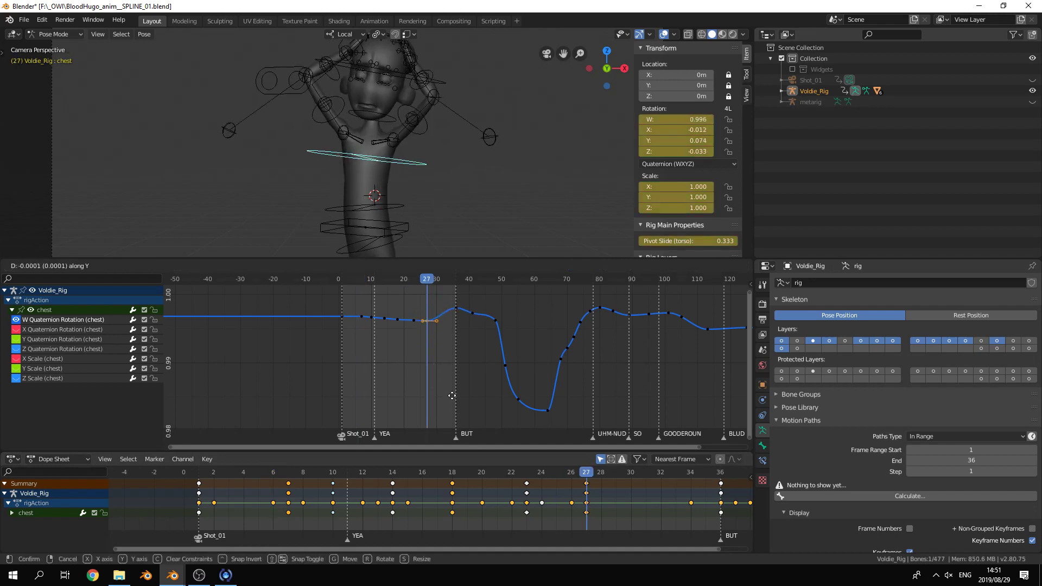
pyautogui.click(487, 385)
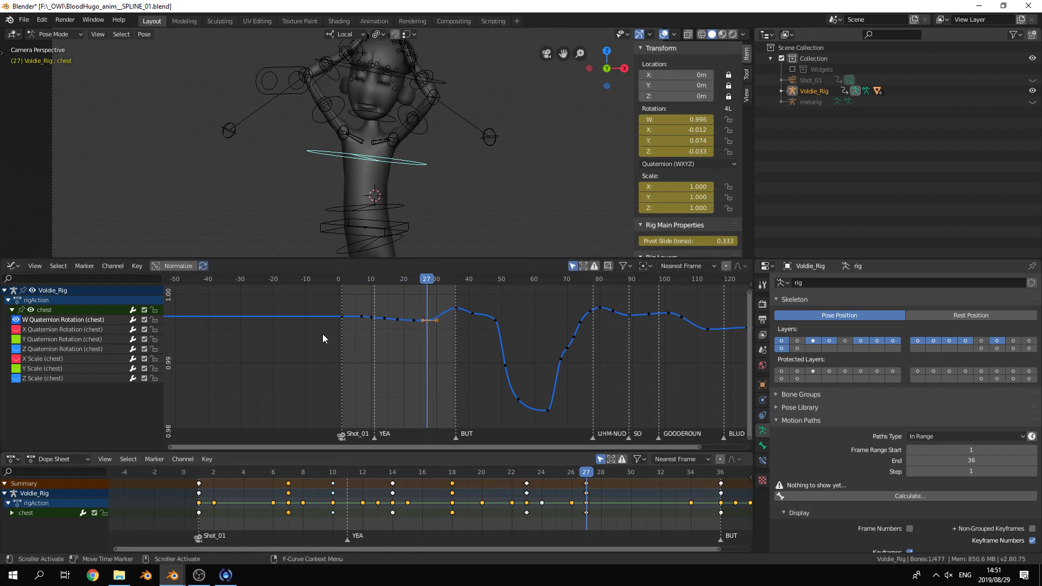
pyautogui.keyDown('ctrl'); pyautogui.moveTo(450, 337); pyautogui.dragTo(491, 404, button='middle'); pyautogui.keyUp('ctrl')
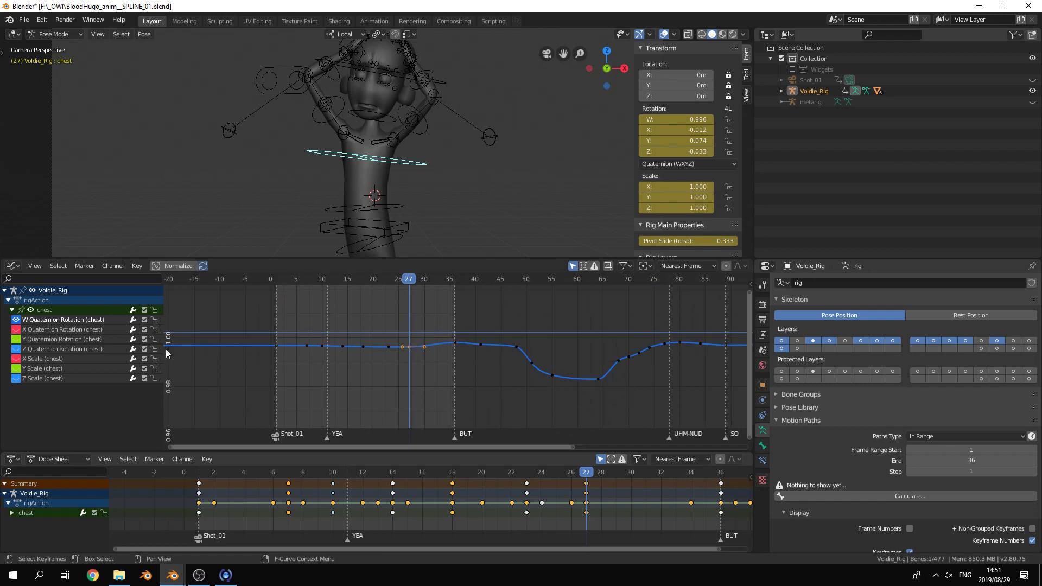
# - Hide the chest's W Quaternion Rotation curve and compare the curves of the neck, head and spine controls, ending on the spine
pyautogui.click(16, 319)
pyautogui.scroll(4, 373, 142)
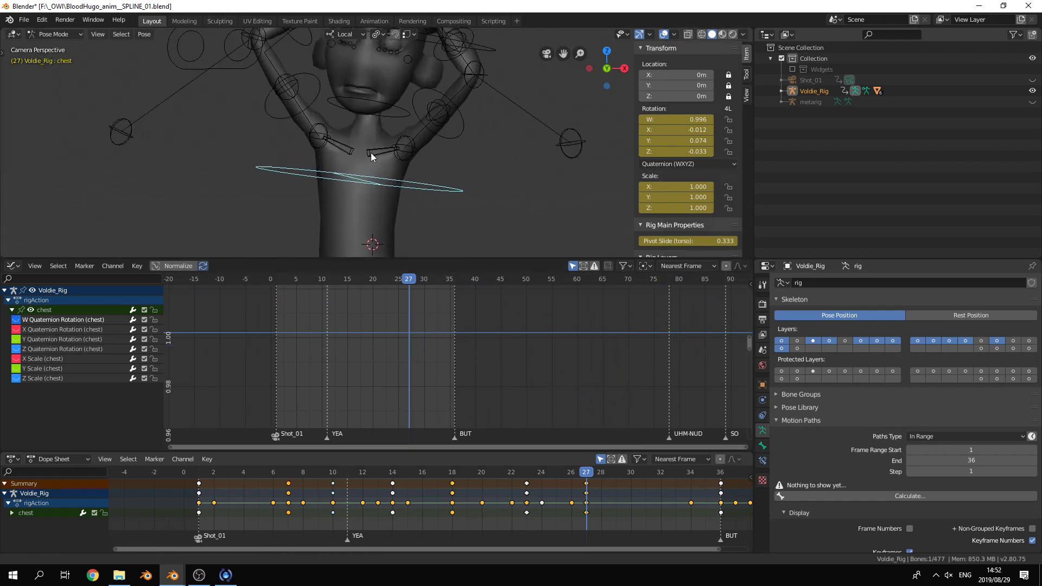
pyautogui.scroll(-4, 369, 160)
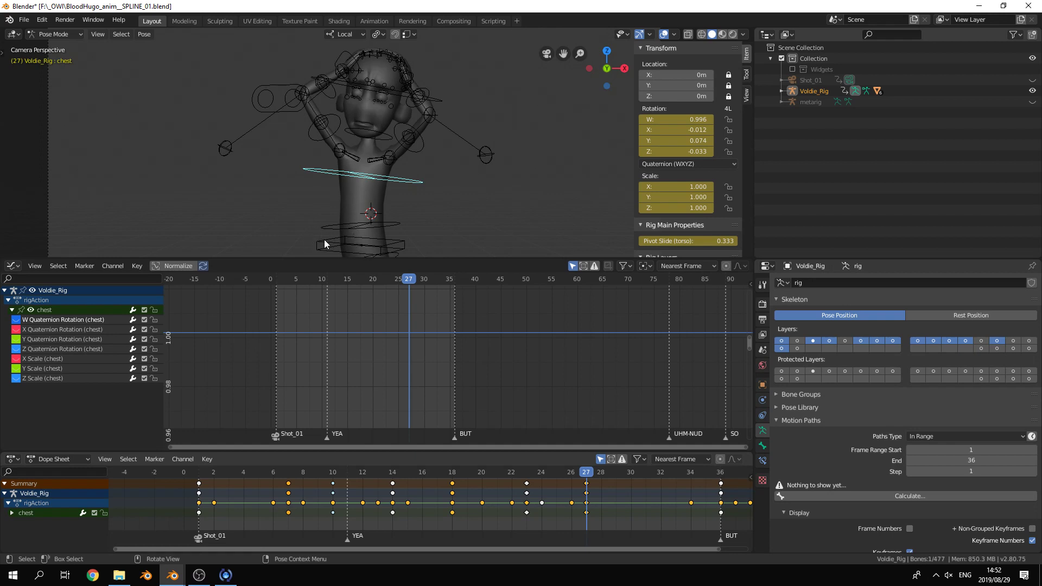
pyautogui.click(394, 181)
pyautogui.click(396, 224)
pyautogui.click(385, 139)
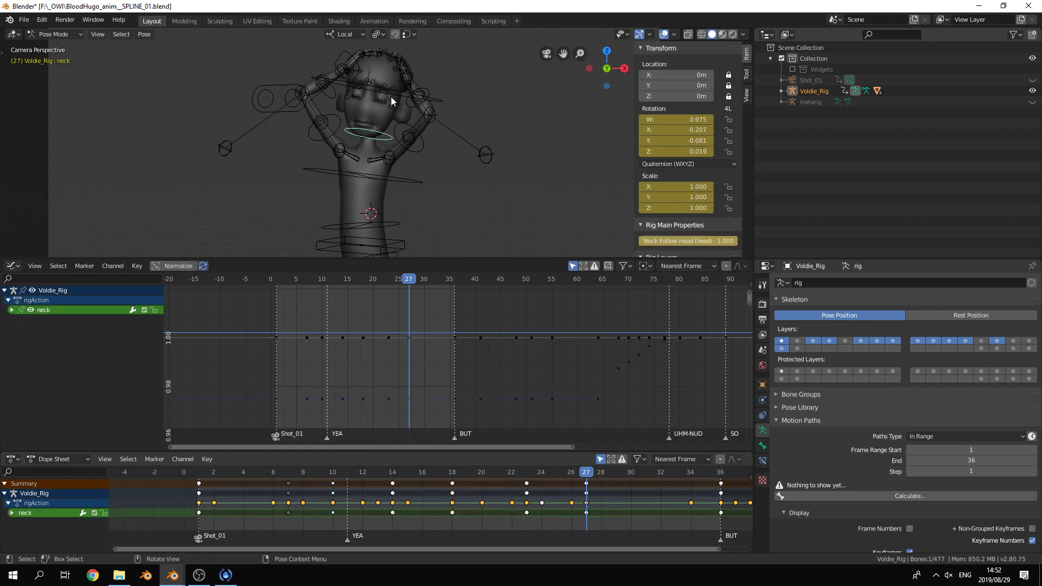
pyautogui.click(403, 96)
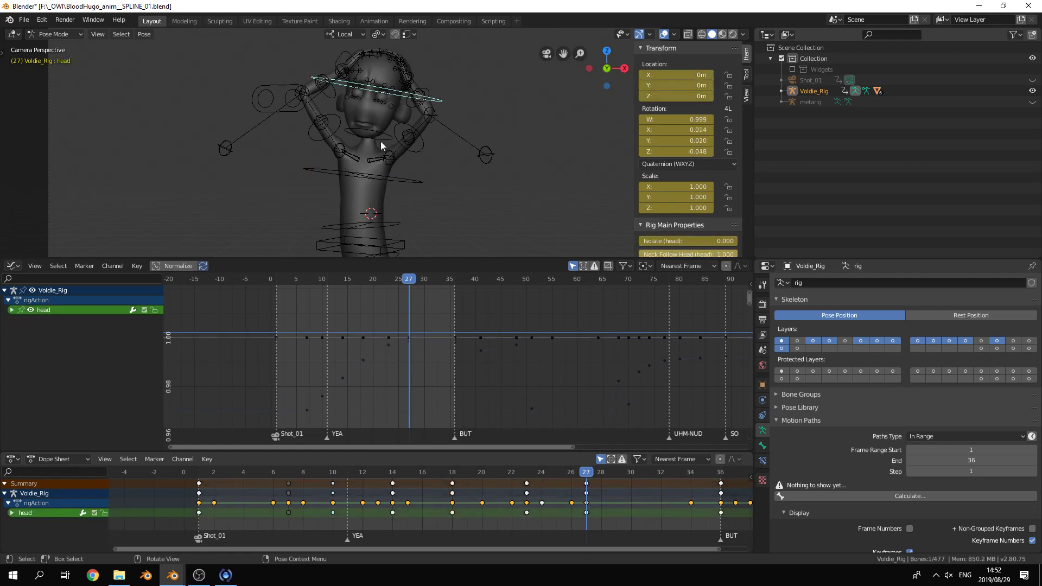
pyautogui.click(390, 226)
pyautogui.press('Home')
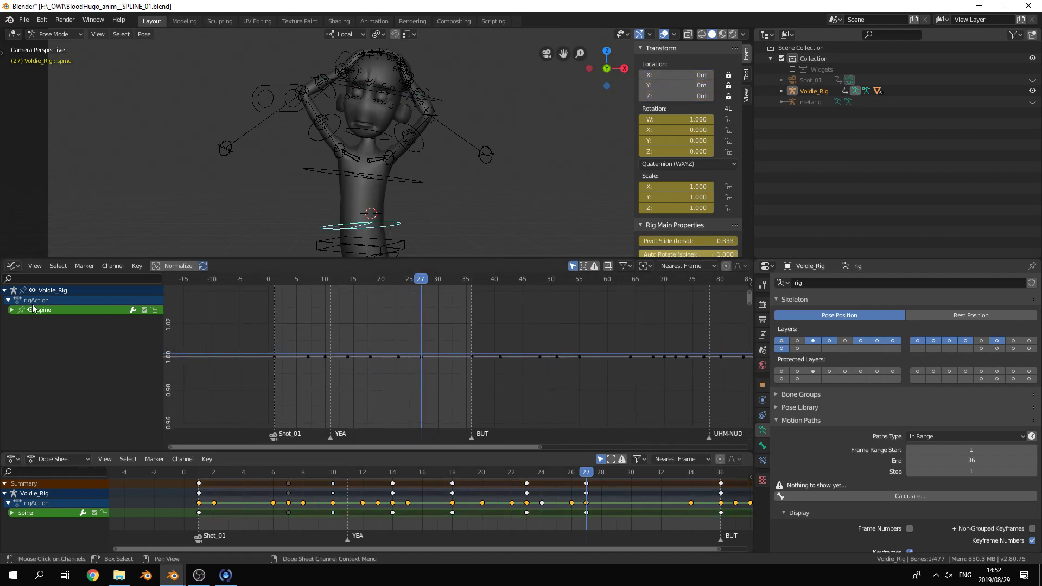
# - Expand the spine control's channels and isolate its X Quaternion Rotation curve to examine it over its full range
pyautogui.click(12, 310)
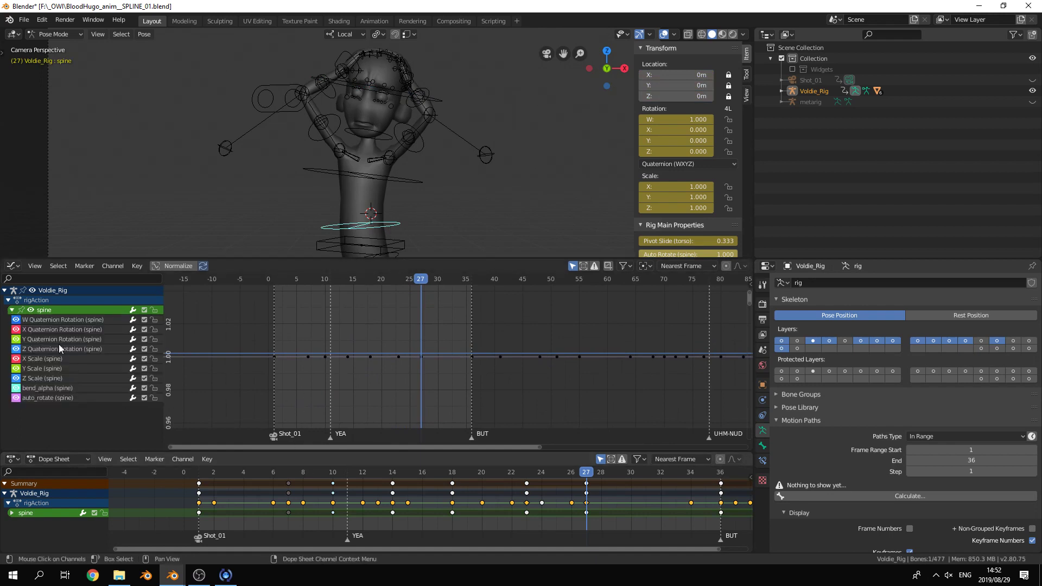
pyautogui.click(30, 310)
pyautogui.click(17, 330)
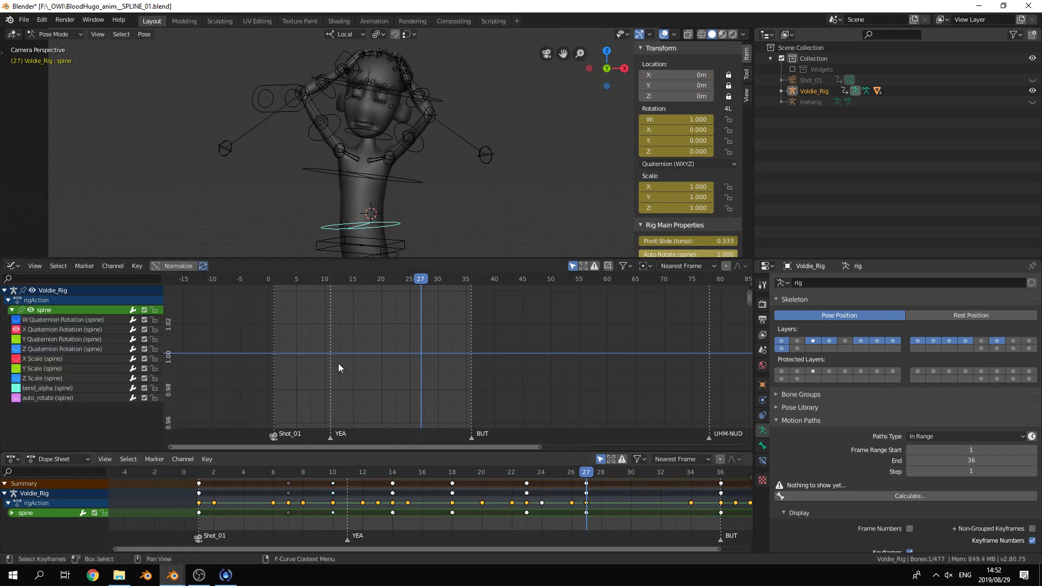
pyautogui.press('Home')
pyautogui.moveTo(339, 363); pyautogui.dragTo(437, 330, button='middle')
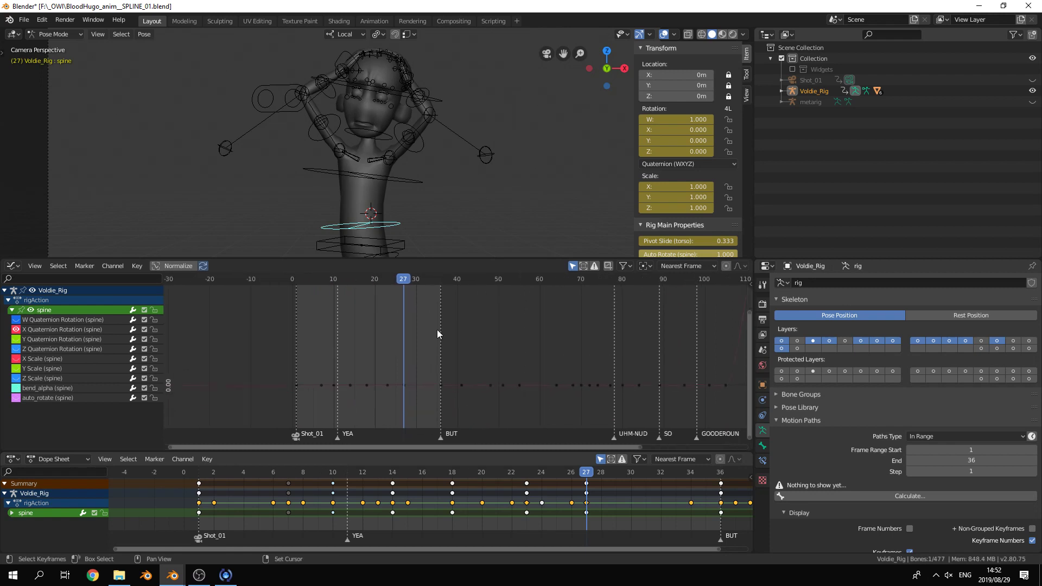
# - Check the spine's Y Quaternion Rotation and X Scale curves, and hide all of the spine's curves
pyautogui.click(17, 329)
pyautogui.click(17, 340)
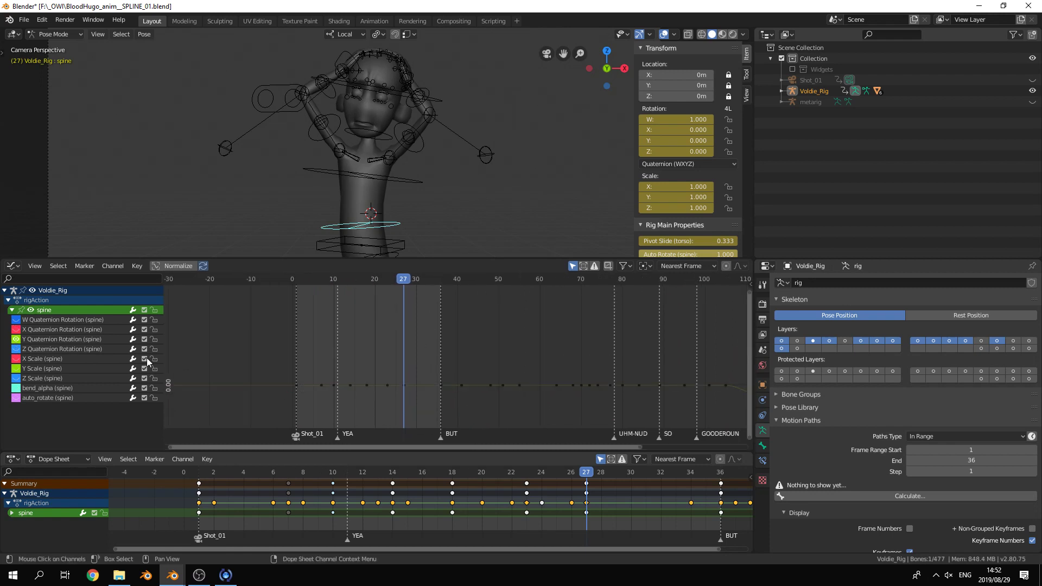
pyautogui.click(17, 340)
pyautogui.click(16, 359)
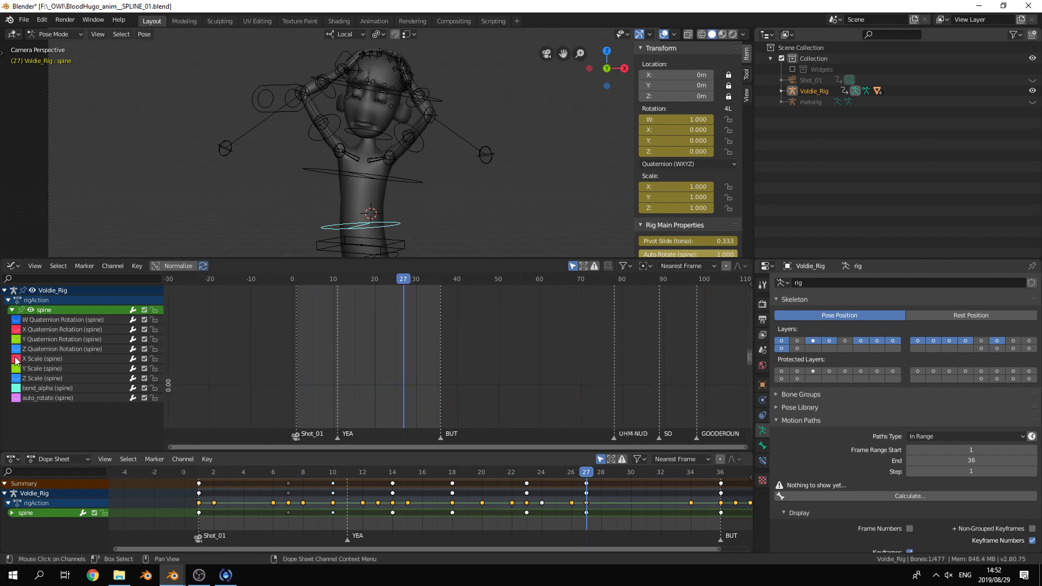
pyautogui.click(16, 358)
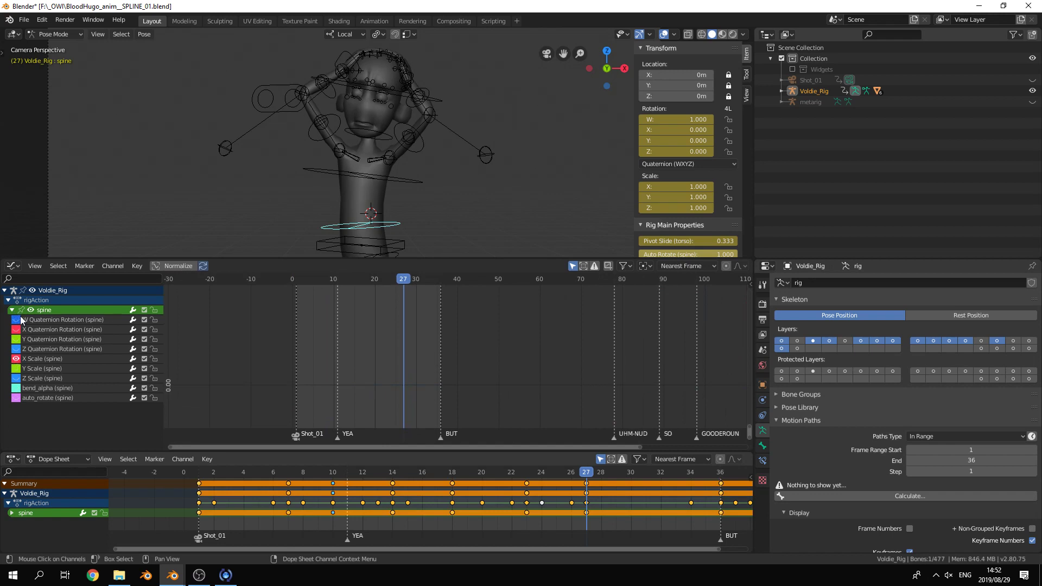
pyautogui.click(13, 311)
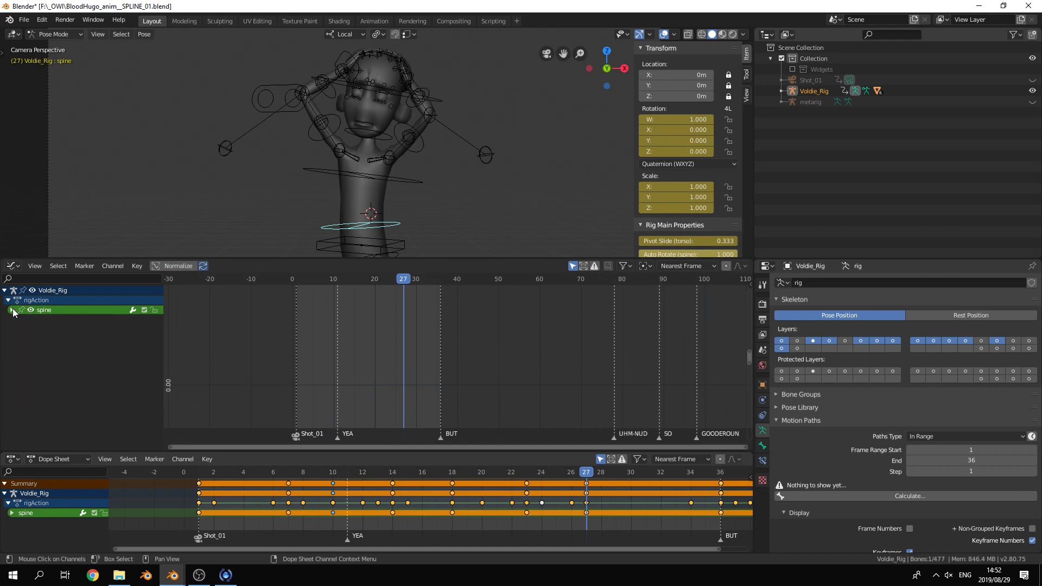
pyautogui.click(31, 310)
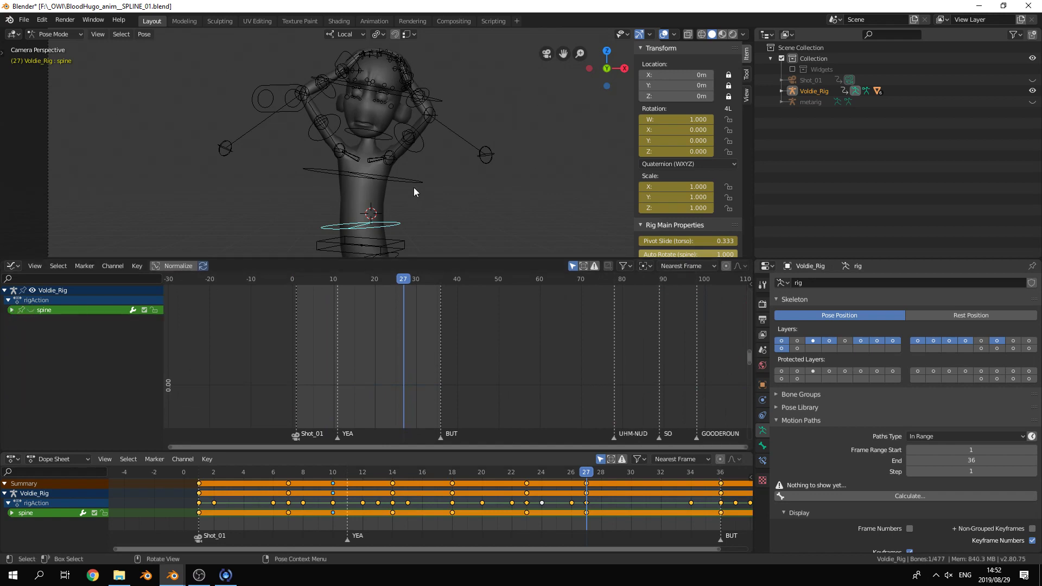
# - Select the neck control and examine its combined curves over the frame range 1 to 36
pyautogui.click(412, 185)
pyautogui.scroll(3, 418, 179)
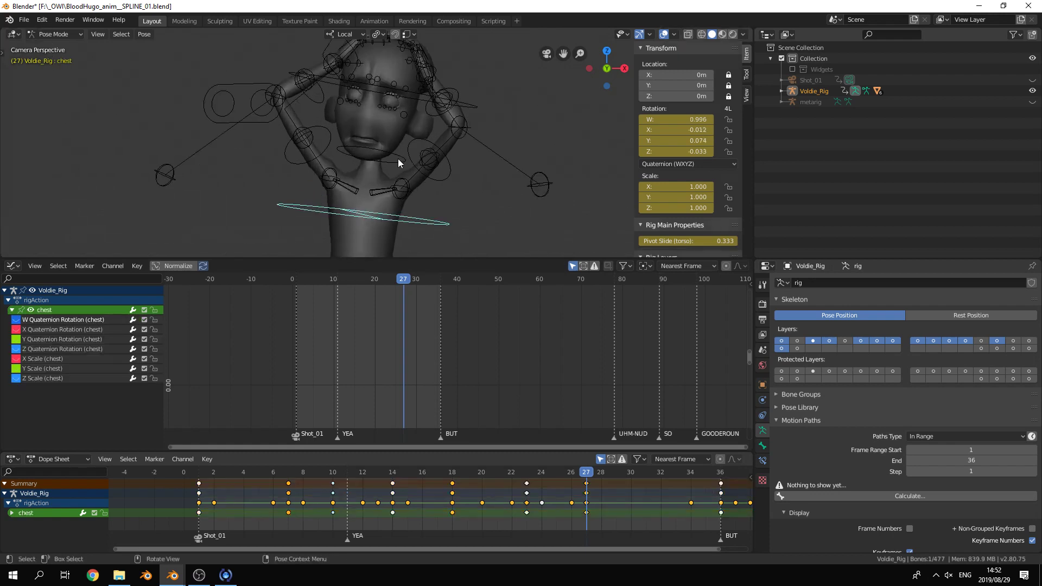
pyautogui.click(399, 161)
pyautogui.keyDown('ctrl'); pyautogui.moveTo(355, 333); pyautogui.dragTo(356, 363, button='middle'); pyautogui.keyUp('ctrl')
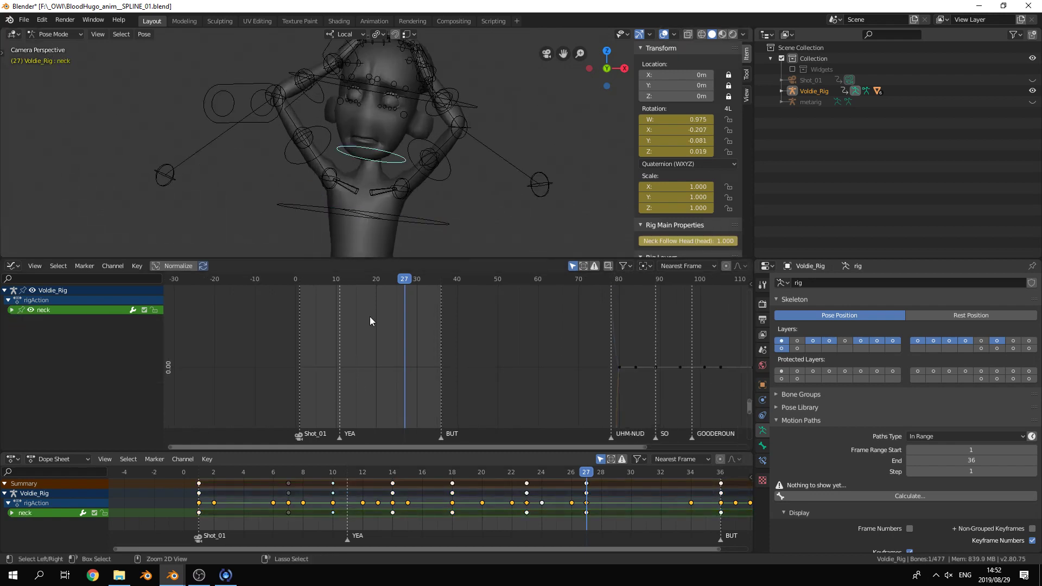
pyautogui.keyDown('ctrl'); pyautogui.moveTo(369, 317); pyautogui.dragTo(397, 348, button='middle'); pyautogui.keyUp('ctrl')
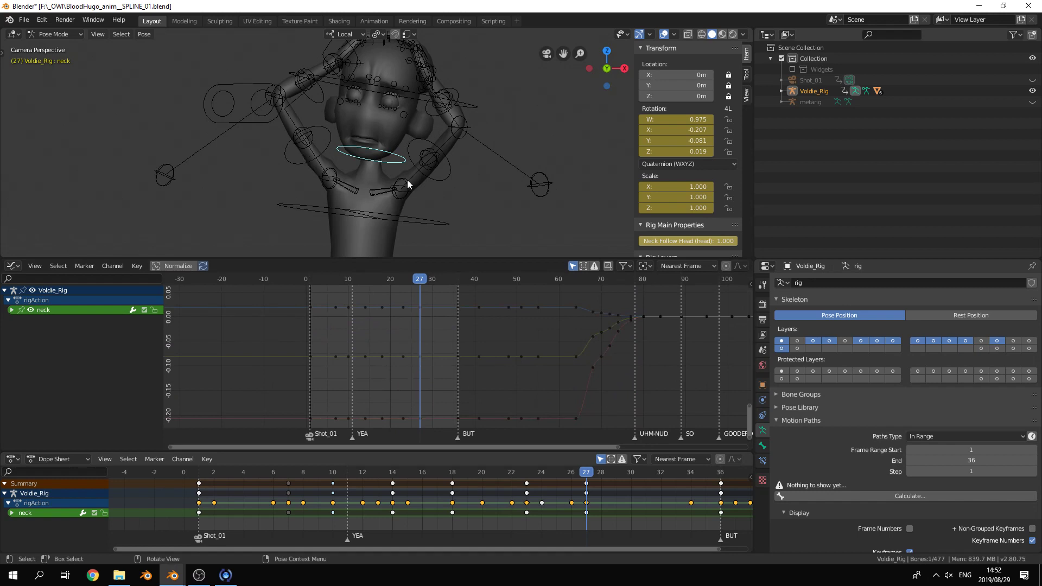
# - Expand the neck's channels and isolate its X Quaternion Rotation curve to inspect frames 1 to 36
pyautogui.click(11, 310)
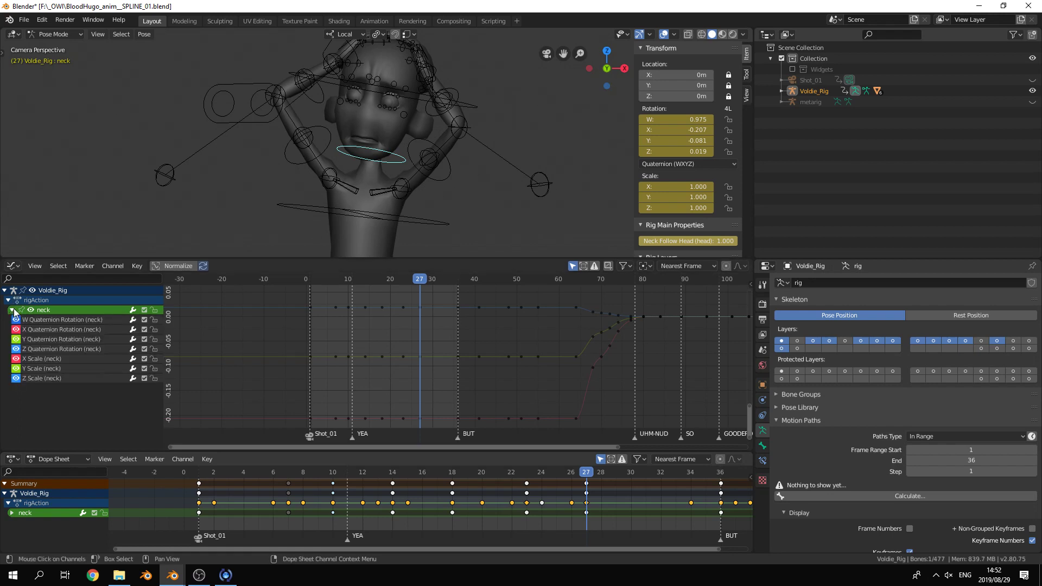
pyautogui.click(38, 329)
pyautogui.hotkey('shift', 'h')
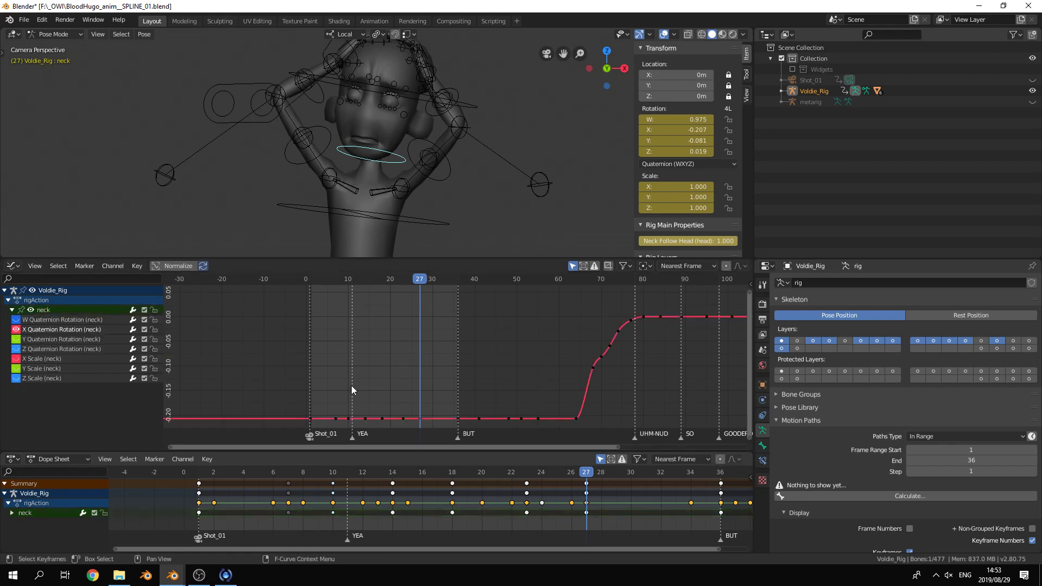
pyautogui.moveTo(396, 386); pyautogui.dragTo(404, 295, button='middle')
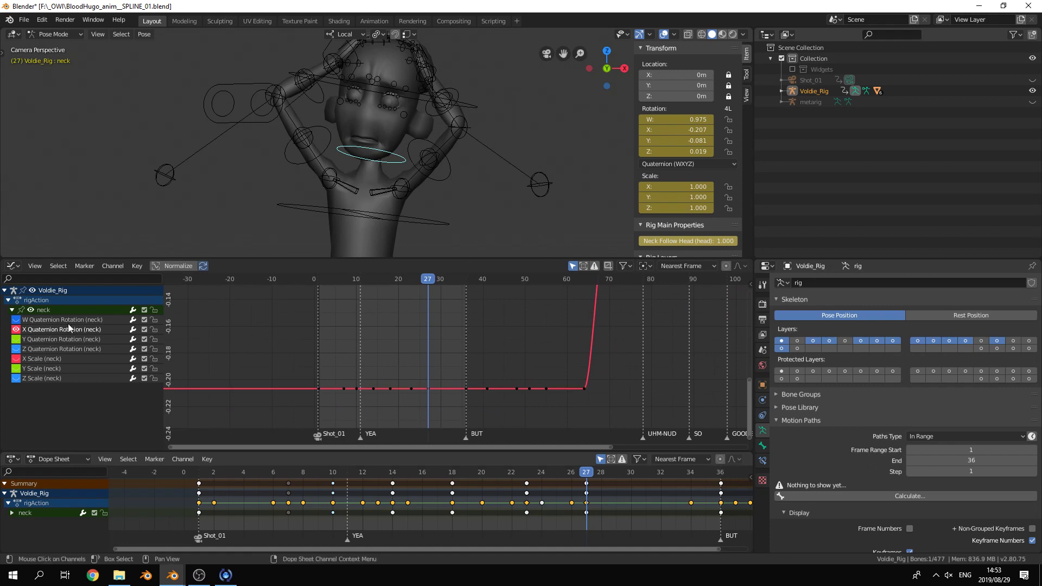
# - Replace the neck's X Quaternion Rotation curve with its Y Quaternion Rotation curve, inspect it, and hide it again
pyautogui.click(15, 329)
pyautogui.click(16, 339)
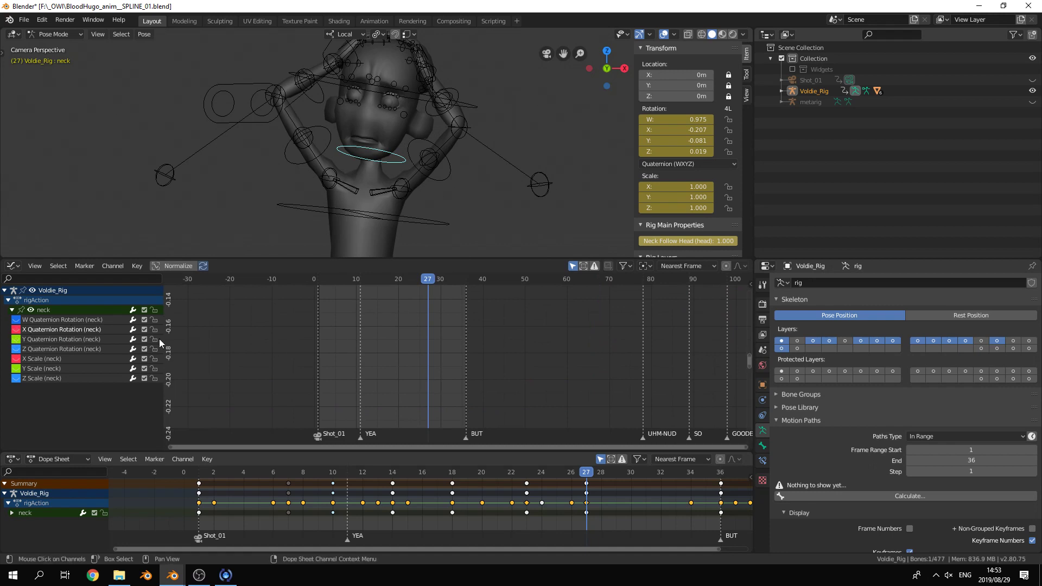
pyautogui.moveTo(401, 388); pyautogui.dragTo(402, 297, button='middle')
pyautogui.moveTo(378, 418); pyautogui.dragTo(392, 347, button='middle')
pyautogui.press('Home')
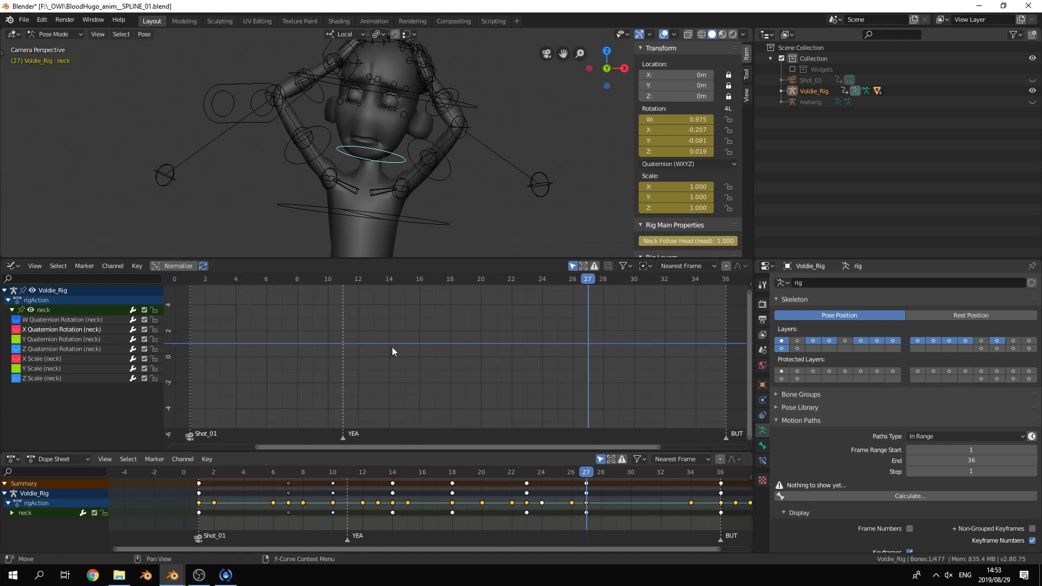
pyautogui.click(15, 331)
pyautogui.click(16, 339)
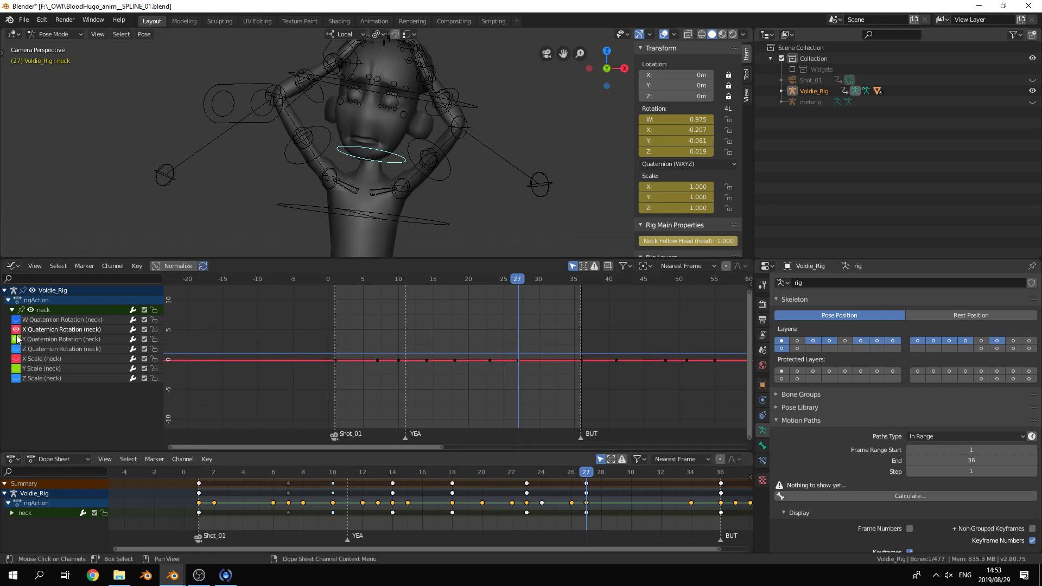
pyautogui.click(16, 330)
pyautogui.press('Home')
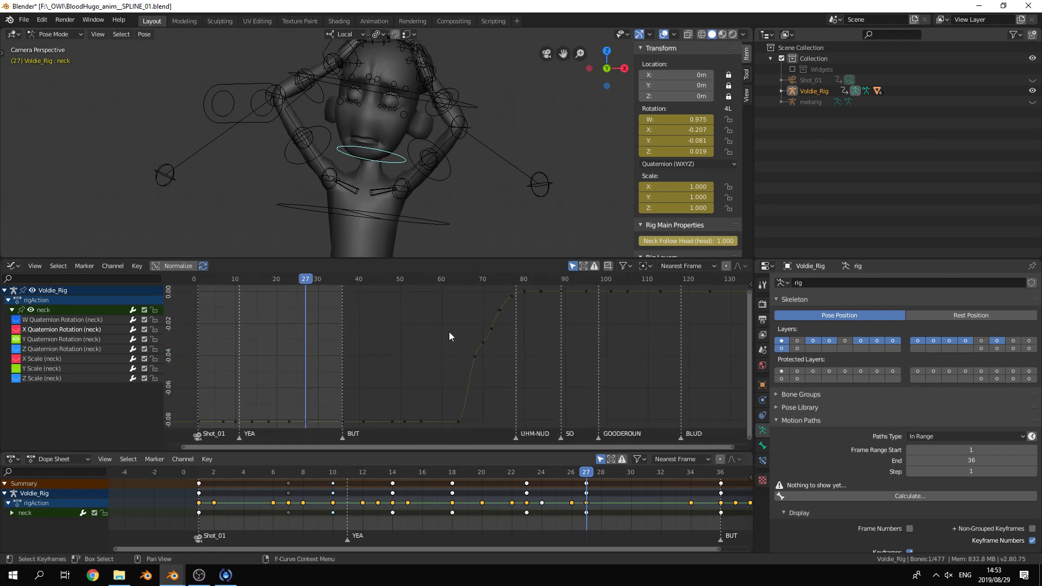
pyautogui.moveTo(325, 335); pyautogui.dragTo(640, 329, button='middle')
pyautogui.click(15, 338)
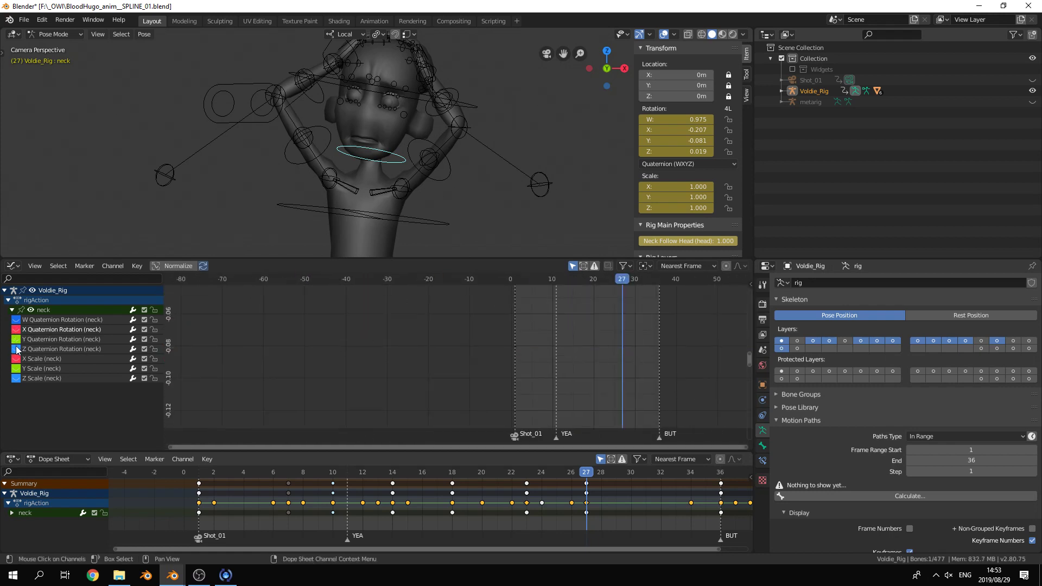
# - Show the neck's Z Quaternion Rotation curve, inspect it over frames 1 to 36, and hide it again
pyautogui.click(16, 349)
pyautogui.scroll(-4, 397, 369)
pyautogui.moveTo(470, 397); pyautogui.dragTo(386, 217, button='middle')
pyautogui.scroll(-1, 396, 545)
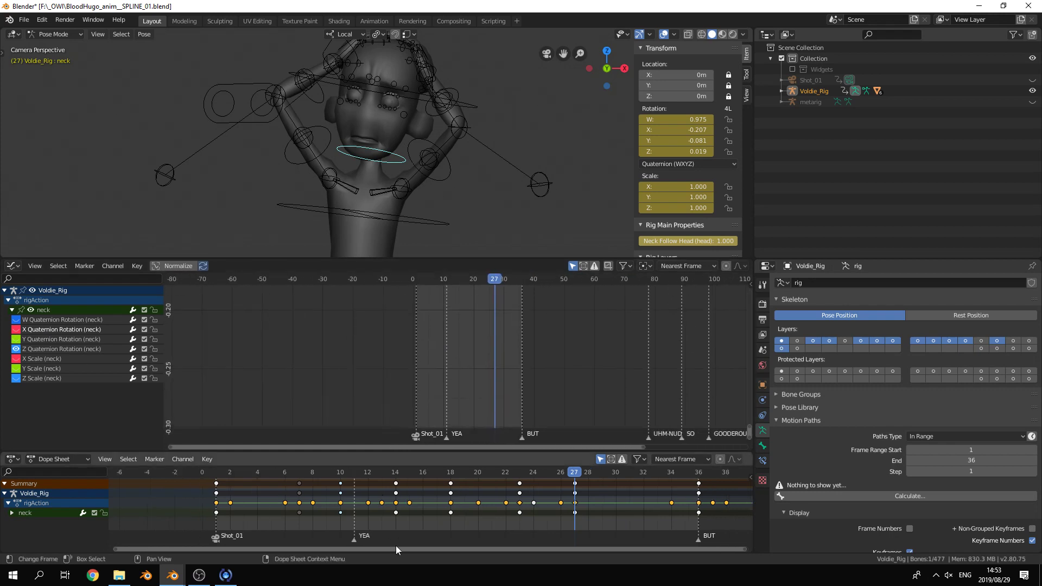
pyautogui.press('Home')
pyautogui.press('Home')
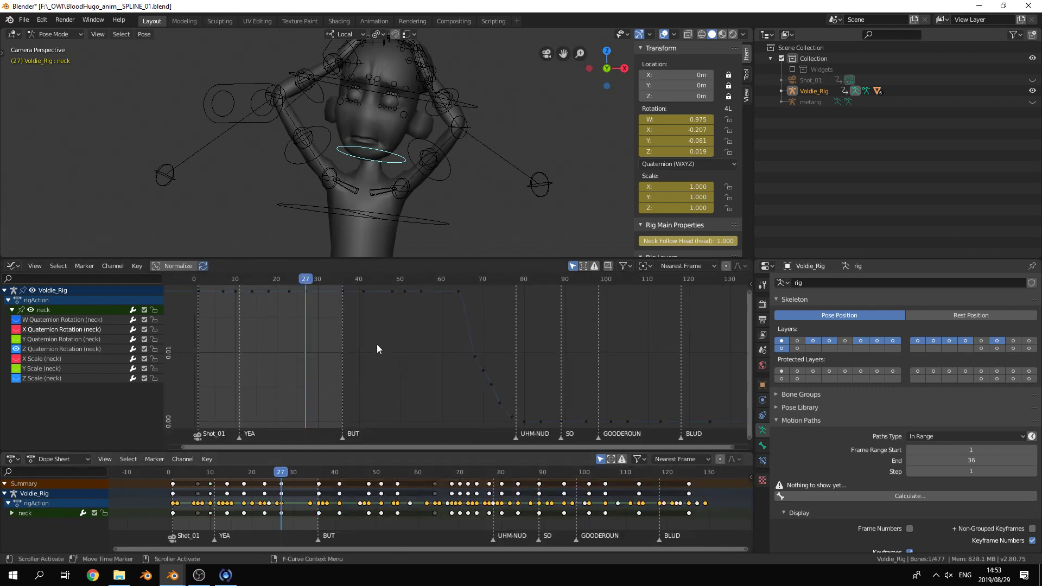
pyautogui.moveTo(321, 348); pyautogui.dragTo(429, 383, button='middle')
pyautogui.scroll(1, 429, 382)
pyautogui.keyDown('ctrl'); pyautogui.moveTo(367, 352); pyautogui.dragTo(383, 366, button='middle'); pyautogui.keyUp('ctrl')
pyautogui.click(13, 349)
# - Select the head control, expand its channels, and try moving the control in the viewport
pyautogui.keyDown('shift'); pyautogui.moveTo(458, 79); pyautogui.dragTo(453, 126, button='middle'); pyautogui.keyUp('shift')
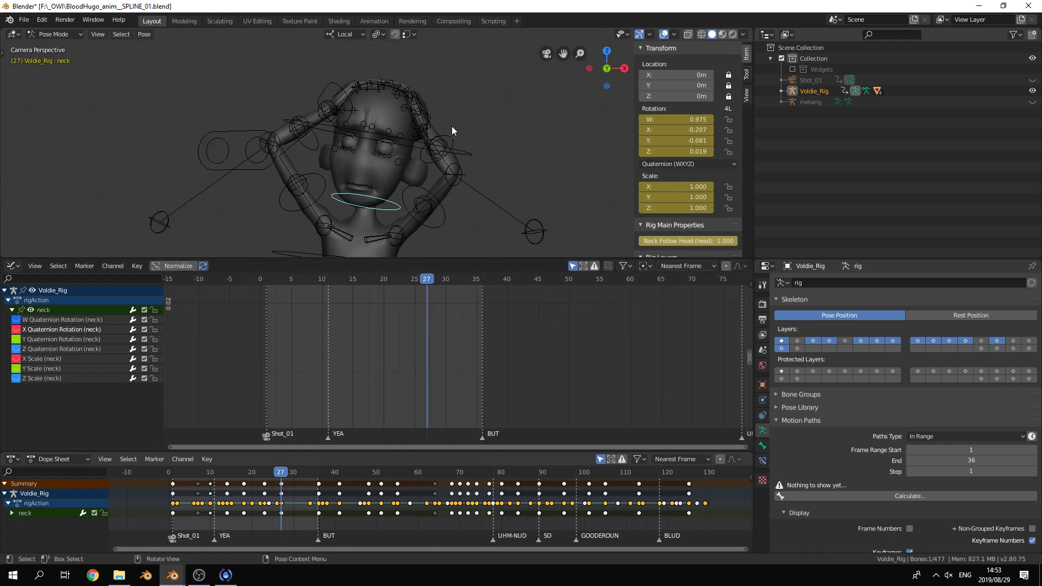
pyautogui.click(464, 154)
pyautogui.press('Home')
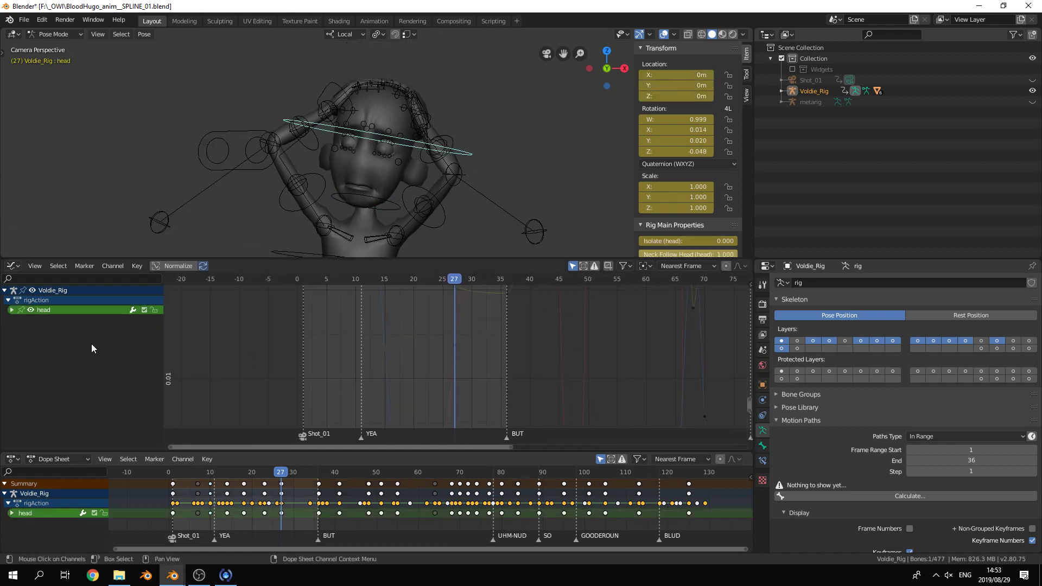
pyautogui.click(11, 310)
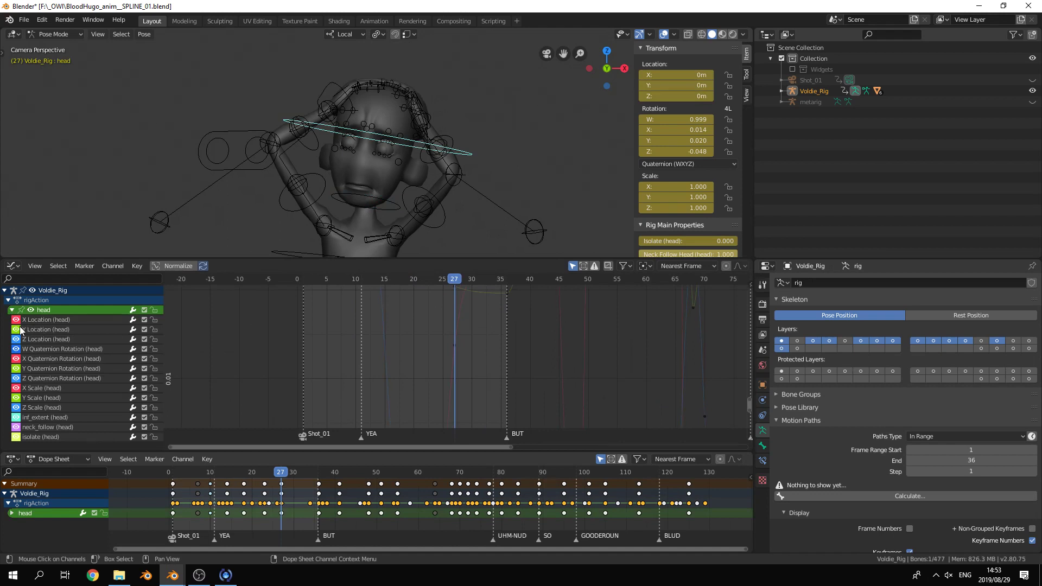
pyautogui.press('g')
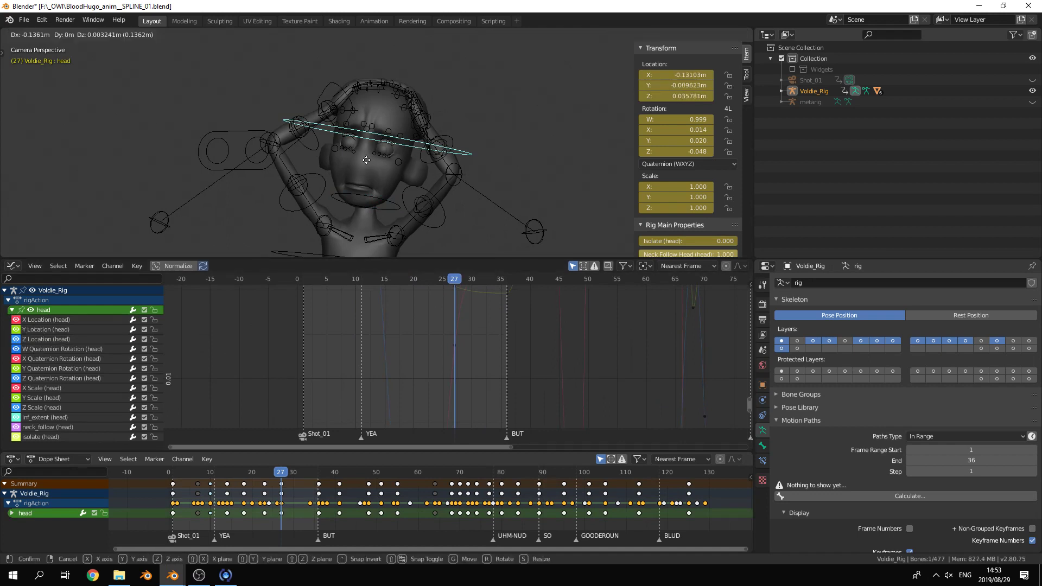
pyautogui.press('Escape')
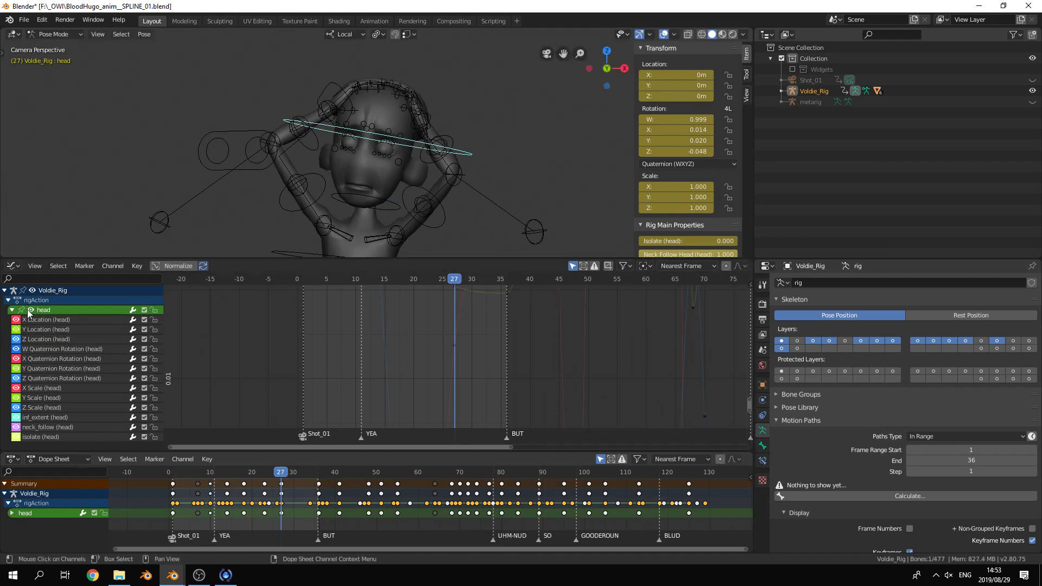
# - Isolate the head's X Quaternion Rotation curve and frame it around frames 1 to 36
pyautogui.moveTo(16, 320); pyautogui.dragTo(20, 340)
pyautogui.click(47, 359)
pyautogui.hotkey('shift', 'h')
pyautogui.press('Home')
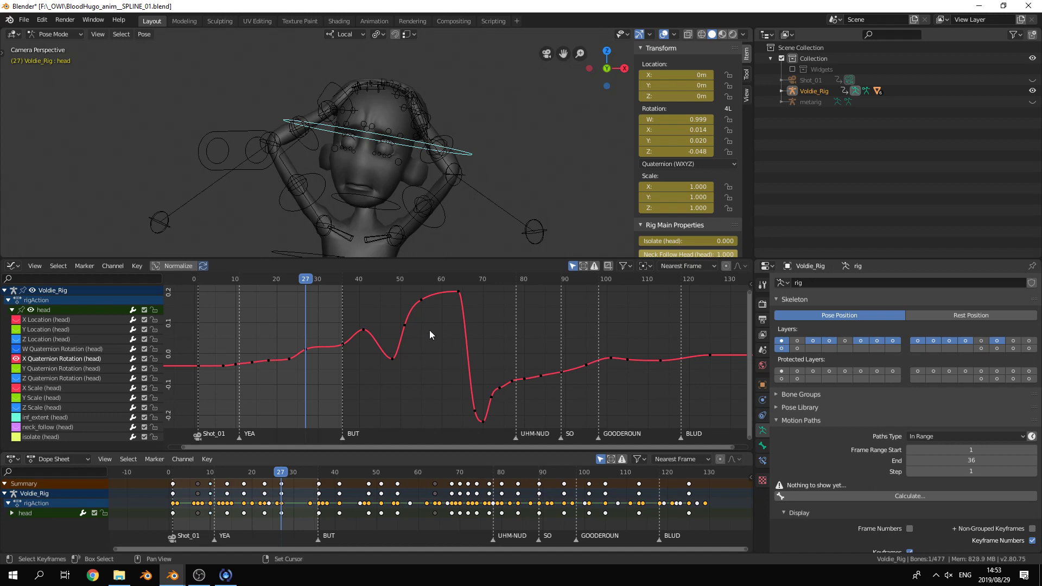
pyautogui.keyDown('ctrl'); pyautogui.moveTo(429, 330); pyautogui.dragTo(519, 329, button='middle'); pyautogui.keyUp('ctrl')
pyautogui.moveTo(516, 330); pyautogui.dragTo(460, 373, button='middle')
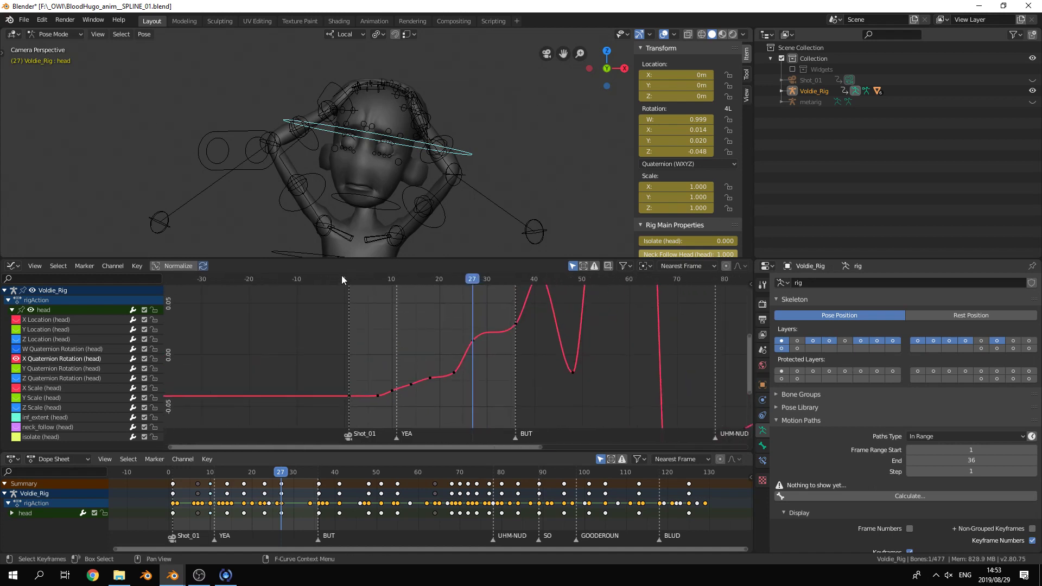
# - Scrub the shot against the head's X Quaternion Rotation curve and stop at frame 18
pyautogui.scroll(6, 407, 366)
pyautogui.moveTo(363, 333); pyautogui.dragTo(470, 333, button='middle')
pyautogui.moveTo(254, 278); pyautogui.dragTo(478, 315)
pyautogui.moveTo(404, 321); pyautogui.dragTo(424, 309)
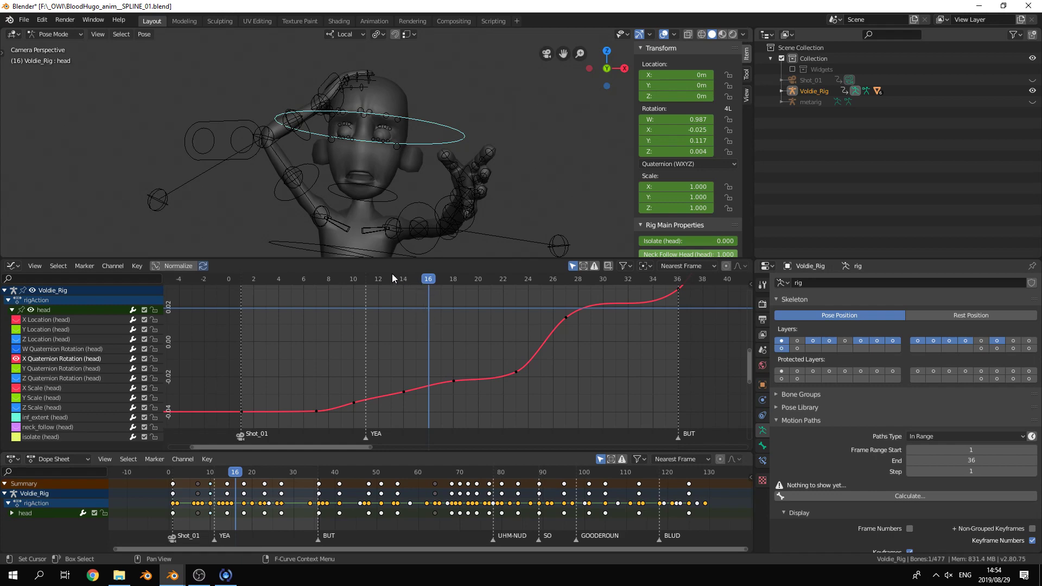
pyautogui.moveTo(392, 273); pyautogui.dragTo(453, 289)
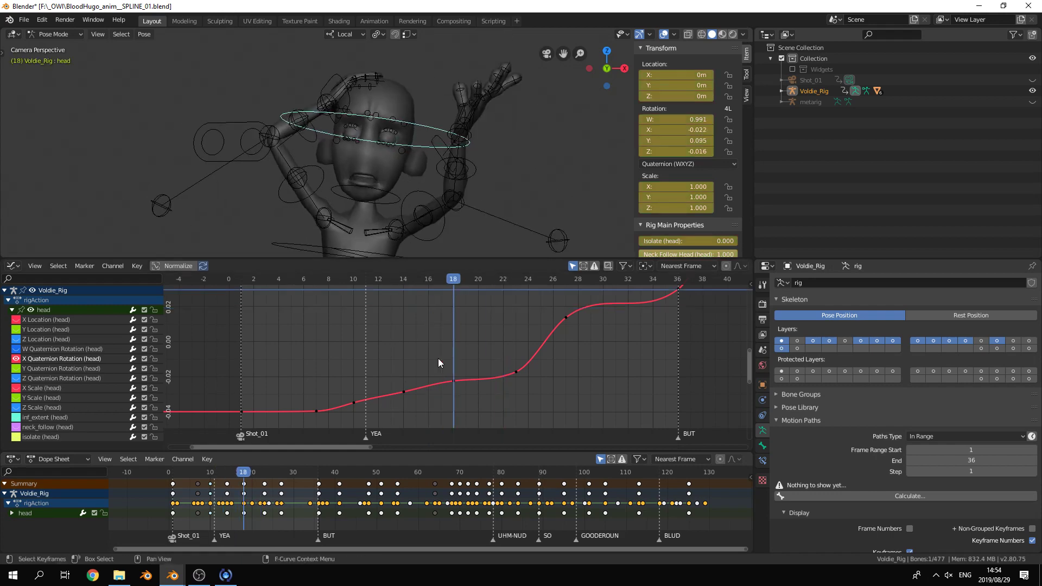
# - Try raising the frame 18 key of the head's X Quaternion Rotation curve to test its effect
pyautogui.click(453, 385)
pyautogui.press('g')
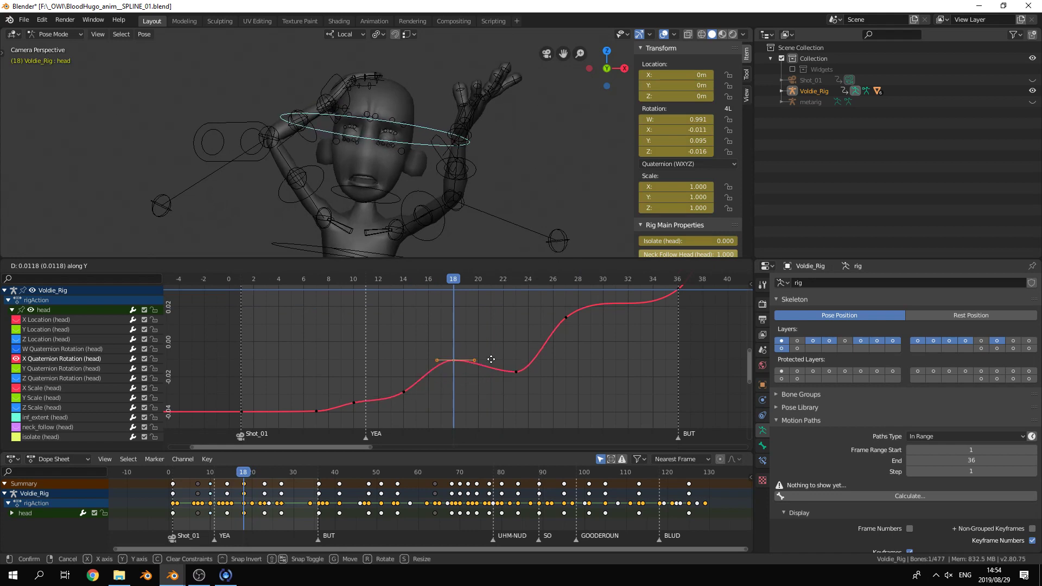
pyautogui.rightClick(486, 354)
pyautogui.press('g')
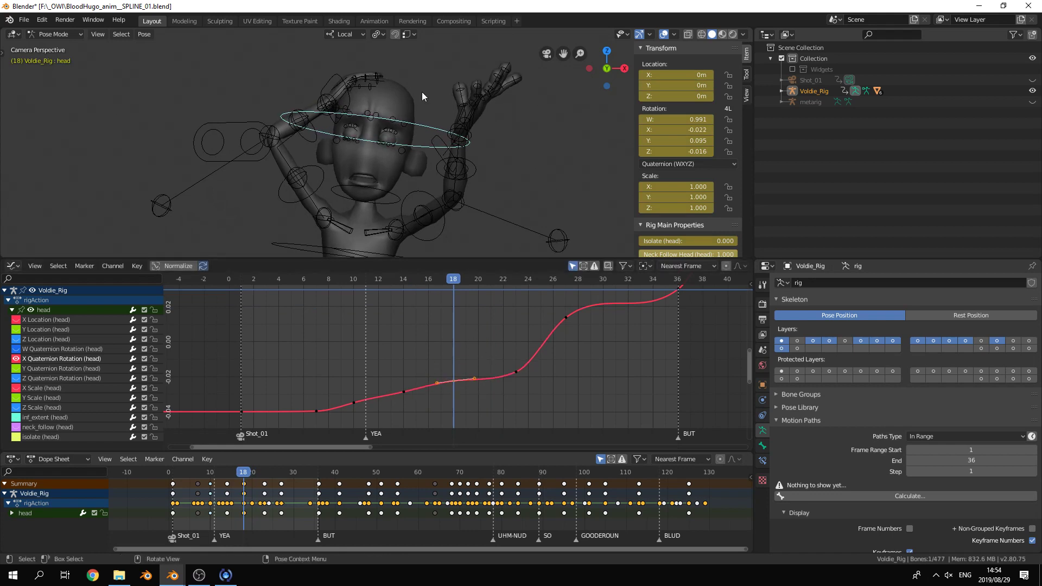
pyautogui.press('y')
pyautogui.rightClick(474, 349)
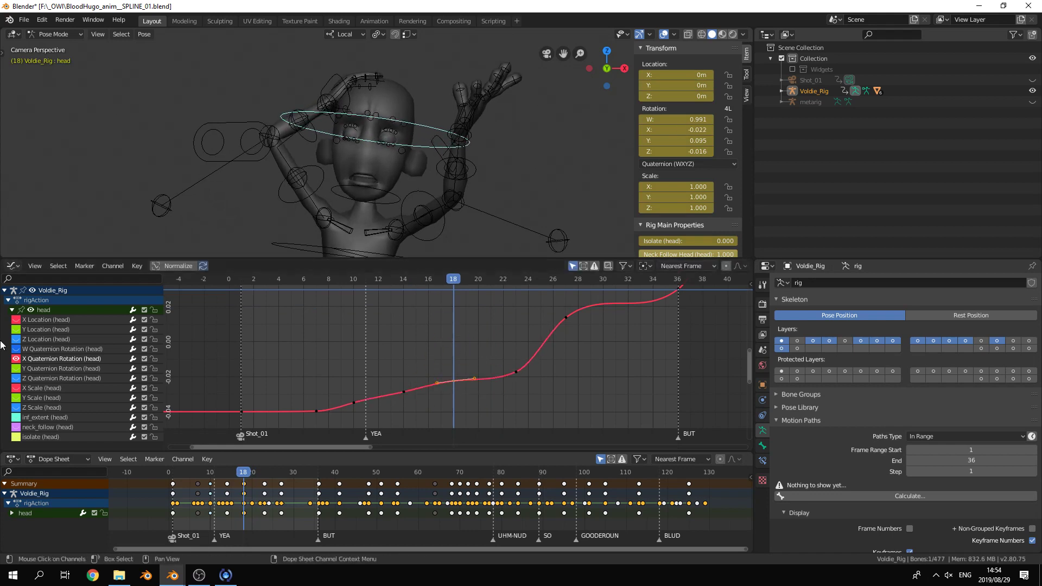
# - Swap the head's X Quaternion Rotation curve for its Z Quaternion Rotation curve and try moving the frame 18 key vertically
pyautogui.click(15, 359)
pyautogui.click(15, 379)
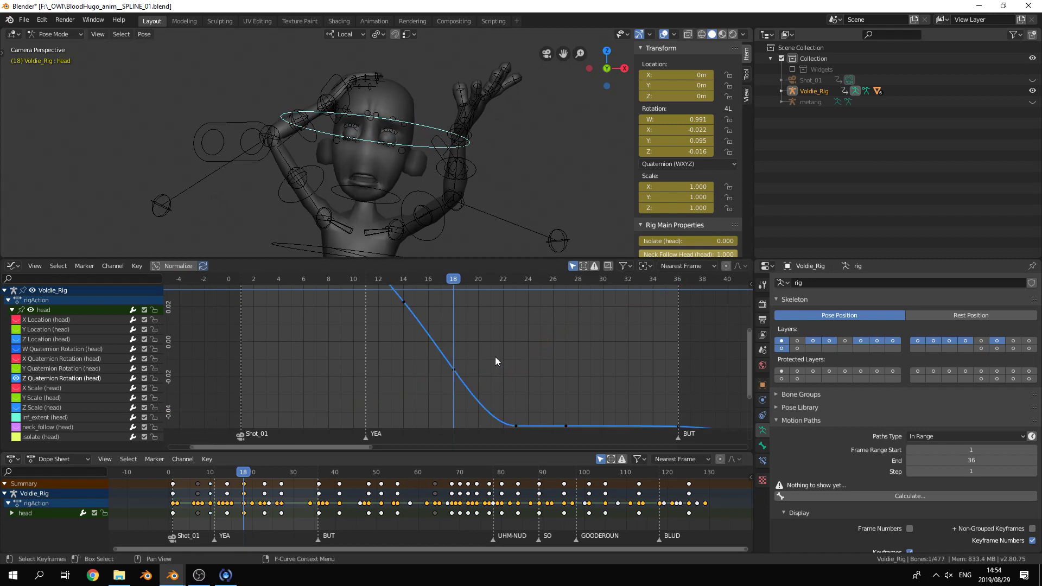
pyautogui.click(459, 370)
pyautogui.press('g')
pyautogui.press('y')
pyautogui.rightClick(505, 325)
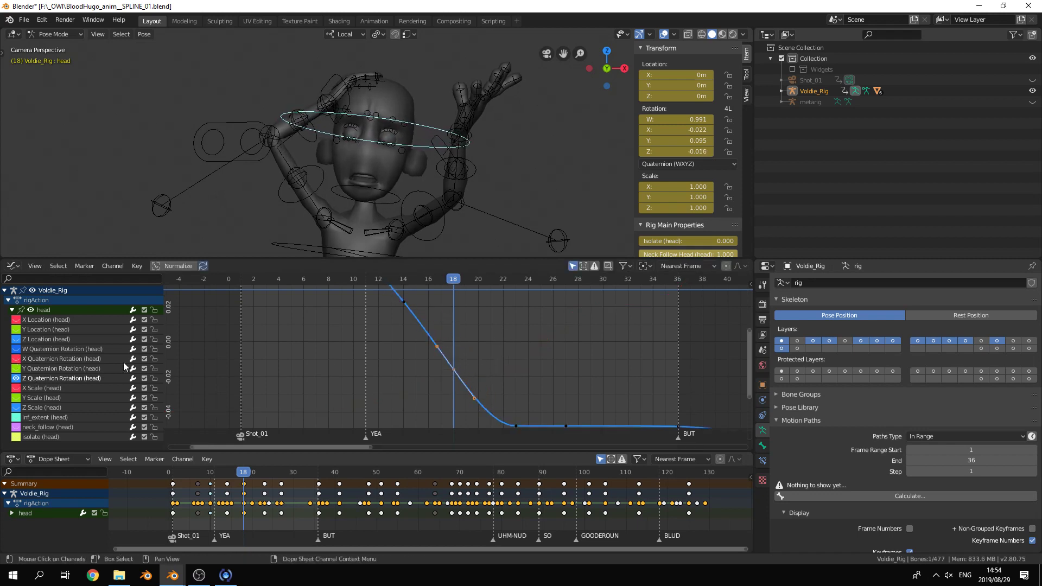
# - Replace the head's Z Quaternion Rotation curve with its Y Quaternion Rotation curve and examine frames 1 to 36, scrubbing around frames 15 to 18
pyautogui.click(16, 379)
pyautogui.click(15, 368)
pyautogui.press('Home')
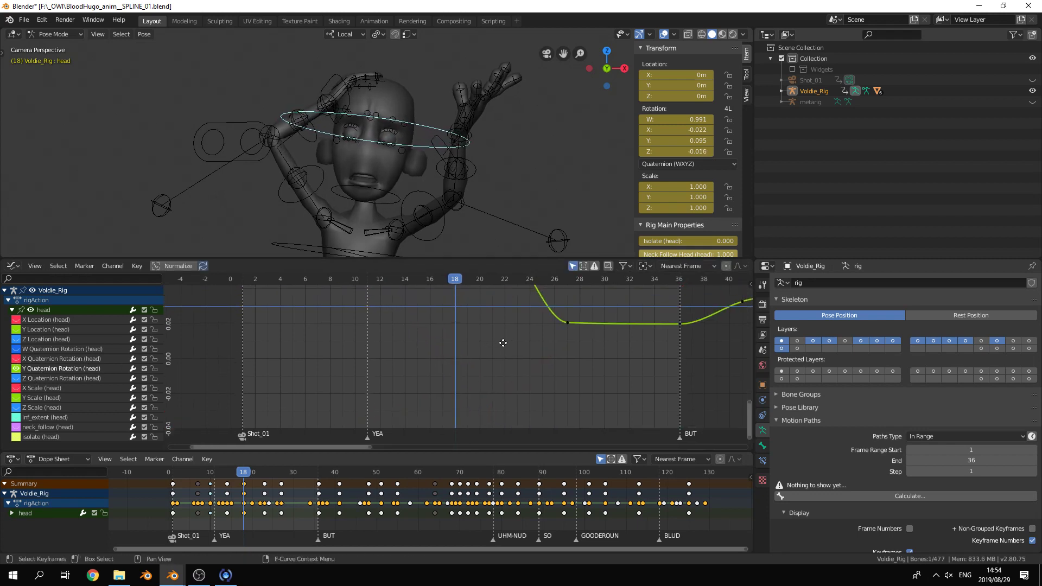
pyautogui.keyDown('ctrl'); pyautogui.moveTo(506, 360); pyautogui.dragTo(543, 399, button='middle'); pyautogui.keyUp('ctrl')
pyautogui.moveTo(419, 340); pyautogui.dragTo(467, 378, button='middle')
pyautogui.keyDown('ctrl'); pyautogui.moveTo(530, 397); pyautogui.dragTo(426, 354, button='middle'); pyautogui.keyUp('ctrl')
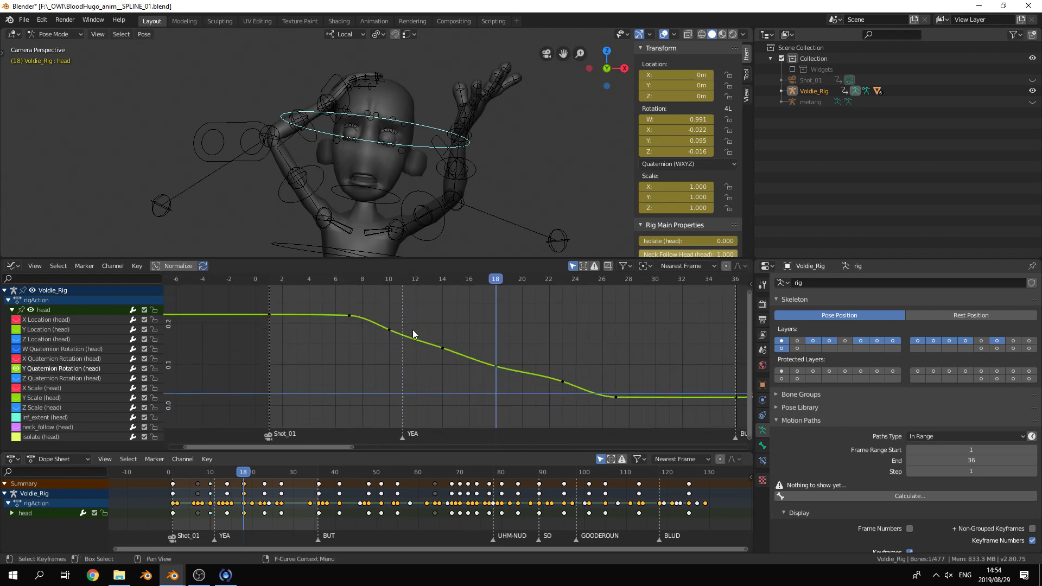
pyautogui.moveTo(496, 285); pyautogui.dragTo(455, 297)
pyautogui.keyDown('ctrl'); pyautogui.moveTo(400, 305); pyautogui.dragTo(413, 344, button='middle'); pyautogui.keyUp('ctrl')
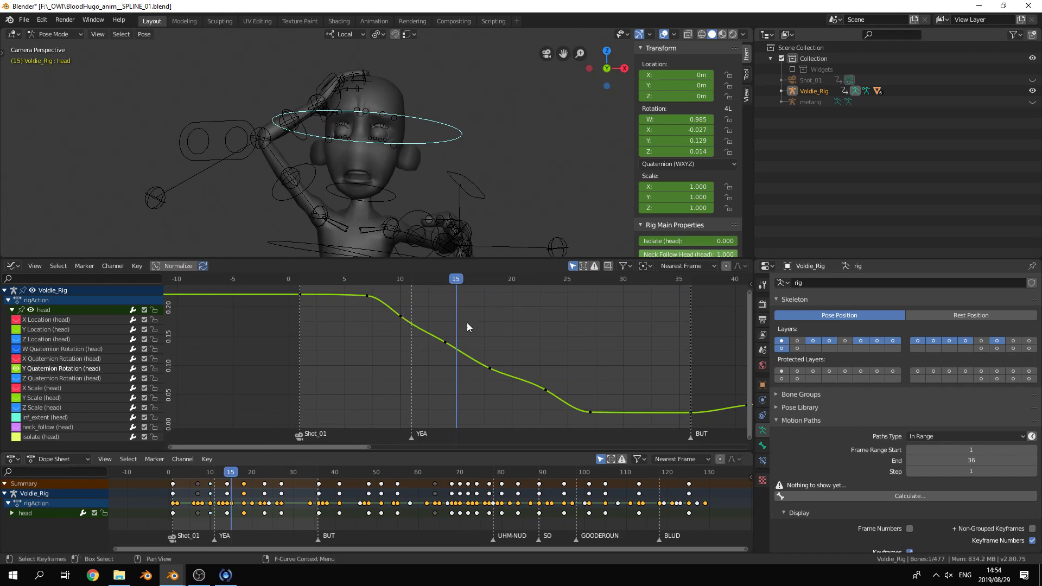
pyautogui.moveTo(459, 283); pyautogui.dragTo(467, 329)
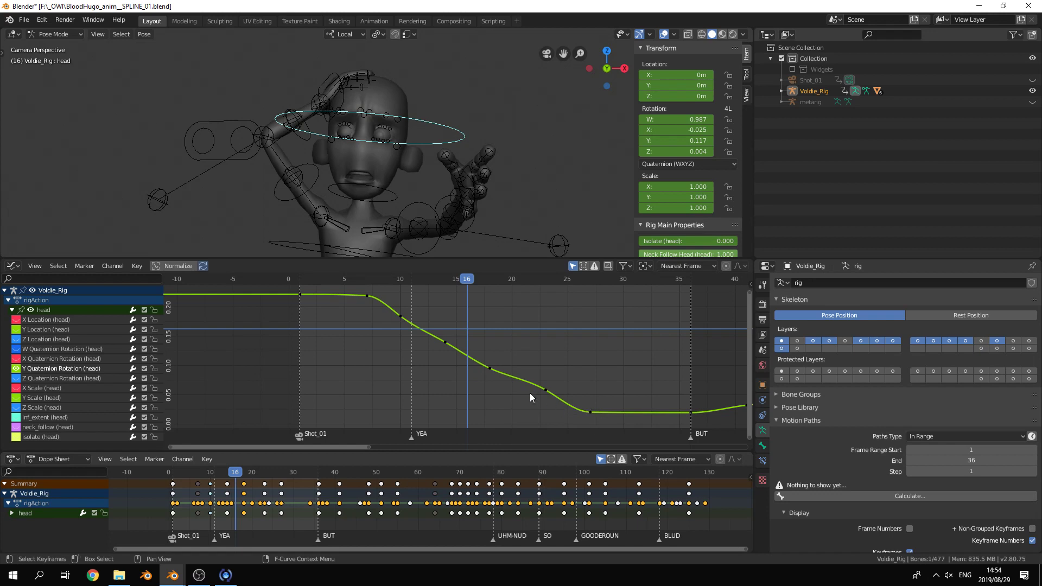
# - Hide the head's Y Quaternion Rotation curve and bring back its X Quaternion Rotation curve over frames 1 to 36
pyautogui.click(16, 368)
pyautogui.click(16, 359)
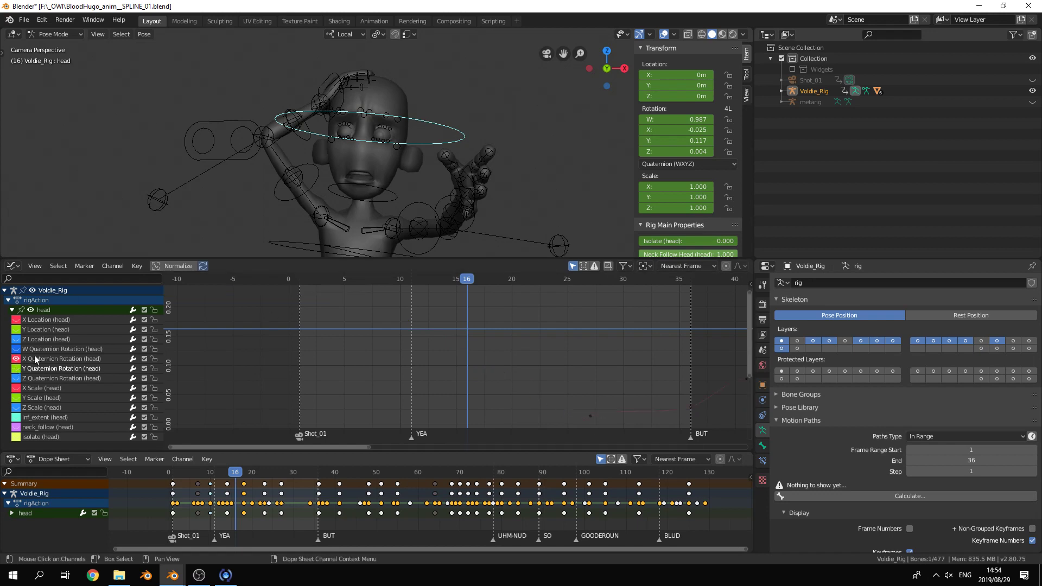
pyautogui.click(35, 356)
pyautogui.moveTo(465, 387); pyautogui.dragTo(419, 382, button='middle')
pyautogui.moveTo(474, 347); pyautogui.dragTo(464, 344, button='middle')
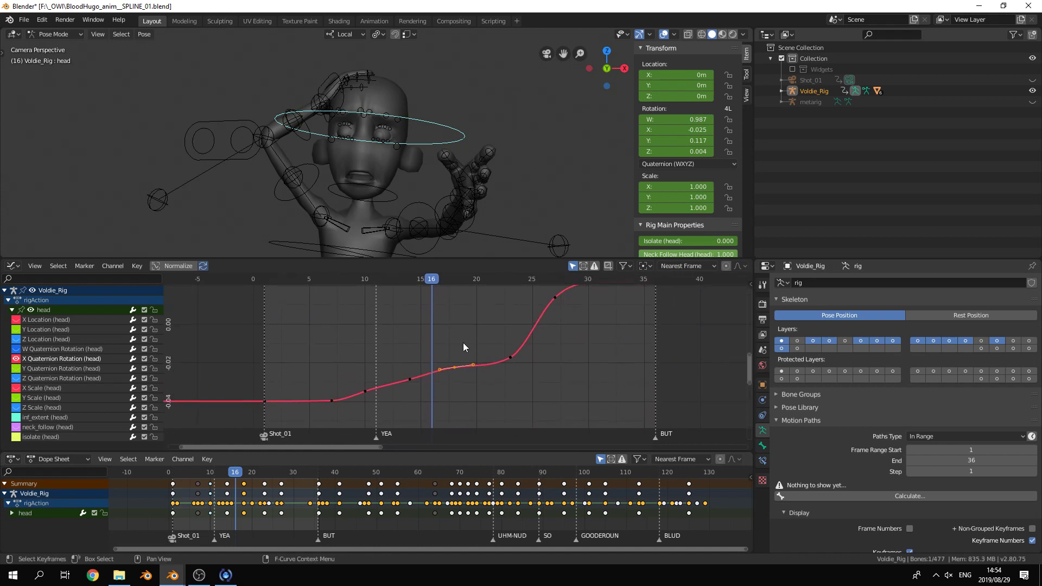
# - Go to frame 10 and lower that frame's key on the head's X Quaternion Rotation curve by about 0.003
pyautogui.moveTo(370, 279)
pyautogui.mouseDown()
pyautogui.moveTo(331, 281)
pyautogui.moveTo(367, 278)
pyautogui.mouseUp()
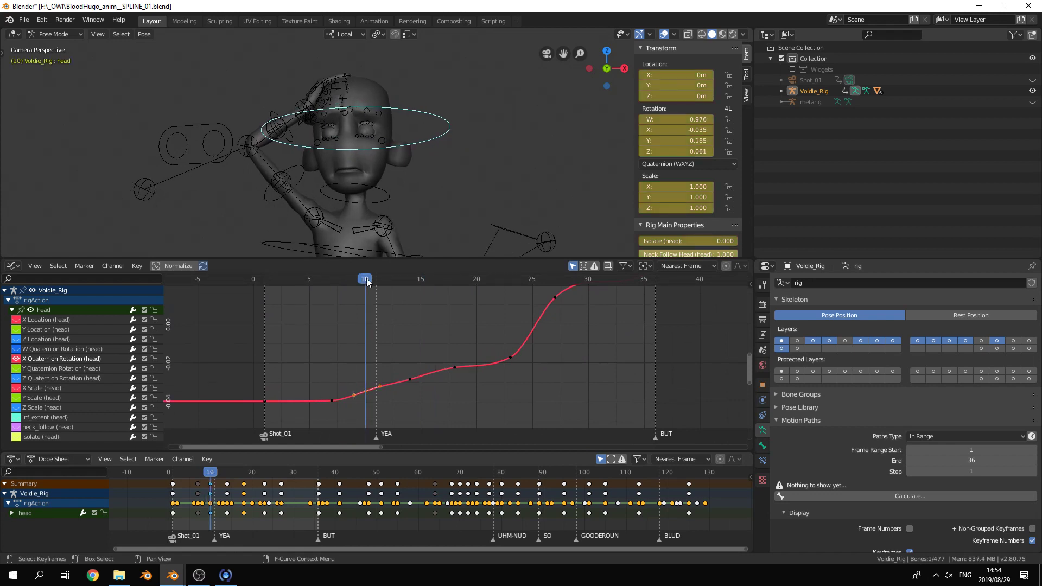
pyautogui.press('g')
pyautogui.press('y')
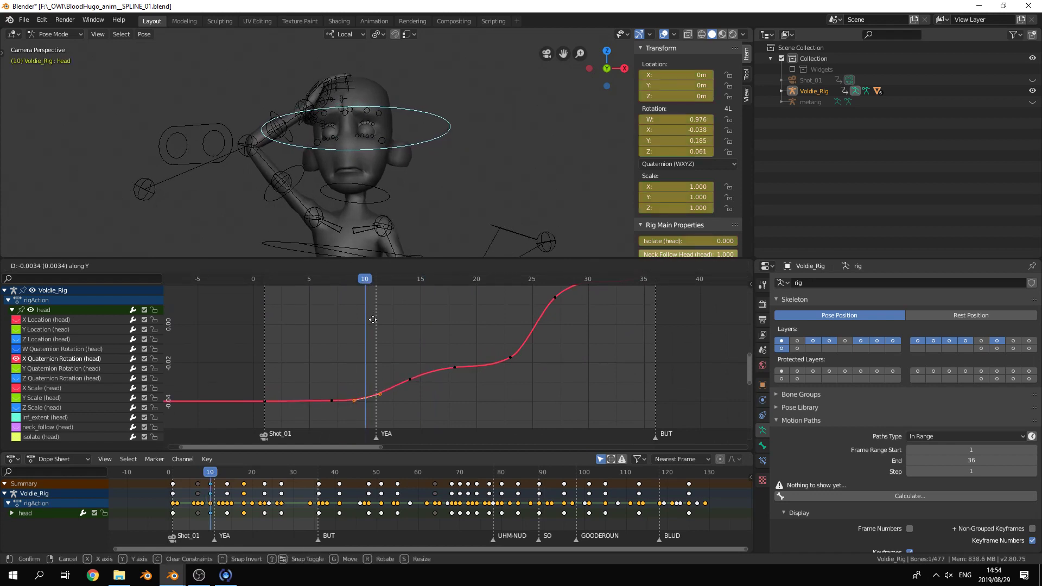
pyautogui.click(372, 319)
# - Go to frame 18 and try lowering its key on the head's X Quaternion Rotation curve
pyautogui.moveTo(367, 278); pyautogui.dragTo(452, 279)
pyautogui.click(454, 365)
pyautogui.press('g')
pyautogui.press('y')
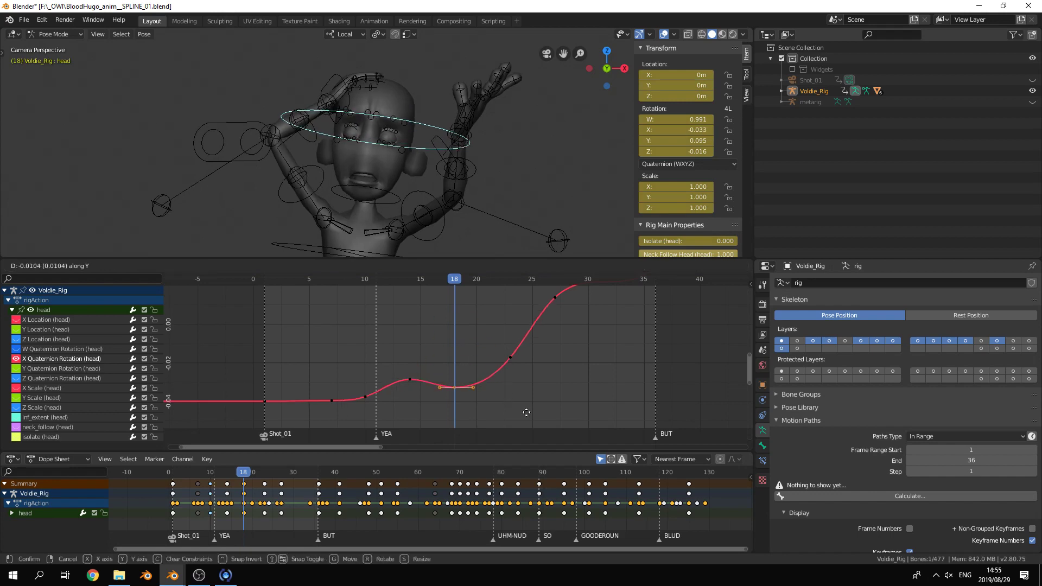
pyautogui.rightClick(517, 334)
# - Scrub the head motion to frame 24 and raise the frame 23 key of the X Quaternion Rotation curve
pyautogui.moveTo(455, 284); pyautogui.dragTo(544, 256)
pyautogui.keyDown('ctrl'); pyautogui.moveTo(590, 327); pyautogui.dragTo(552, 360, button='middle'); pyautogui.keyUp('ctrl')
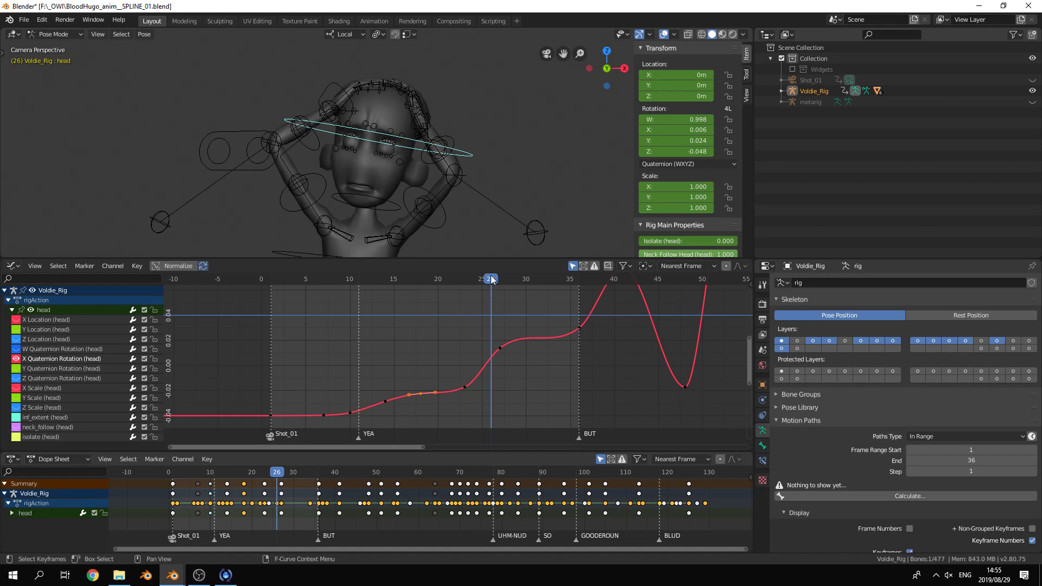
pyautogui.moveTo(488, 279); pyautogui.dragTo(473, 279)
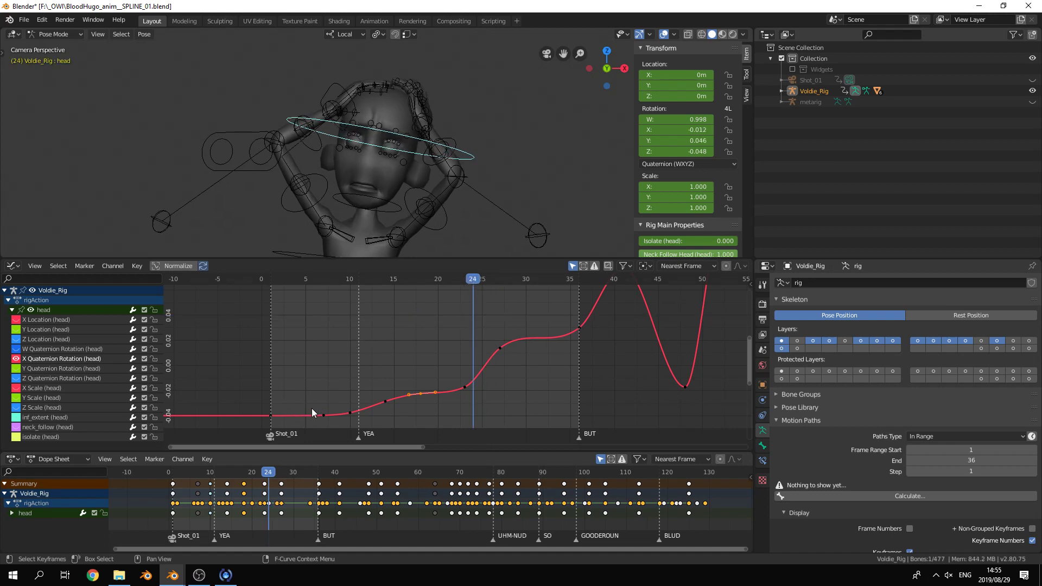
pyautogui.click(464, 389)
pyautogui.press('g')
pyautogui.press('y')
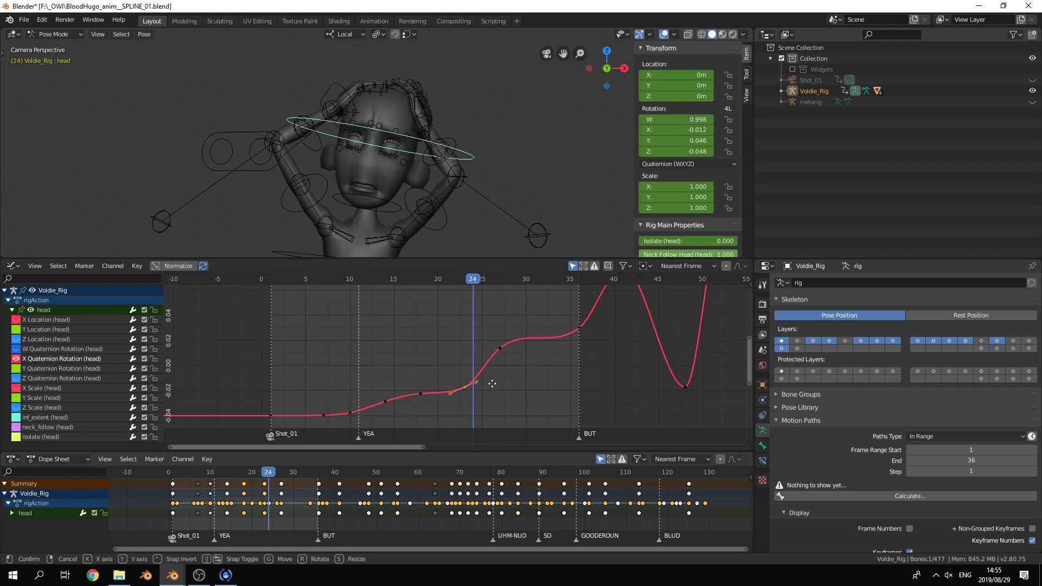
pyautogui.click(493, 361)
# - Raise the frame 18 key and slightly raise the frame 23 key to smooth the head's X Quaternion Rotation curve, then scrub to frame 28
pyautogui.click(423, 393)
pyautogui.press('g')
pyautogui.press('y')
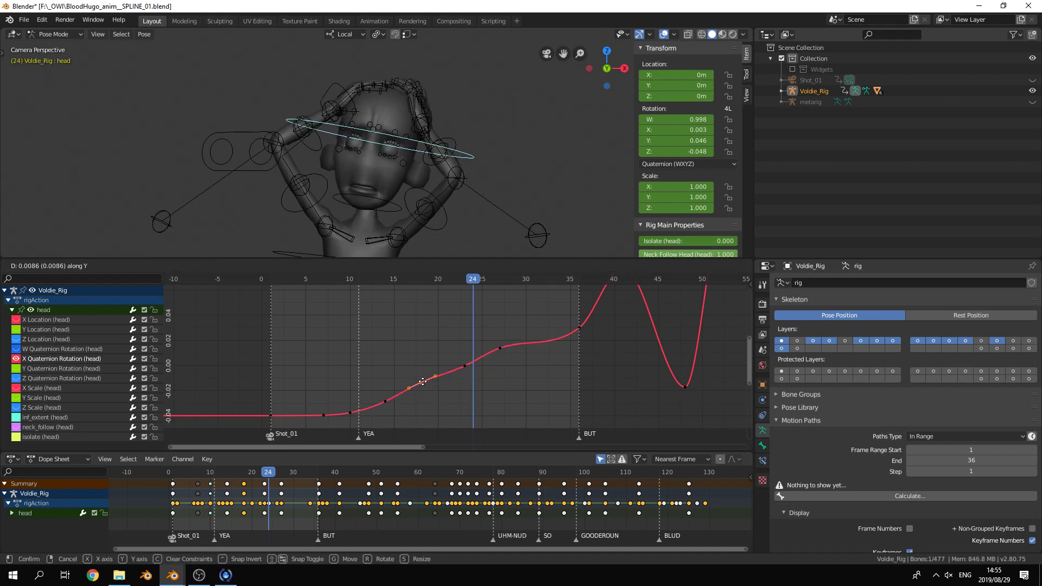
pyautogui.click(422, 385)
pyautogui.click(464, 366)
pyautogui.press('g')
pyautogui.press('y')
pyautogui.click(468, 360)
pyautogui.moveTo(471, 281); pyautogui.dragTo(512, 279)
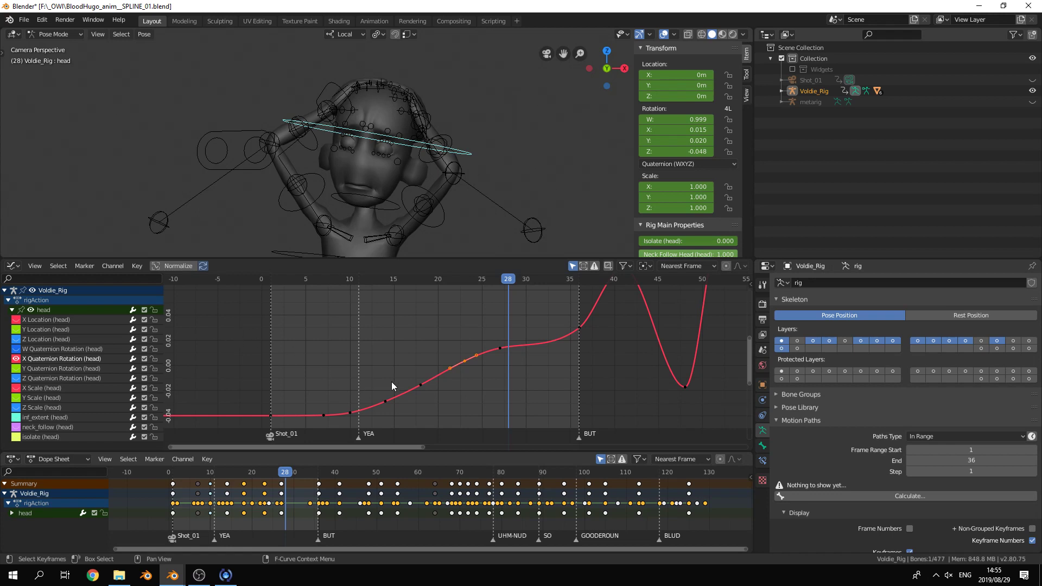
# - Undo the raised frame 18 and 23 keys on the head's X Quaternion Rotation curve and return to frame 18
pyautogui.hotkey('ctrl', 'z')
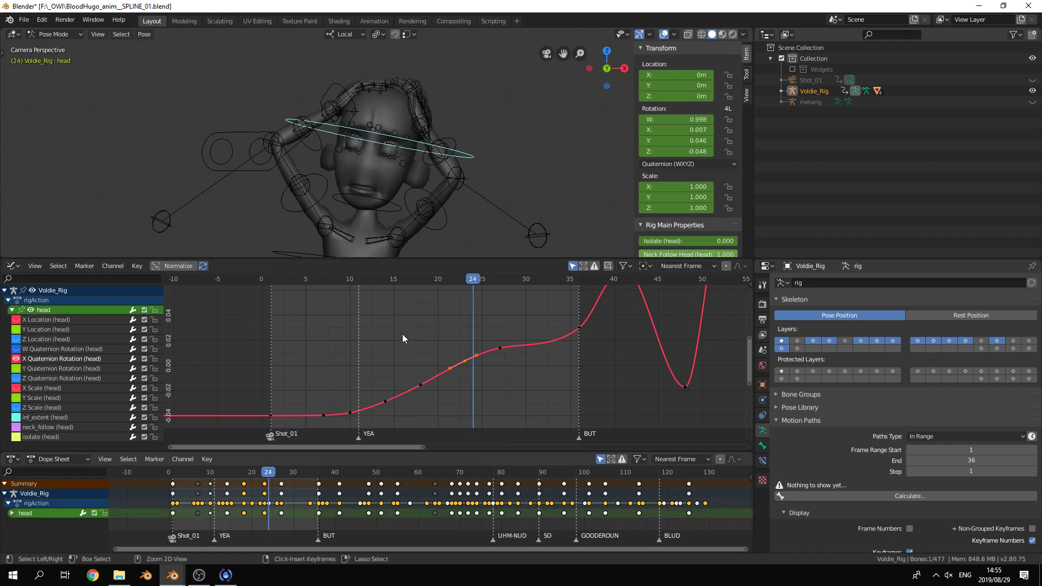
pyautogui.hotkey('ctrl', 'z')
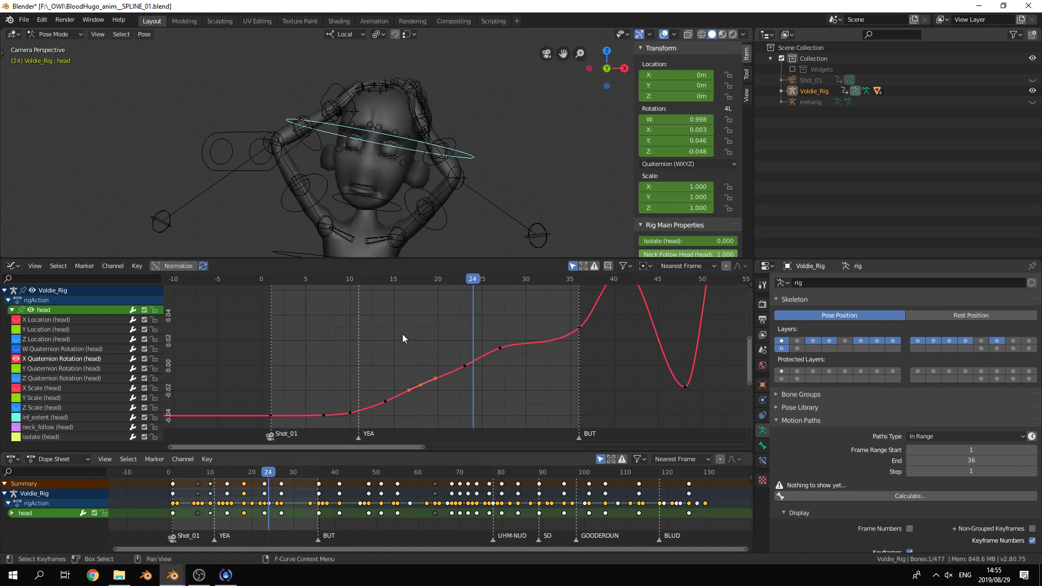
pyautogui.hotkey('ctrl', 'z')
pyautogui.hotkey('ctrl', 'z')
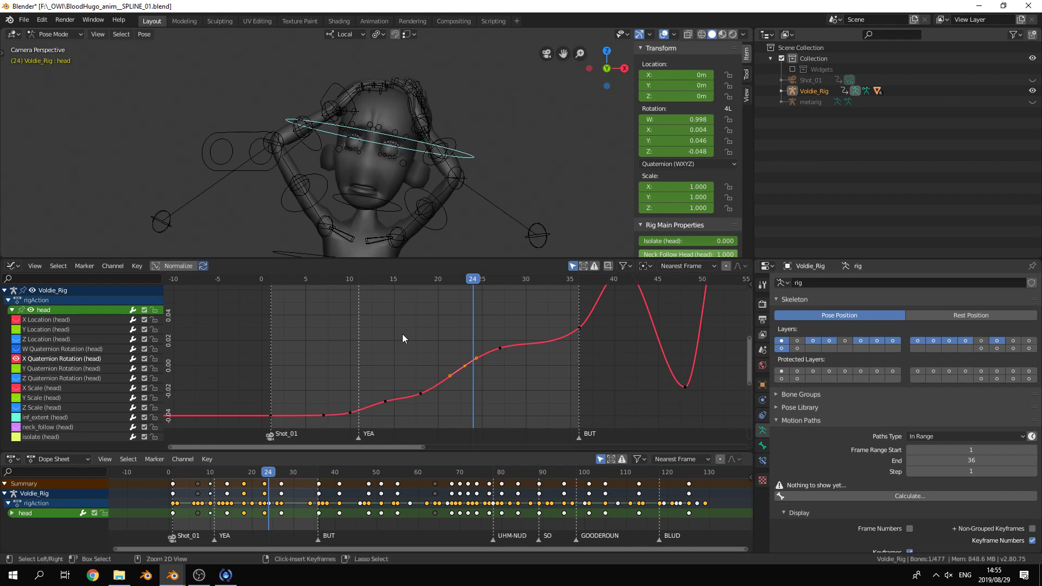
pyautogui.hotkey('ctrl', 'z')
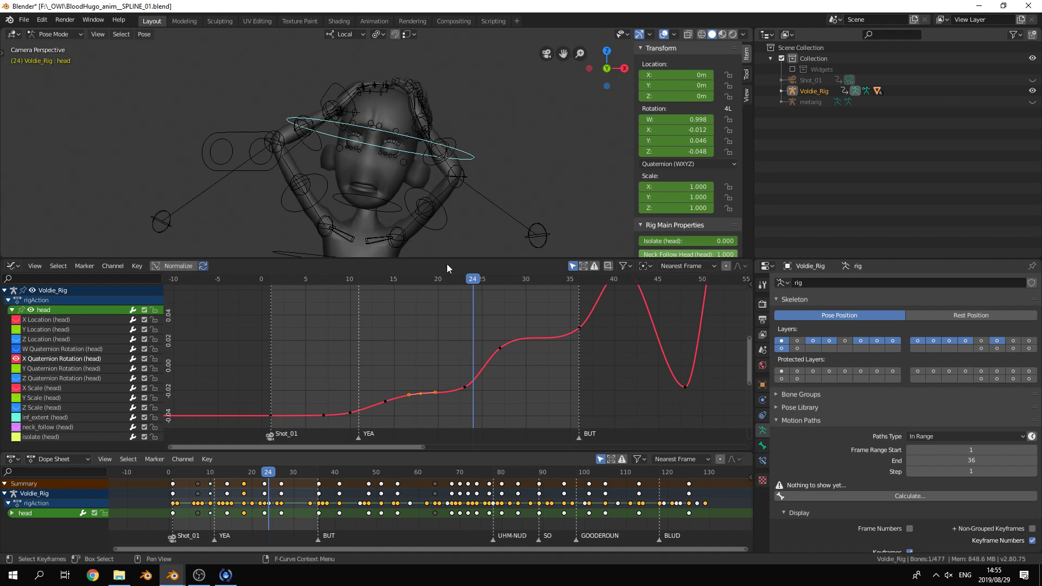
pyautogui.click(421, 282)
pyautogui.press('Home')
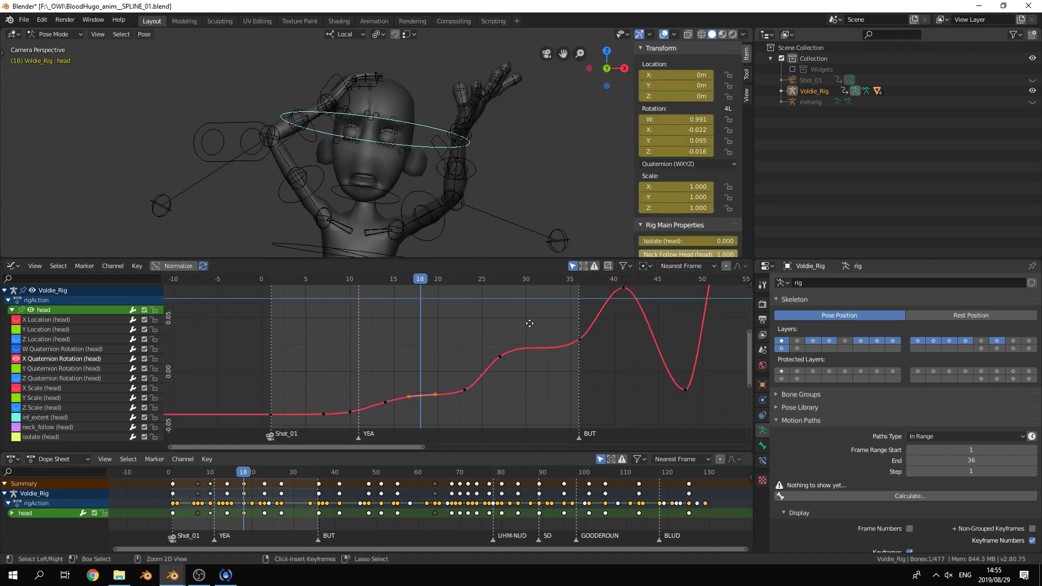
# - Scrub back to the start of the shot and play the head motion to review its X Quaternion Rotation curve
pyautogui.moveTo(412, 281); pyautogui.dragTo(261, 294)
pyautogui.press('space')
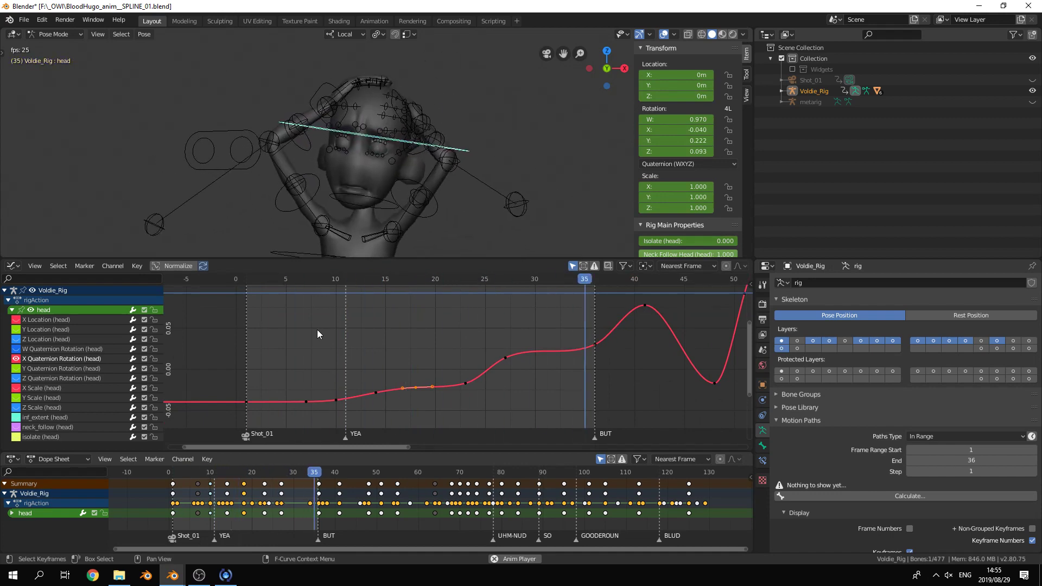
pyautogui.press('space')
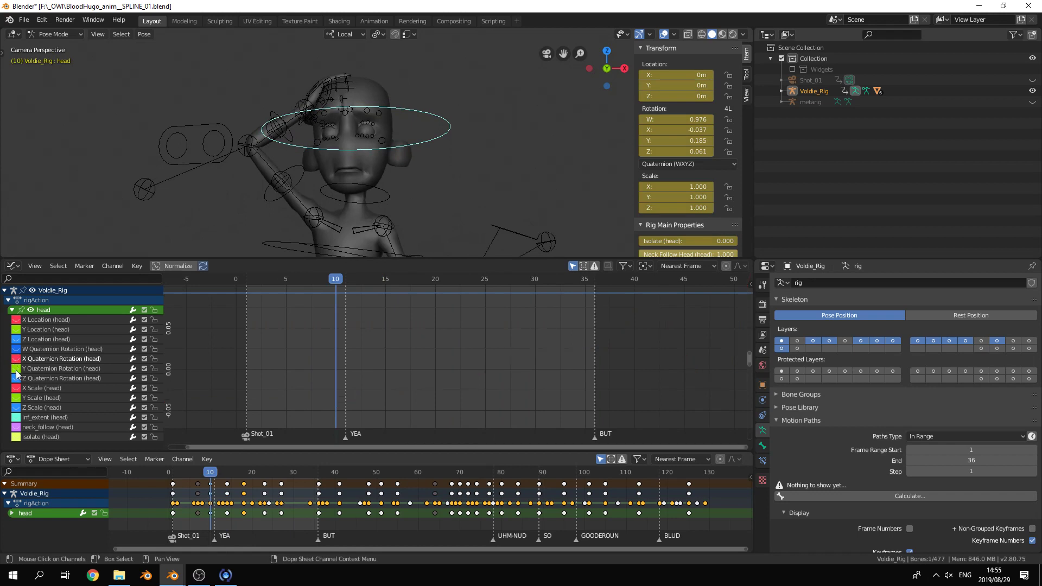
# - Isolate the head's Y Quaternion Rotation curve and smooth it by raising the frame 10 and 14 keys and lowering the frame 23 key to 0.043
pyautogui.click(16, 371)
pyautogui.click(35, 371)
pyautogui.moveTo(406, 351); pyautogui.dragTo(412, 389, button='middle')
pyautogui.moveTo(402, 326); pyautogui.dragTo(413, 367, button='middle')
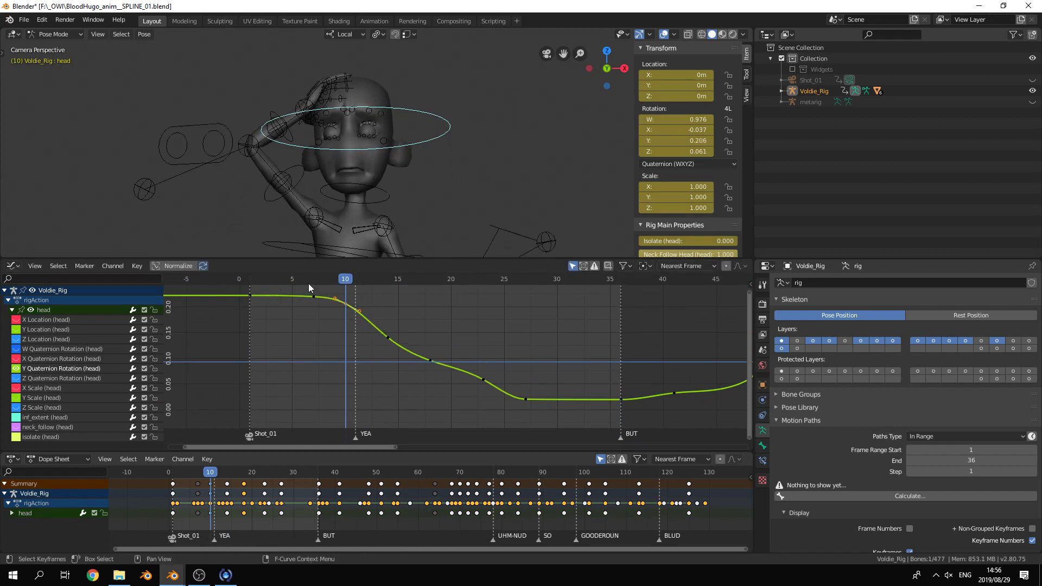
pyautogui.moveTo(310, 280); pyautogui.dragTo(389, 284)
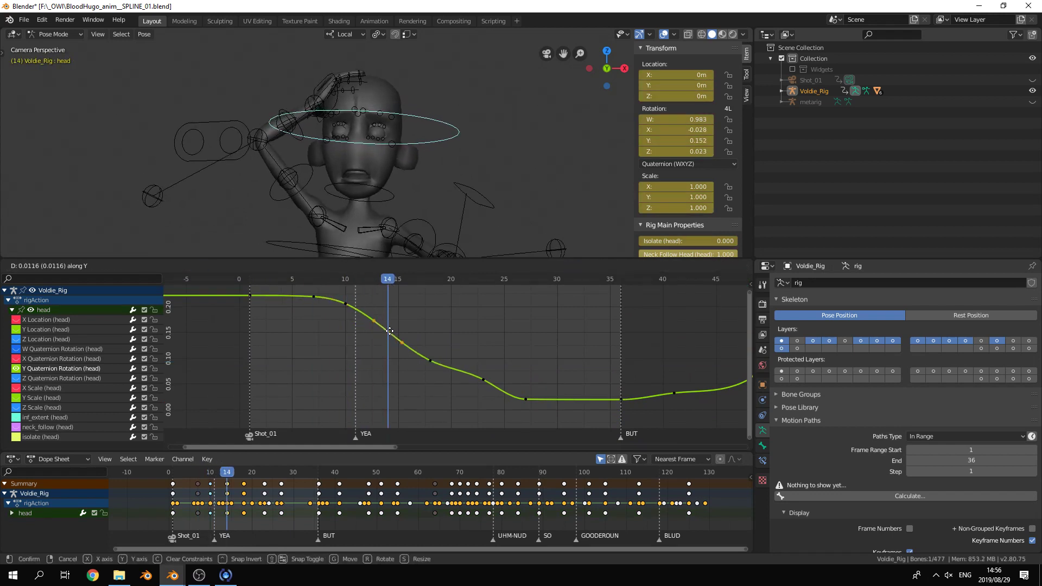
pyautogui.click(483, 279)
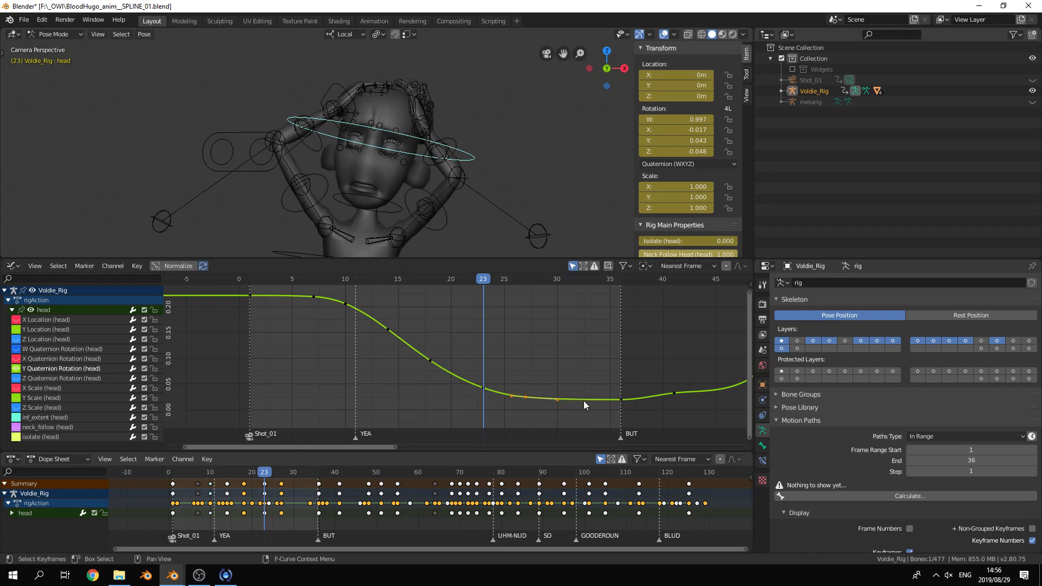
# - Play the shot from the start with the viewport overlays hidden to review the smoothed head turn
pyautogui.moveTo(479, 286); pyautogui.dragTo(260, 287)
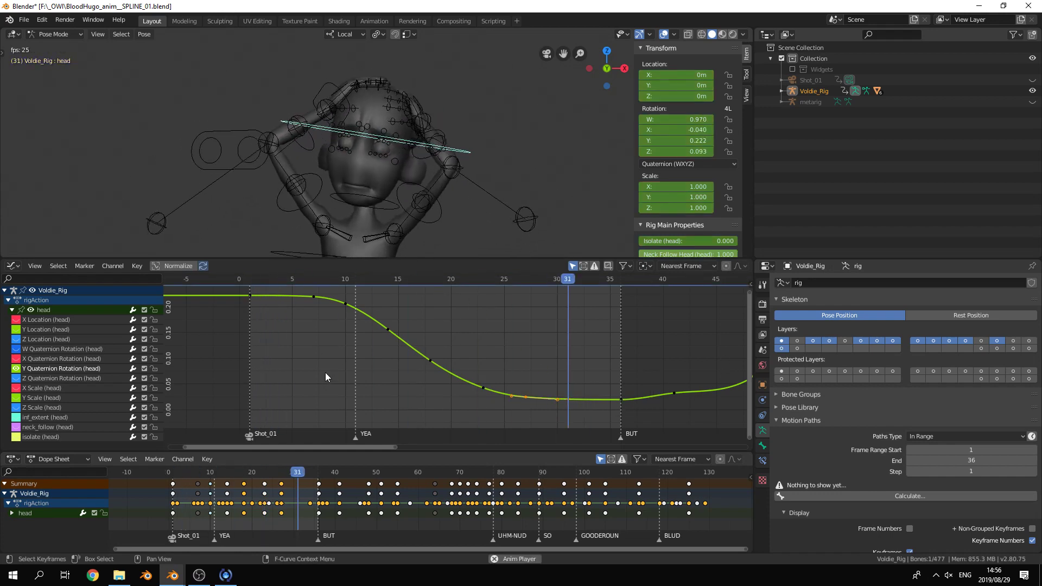
pyautogui.click(664, 34)
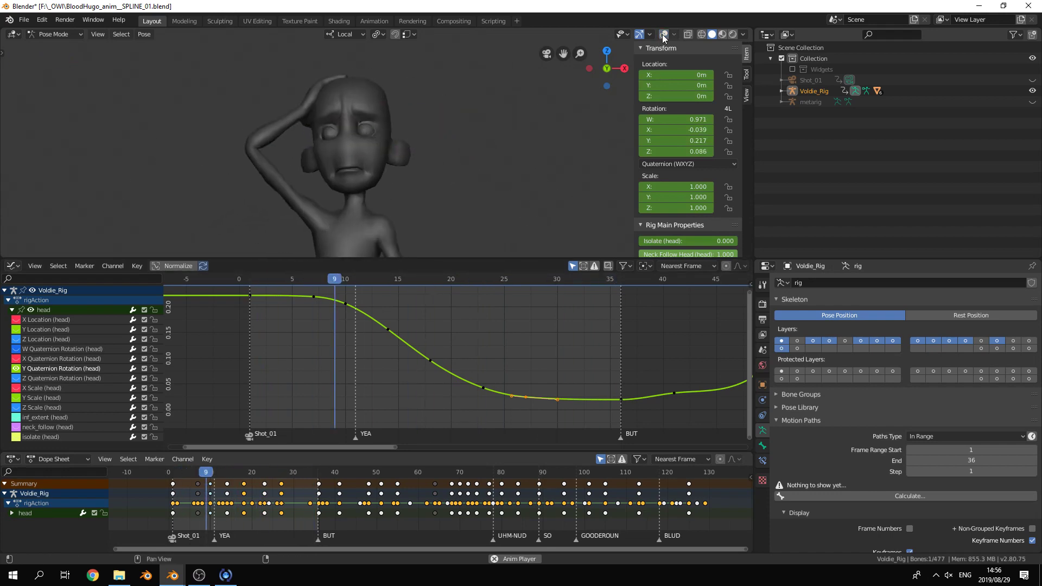
pyautogui.press('space')
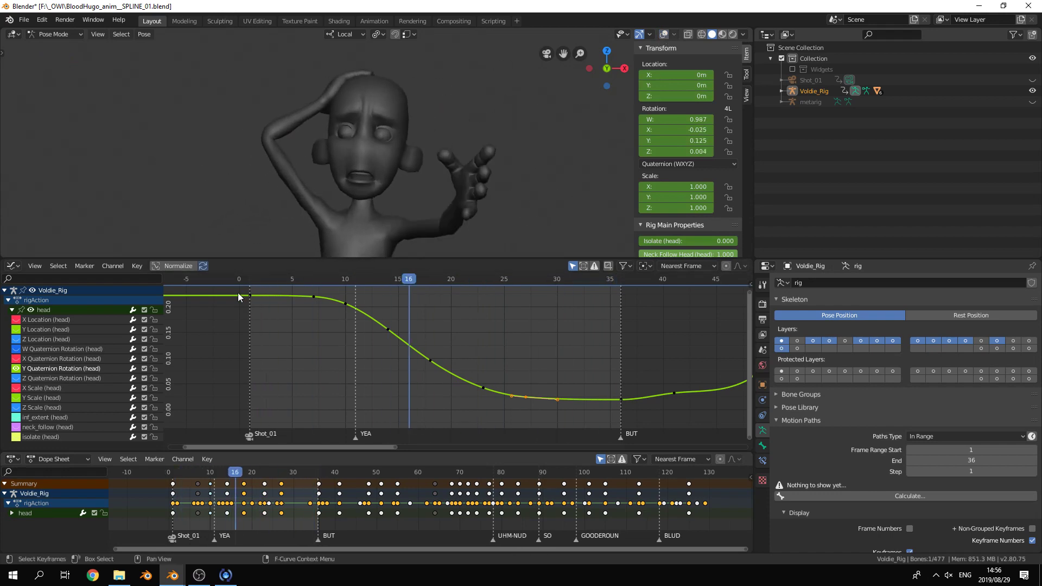
# - Open the render properties and inspect the Simplify settings
pyautogui.click(763, 305)
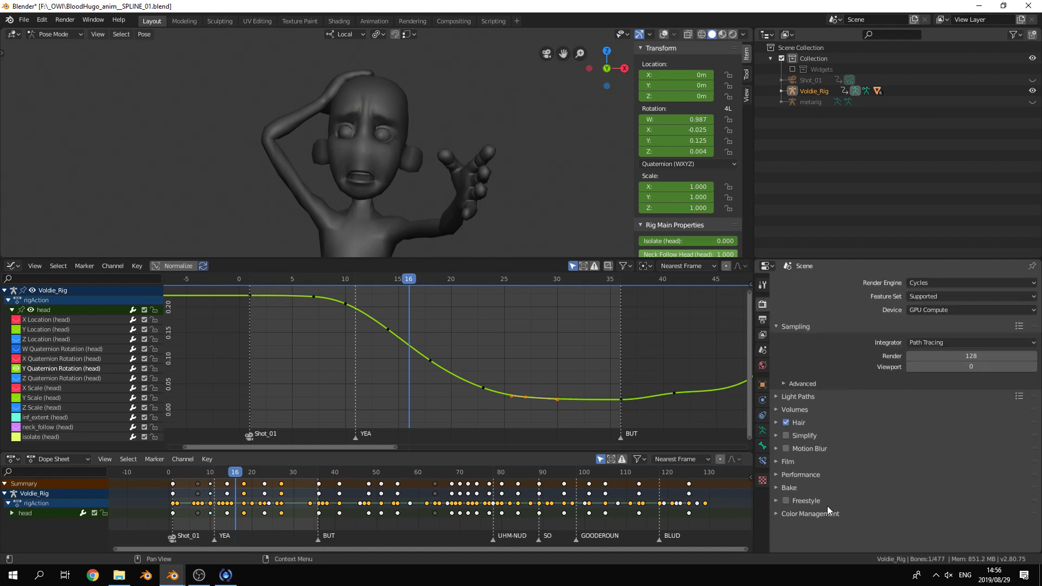
pyautogui.click(780, 434)
pyautogui.click(779, 434)
pyautogui.click(785, 435)
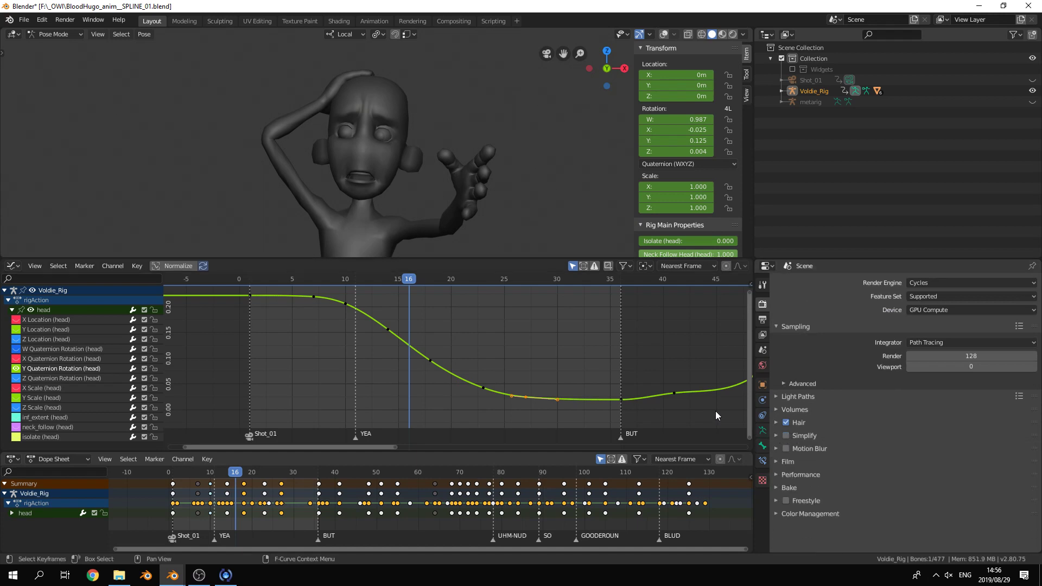
# - Deselect the head control and play the unobstructed animation from frame 1
pyautogui.click(482, 168)
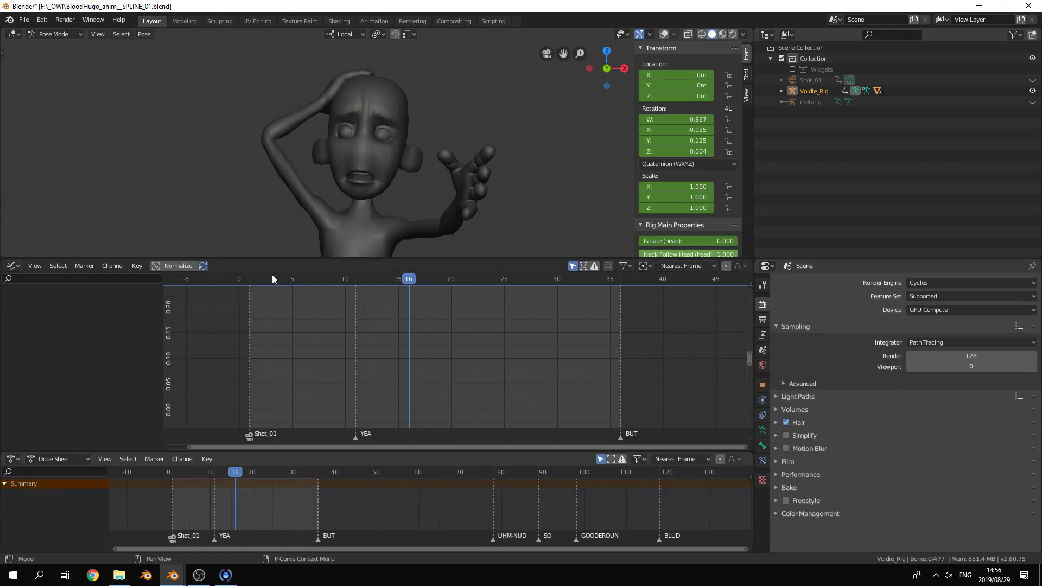
pyautogui.click(250, 278)
pyautogui.press('space')
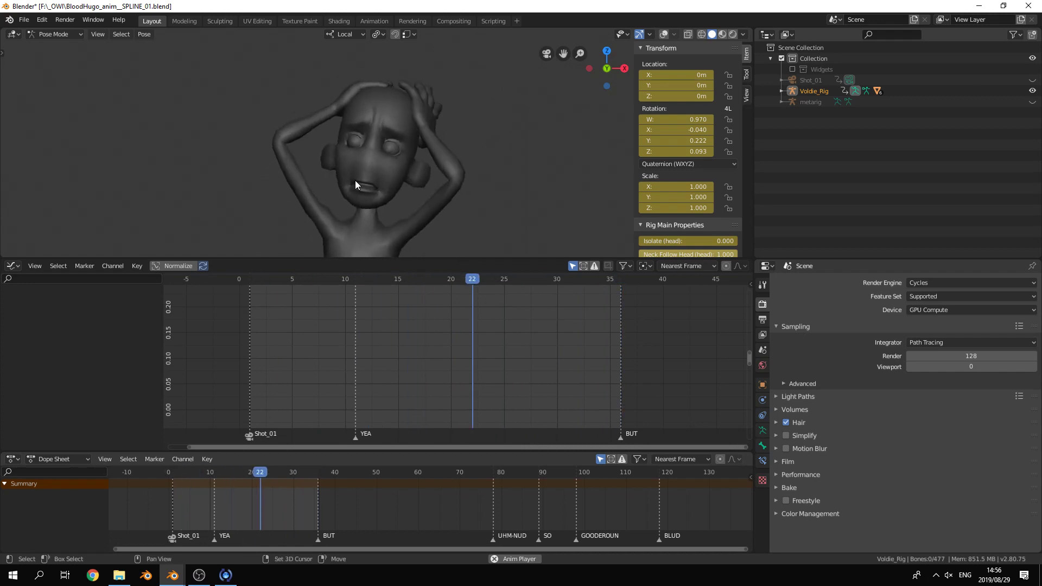
pyautogui.press('space')
# - Turn the viewport overlays back on, reselect the head control and isolate its Z Quaternion Rotation curve
pyautogui.click(664, 34)
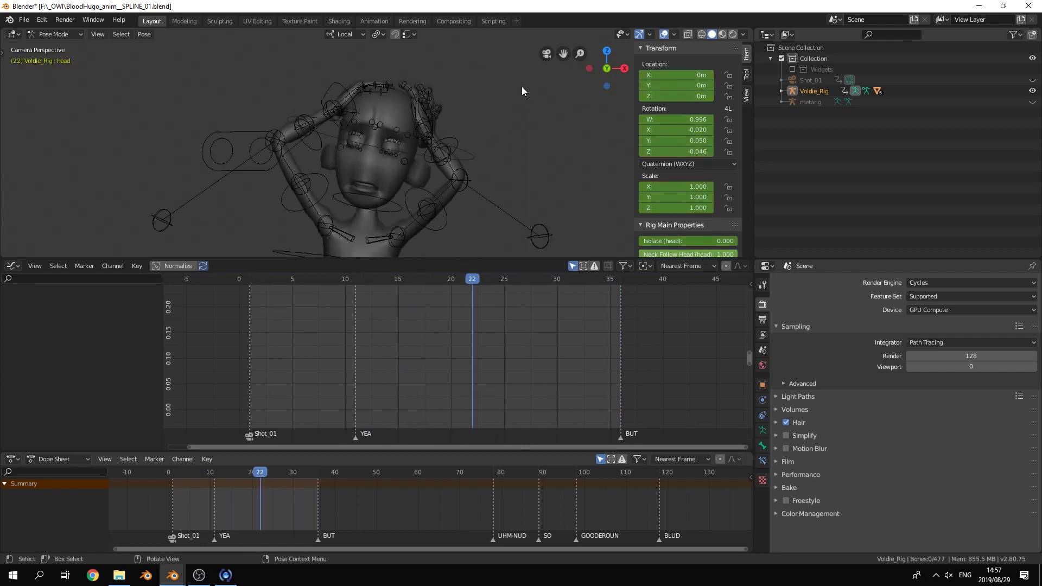
pyautogui.click(329, 138)
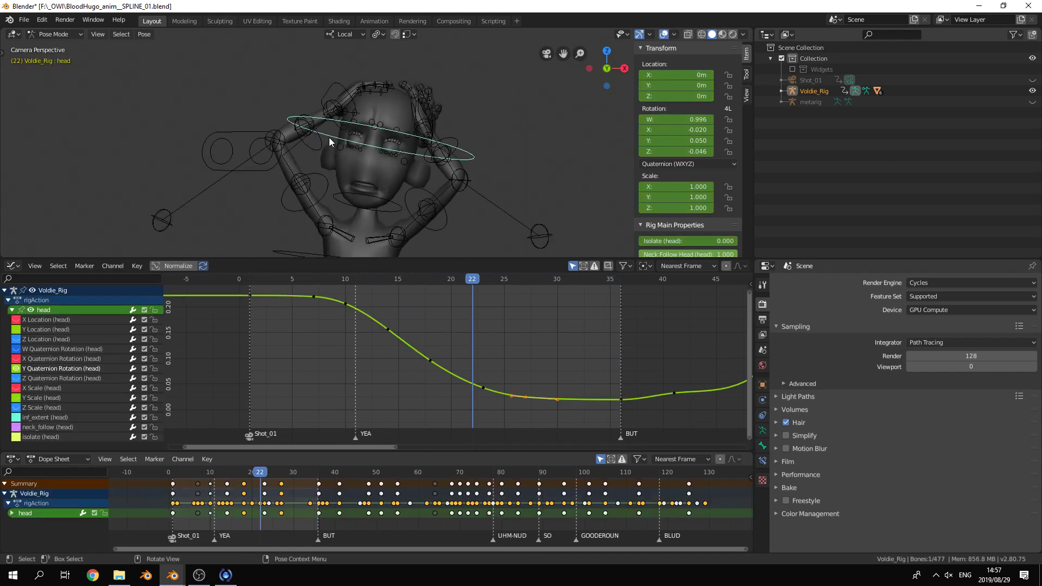
pyautogui.click(33, 378)
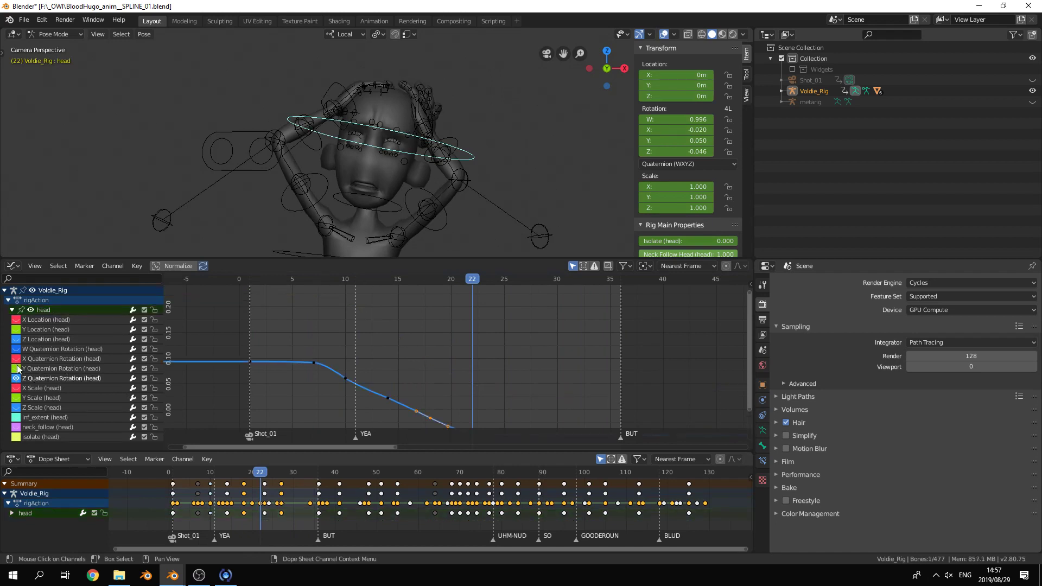
pyautogui.moveTo(442, 359); pyautogui.dragTo(425, 323, button='middle')
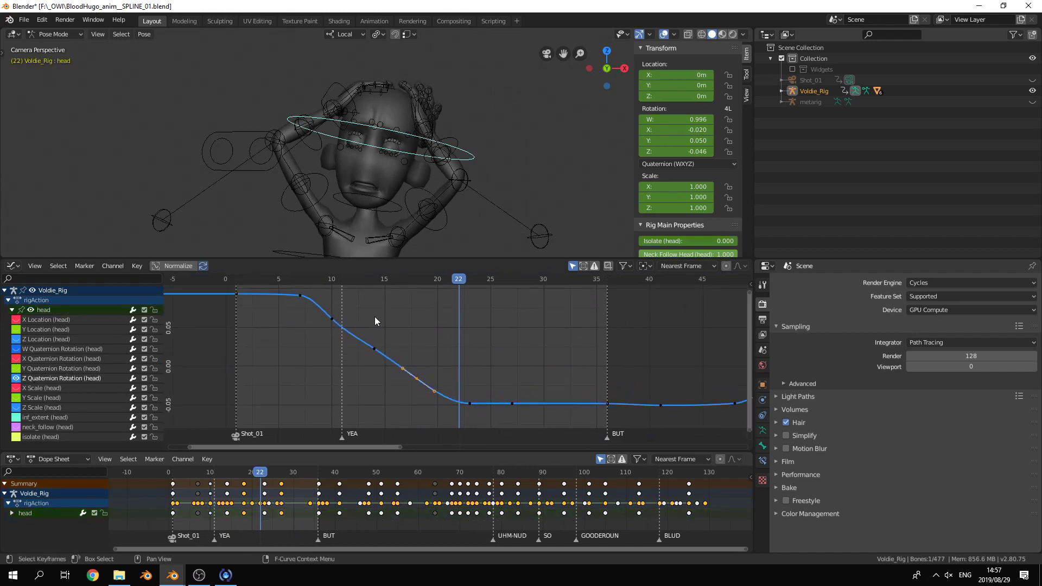
# - Raise the frame 10 key to 0.075 and lower the frame 18 key on the head's Z Quaternion Rotation curve
pyautogui.click(333, 279)
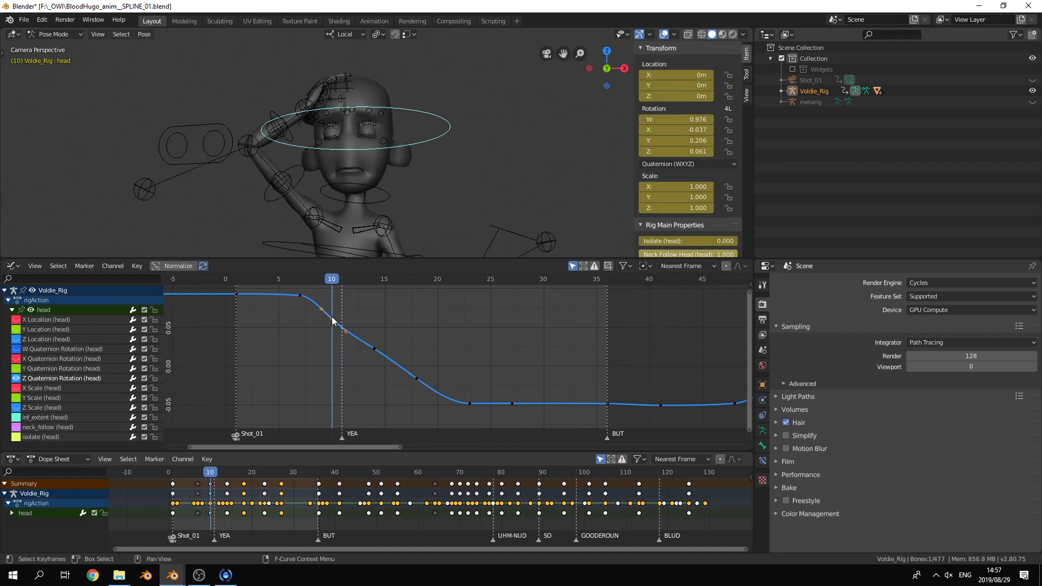
pyautogui.press('g')
pyautogui.press('y')
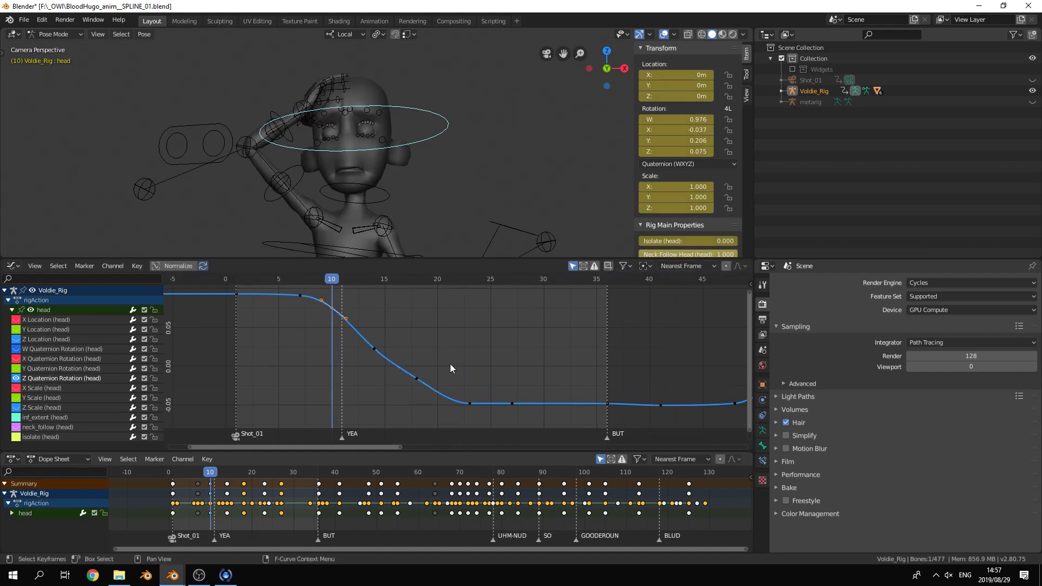
pyautogui.click(419, 280)
pyautogui.click(415, 379)
pyautogui.press('g')
pyautogui.press('y')
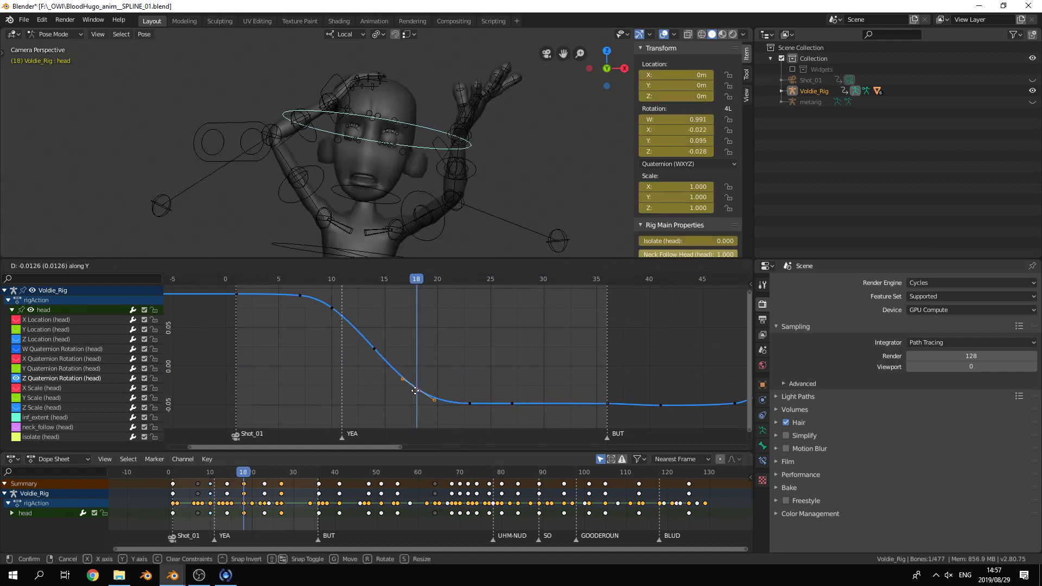
pyautogui.click(465, 281)
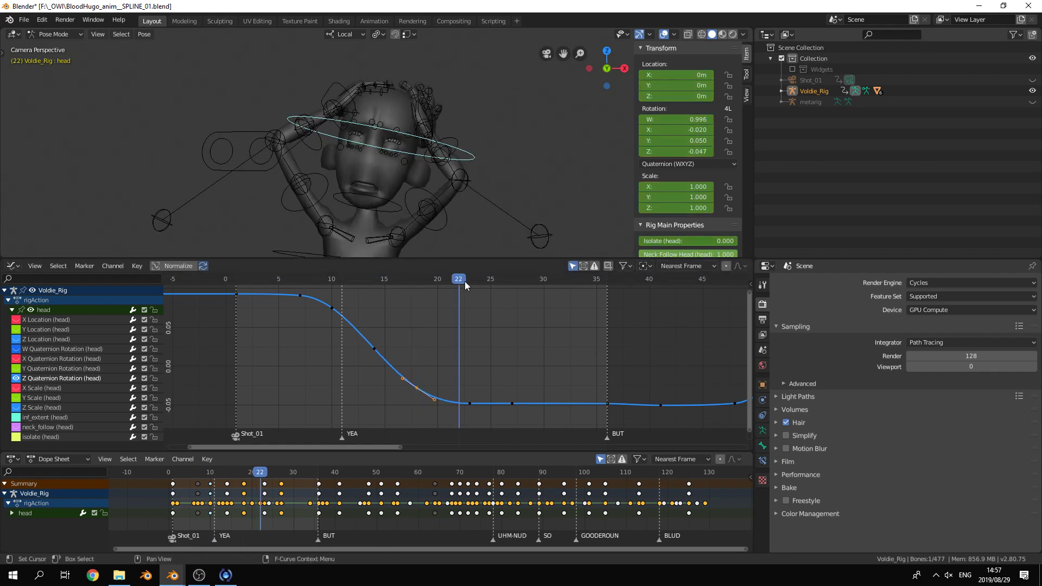
# - Slightly raise the frame 23 key to -0.046 and lower the frame 36 key on the head's Z Quaternion Rotation curve
pyautogui.click(469, 403)
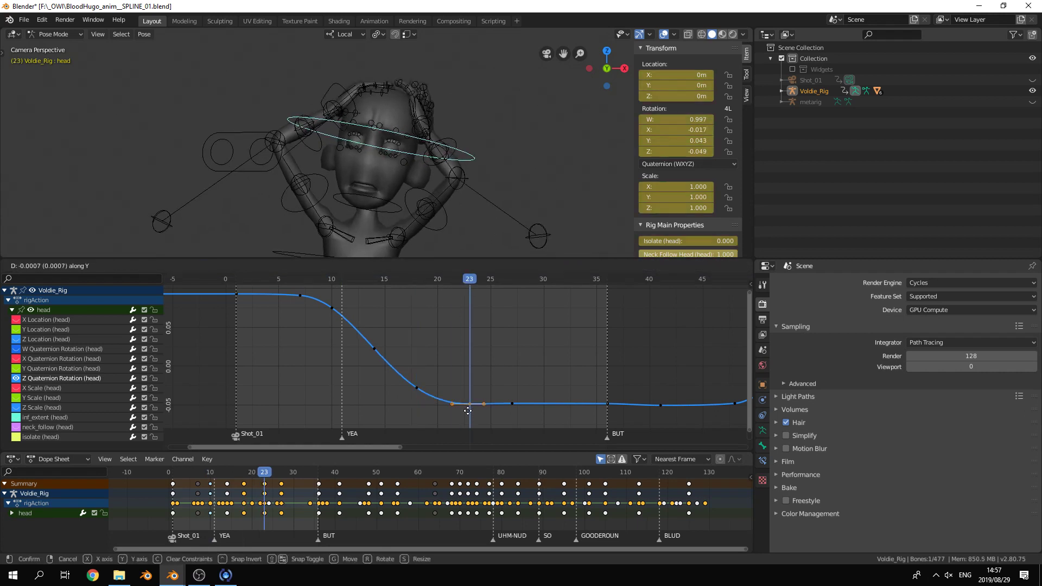
pyautogui.click(513, 403)
pyautogui.keyDown('ctrl'); pyautogui.moveTo(559, 380); pyautogui.dragTo(534, 324, button='middle'); pyautogui.keyUp('ctrl')
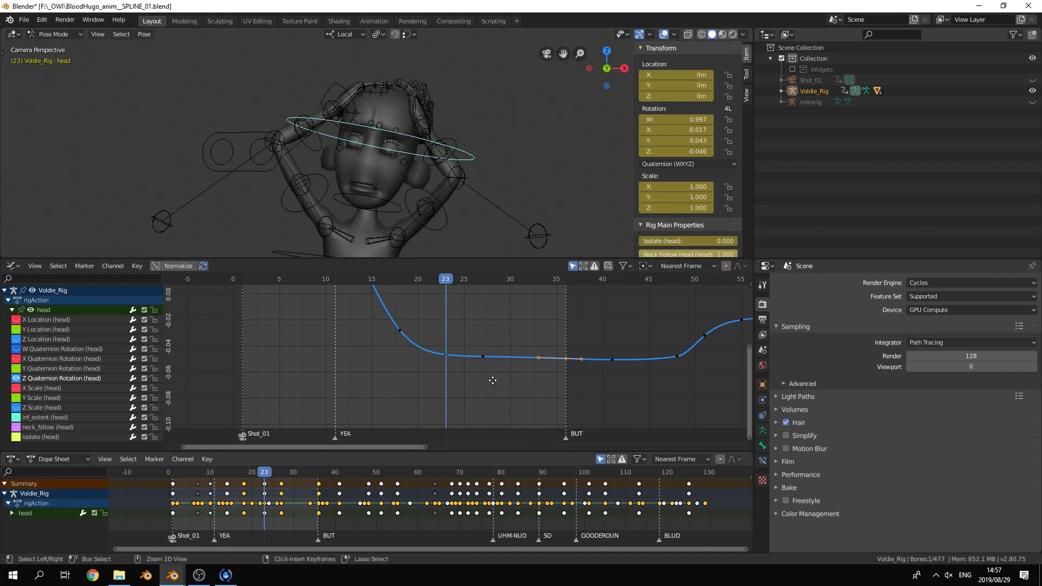
# - Adjust the handles of the frame 27 and 36 keys to even out the slow drift of the head's Z Quaternion Rotation curve
pyautogui.moveTo(493, 381)
pyautogui.keyDown('ctrl'); pyautogui.mouseDown(button='middle')
pyautogui.moveTo(498, 317)
pyautogui.moveTo(489, 368)
pyautogui.mouseUp(button='middle'); pyautogui.keyUp('ctrl')
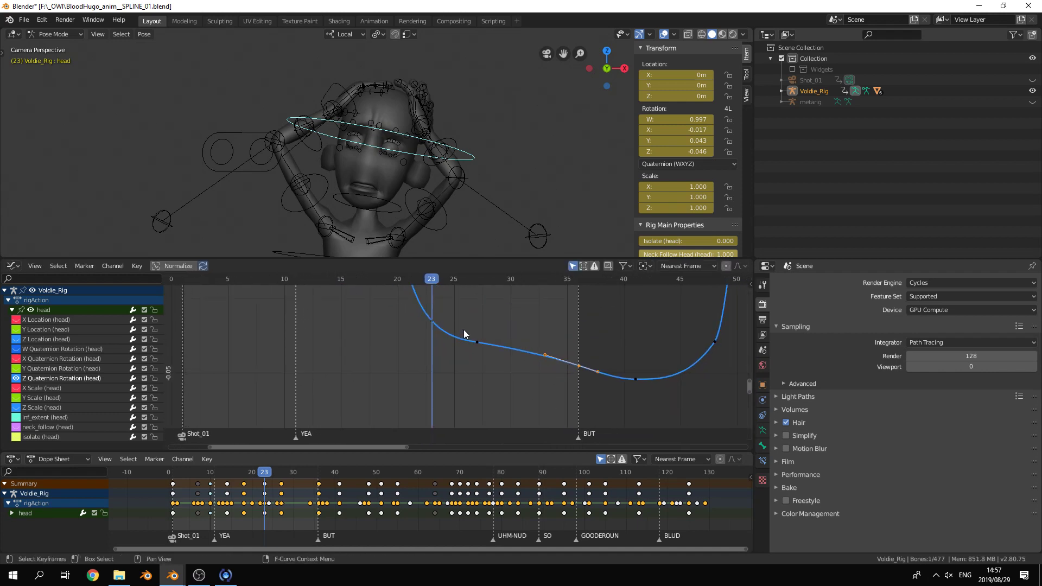
pyautogui.click(478, 343)
pyautogui.click(511, 349)
pyautogui.press('g')
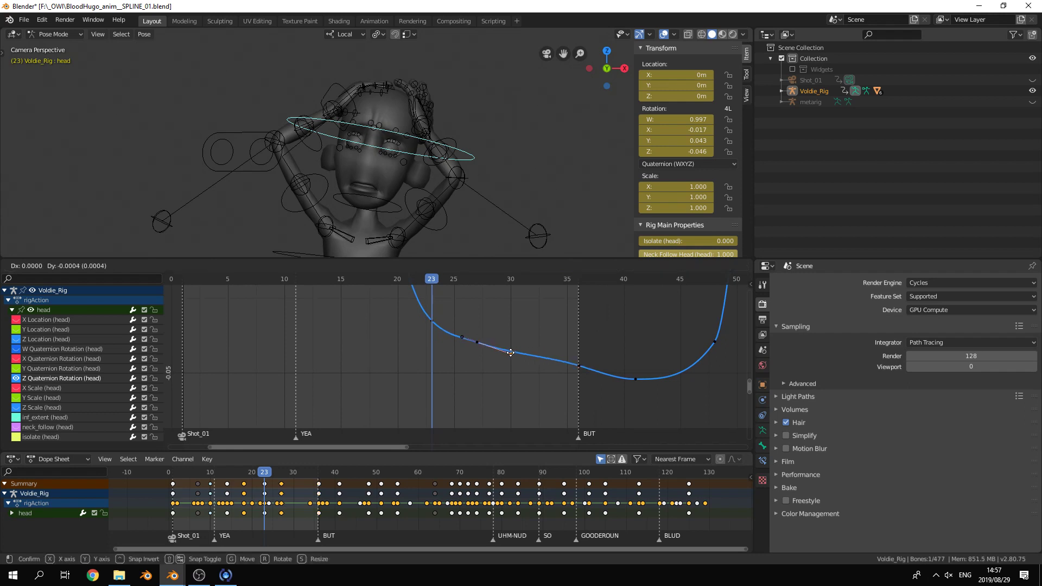
pyautogui.click(578, 366)
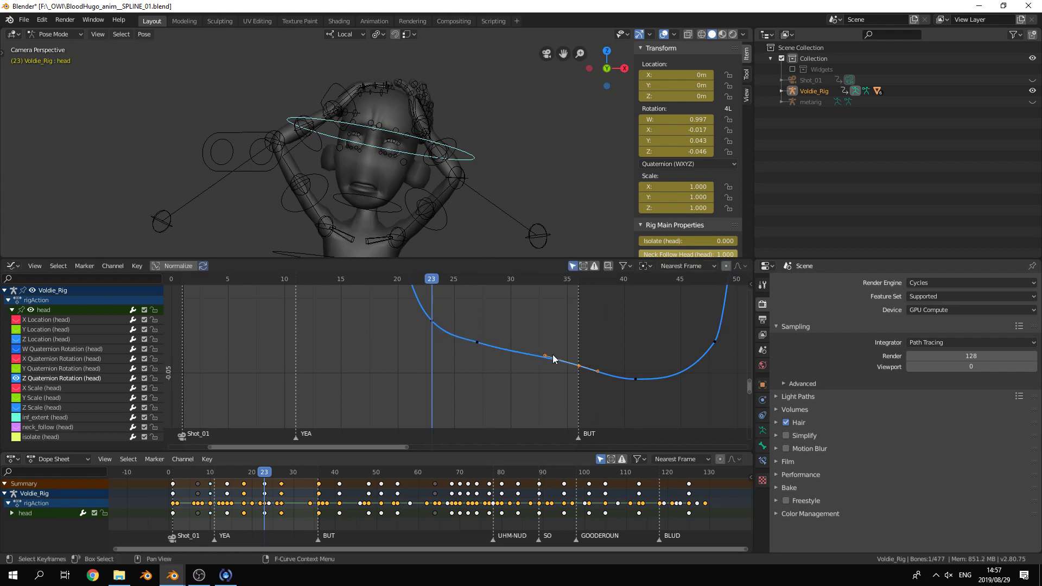
pyautogui.click(578, 366)
pyautogui.click(546, 357)
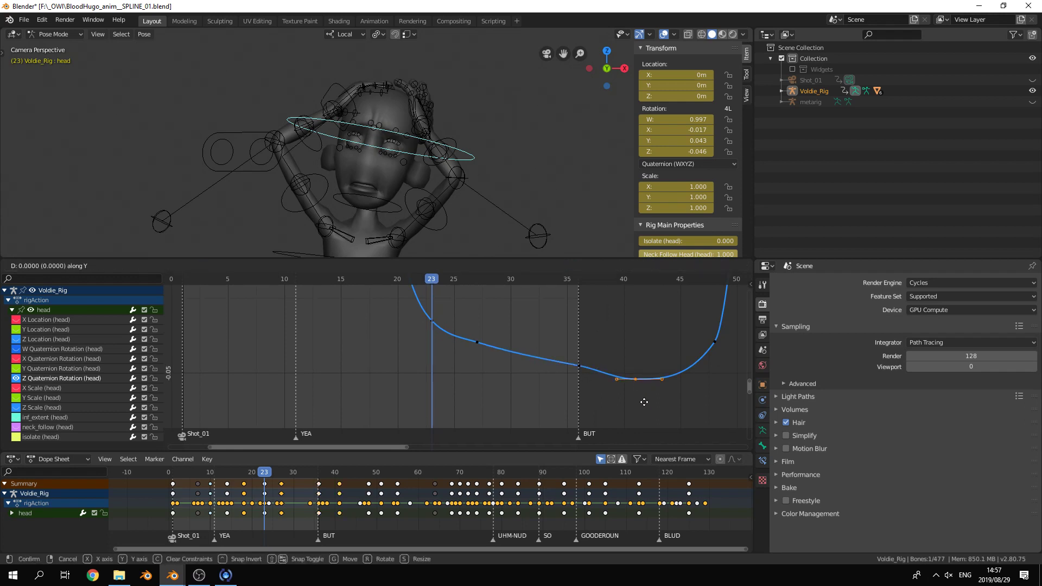
pyautogui.click(435, 328)
# - Scrub back to the start and play the shot to review the head's refined Z rotation
pyautogui.keyDown('ctrl'); pyautogui.moveTo(468, 345); pyautogui.dragTo(446, 354, button='middle'); pyautogui.keyUp('ctrl')
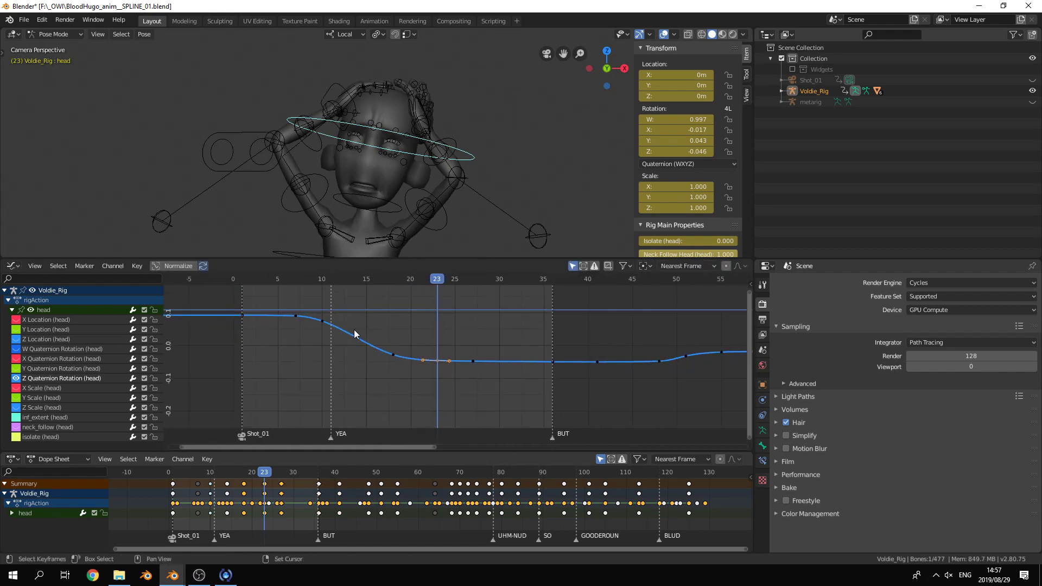
pyautogui.moveTo(354, 330); pyautogui.dragTo(380, 342, button='middle')
pyautogui.moveTo(400, 278); pyautogui.dragTo(269, 288)
pyautogui.press('space')
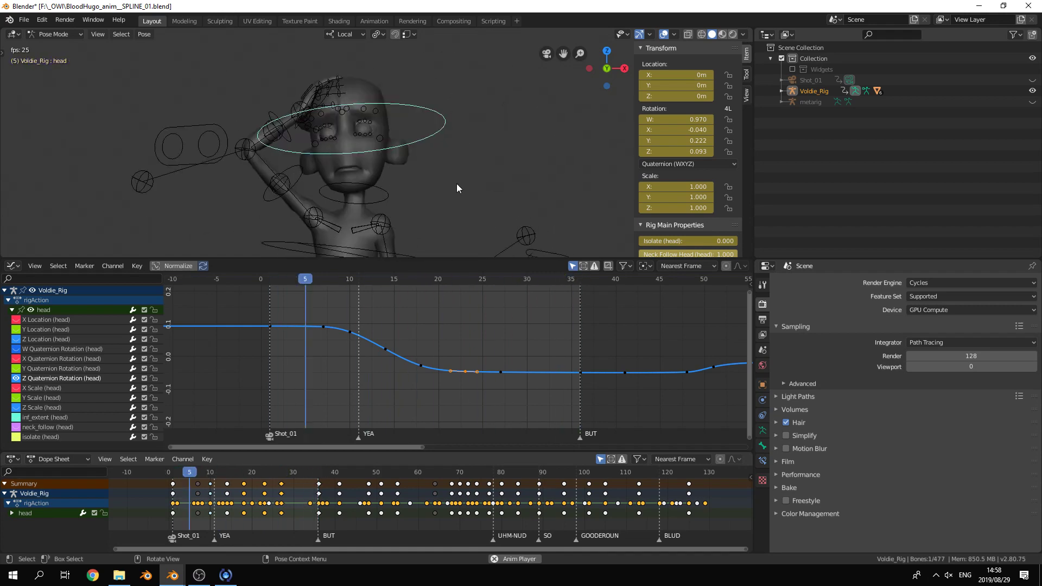
pyautogui.press('space')
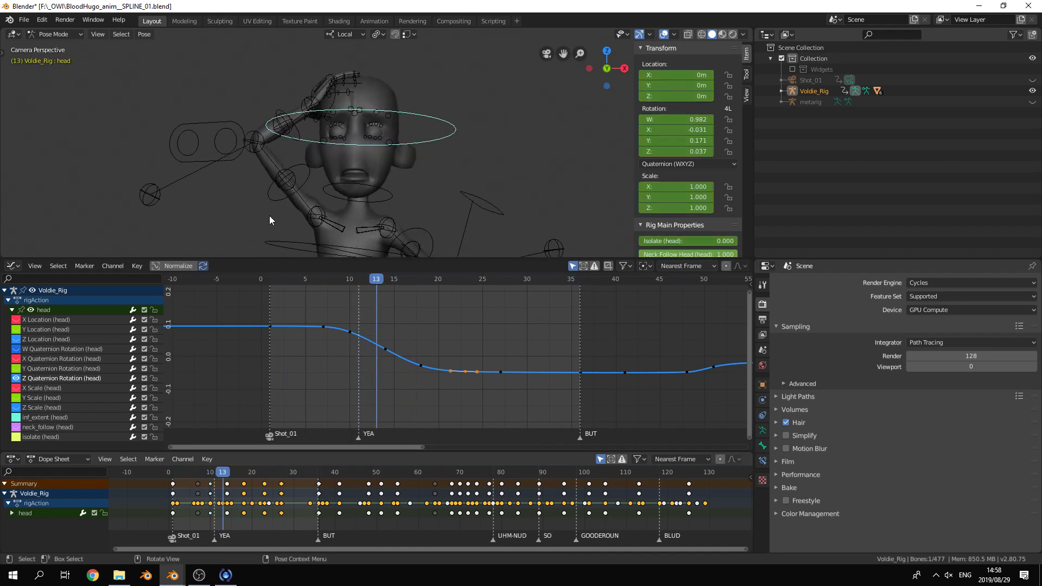
# - Select the left upper arm FK control and frame its curves together with the full character
pyautogui.moveTo(397, 167)
pyautogui.keyDown('shift'); pyautogui.mouseDown(button='middle')
pyautogui.moveTo(396, 151)
pyautogui.moveTo(382, 157)
pyautogui.moveTo(385, 105)
pyautogui.moveTo(411, 135)
pyautogui.moveTo(415, 161)
pyautogui.mouseUp(button='middle'); pyautogui.keyUp('shift')
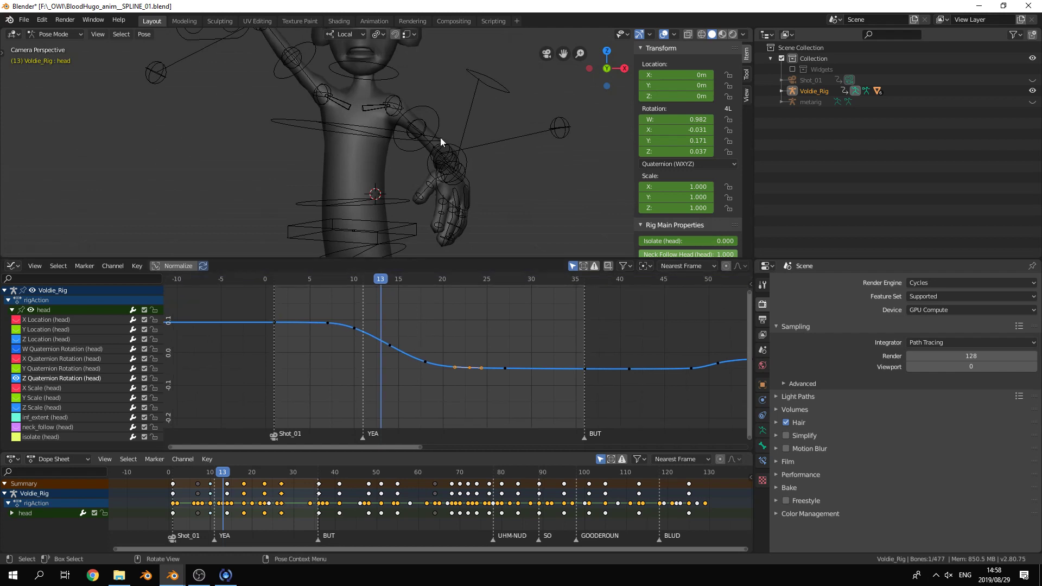
pyautogui.click(435, 112)
pyautogui.keyDown('ctrl'); pyautogui.moveTo(418, 339); pyautogui.dragTo(406, 374, button='middle'); pyautogui.keyUp('ctrl')
pyautogui.scroll(-6, 472, 155)
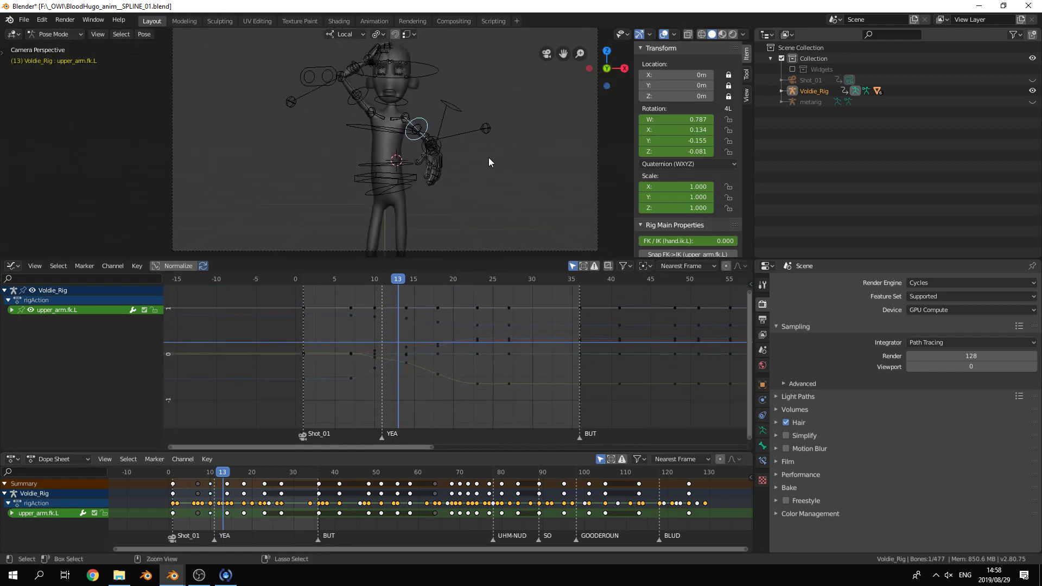
# - Play the full-body shot without overlays in a maximized viewport and switch to the BloodHugo_anim_04.blend window
pyautogui.hotkey('ctrl', 'space')
pyautogui.scroll(3, 615, 261)
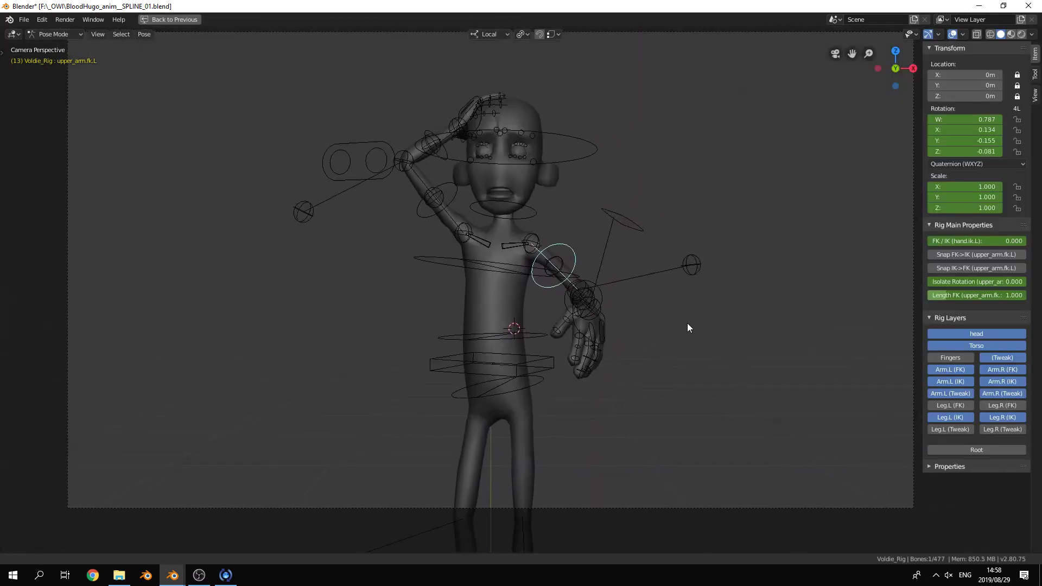
pyautogui.press('space')
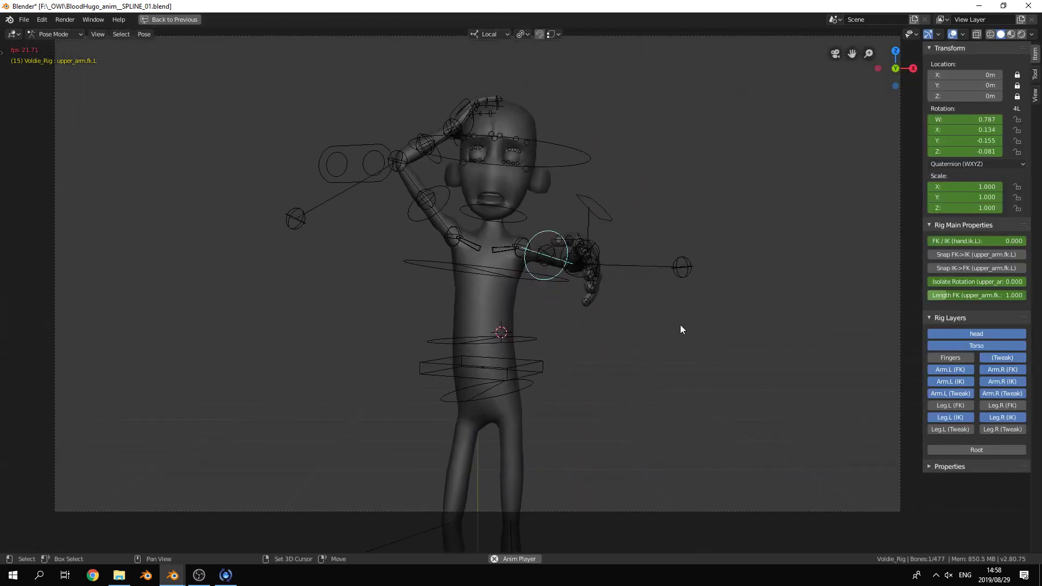
pyautogui.click(953, 34)
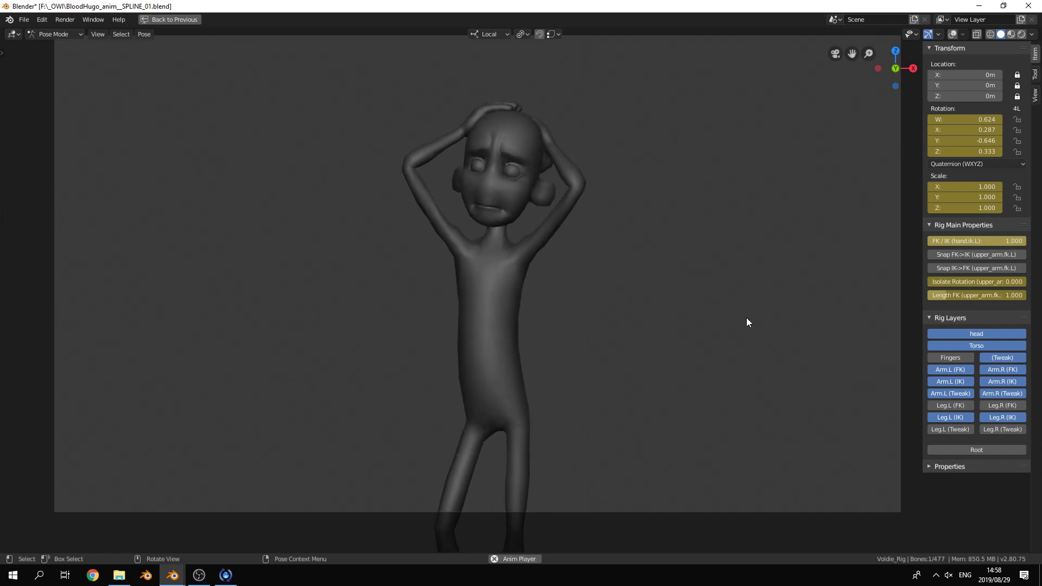
pyautogui.hotkey('alt', 'Tab')
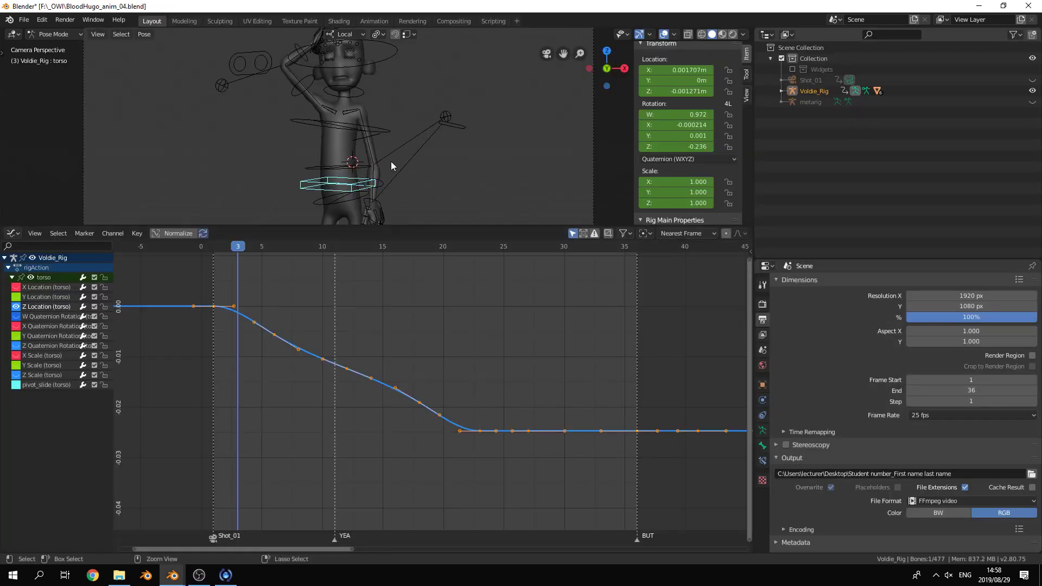
# - Play the BloodHugo_anim_04.blend blocking shot without overlays in a maximized viewport and switch back to the BloodHugo_anim__SPLINE_01.blend window
pyautogui.press('space')
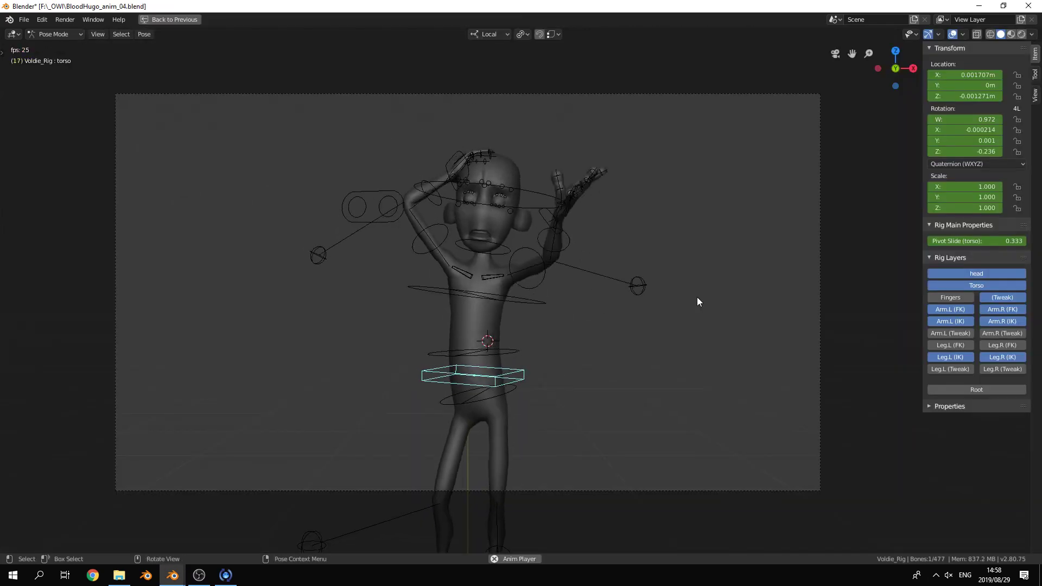
pyautogui.press('Home')
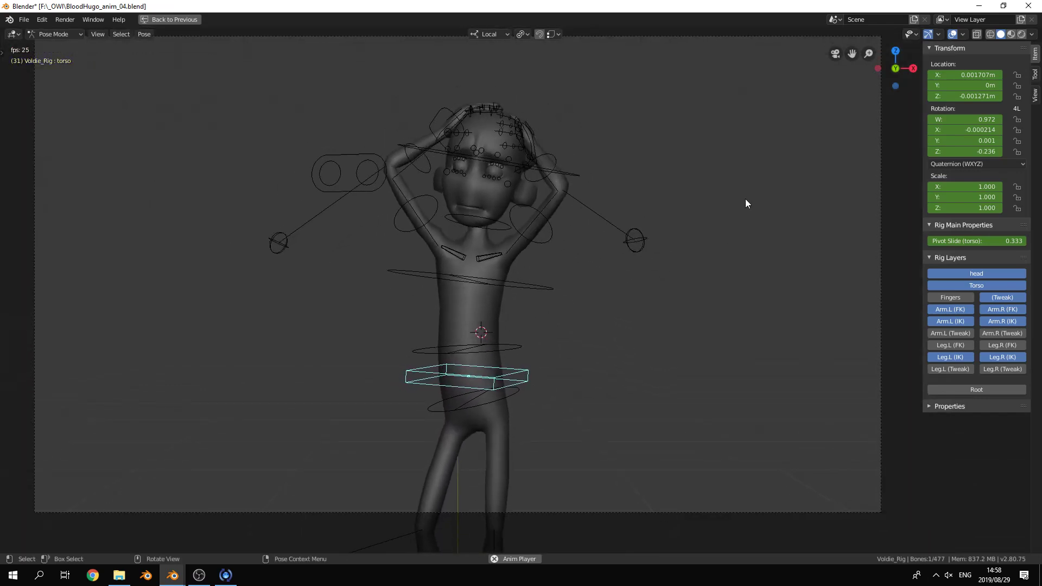
pyautogui.click(954, 34)
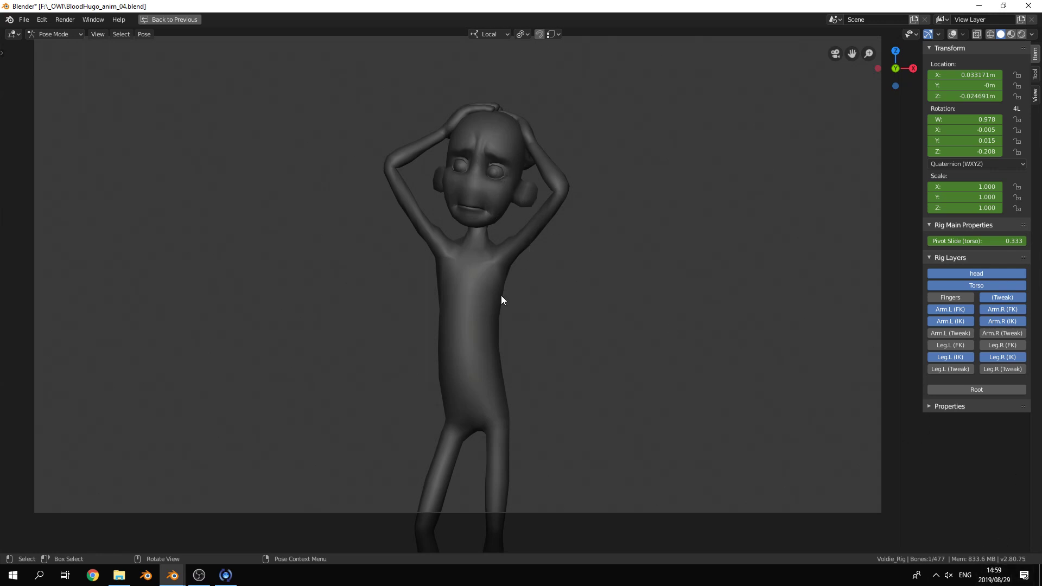
pyautogui.press('space')
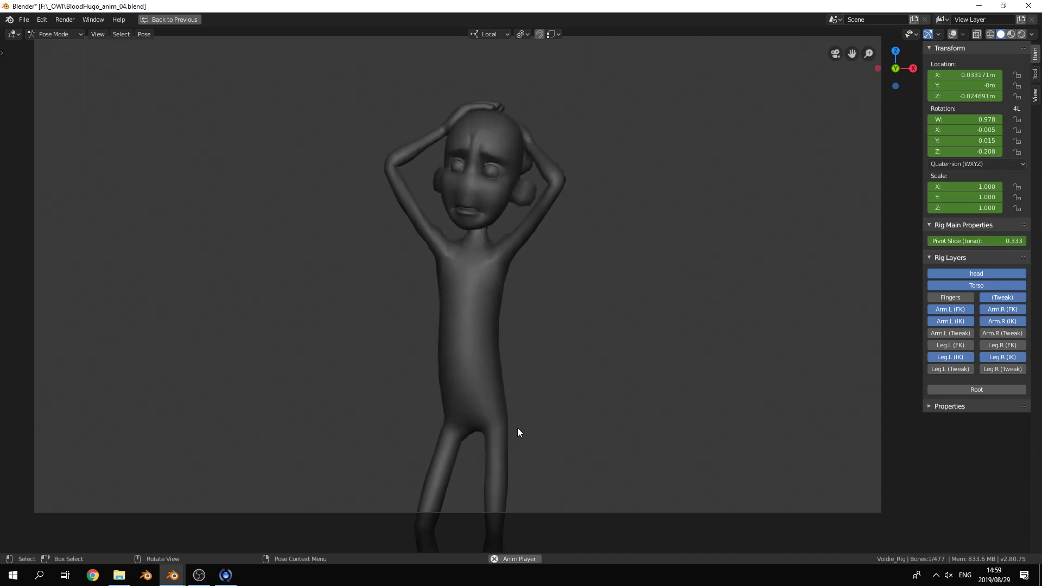
pyautogui.hotkey('alt', 'Tab')
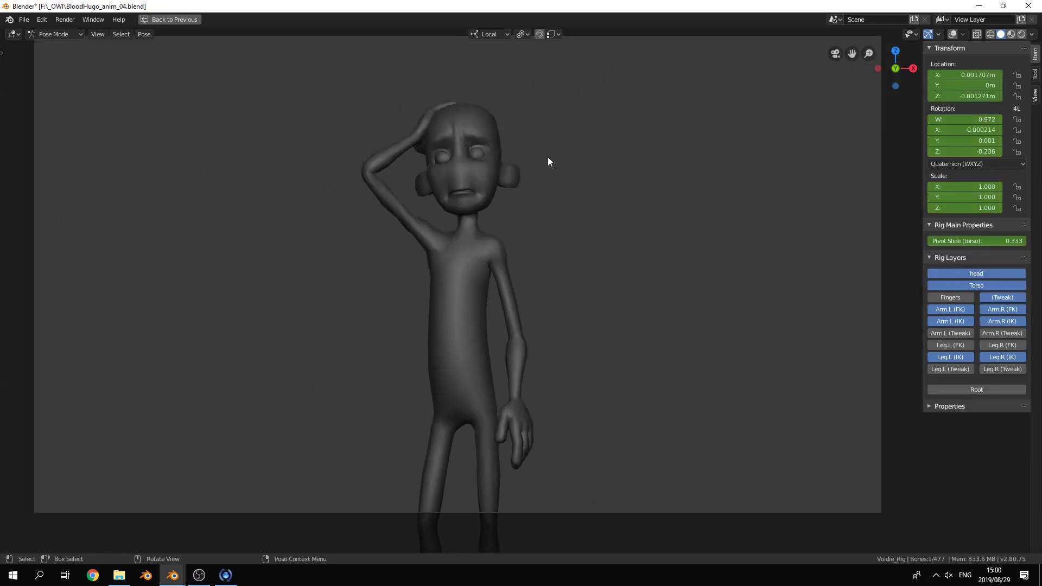
pyautogui.hotkey('ctrl', 'space')
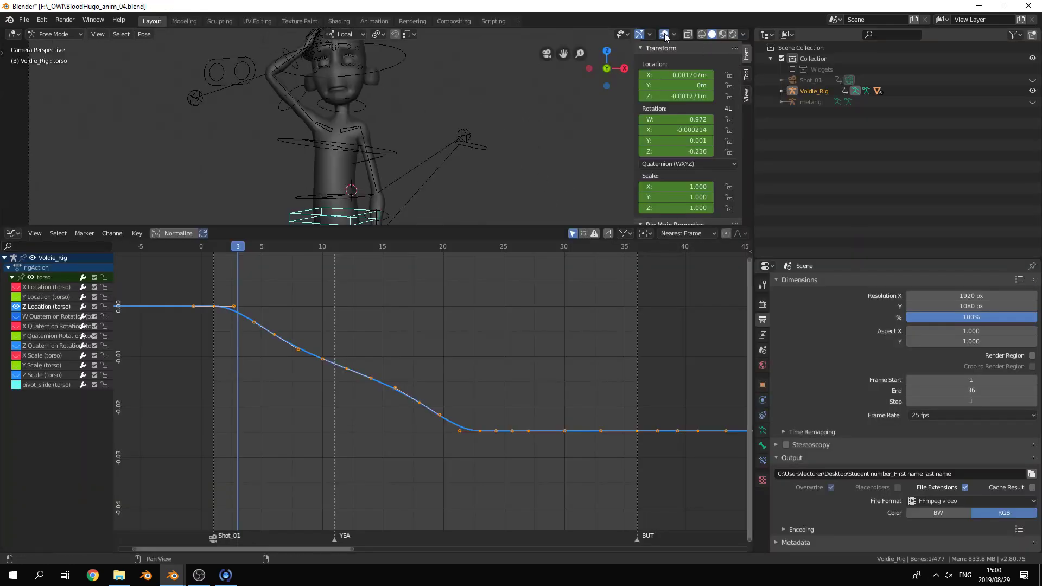
pyautogui.hotkey('alt', 'Tab')
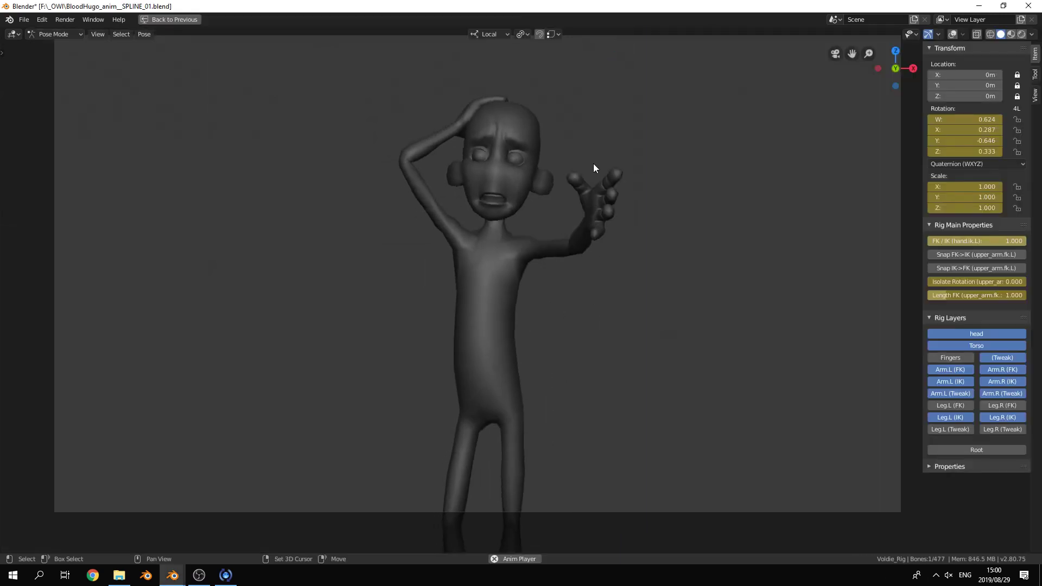
# - Stop playback, restore the full editor layout with viewport overlays shown, and select the head control
pyautogui.press('space')
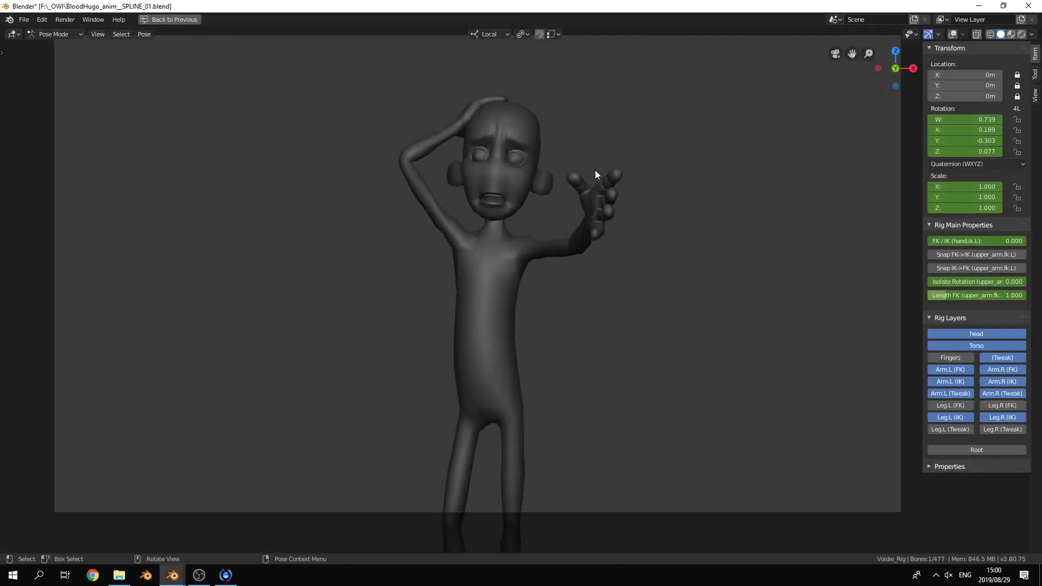
pyautogui.hotkey('ctrl', 'space')
pyautogui.click(663, 35)
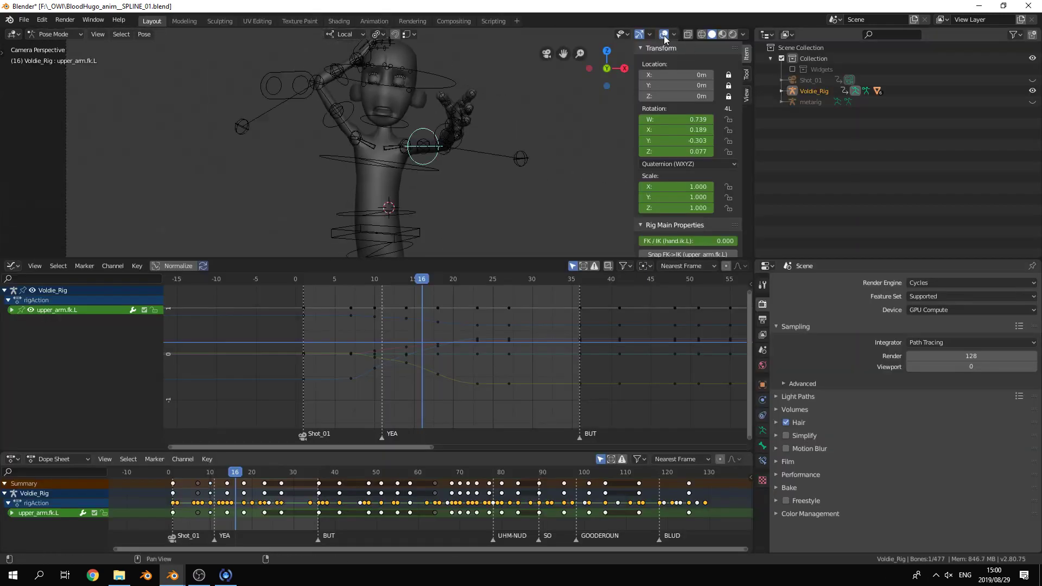
pyautogui.click(455, 110)
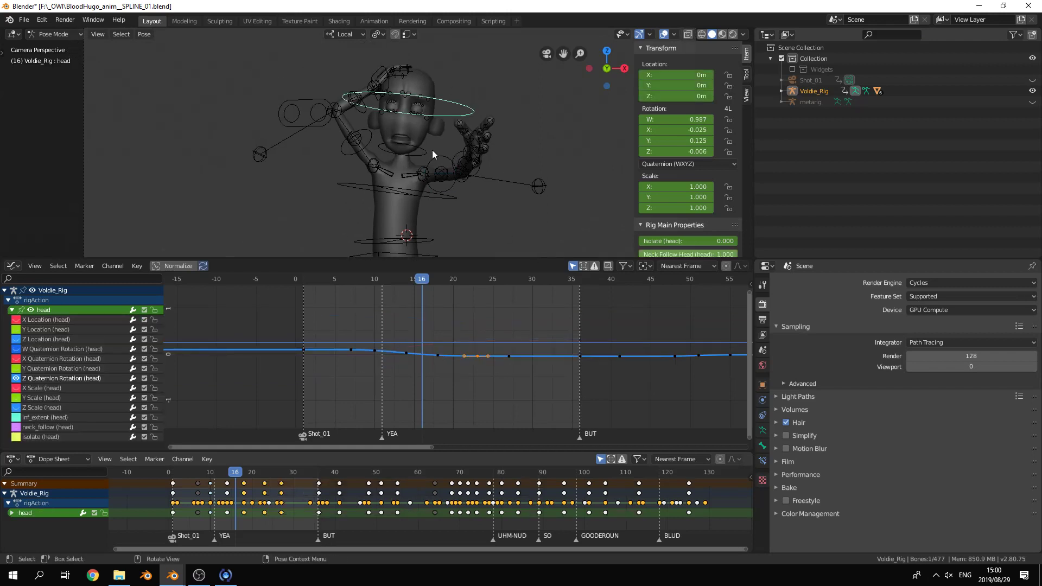
pyautogui.scroll(2, 432, 153)
pyautogui.press('r')
pyautogui.press('x')
pyautogui.press('x')
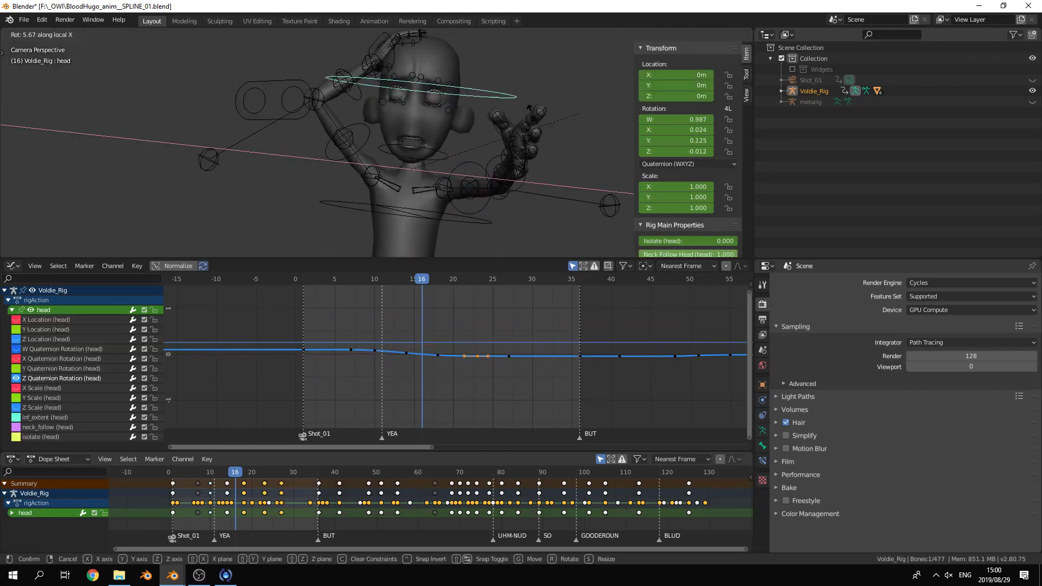
pyautogui.rightClick(616, 139)
# - Isolate the head's X Quaternion Rotation curve, framed over frames 1 to 36 with the viewport and graph areas slightly enlarged
pyautogui.rightClick(51, 322)
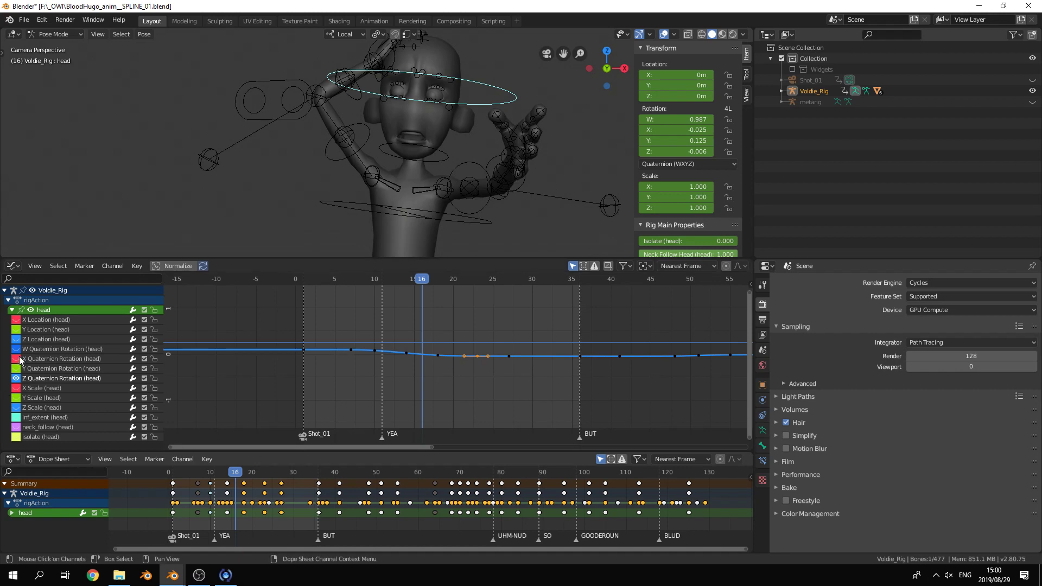
pyautogui.click(16, 359)
pyautogui.click(16, 379)
pyautogui.click(34, 359)
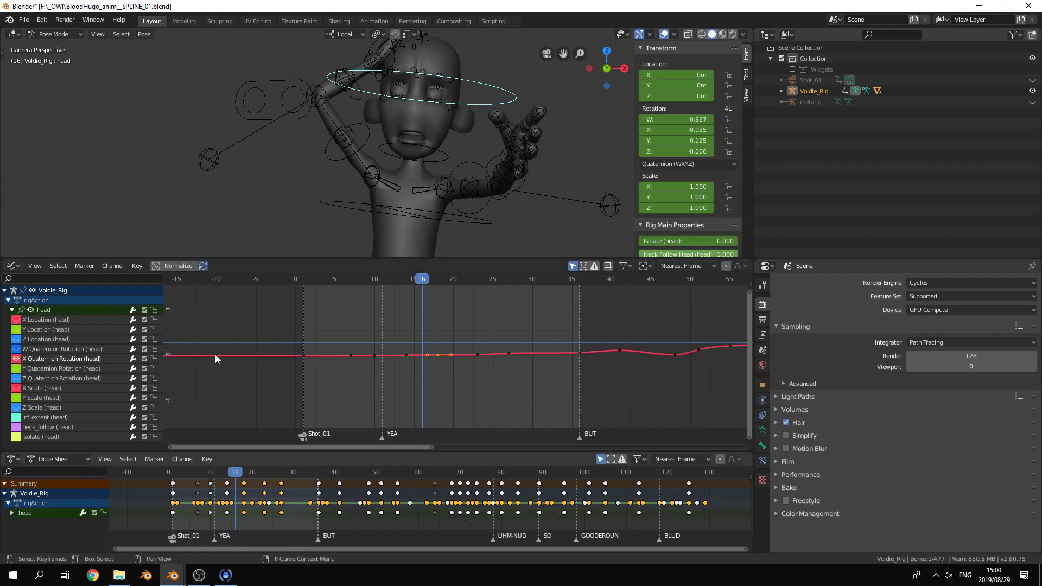
pyautogui.moveTo(387, 366); pyautogui.dragTo(493, 234, button='middle')
pyautogui.scroll(-4, 495, 223)
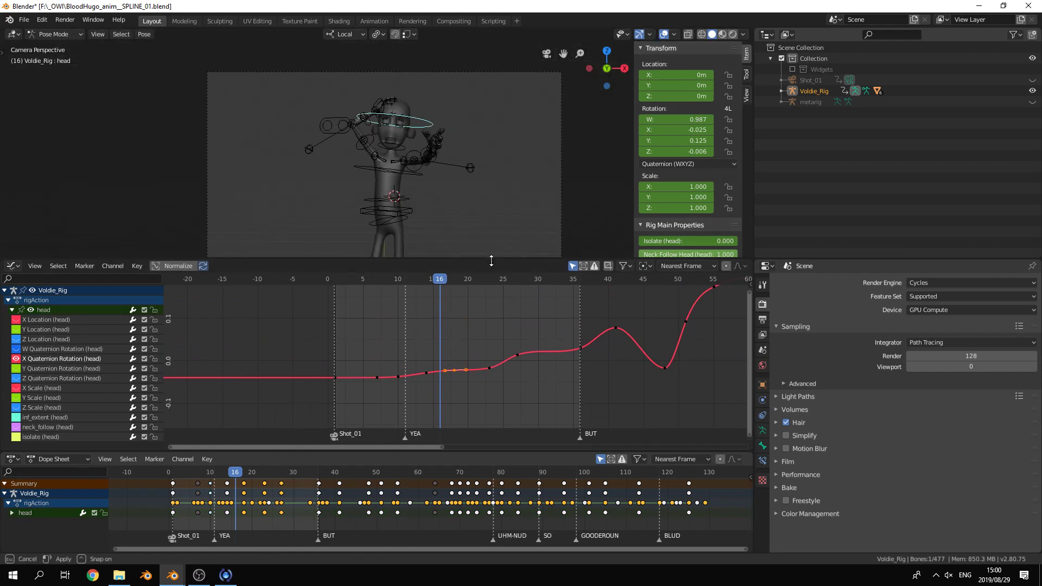
pyautogui.moveTo(491, 261); pyautogui.dragTo(491, 269)
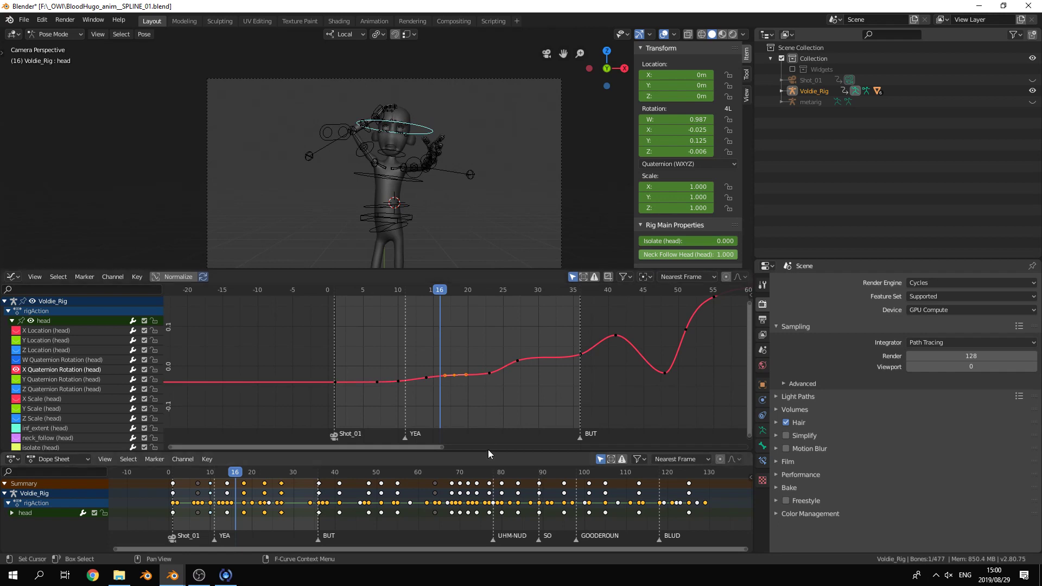
pyautogui.moveTo(490, 453); pyautogui.dragTo(487, 466)
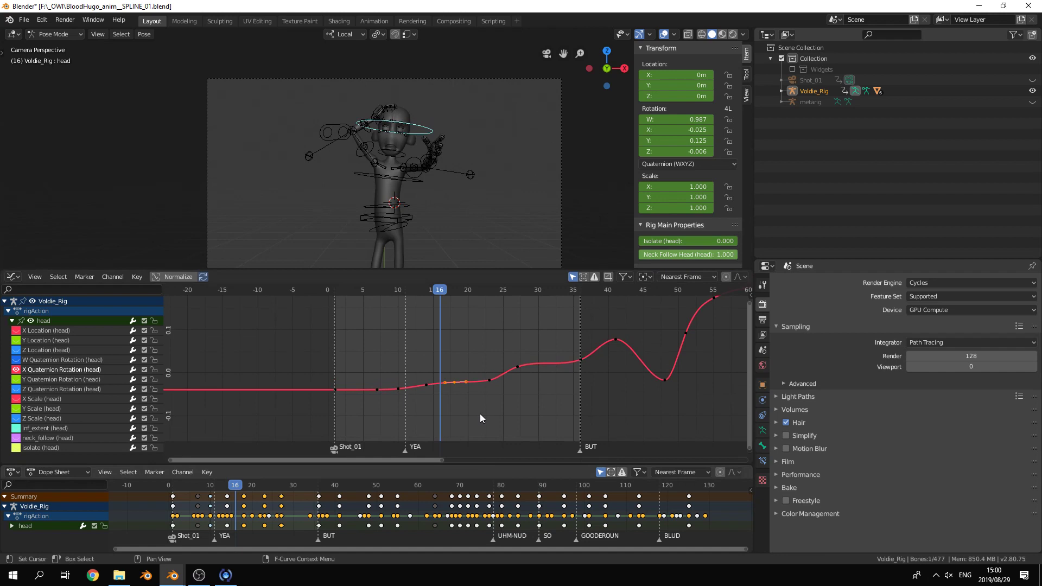
pyautogui.keyDown('ctrl'); pyautogui.moveTo(478, 415); pyautogui.dragTo(490, 337, button='middle'); pyautogui.keyUp('ctrl')
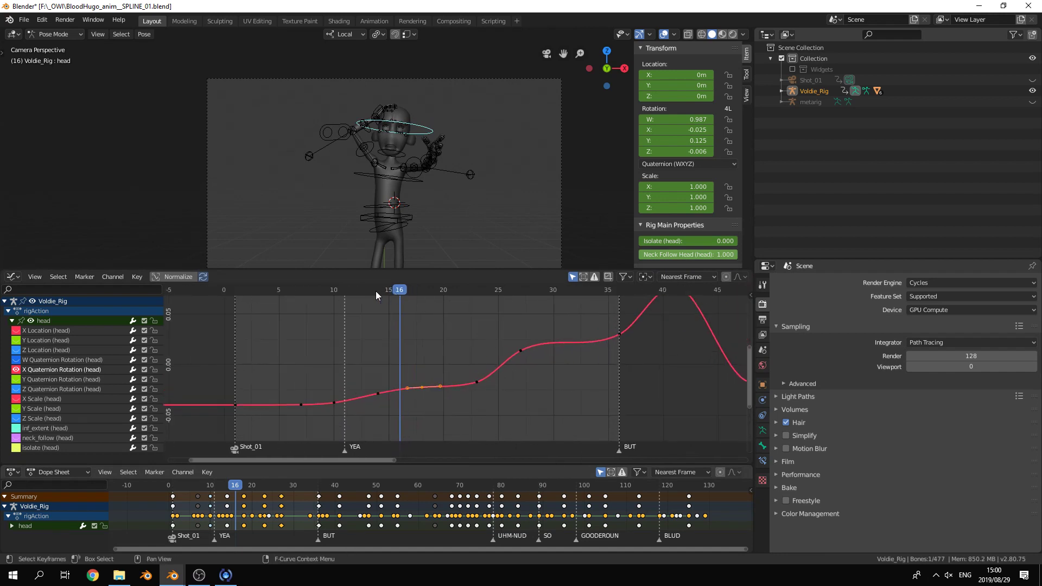
# - Lower the frame 23 key of the head's X Quaternion Rotation curve vertically to about the level of the frame 1 key
pyautogui.moveTo(376, 291); pyautogui.dragTo(476, 290)
pyautogui.click(476, 383)
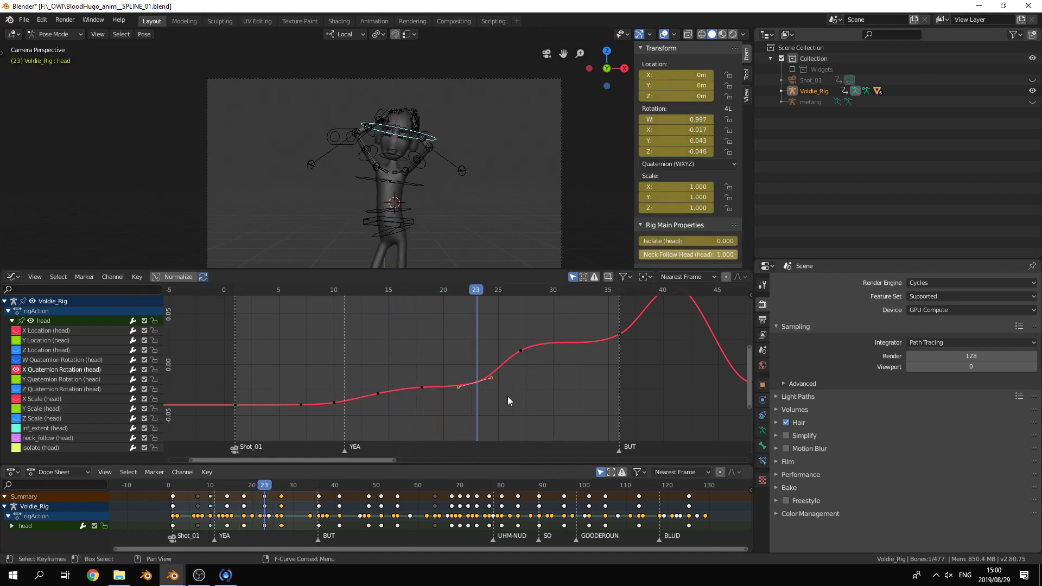
pyautogui.scroll(3, 413, 163)
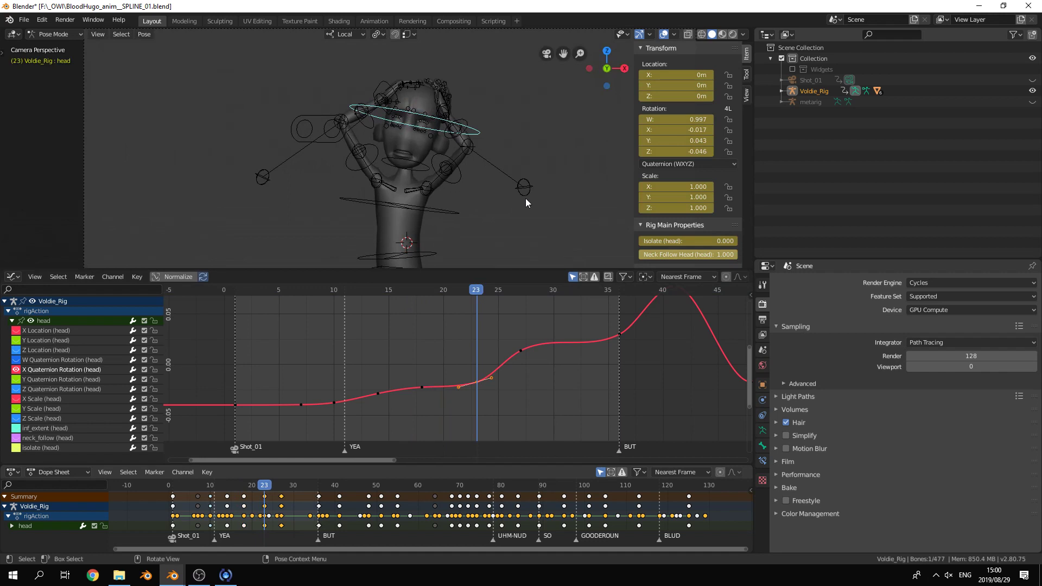
pyautogui.press('g')
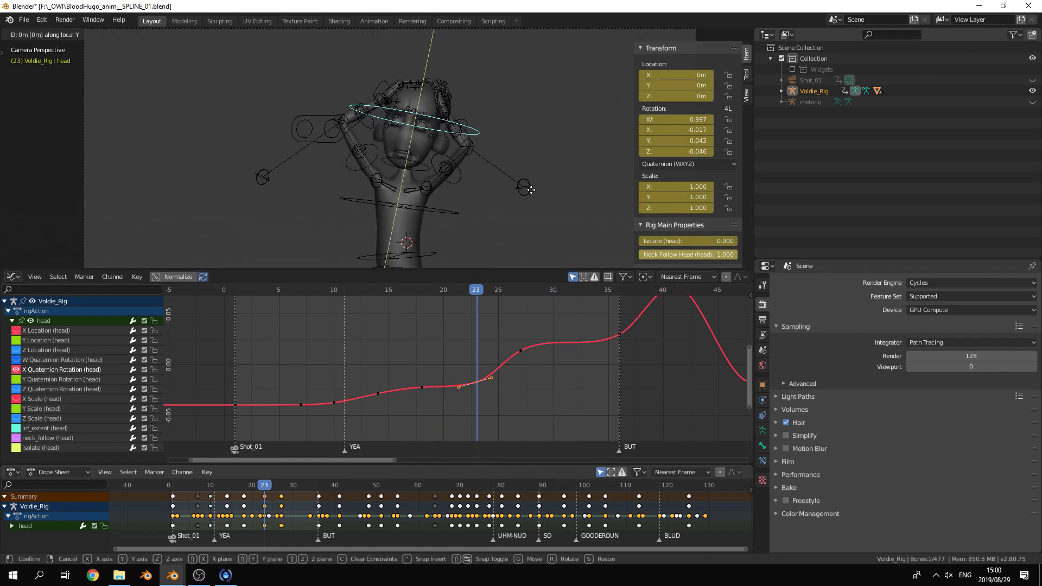
pyautogui.rightClick(521, 188)
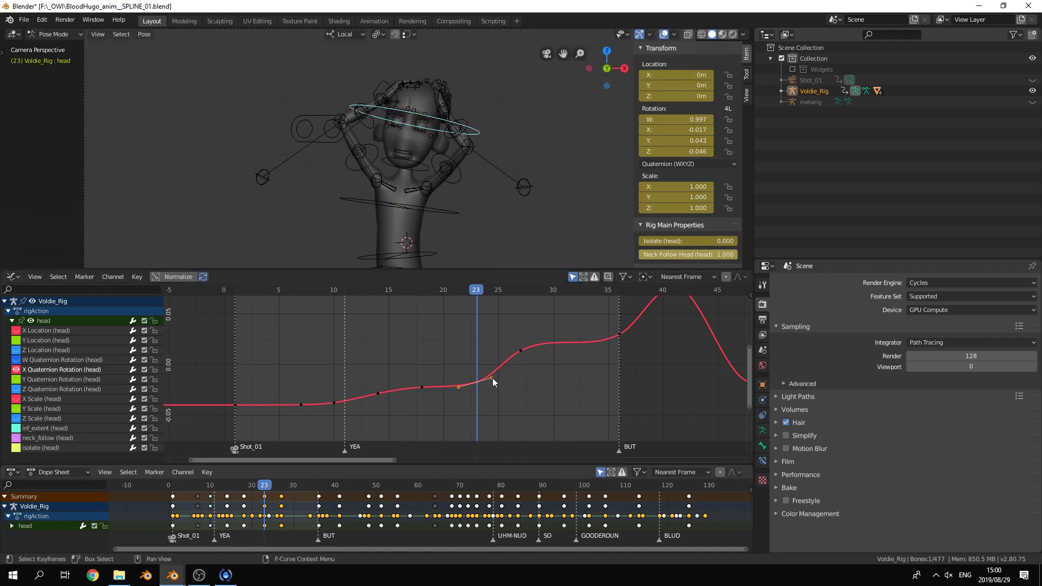
pyautogui.press('g')
pyautogui.press('y')
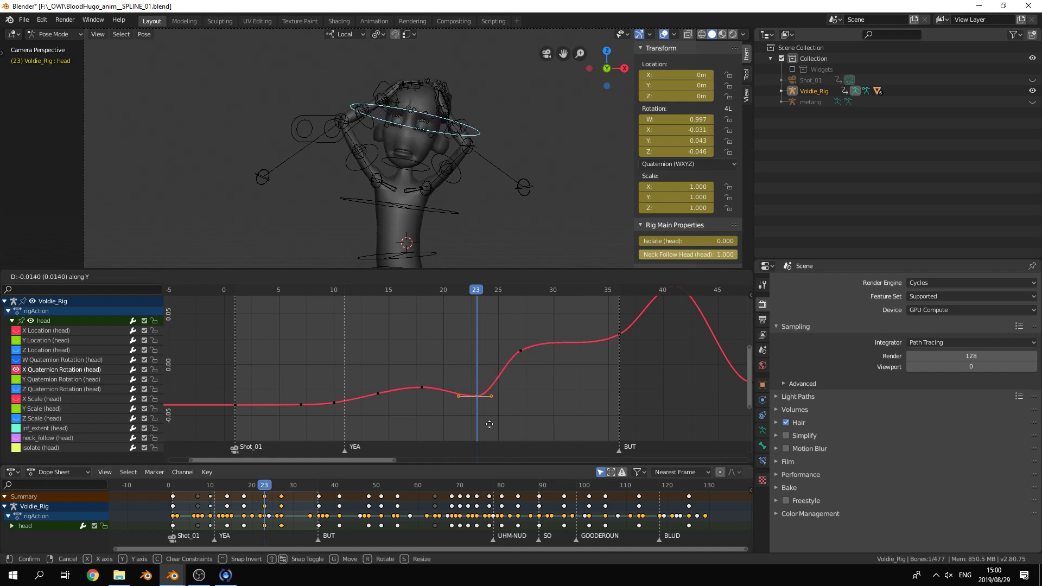
pyautogui.click(488, 430)
# - Play the shot without overlays in an enlarged viewport to review the head's X rotation dip
pyautogui.moveTo(462, 290); pyautogui.dragTo(333, 293)
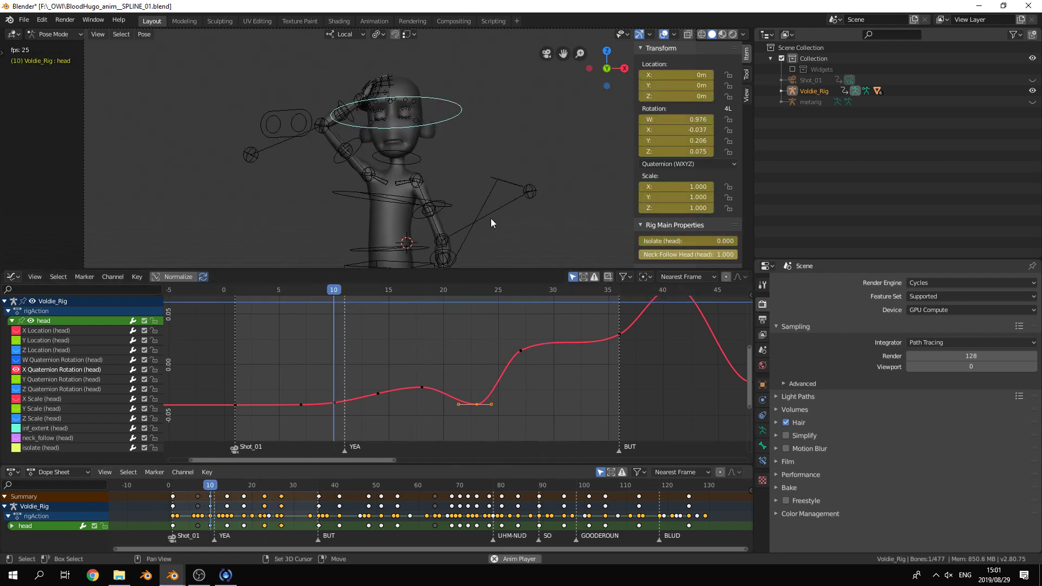
pyautogui.press('space')
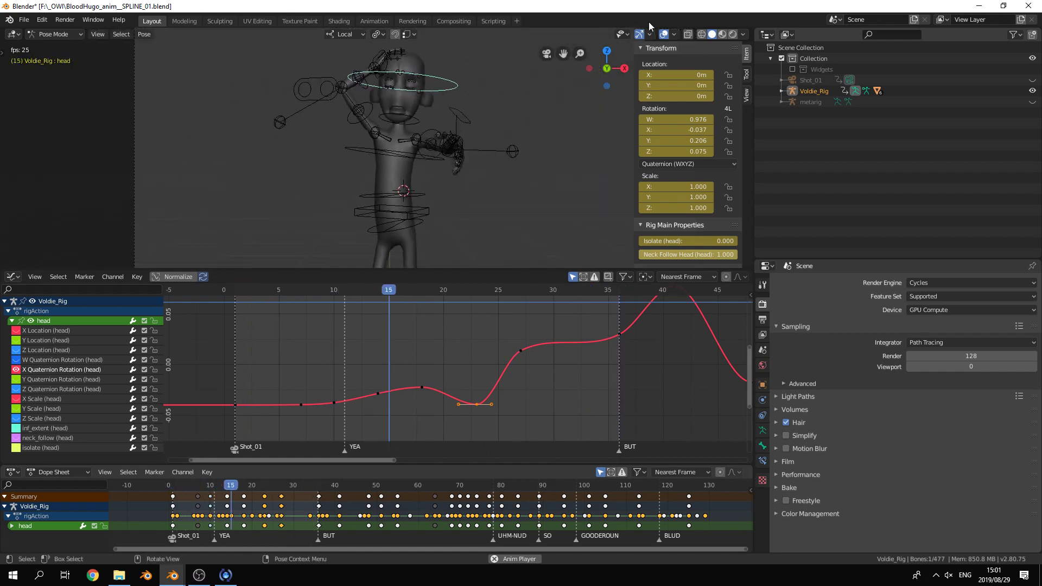
pyautogui.click(663, 35)
pyautogui.scroll(-2, 513, 145)
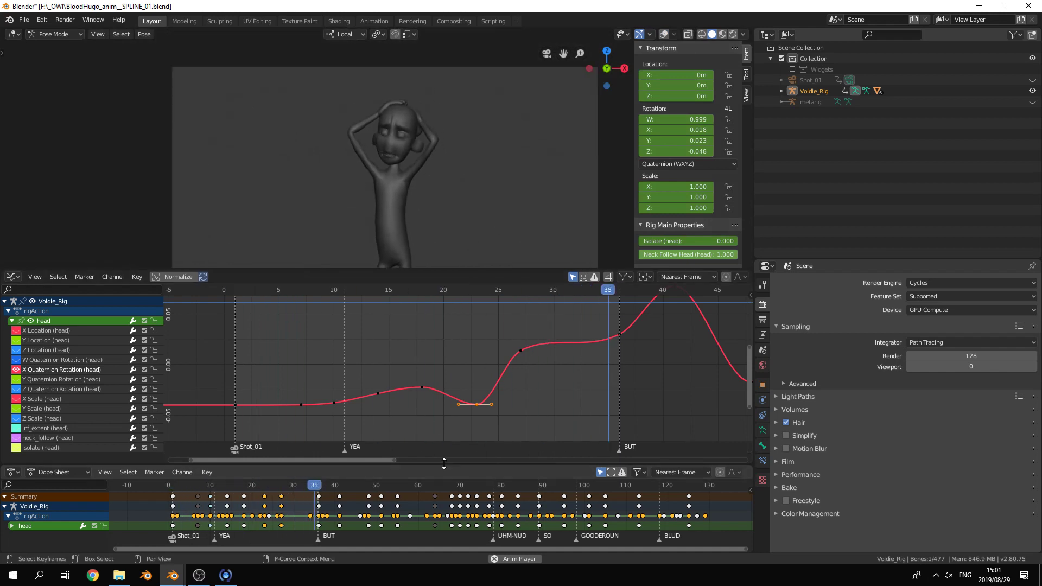
pyautogui.moveTo(444, 465); pyautogui.dragTo(444, 490)
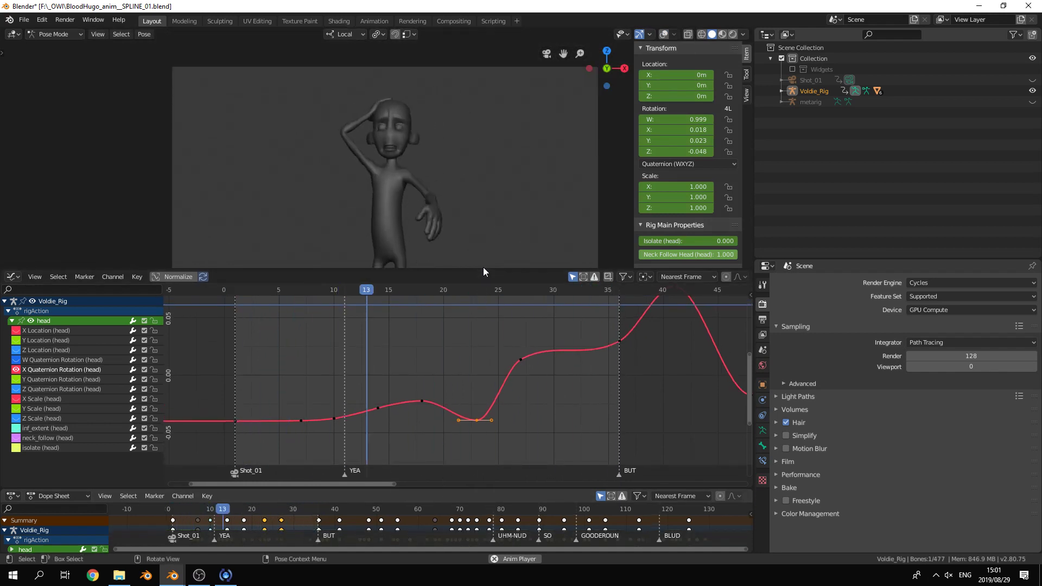
pyautogui.moveTo(484, 269); pyautogui.dragTo(484, 337)
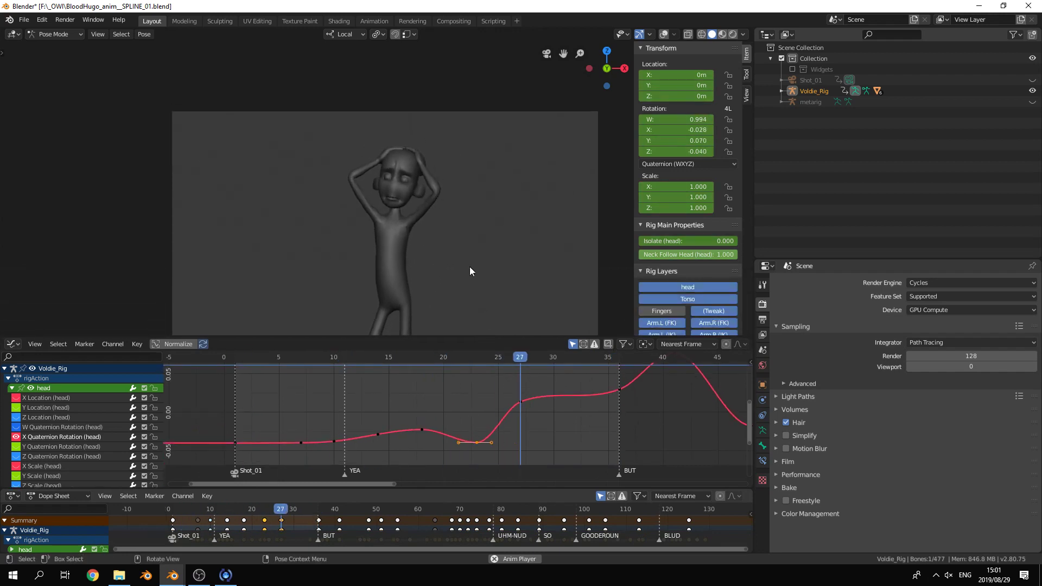
pyautogui.press('Home')
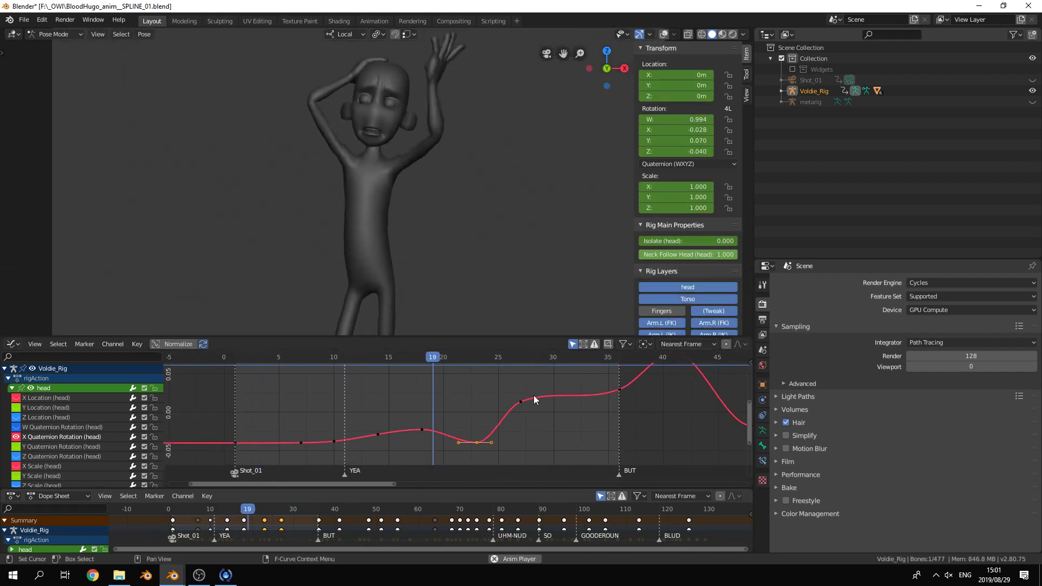
pyautogui.press('space')
# - Try downward-sloping handles on the frame 23 key of the head's X Quaternion Rotation curve and scrub through the motion
pyautogui.moveTo(435, 356); pyautogui.dragTo(497, 349)
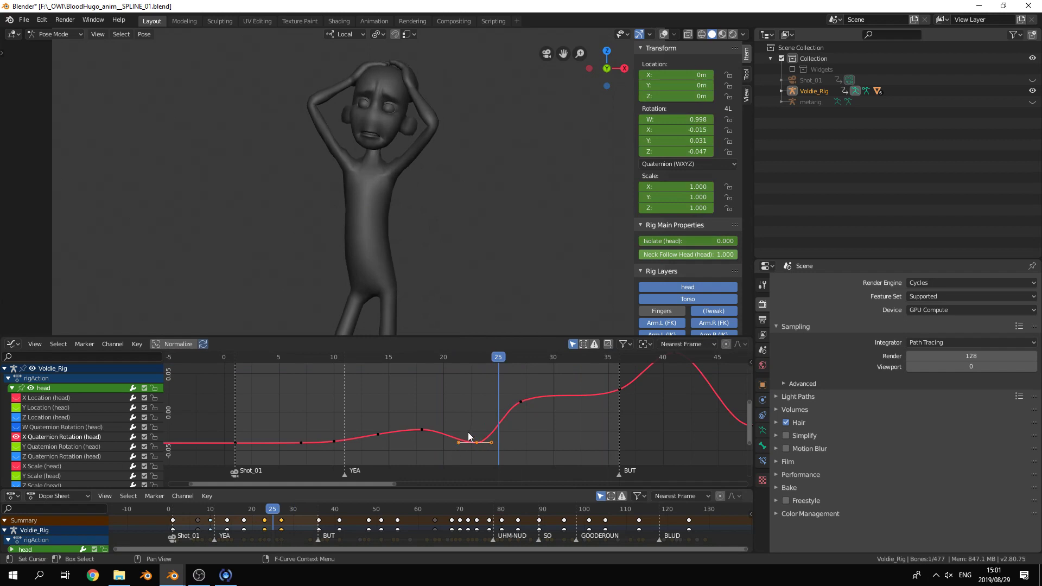
pyautogui.moveTo(459, 443)
pyautogui.mouseDown()
pyautogui.moveTo(462, 463)
pyautogui.moveTo(456, 442)
pyautogui.mouseUp()
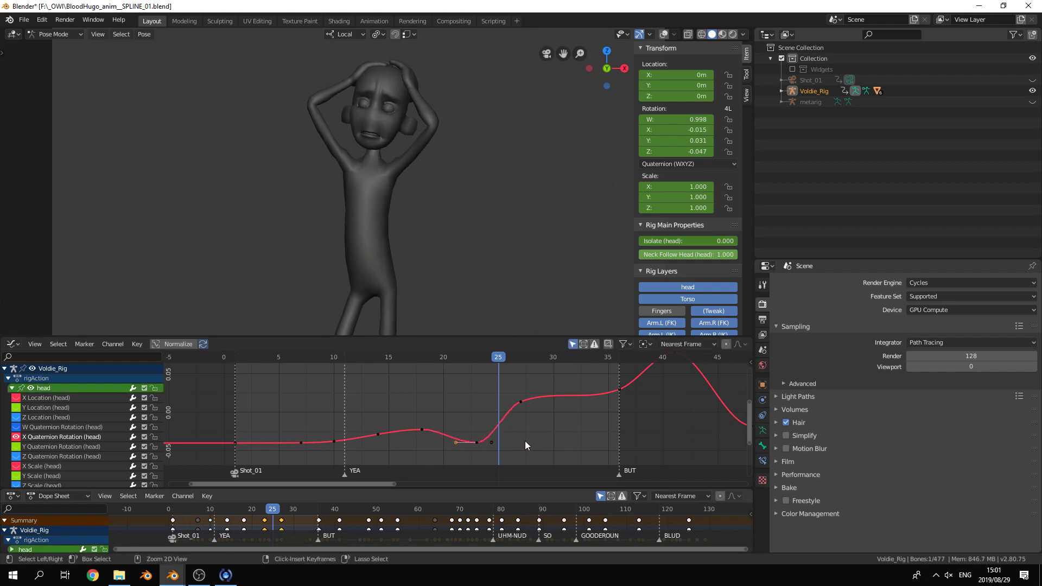
pyautogui.hotkey('ctrl', 'z')
pyautogui.scroll(5, 477, 432)
pyautogui.moveTo(467, 375)
pyautogui.mouseDown(button='middle')
pyautogui.moveTo(464, 438)
pyautogui.moveTo(470, 378)
pyautogui.mouseUp(button='middle')
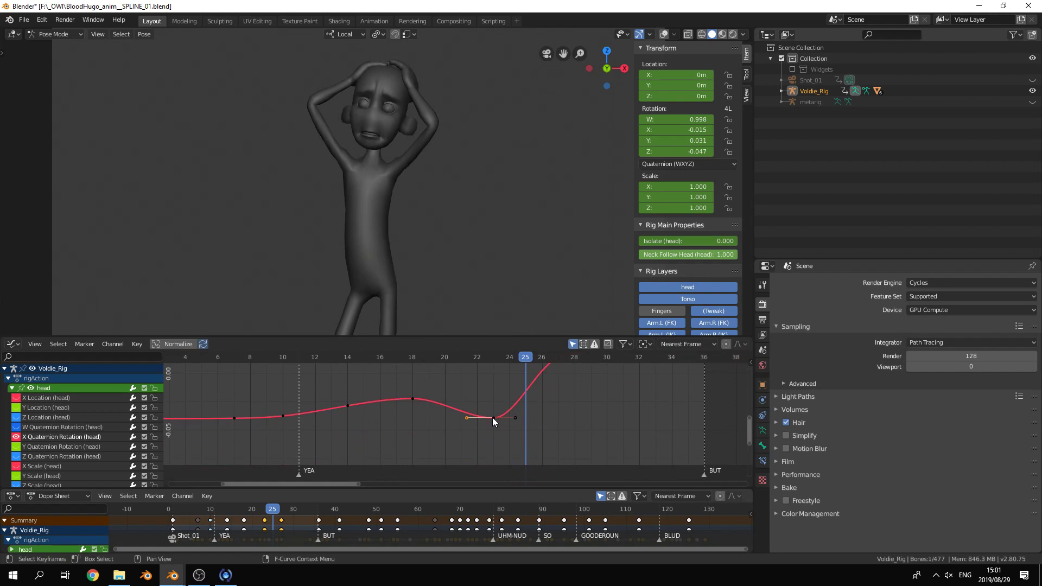
pyautogui.moveTo(466, 418)
pyautogui.mouseDown()
pyautogui.moveTo(456, 437)
pyautogui.moveTo(474, 401)
pyautogui.mouseUp()
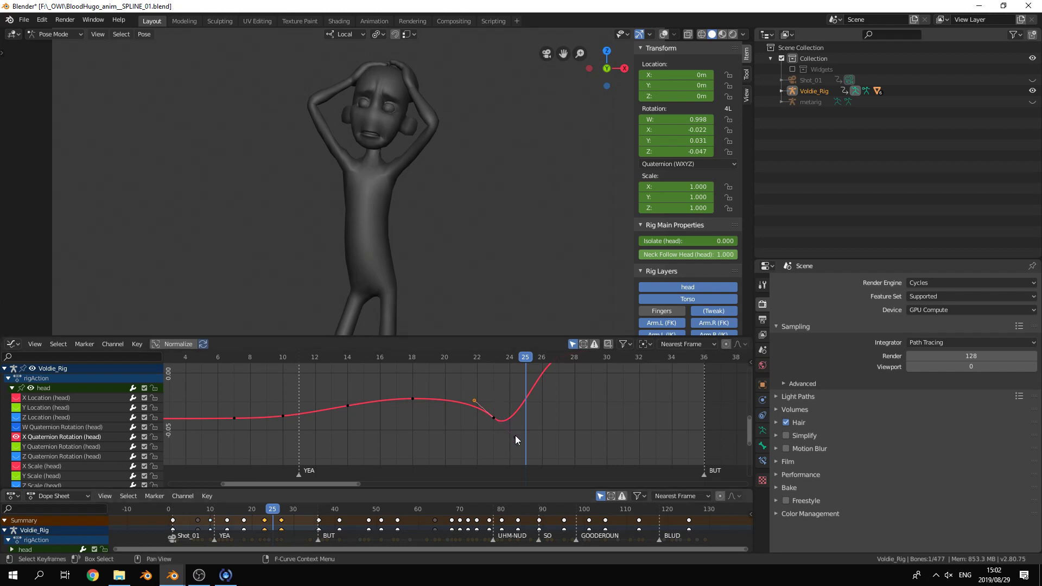
pyautogui.press('g')
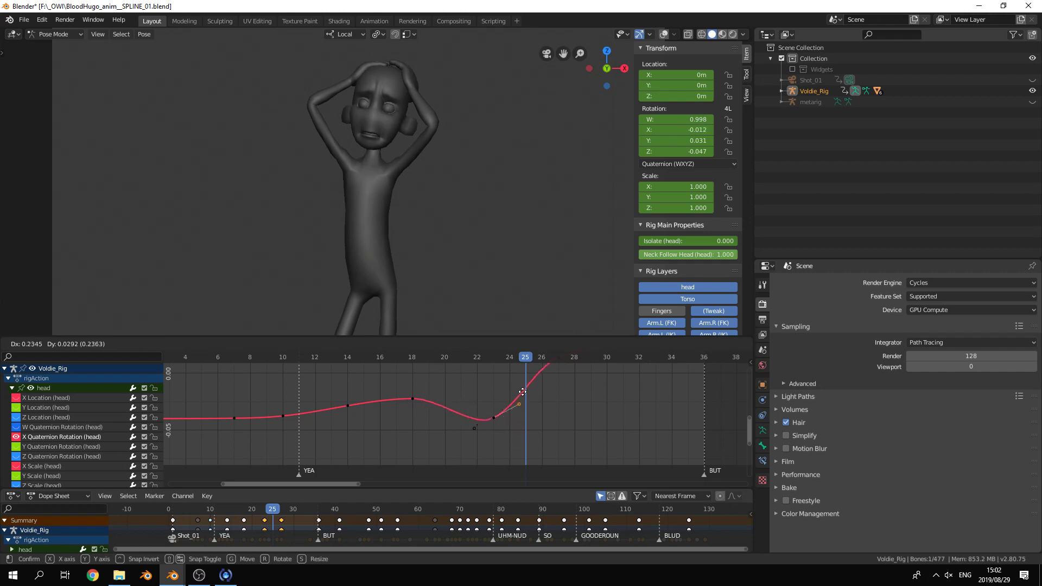
pyautogui.click(521, 421)
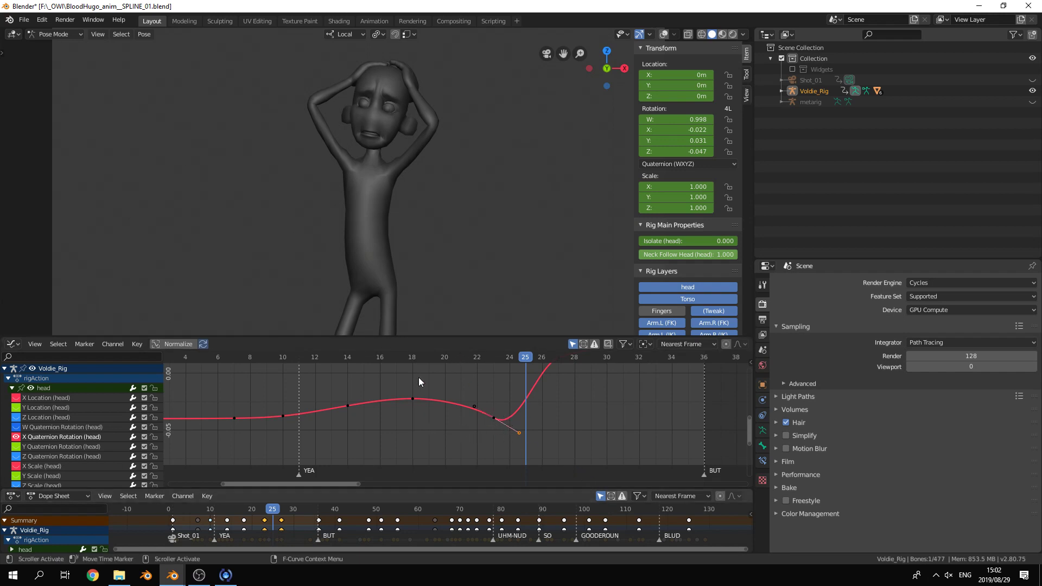
pyautogui.moveTo(424, 357); pyautogui.dragTo(514, 341)
# - Pull the frame 23 key's incoming handle down so the head's X rotation dips before the key, and review the motion
pyautogui.moveTo(473, 404); pyautogui.dragTo(458, 439)
pyautogui.moveTo(408, 348); pyautogui.dragTo(516, 343)
pyautogui.press('space')
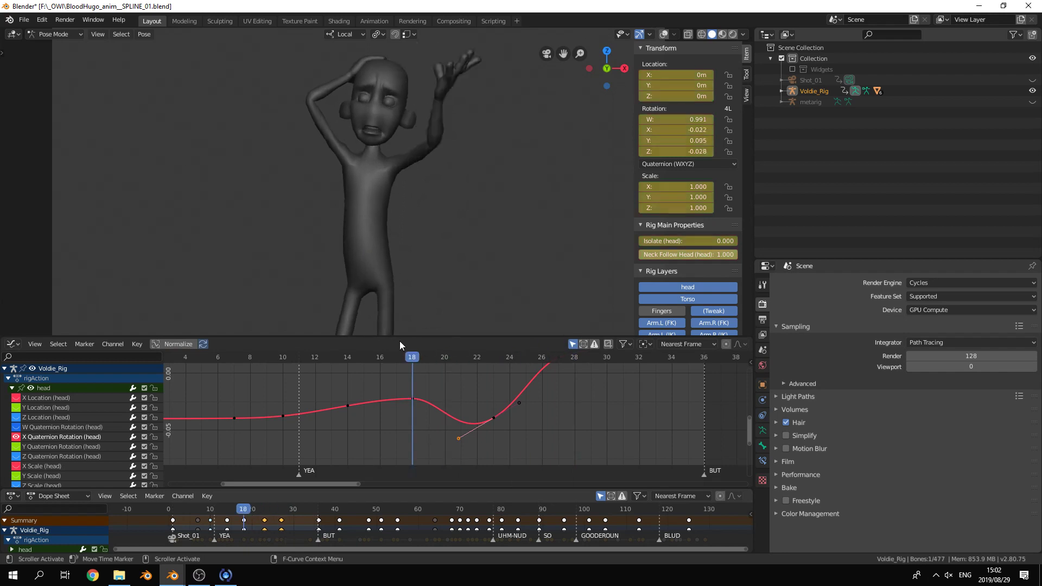
# - Pull the incoming handle of the frame 23 key further down on the head's X Quaternion Rotation curve and play back the deeper dip
pyautogui.press('space')
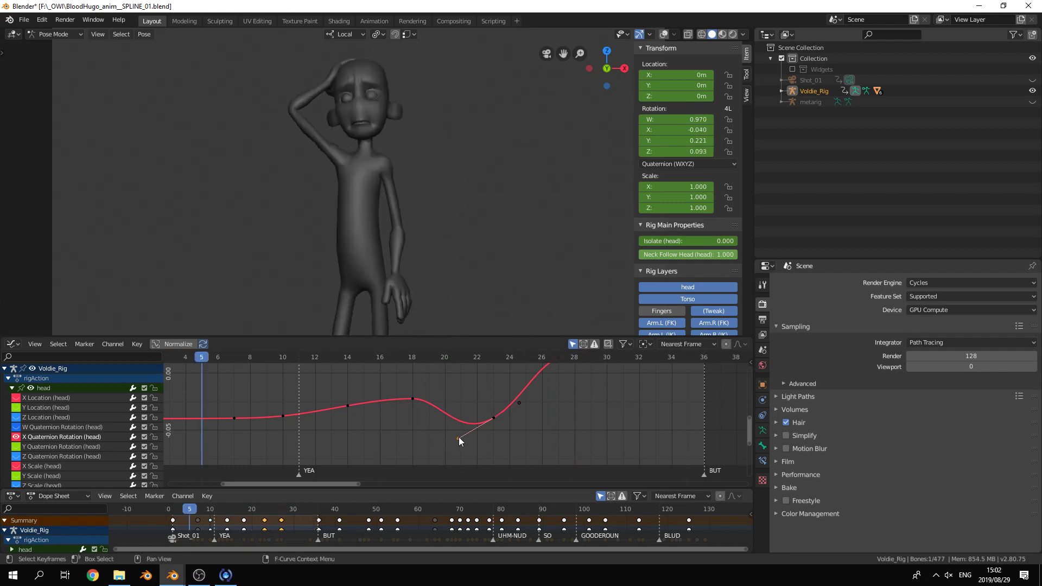
pyautogui.moveTo(458, 438); pyautogui.dragTo(452, 451)
pyautogui.press('space')
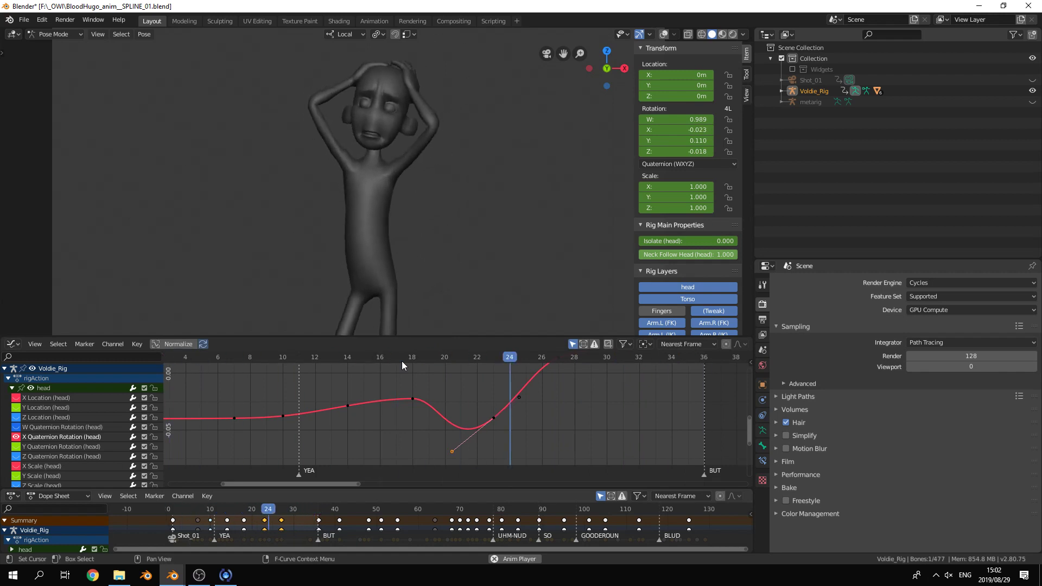
pyautogui.press('space')
# - Pull the frame 27 key's outgoing handle down on the head's X Quaternion Rotation curve so it dips slightly after the key
pyautogui.scroll(-2, 549, 390)
pyautogui.moveTo(550, 391); pyautogui.dragTo(495, 413, button='middle')
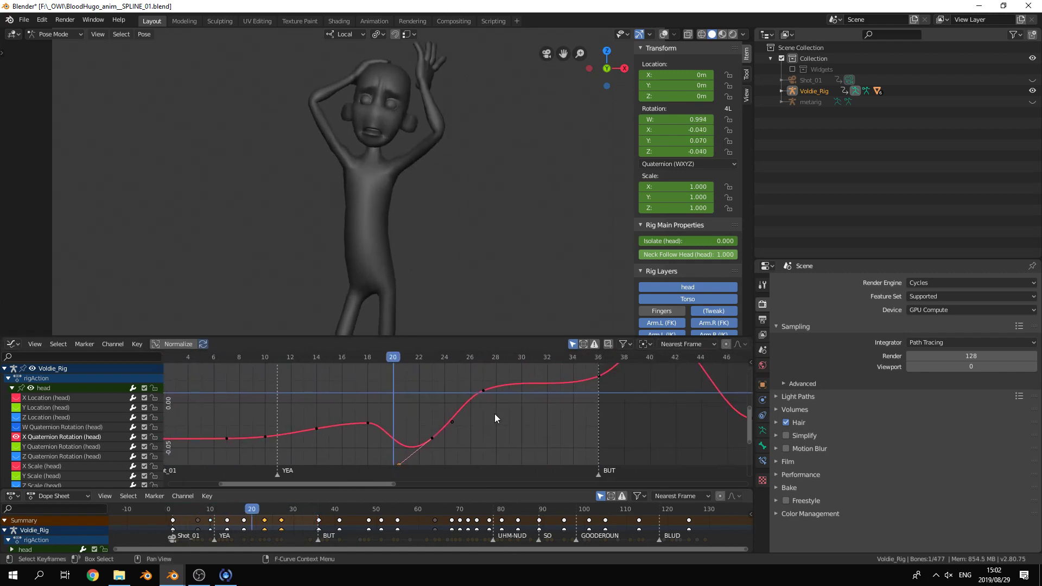
pyautogui.click(483, 391)
pyautogui.moveTo(519, 385); pyautogui.dragTo(531, 401)
# - Play the spline shot in an enlarged viewport and compare it with the blocking version in BloodHugo_anim_04.blend, shown enlarged without overlays
pyautogui.press('space')
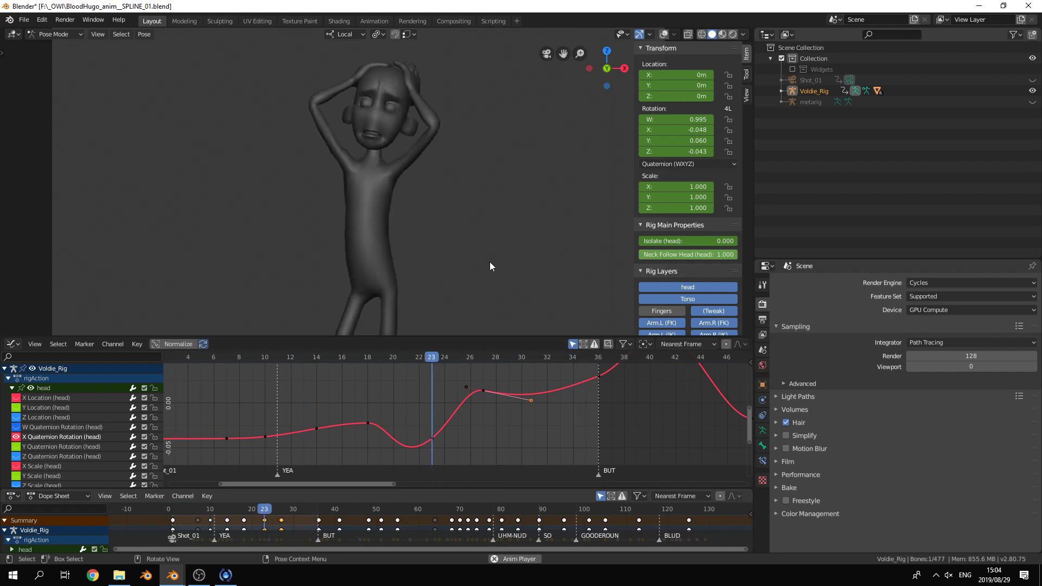
pyautogui.hotkey('ctrl', 'space')
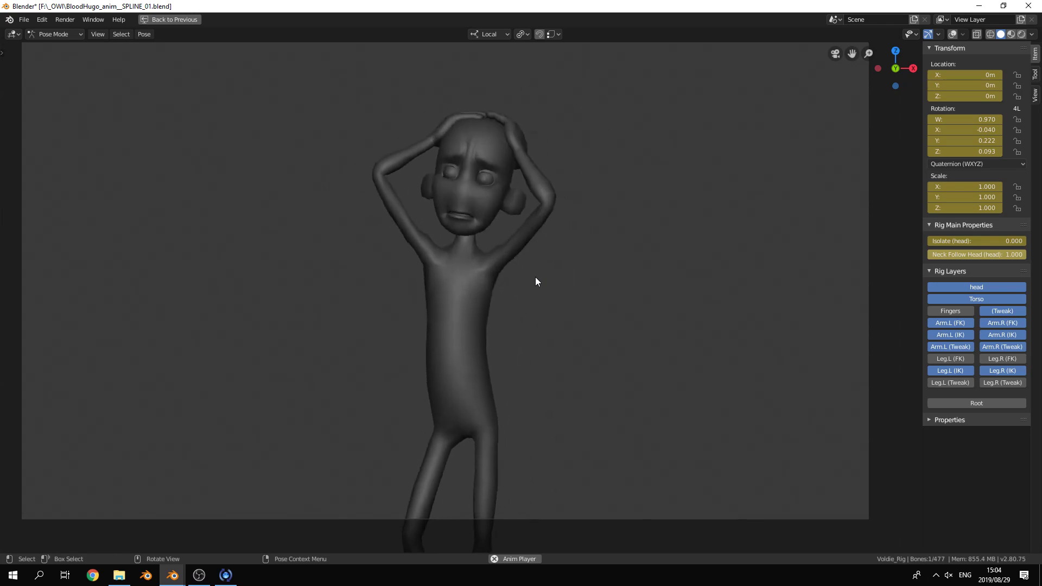
pyautogui.hotkey('alt', 'Tab')
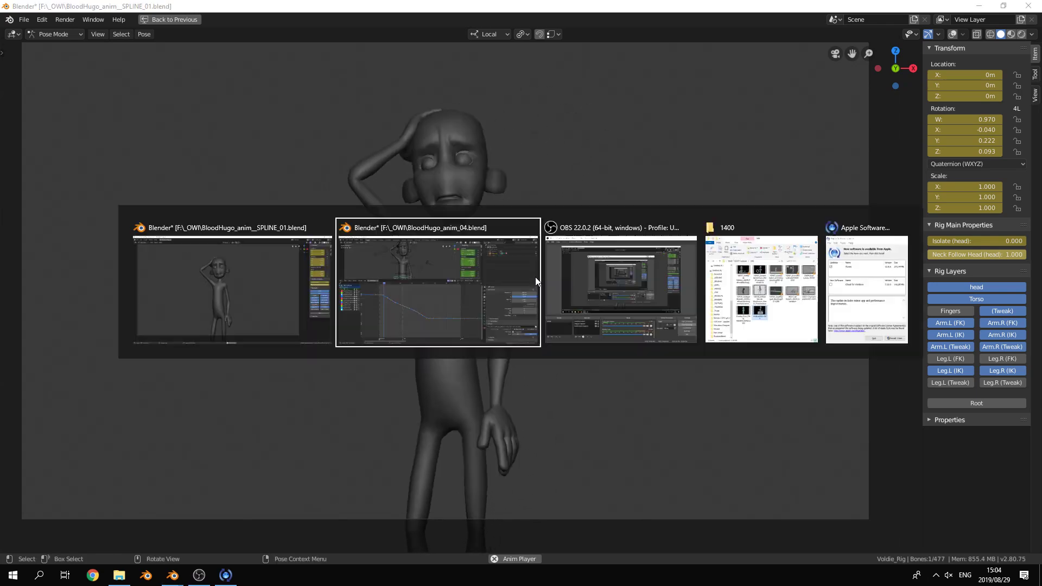
pyautogui.hotkey('ctrl', 'space')
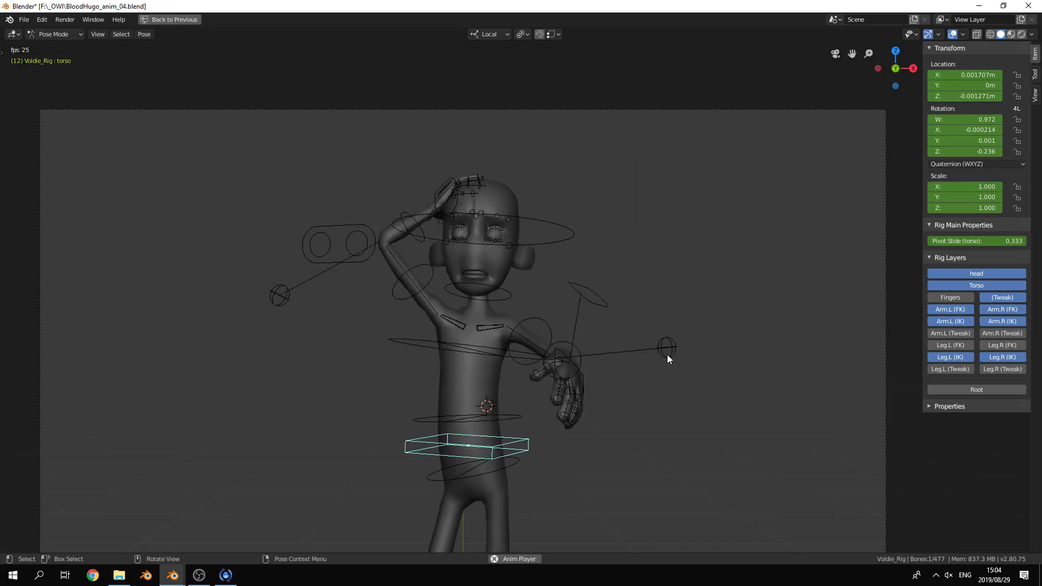
pyautogui.click(952, 33)
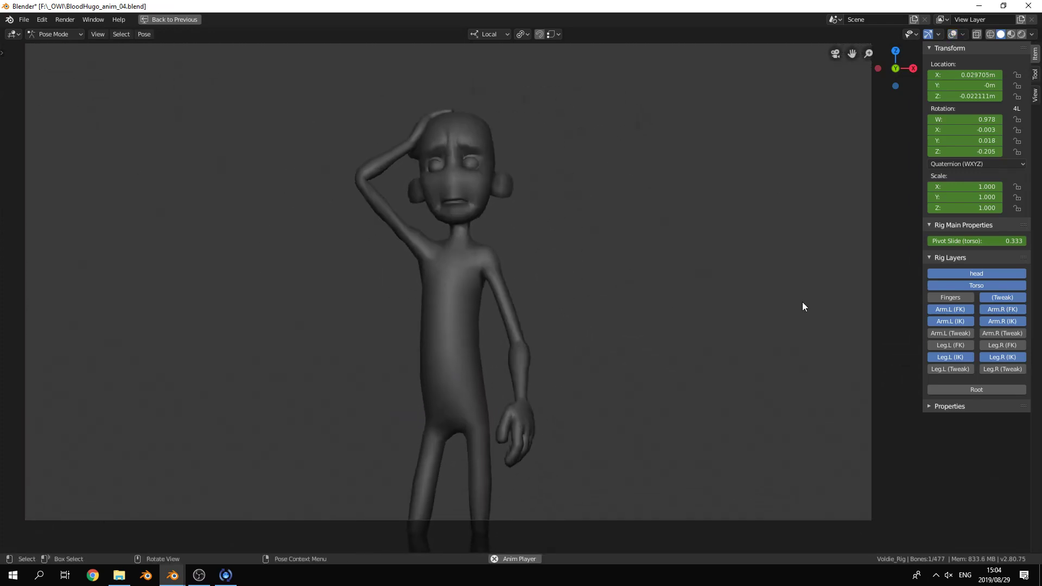
pyautogui.hotkey('alt', 'Tab')
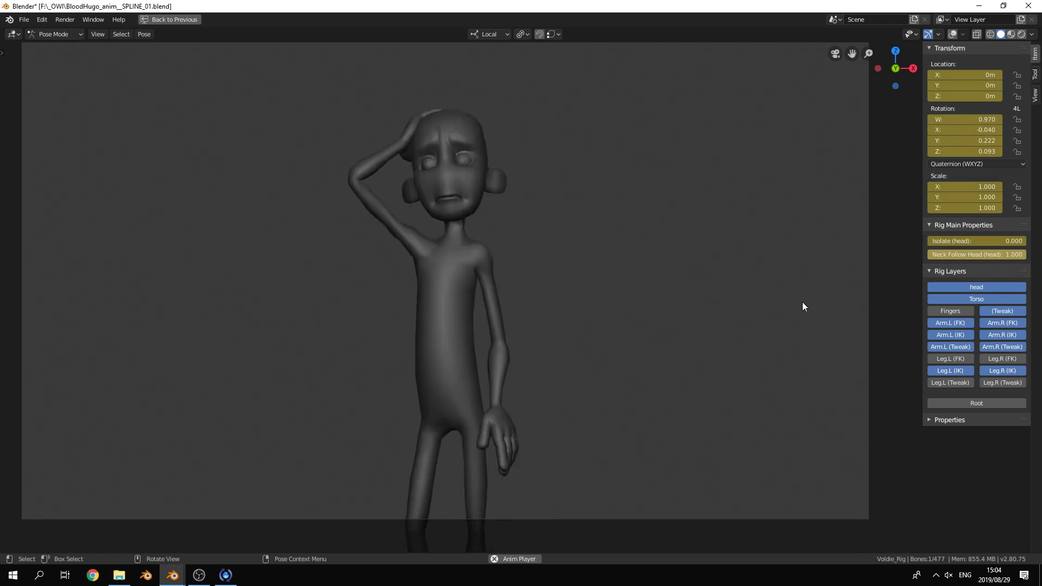
pyautogui.hotkey('alt', 'Tab')
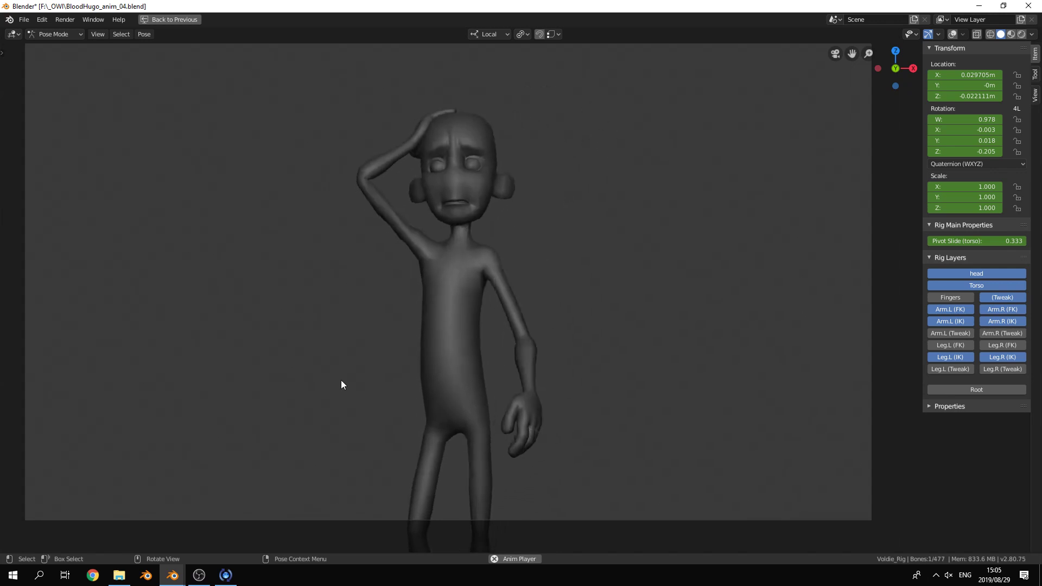
pyautogui.click(202, 578)
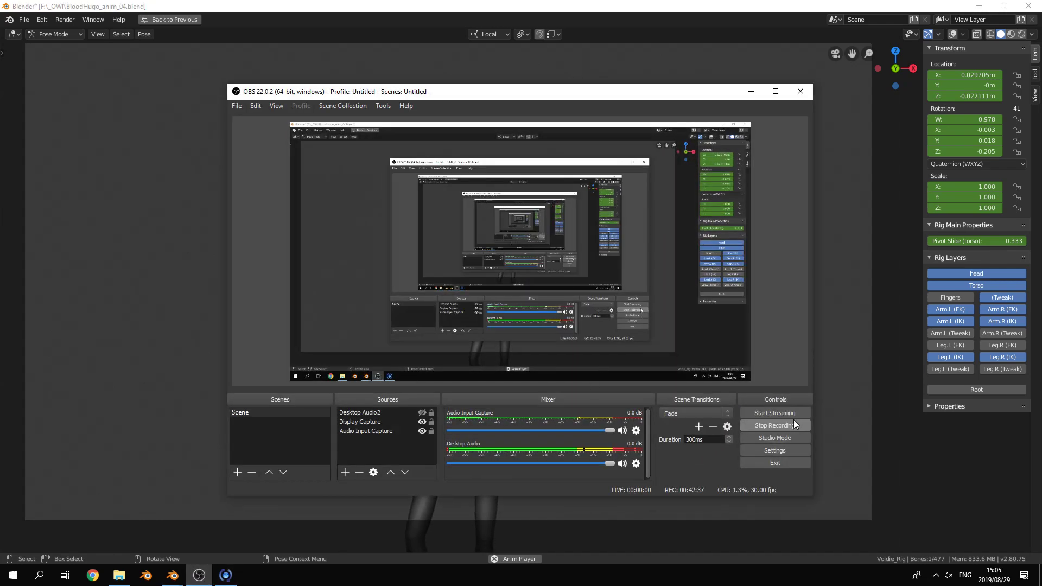